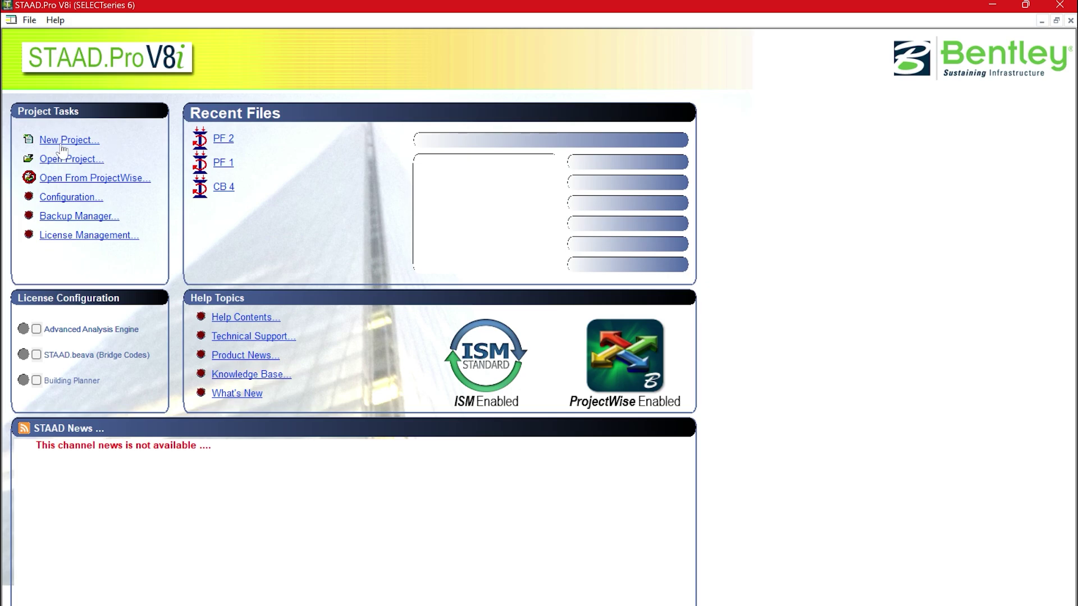
Start a new project with Space as the structure type
click(59, 143)
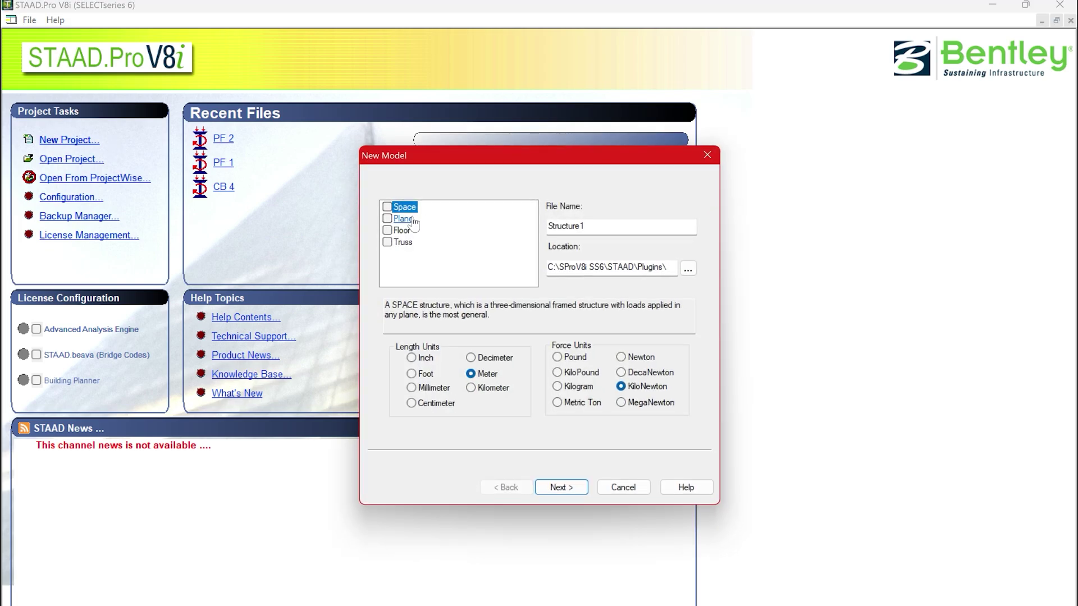
click(387, 207)
key(Tab)
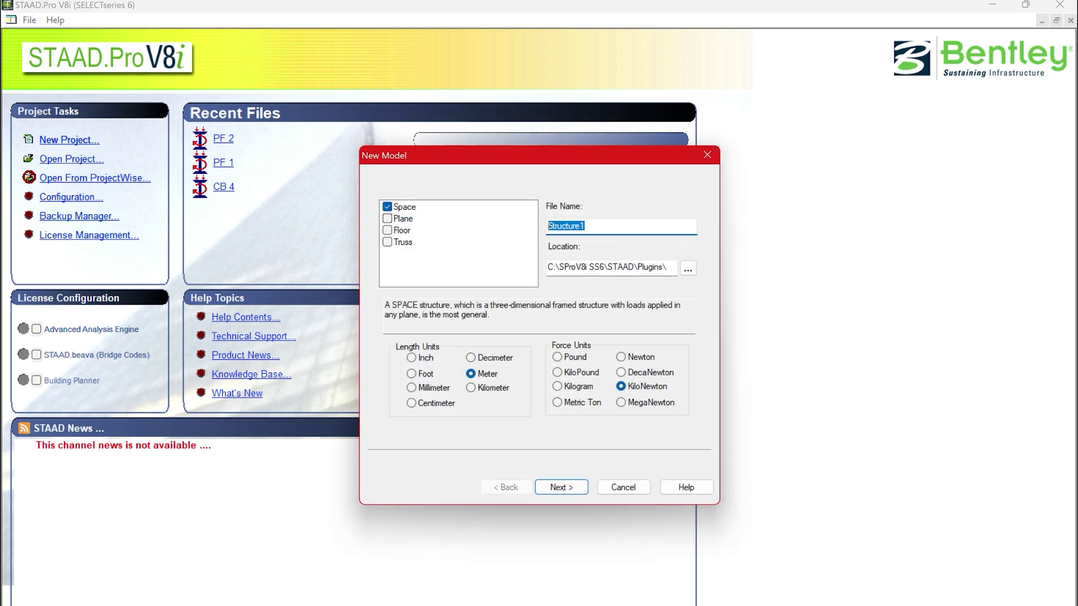
Name the model "Live Project Mumbai" and create it with Add Beam as the starting mode
text(Liv)
text(e Project)
text( Mi)
text(mba)
key(BackSpace)
key(BackSpace)
key(BackSpace)
key(BackSpace)
text(ujm)
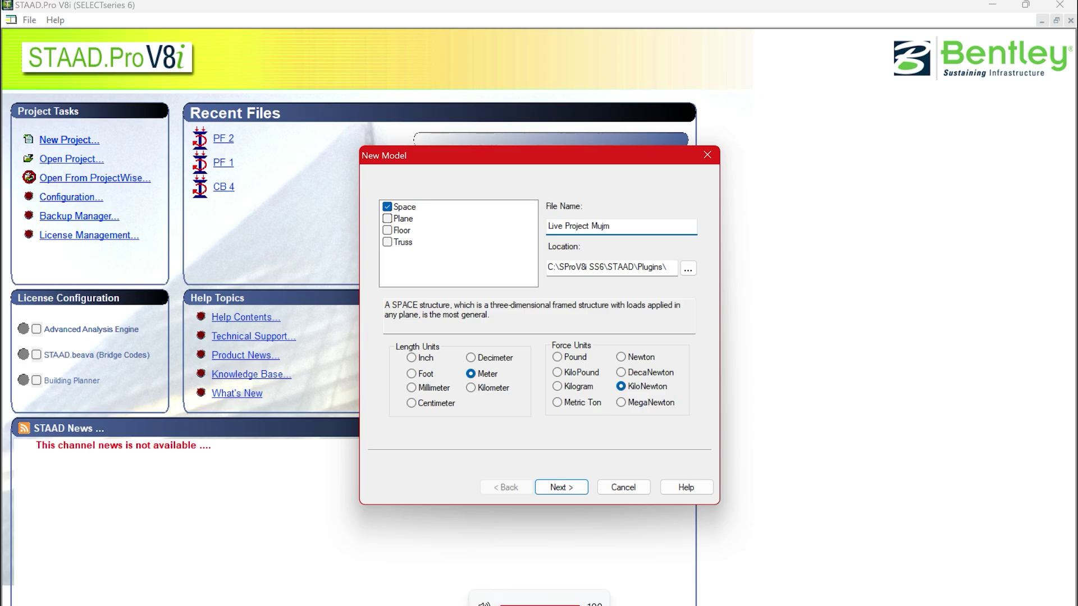
key(BackSpace)
key(BackSpace)
text(mbai)
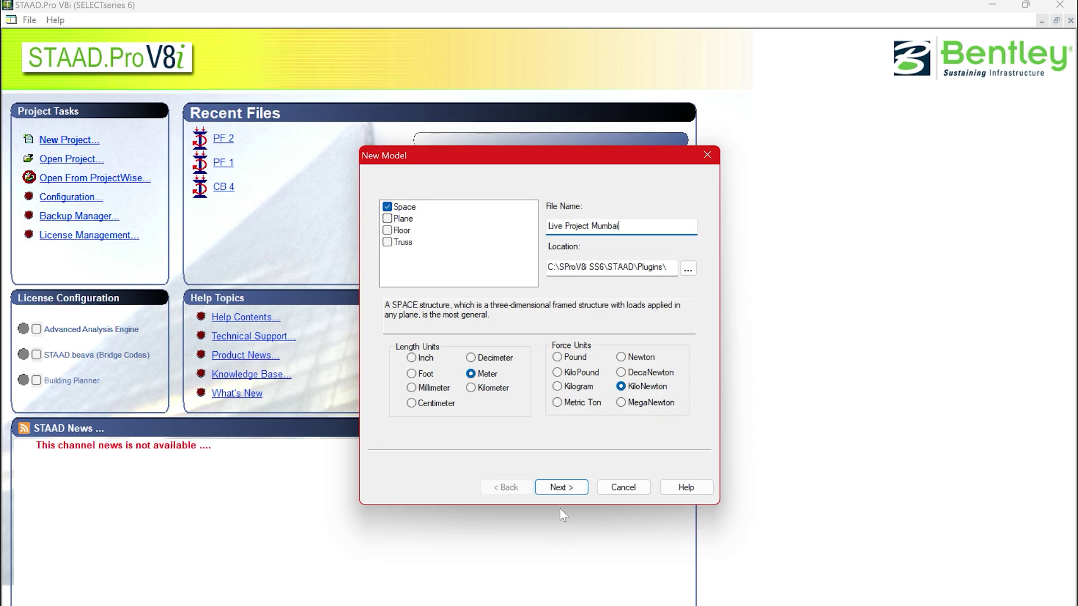
click(561, 487)
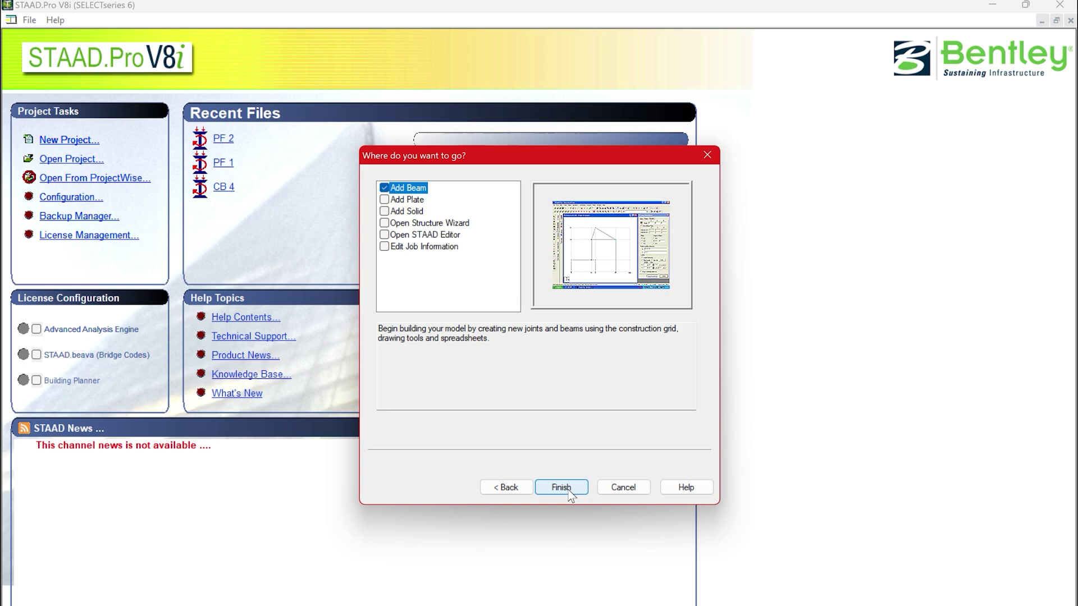
click(568, 491)
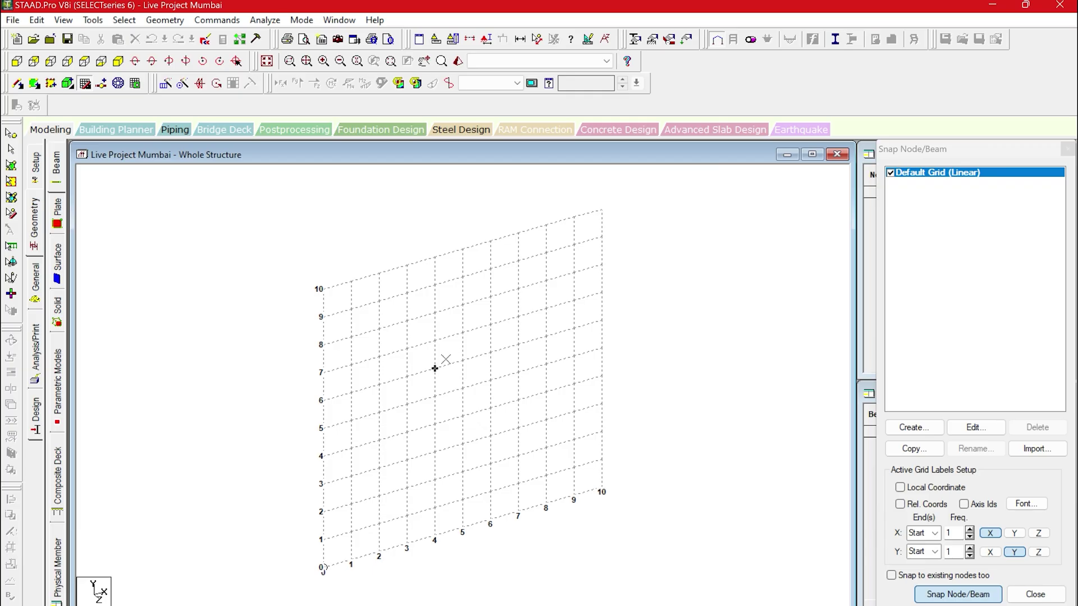
scroll(446, 359, down, 4)
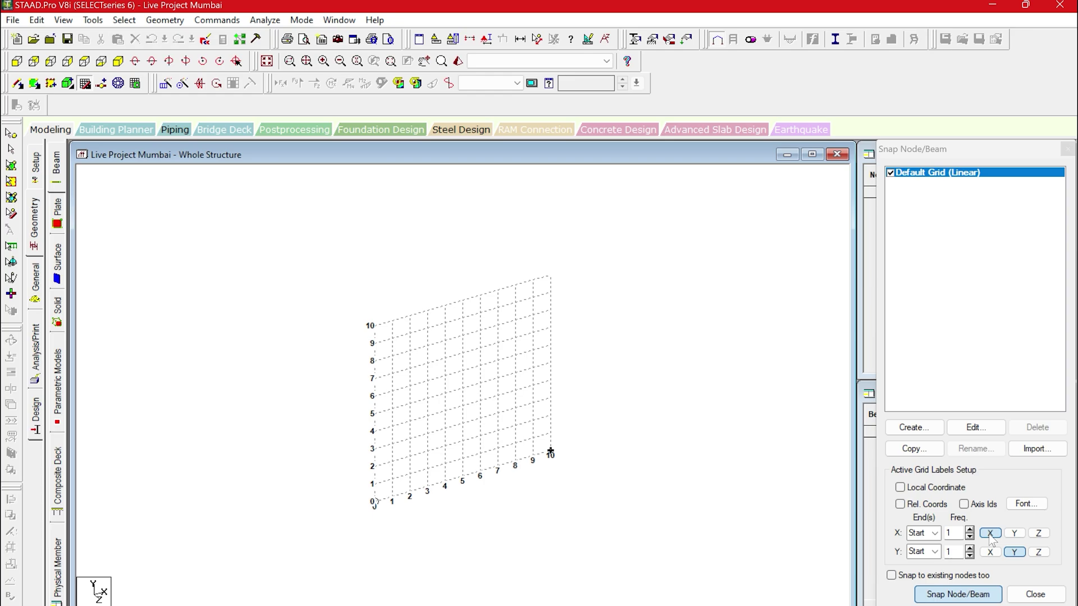
click(969, 530)
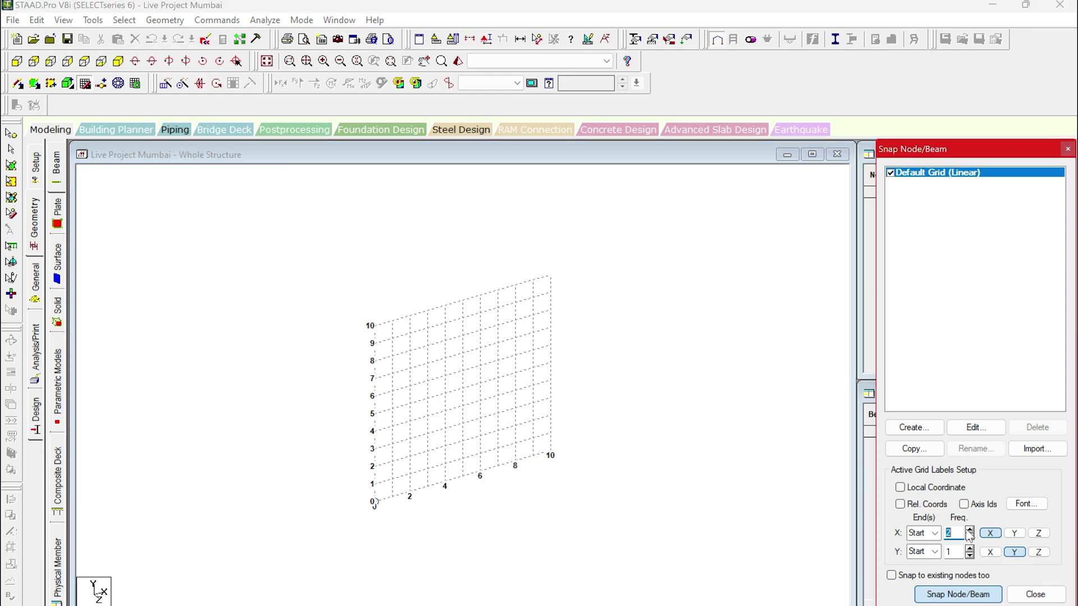
click(969, 537)
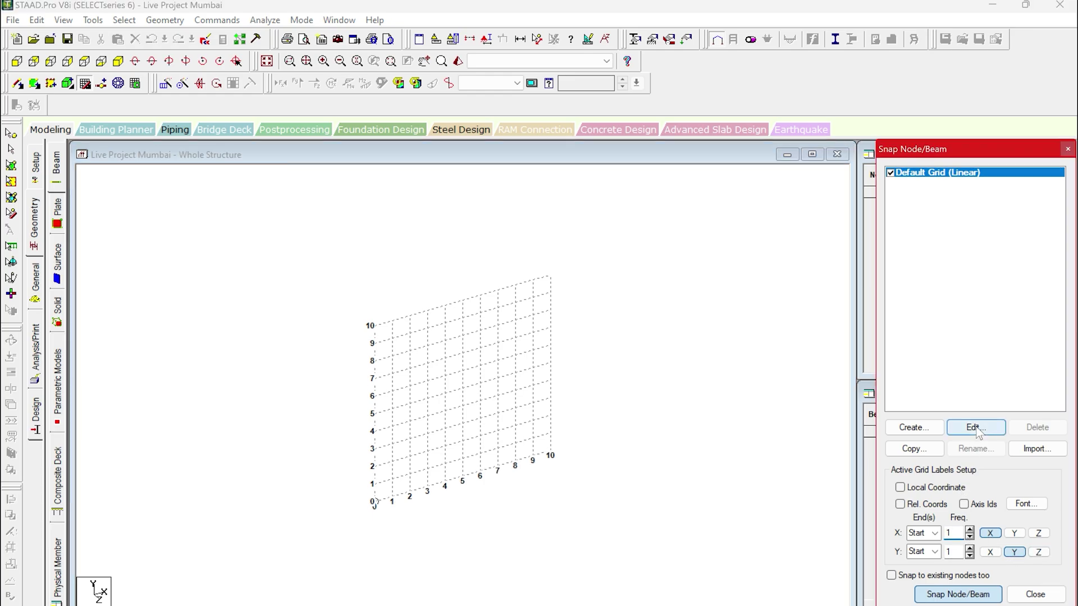
Edit the default linear grid to have 21 construction lines on the right side along X
click(975, 429)
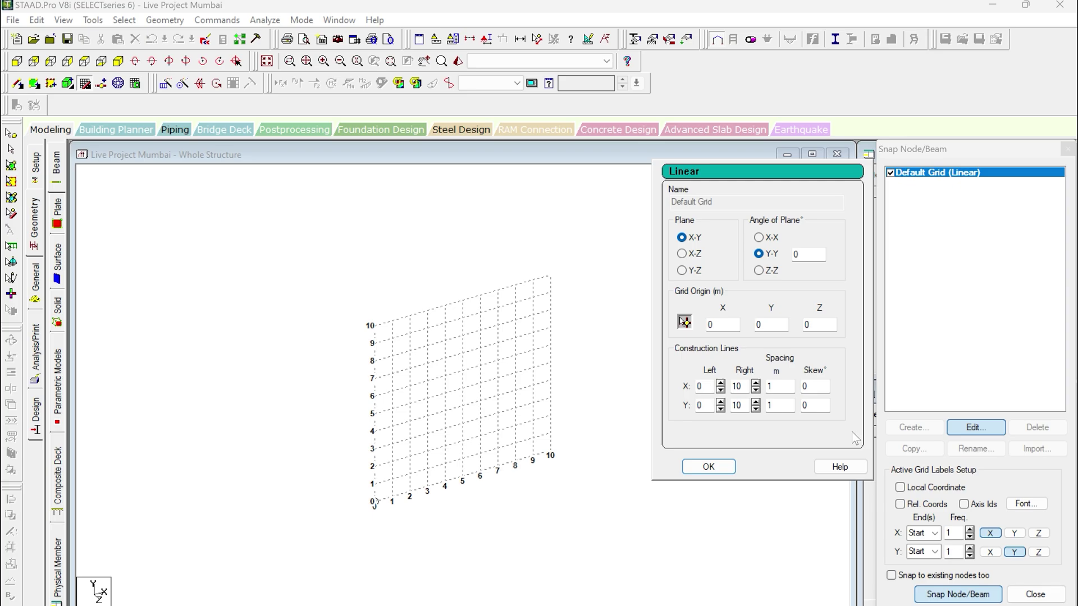
double_click(737, 386)
text(21)
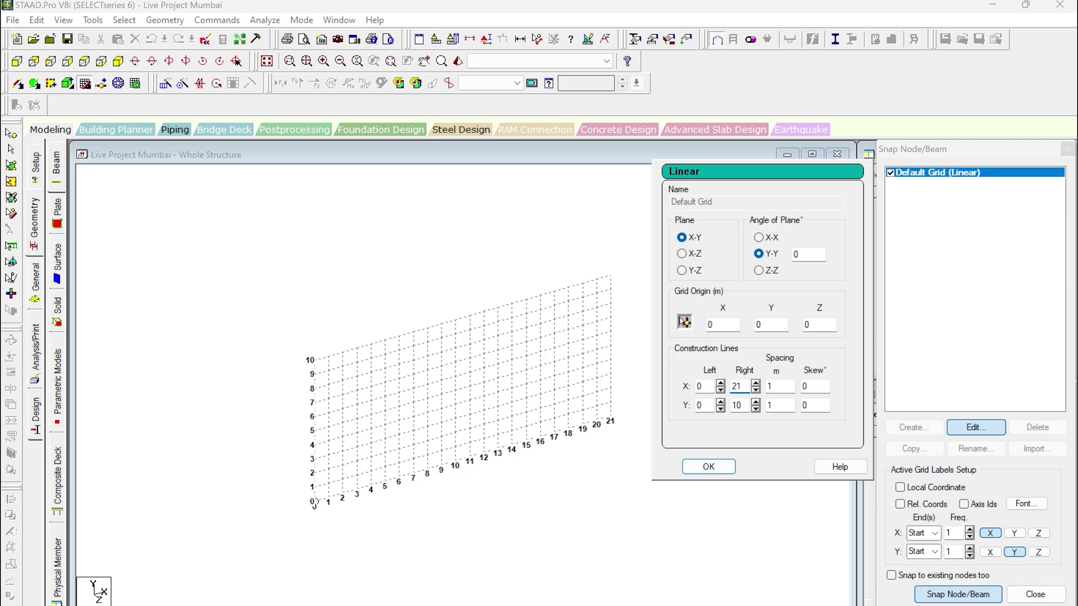
click(718, 465)
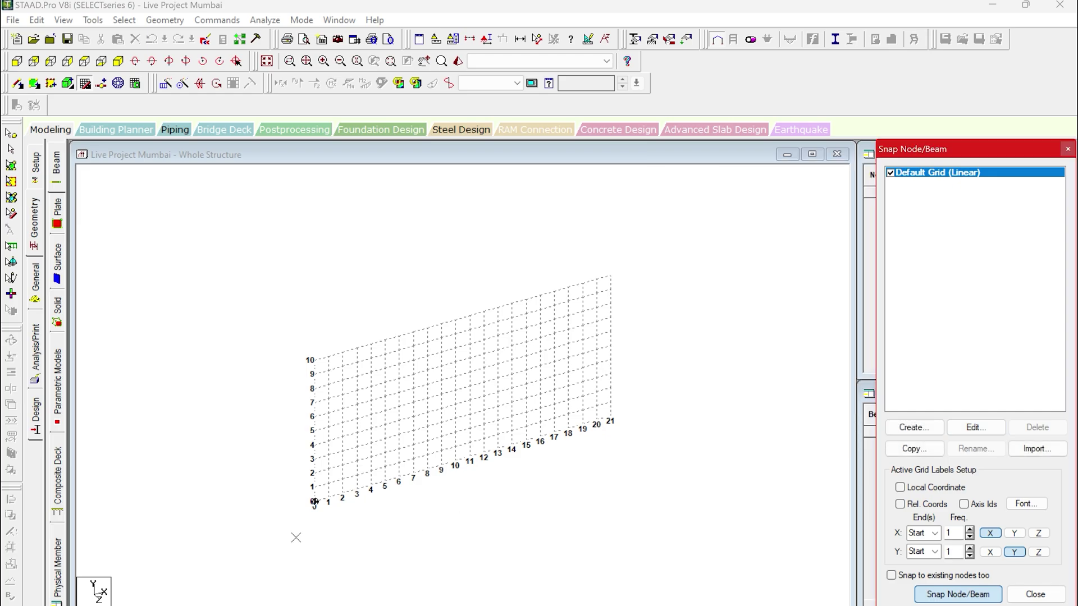
Draw connected beams along the grid's base line through X = 0, 8, 13 and 21 m, and close the snap grid
scroll(378, 534, up, 2)
click(382, 486)
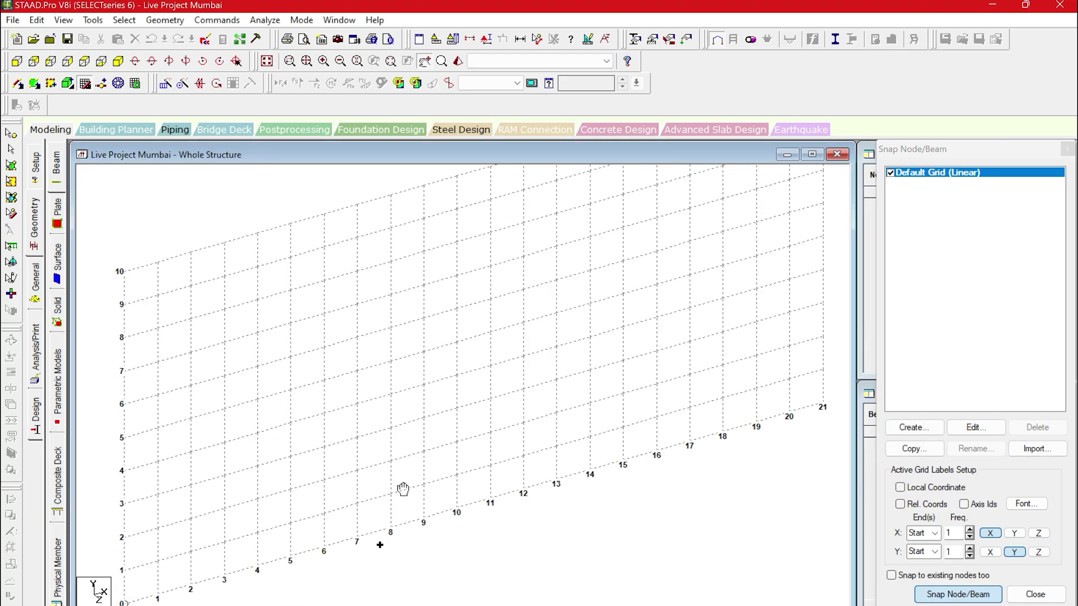
scroll(415, 425, up, 3)
click(139, 538)
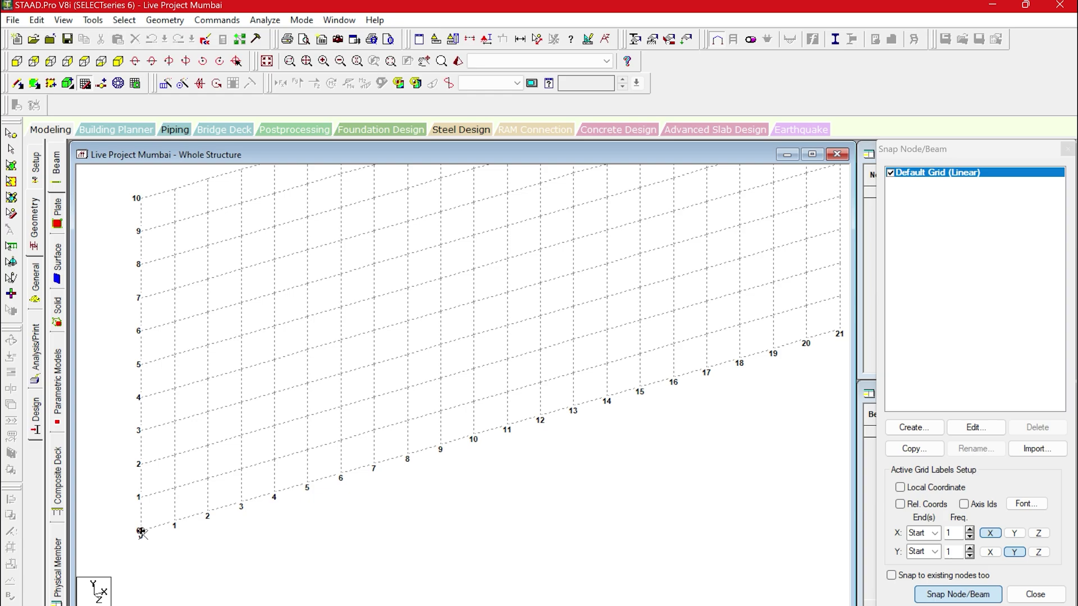
click(407, 456)
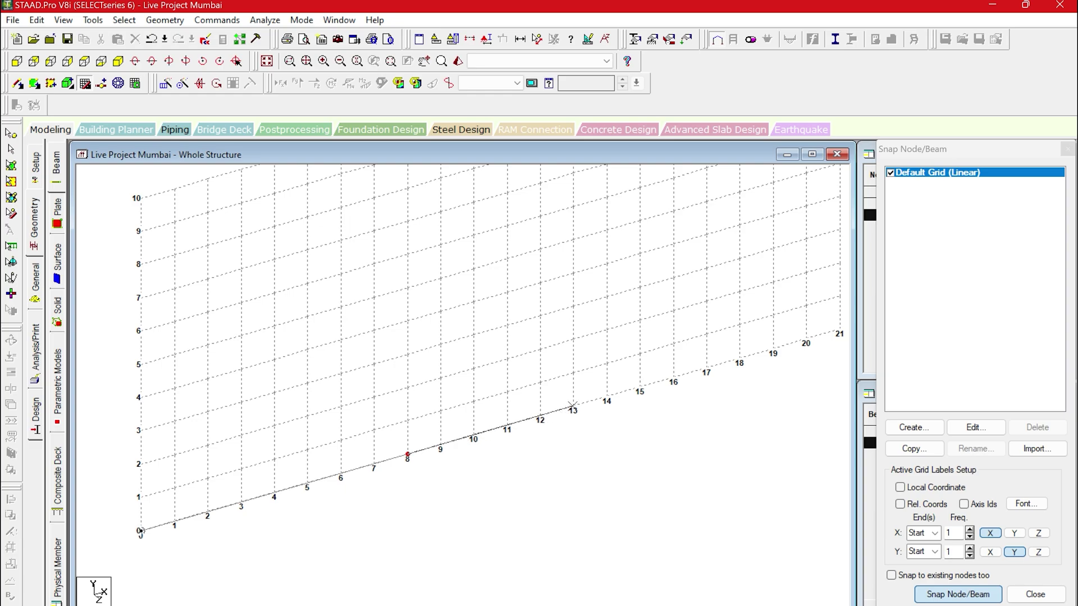
click(572, 407)
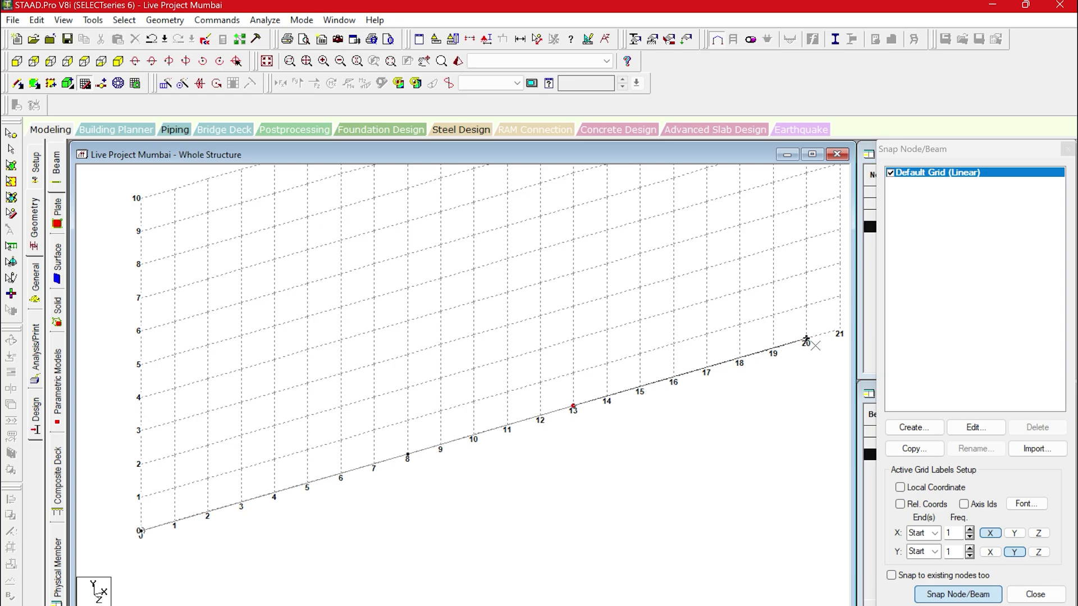
click(840, 331)
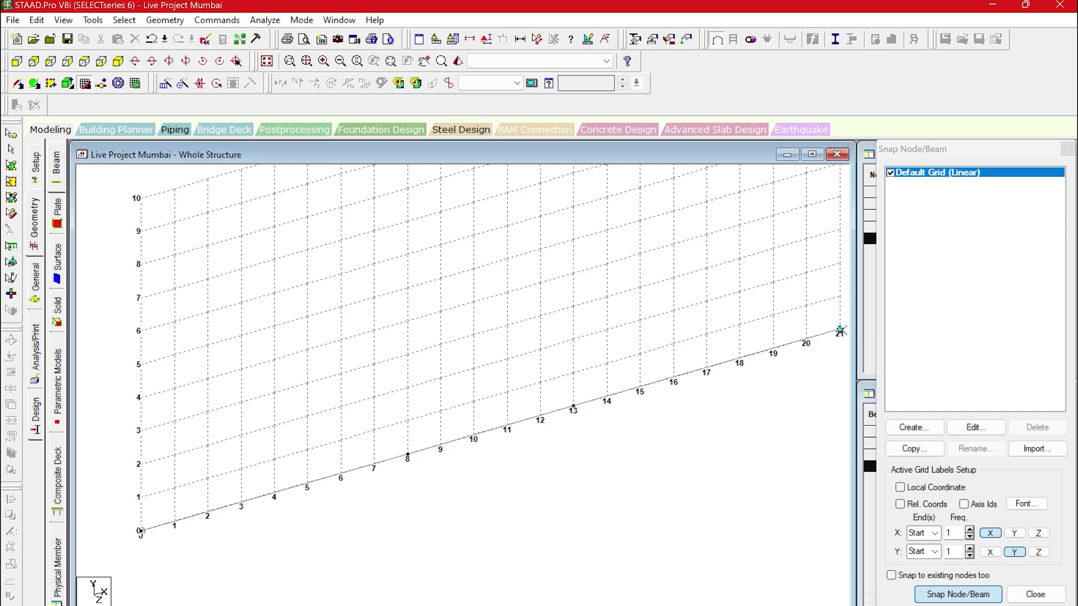
click(840, 331)
click(1067, 149)
scroll(720, 336, down, 8)
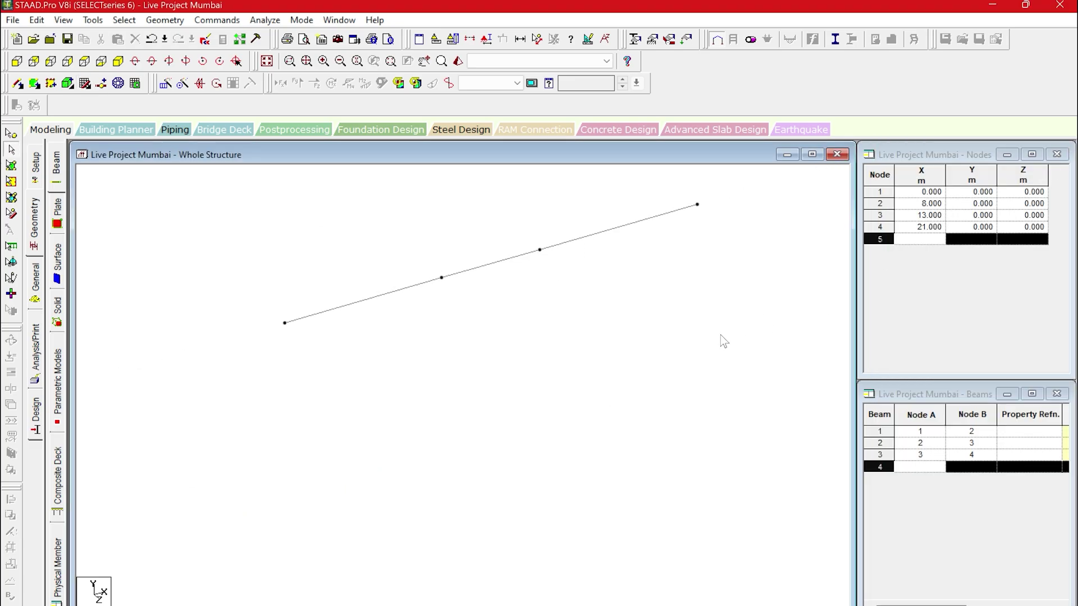
scroll(720, 335, up, 1)
middle_drag(720, 335, 613, 376)
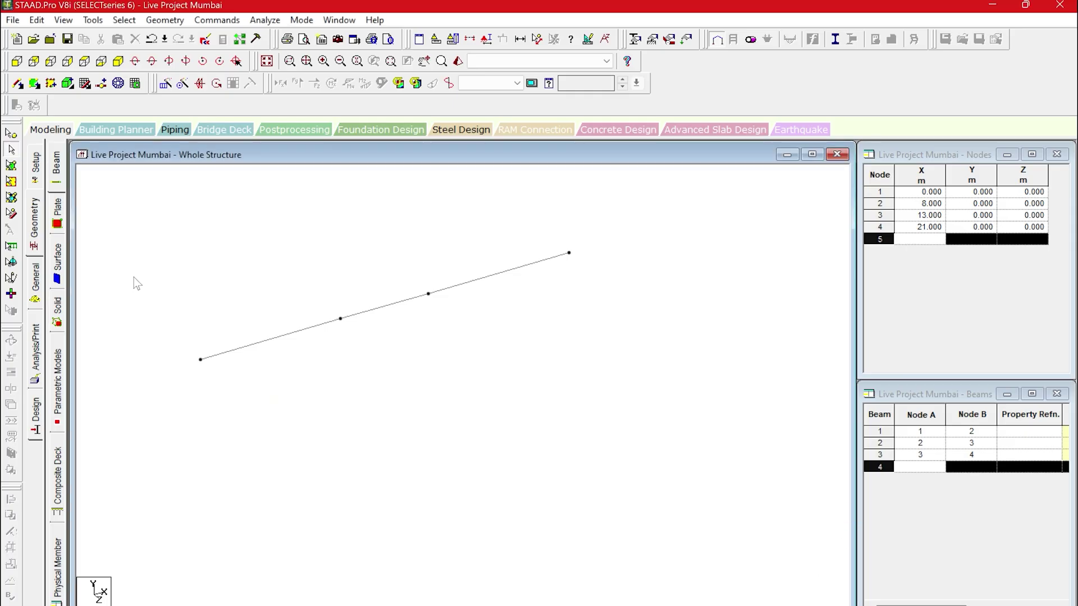
drag(116, 269, 214, 259)
drag(128, 207, 669, 386)
click(541, 373)
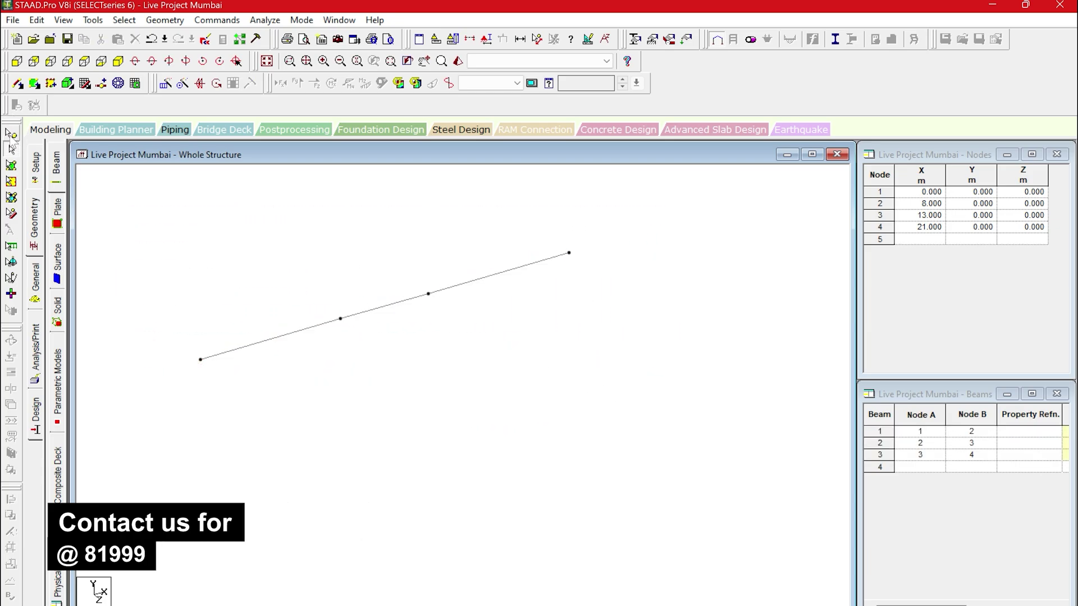
drag(123, 214, 725, 418)
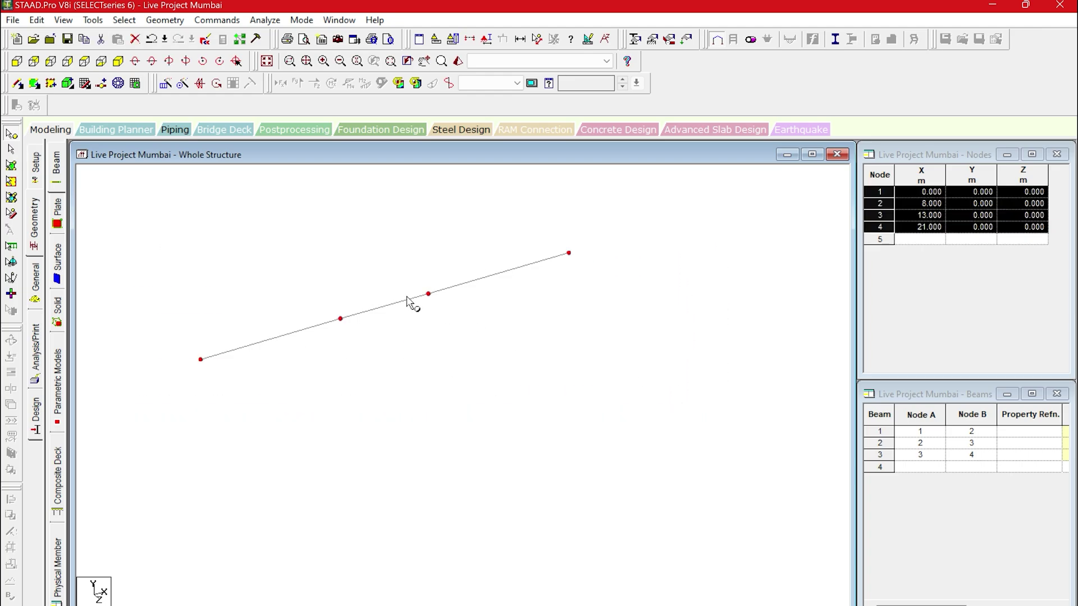
click(154, 211)
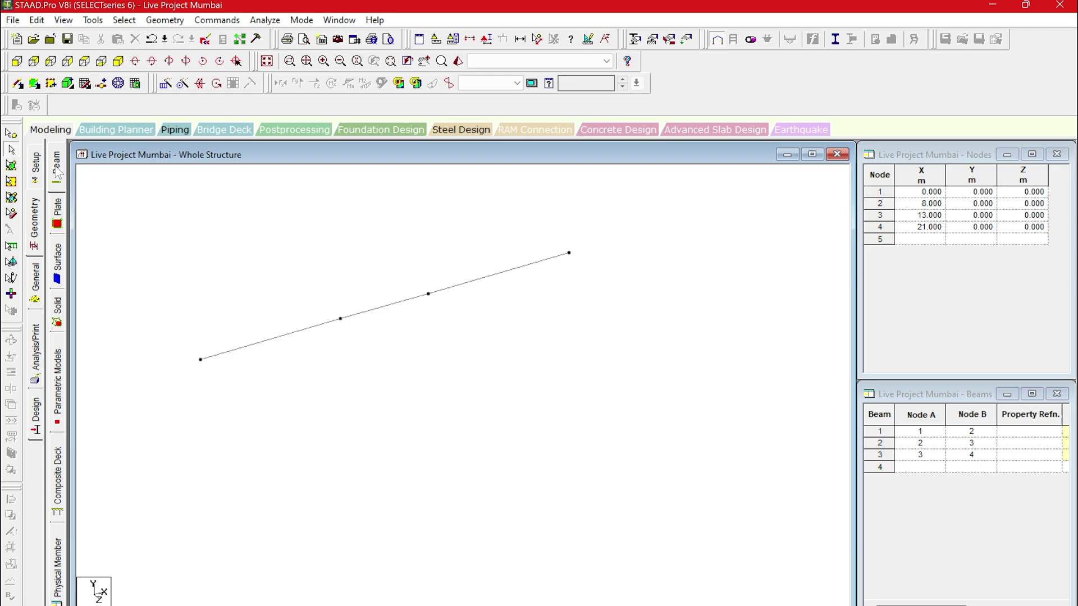
Select all the beams and repeat them translationally in the global Z direction with 3 steps at 5 m spacing
drag(128, 215, 759, 448)
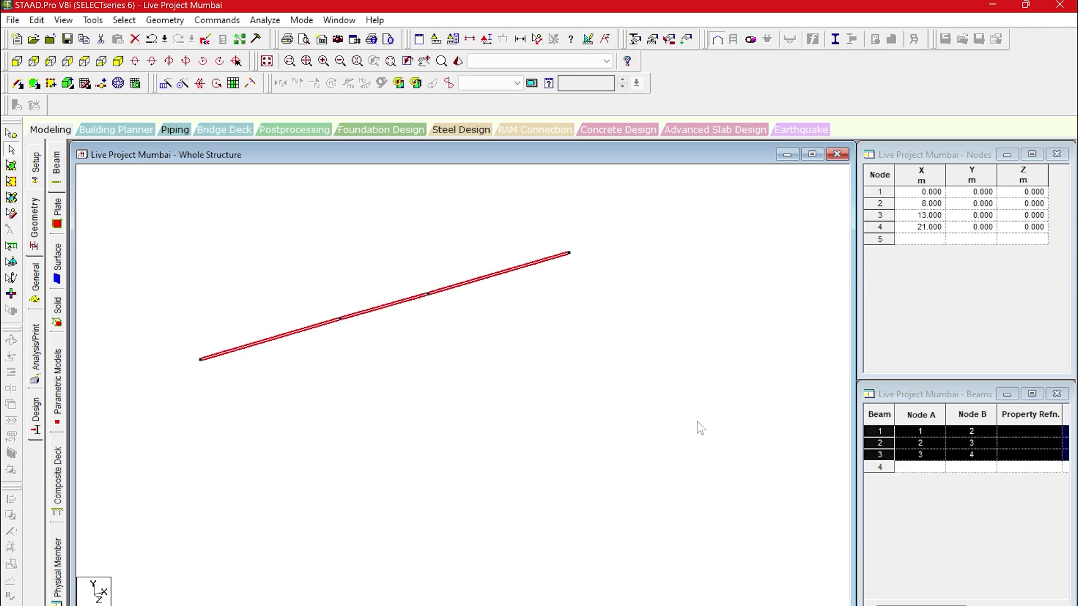
click(165, 83)
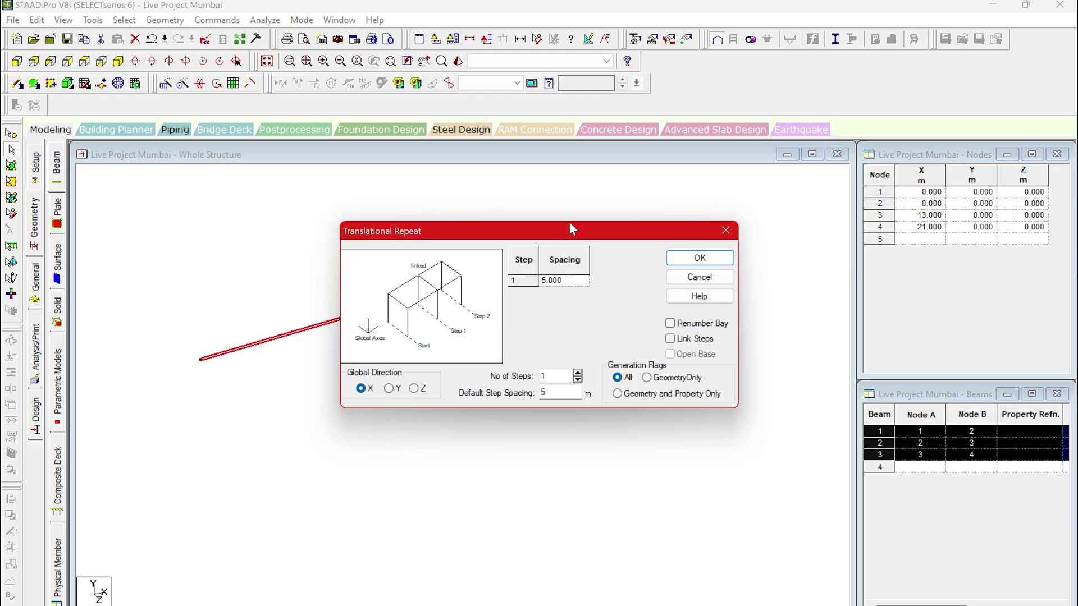
drag(564, 238, 662, 59)
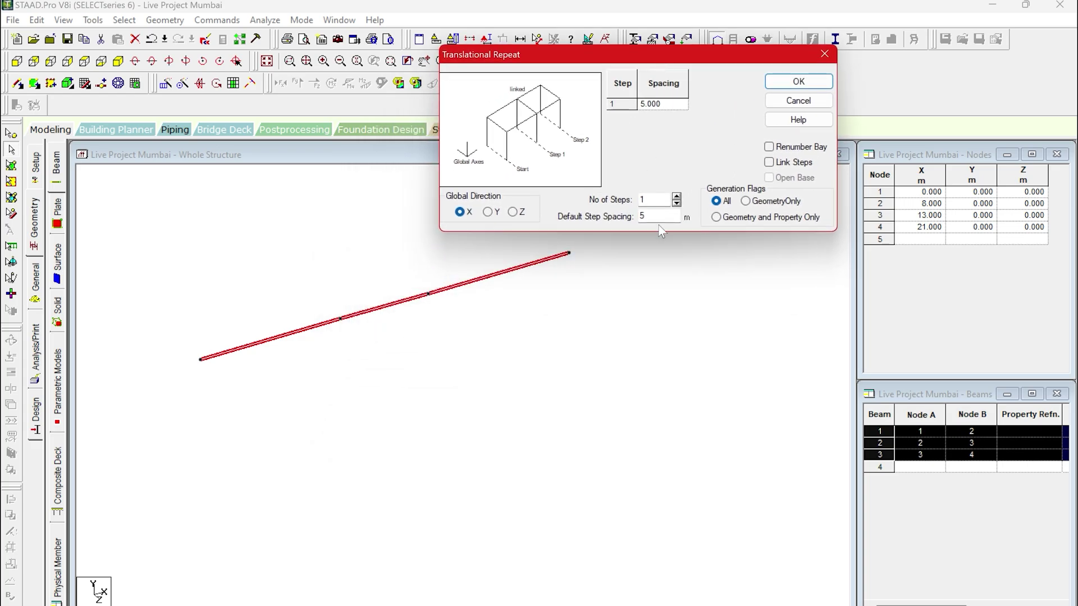
click(677, 196)
click(676, 196)
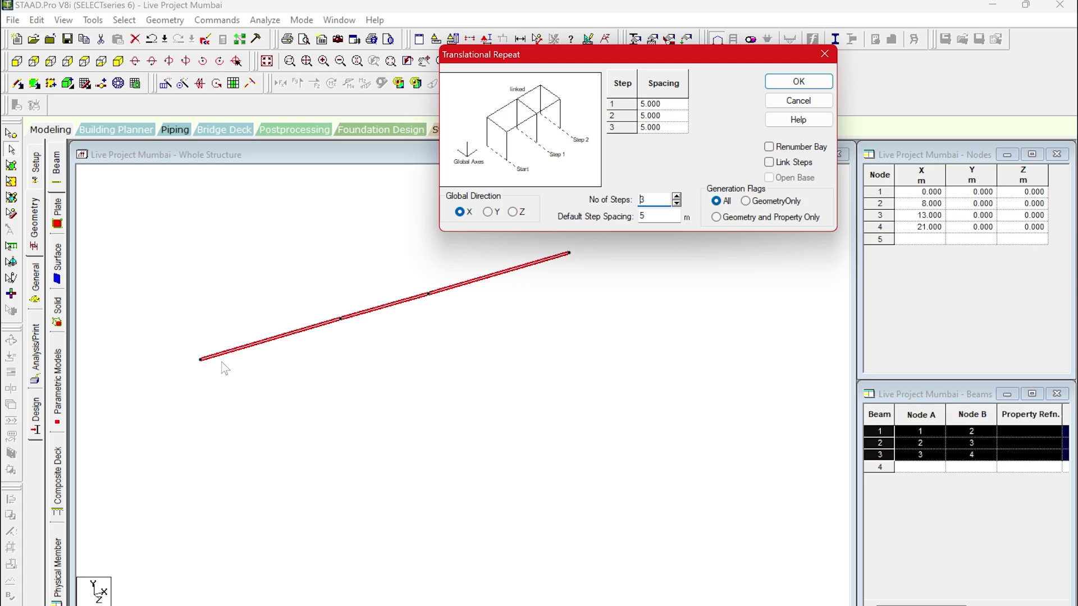
click(514, 214)
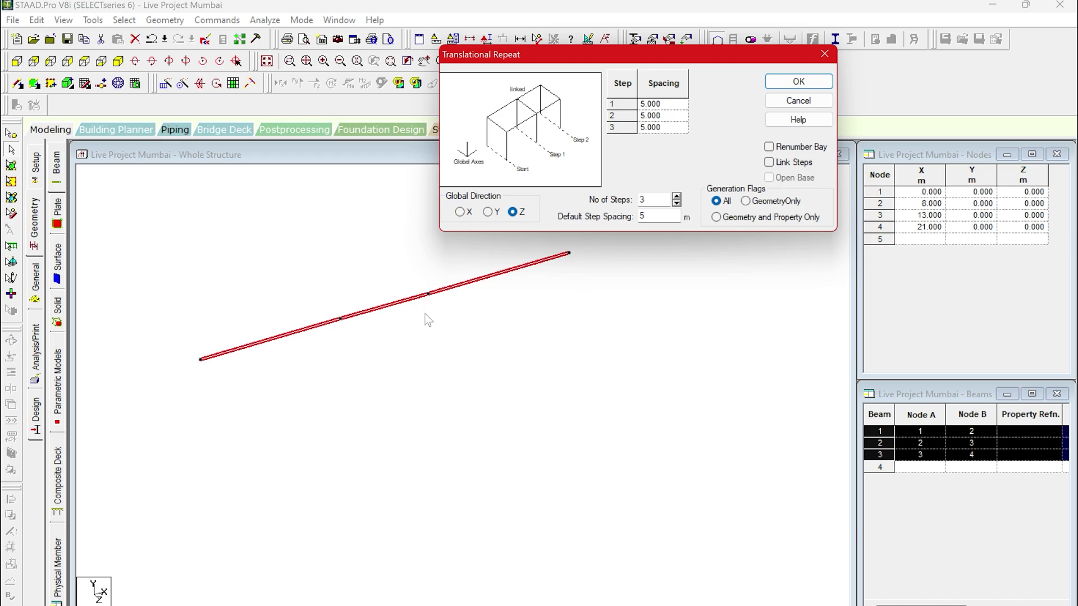
click(797, 83)
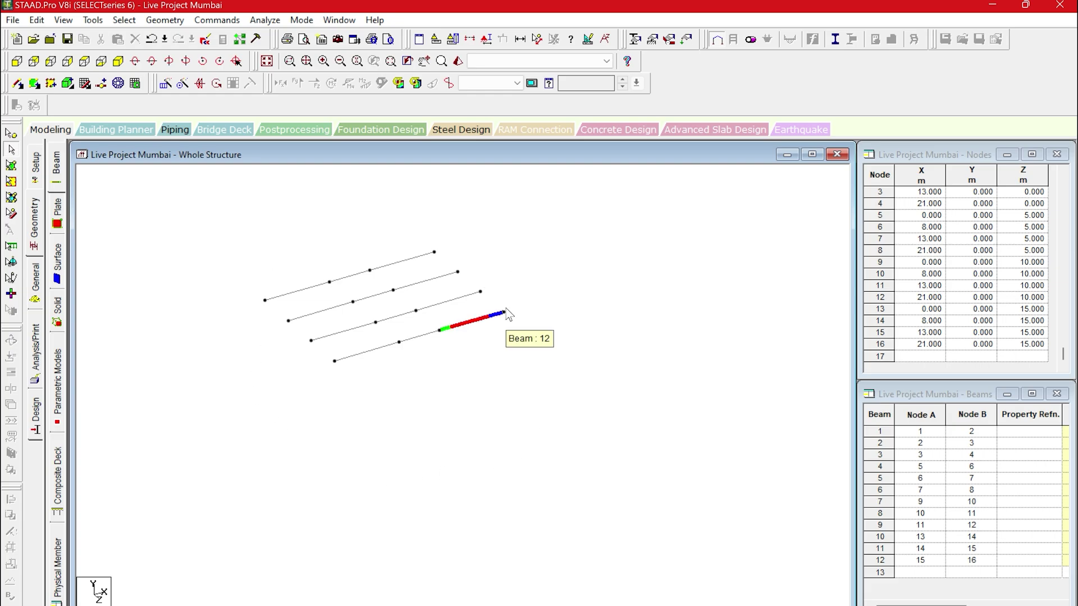
Select all beams in the four parallel rows and display the Snap Node/Beam grid
middle_drag(536, 404, 560, 464)
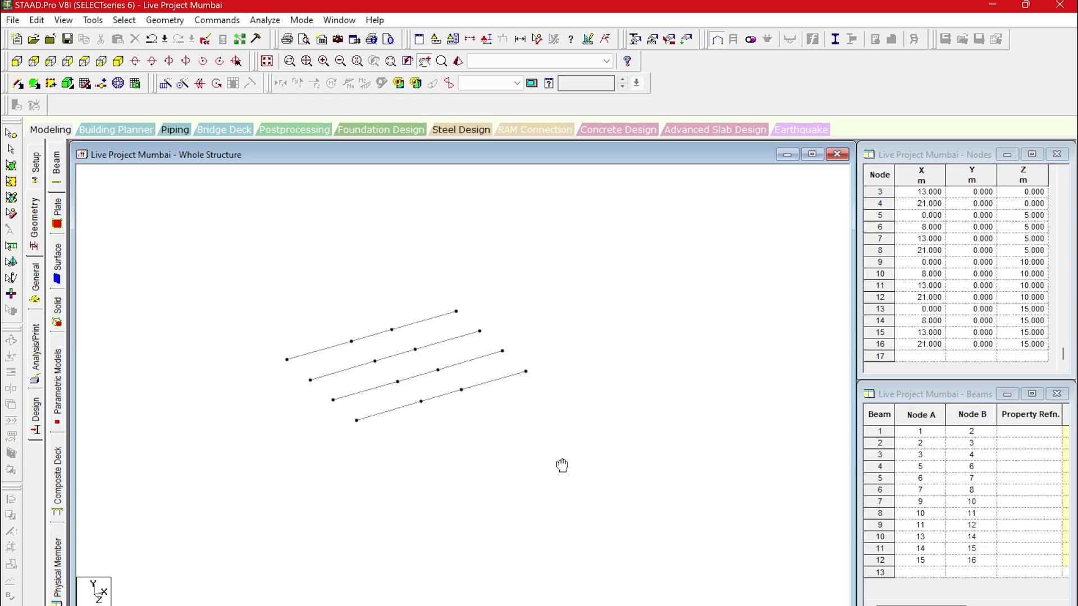
drag(202, 256, 664, 529)
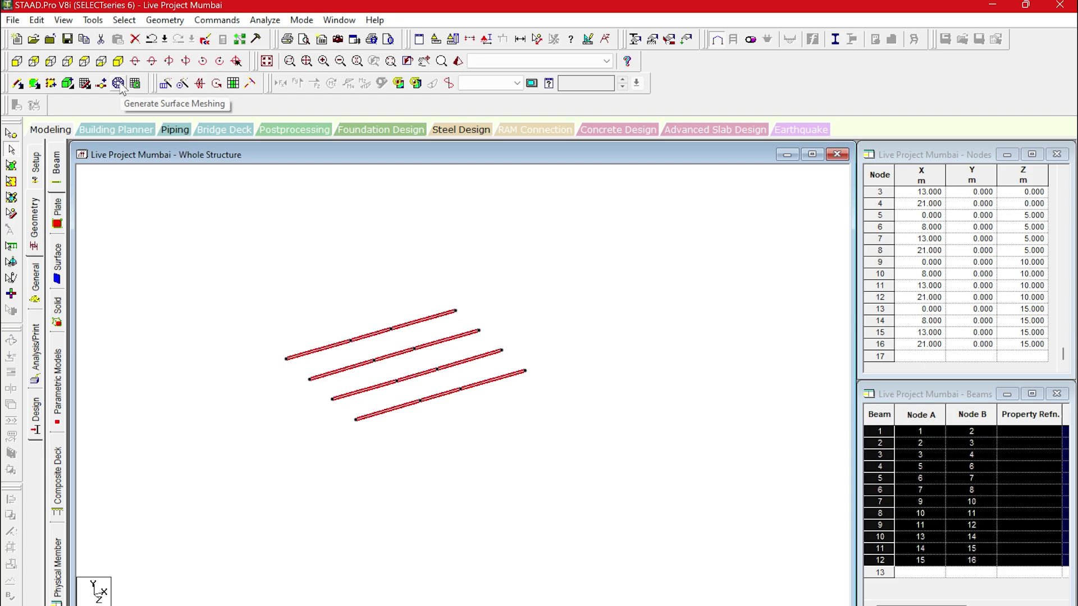
click(85, 84)
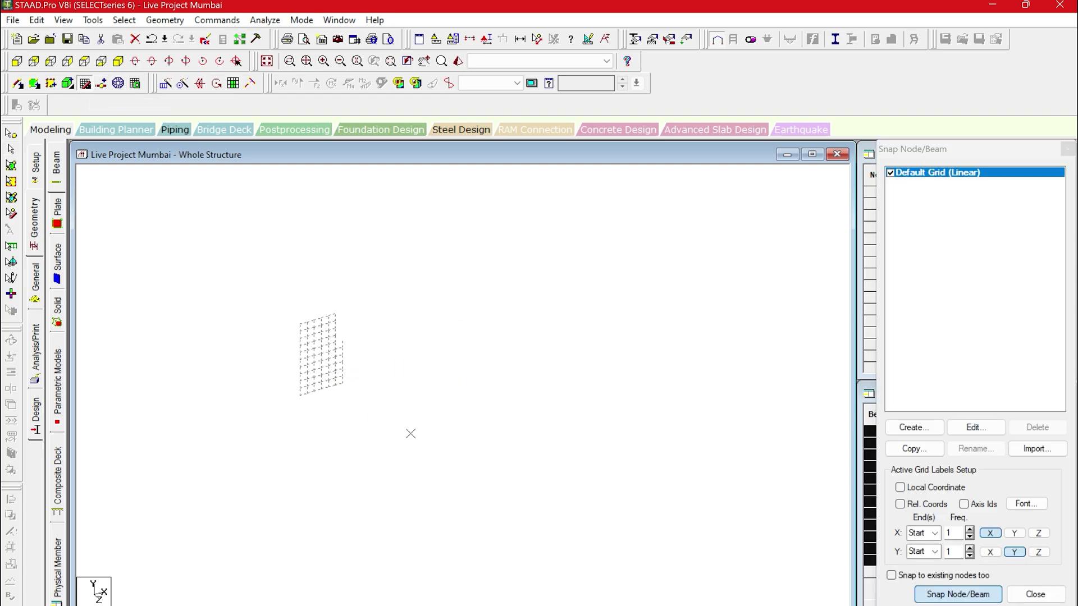
scroll(410, 433, up, 5)
middle_drag(410, 434, 414, 408)
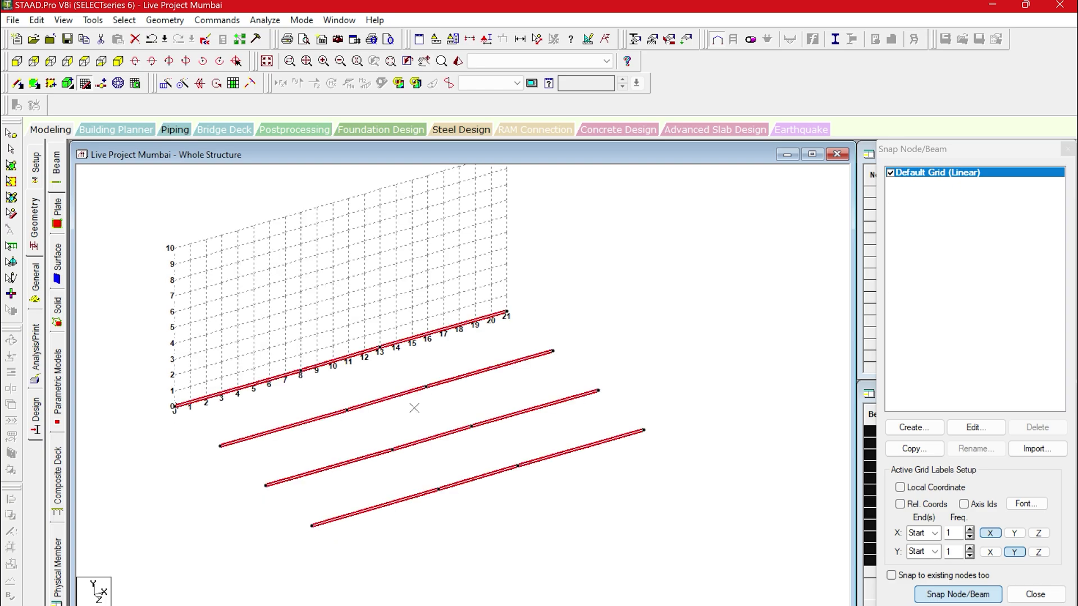
Accept the auto save and repeat the selected beams translationally in global Y with 7 linked steps at 3 m spacing
click(166, 84)
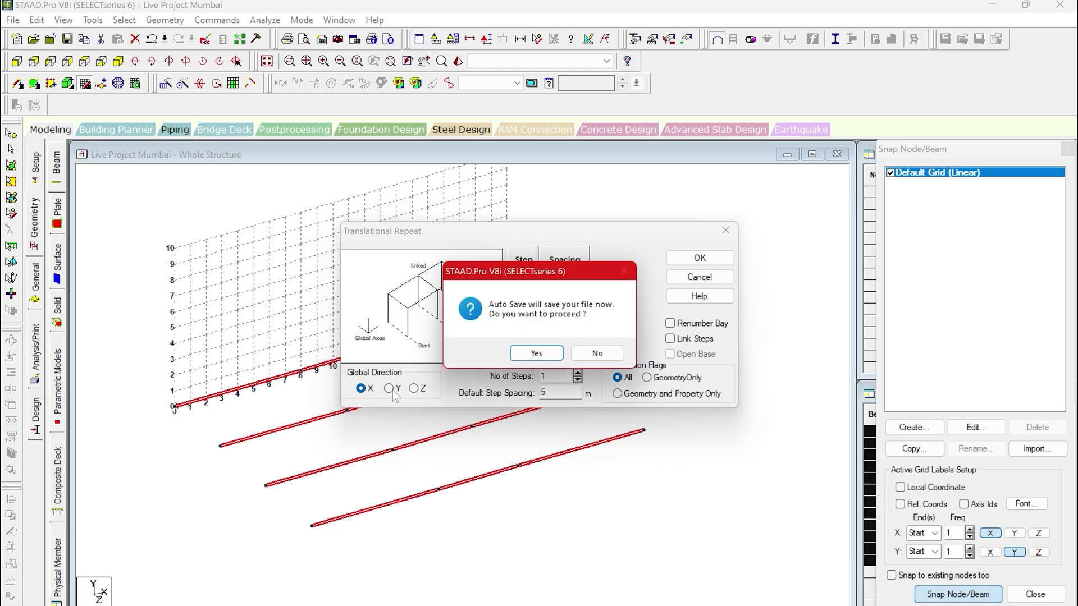
click(536, 353)
click(447, 339)
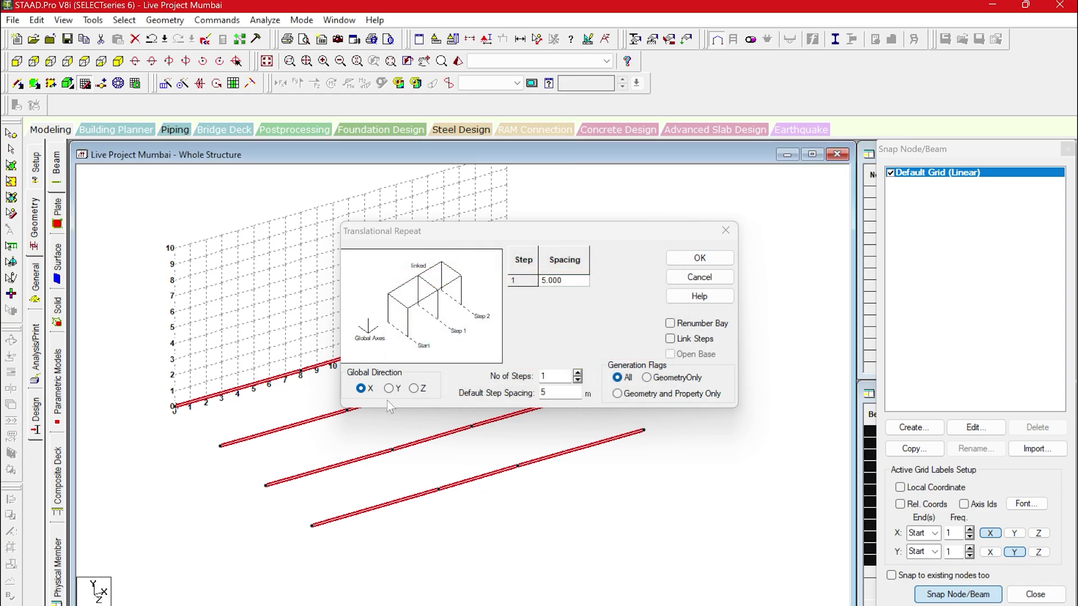
click(390, 392)
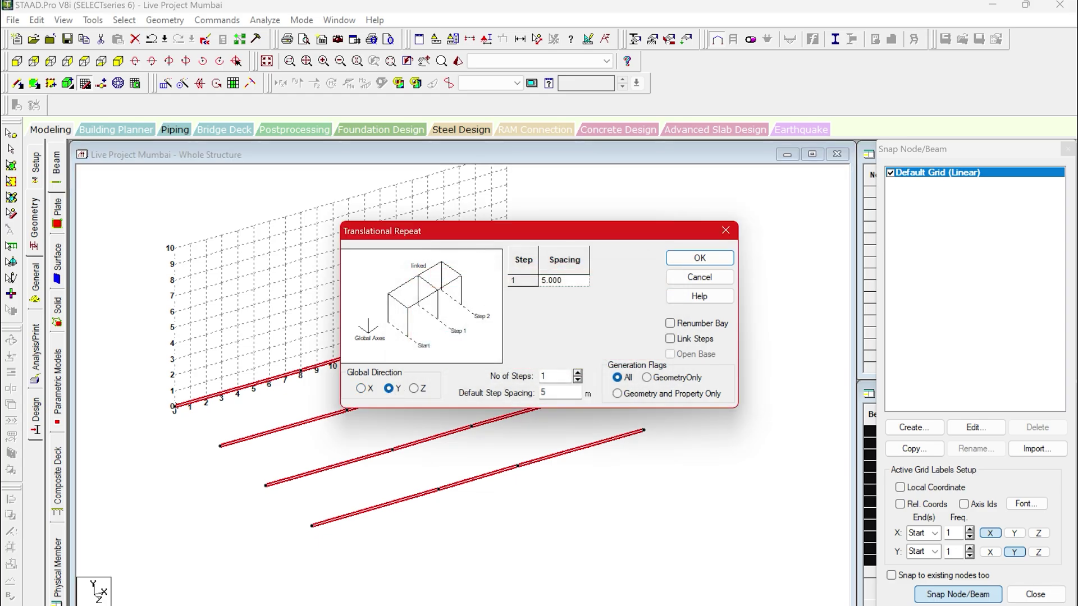
click(548, 376)
text(22)
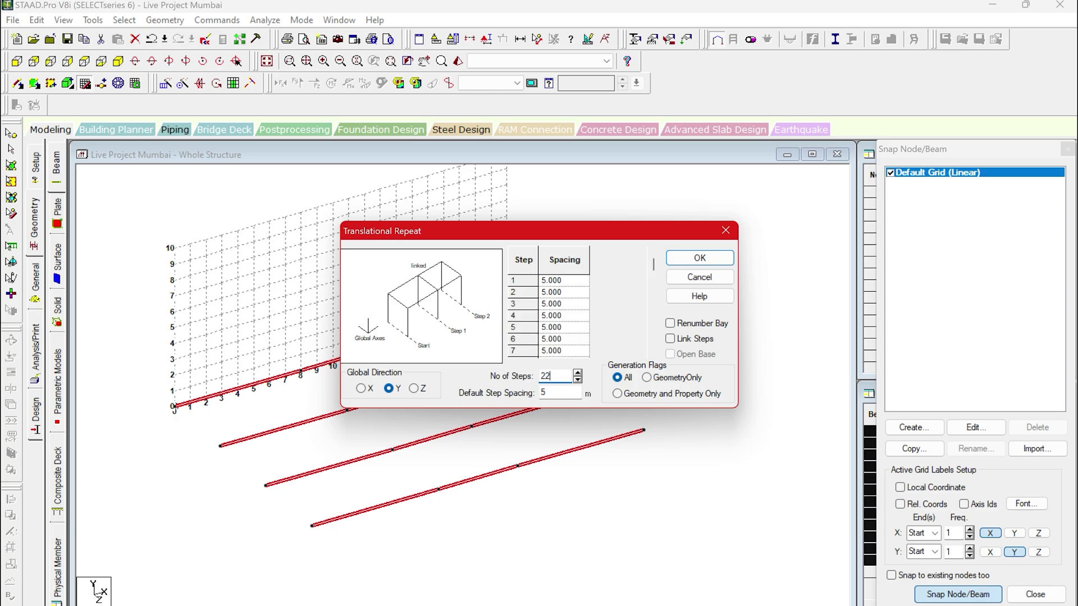
key(Tab)
text(3)
drag(553, 375, 527, 381)
text(7)
click(670, 339)
click(699, 259)
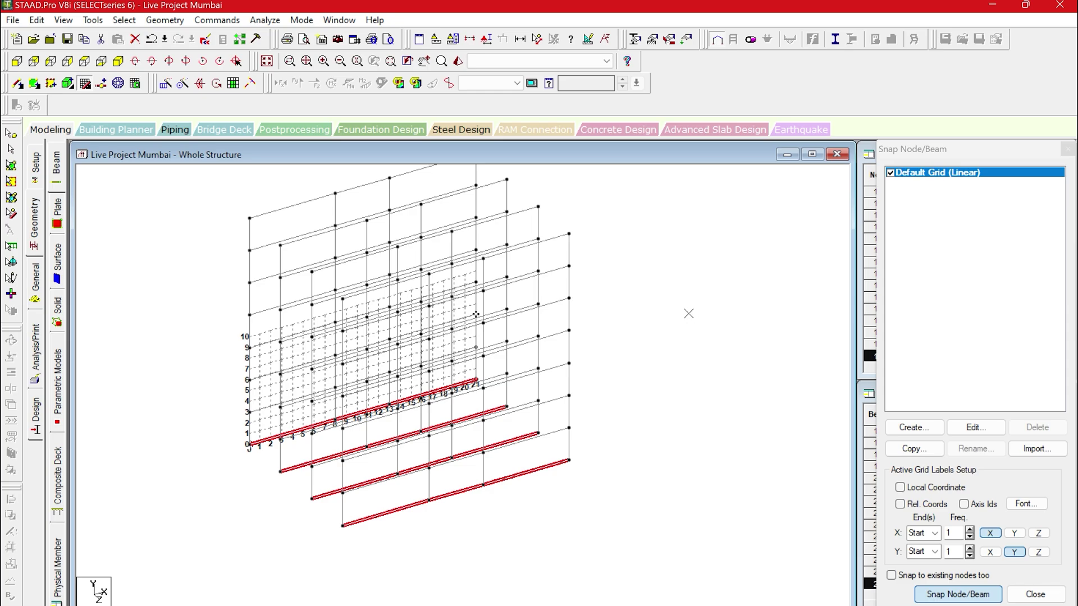
Quit snap beam drawing and select the base-level beams in the front view
click(919, 149)
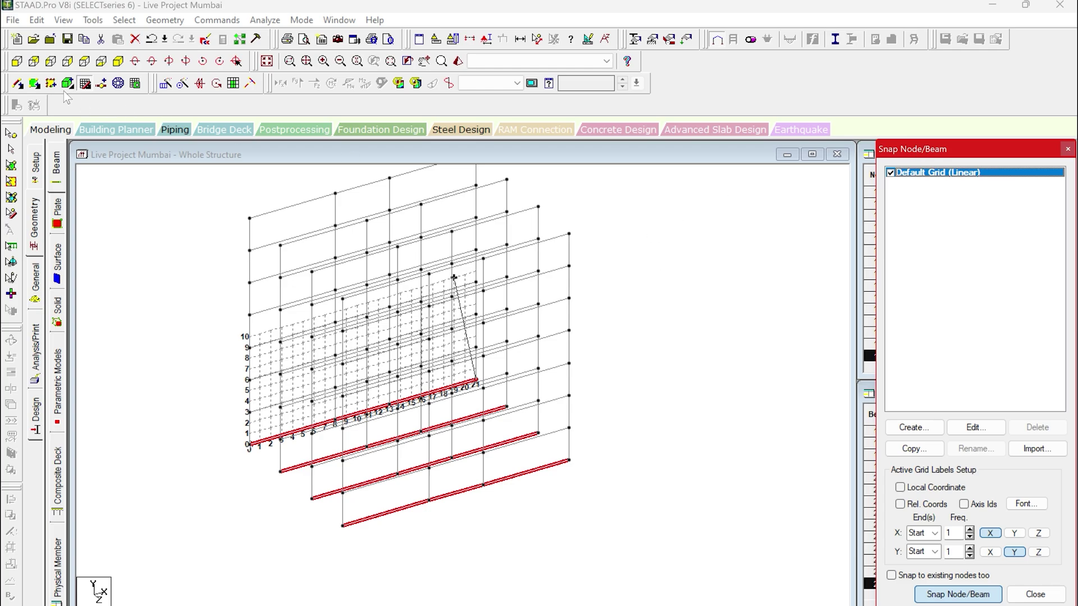
click(17, 61)
key(Escape)
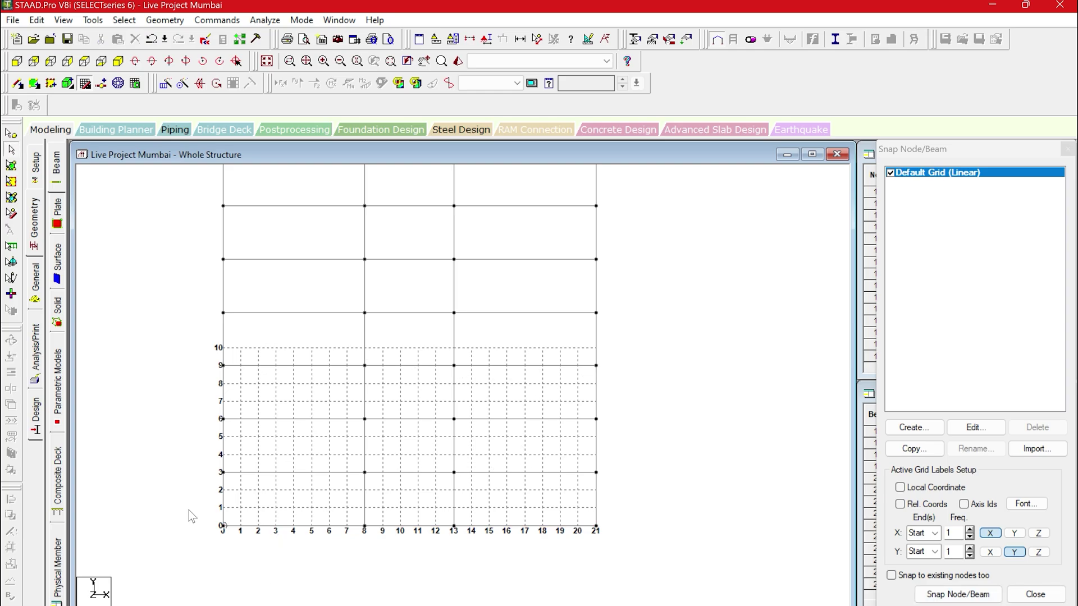
drag(189, 507, 646, 558)
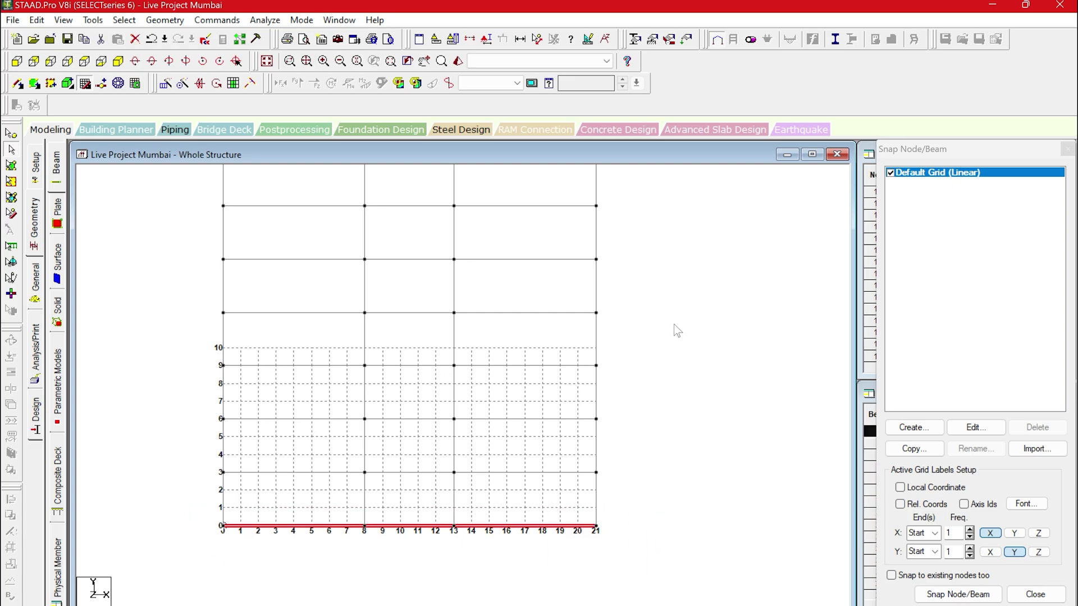
right_click(675, 207)
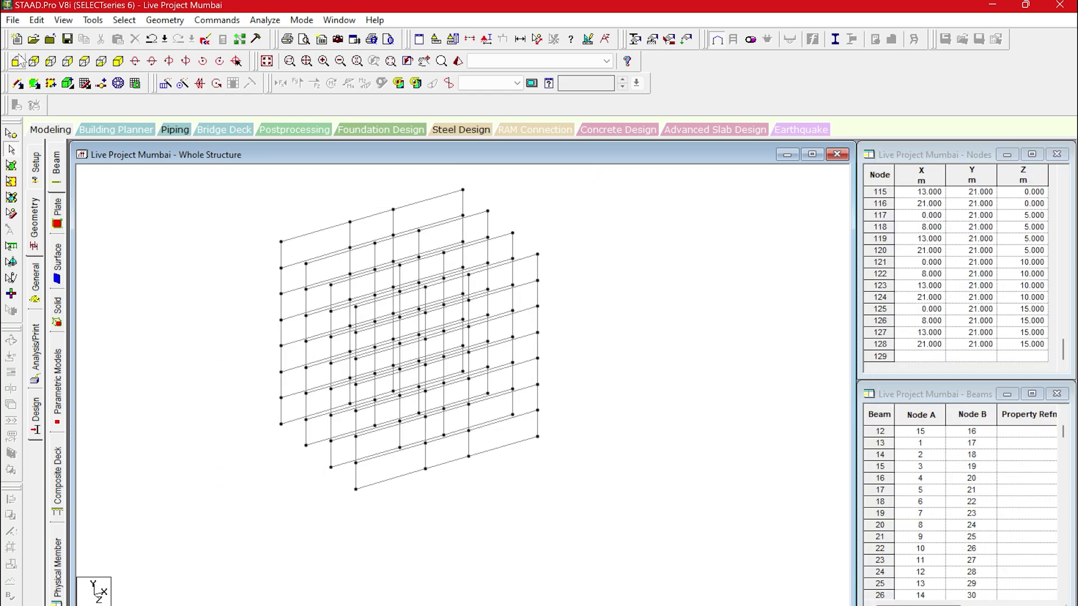
Select the base-level beams running along X in the front view and delete them
click(18, 61)
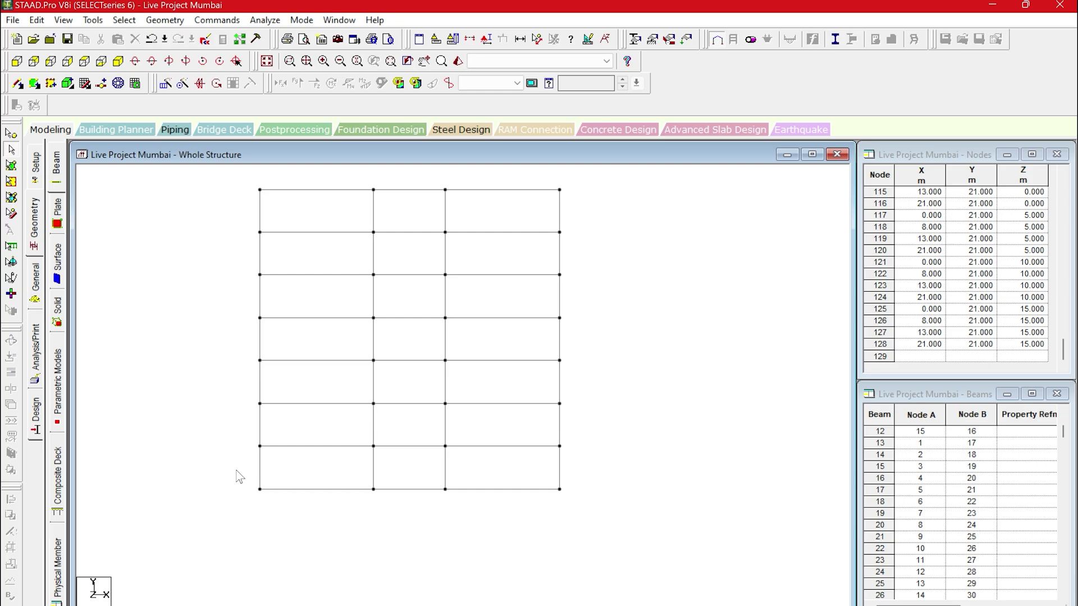
drag(240, 477, 620, 517)
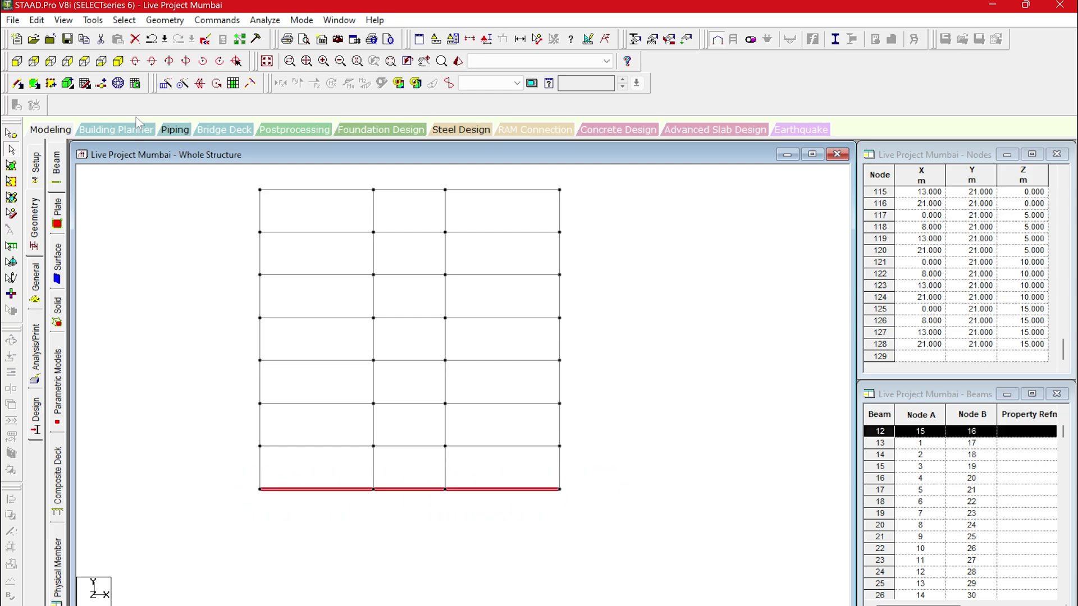
click(118, 61)
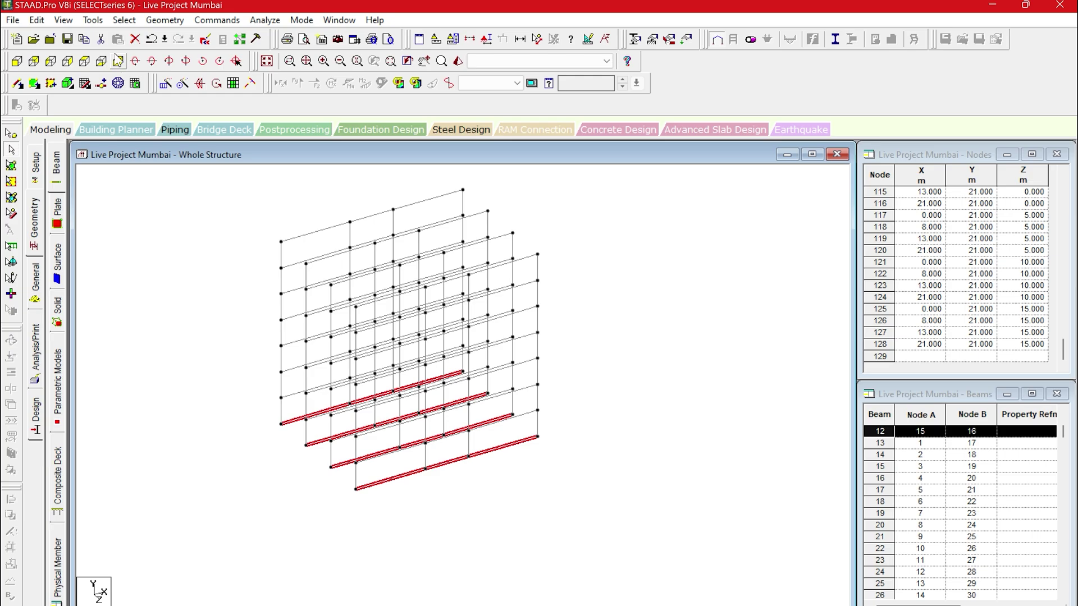
click(94, 20)
mouse_move(36, 22)
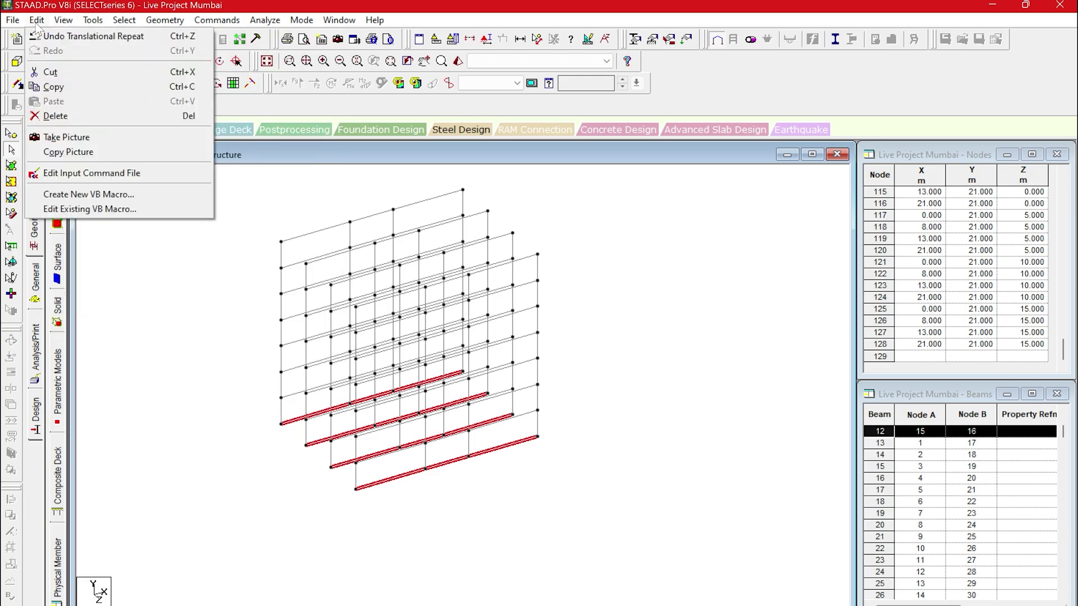
click(89, 117)
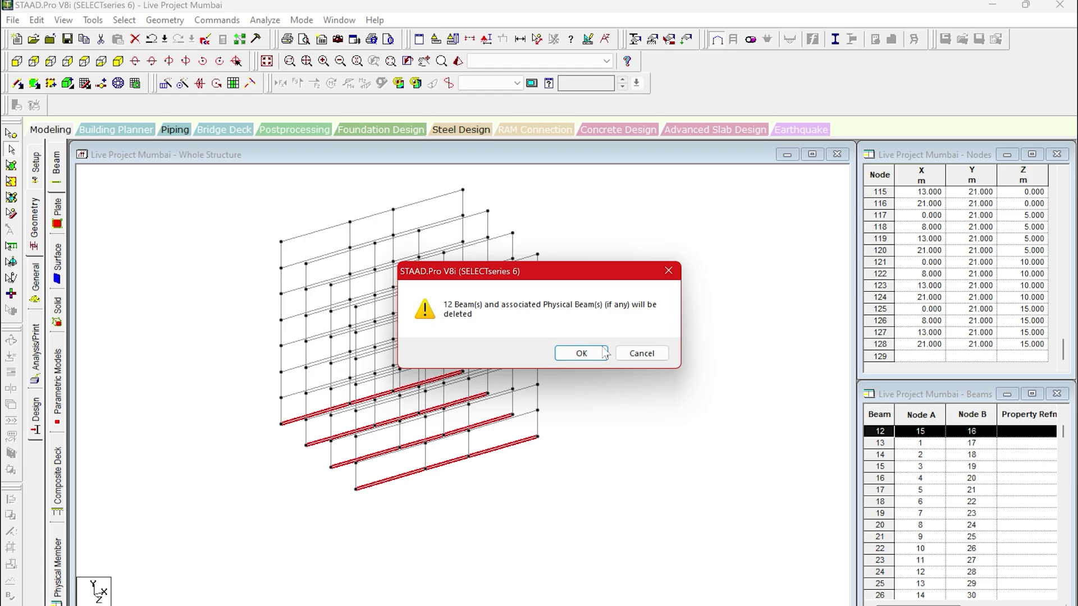
click(583, 353)
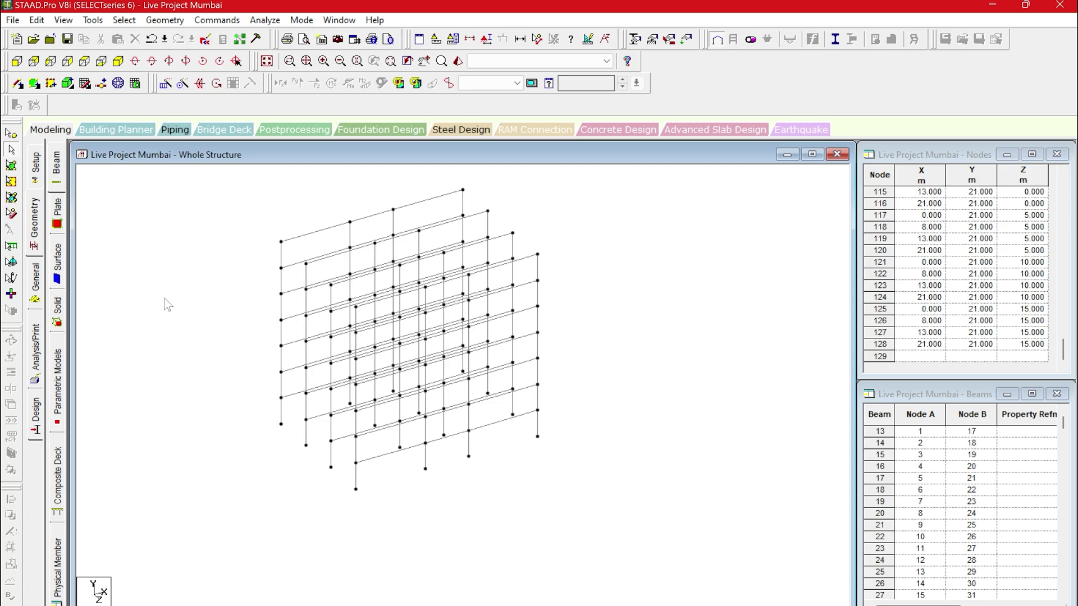
Select all nodes of the frame in the isometric view
click(10, 133)
drag(220, 188, 602, 494)
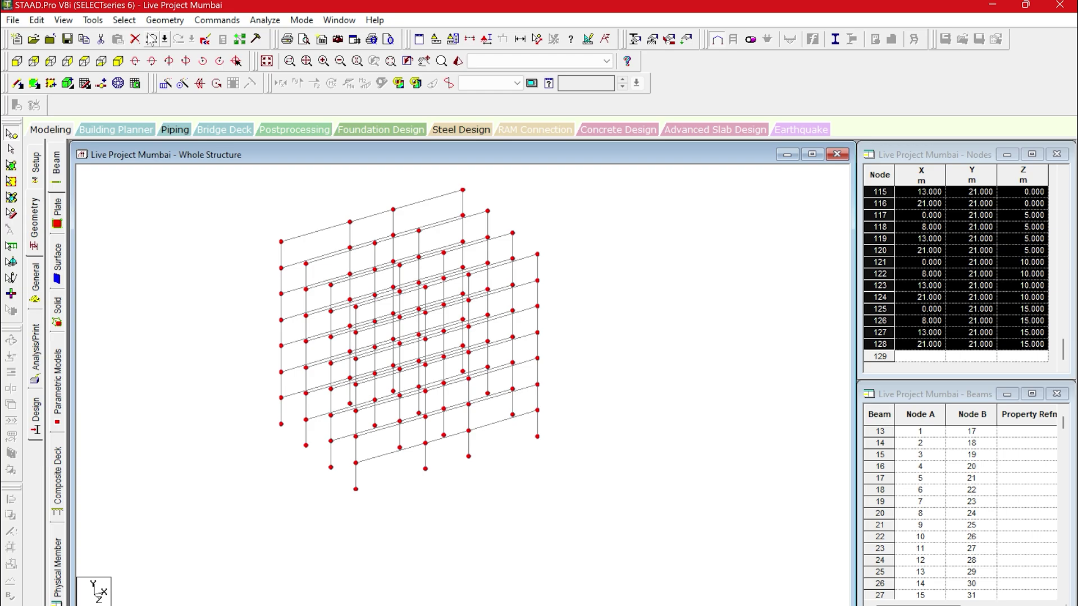
click(125, 20)
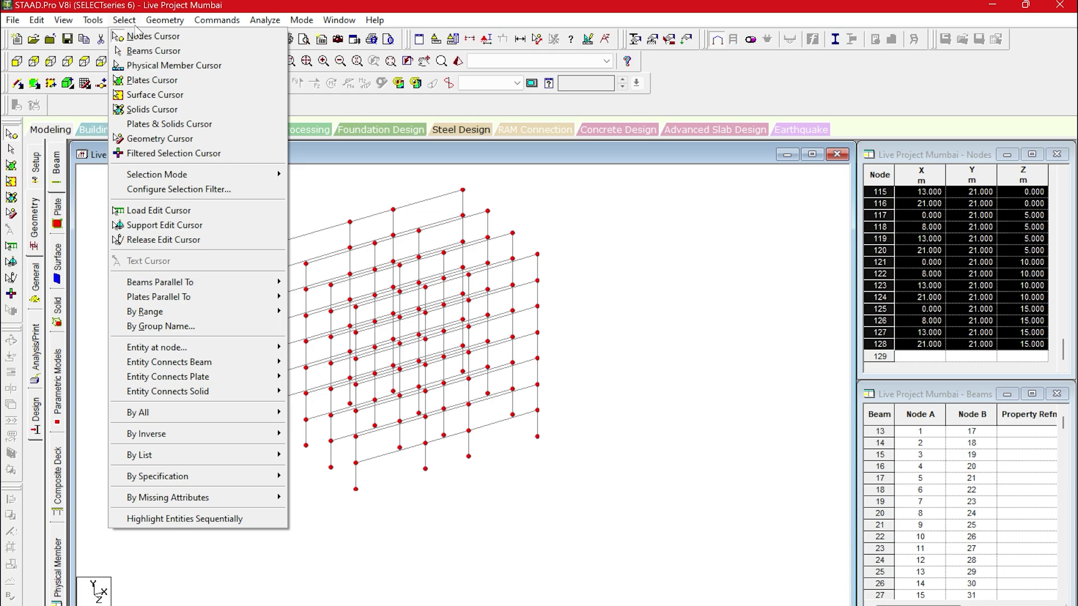
mouse_move(157, 21)
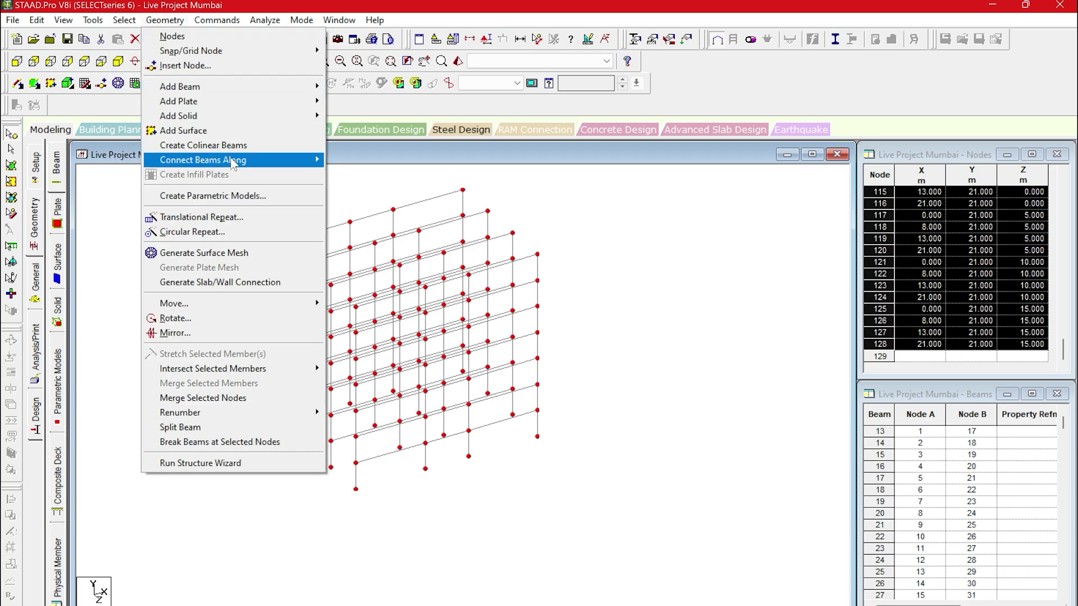
mouse_move(233, 164)
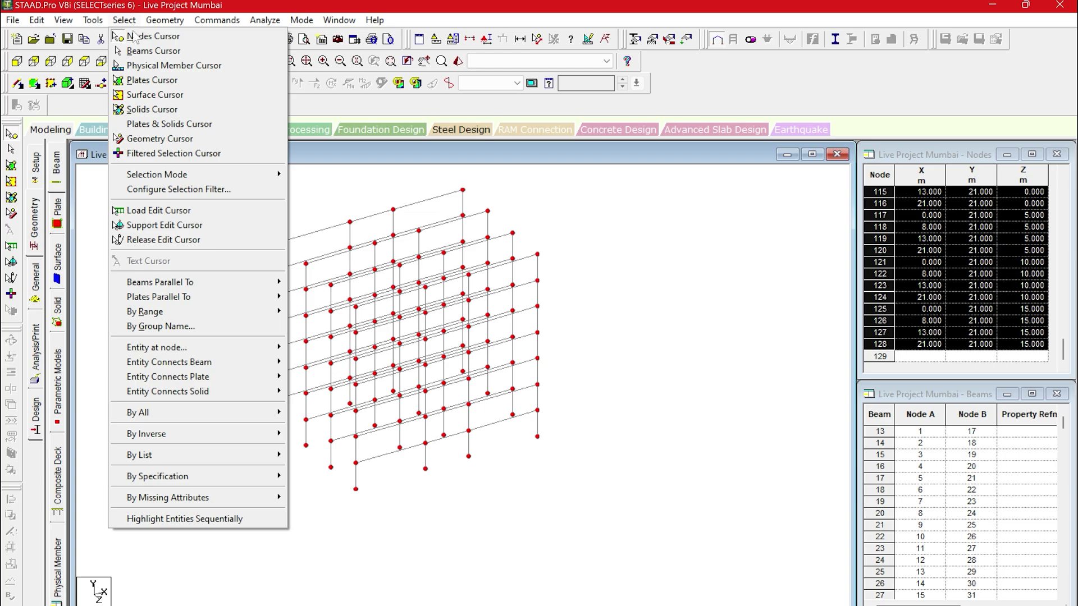
mouse_move(191, 362)
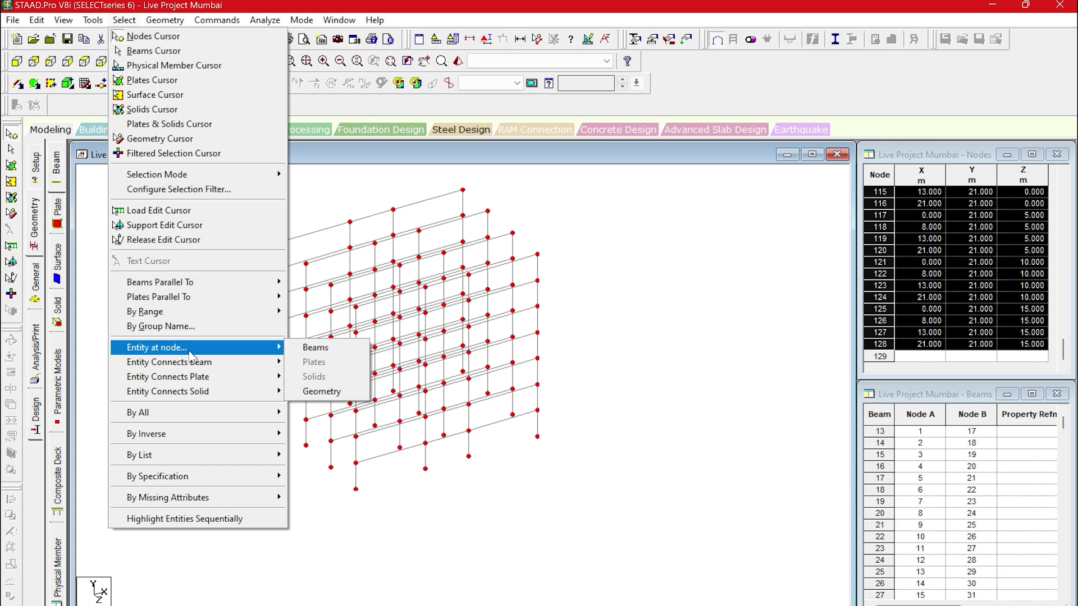
mouse_move(198, 302)
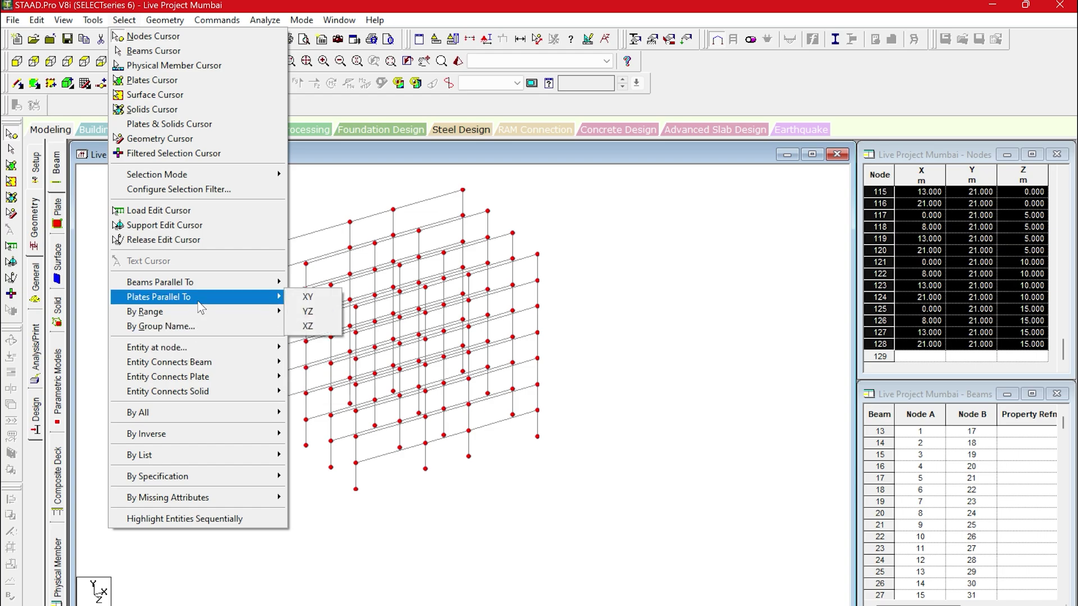
key(Escape)
key(Escape)
Save the modified structure and connect all selected nodes with beams along the Z axis, then clear the node selection
click(165, 20)
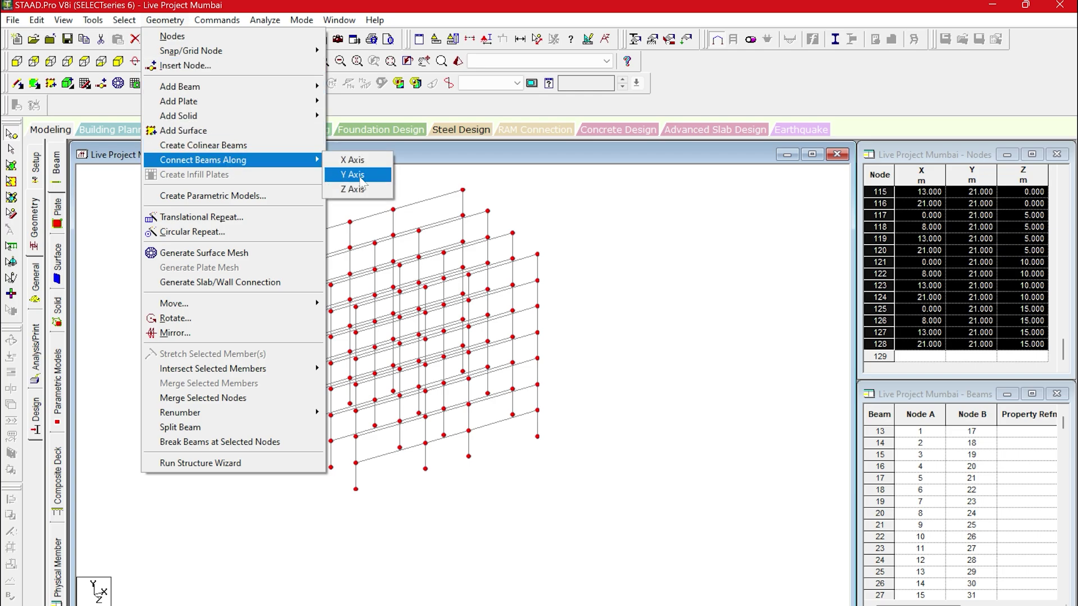
click(354, 190)
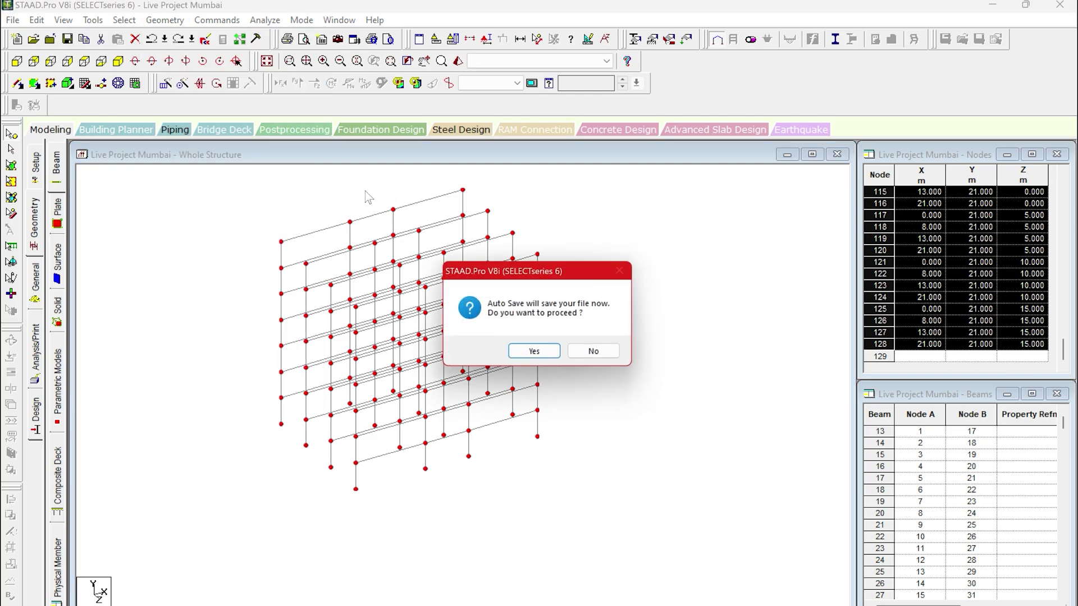
click(548, 360)
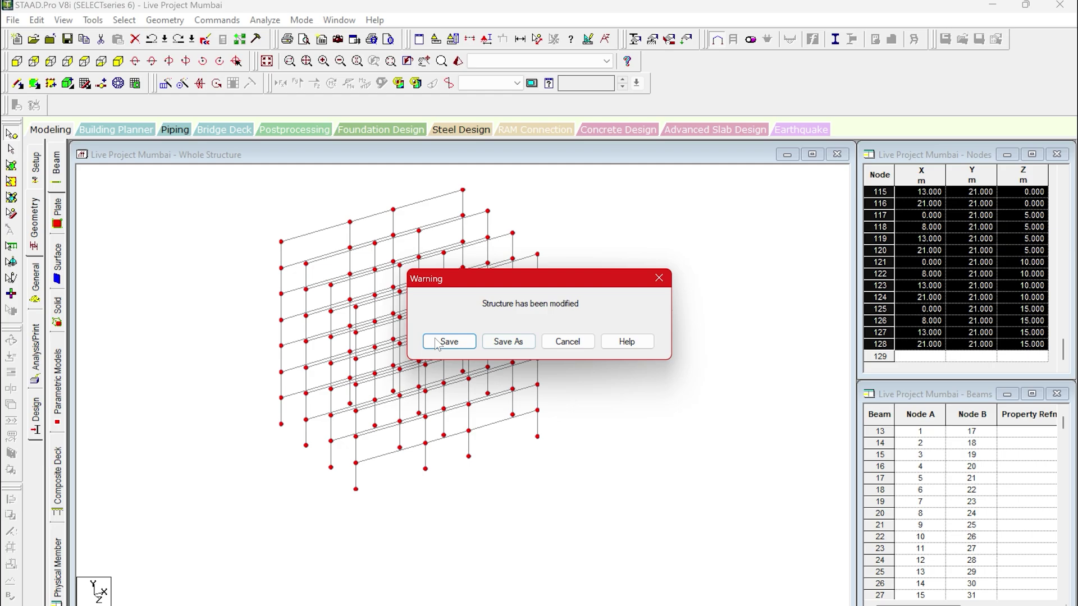
click(439, 343)
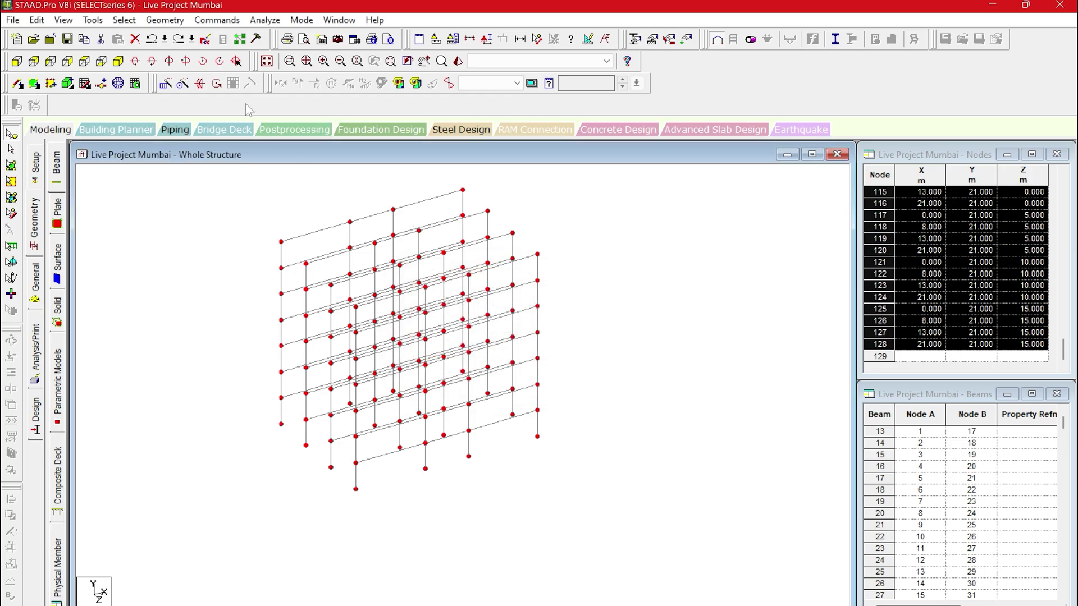
click(165, 20)
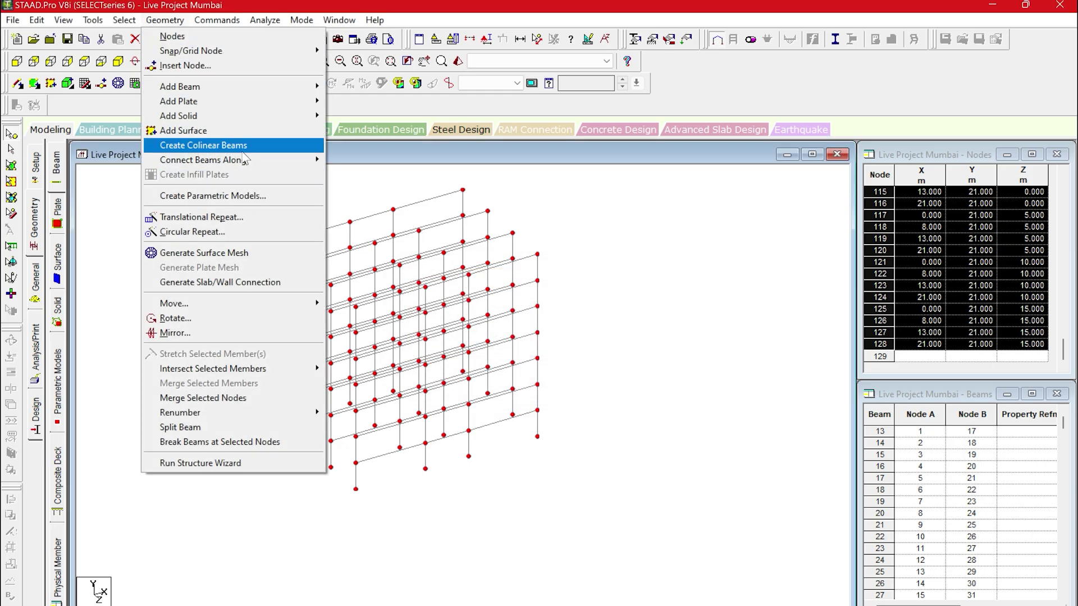
mouse_move(248, 161)
click(378, 194)
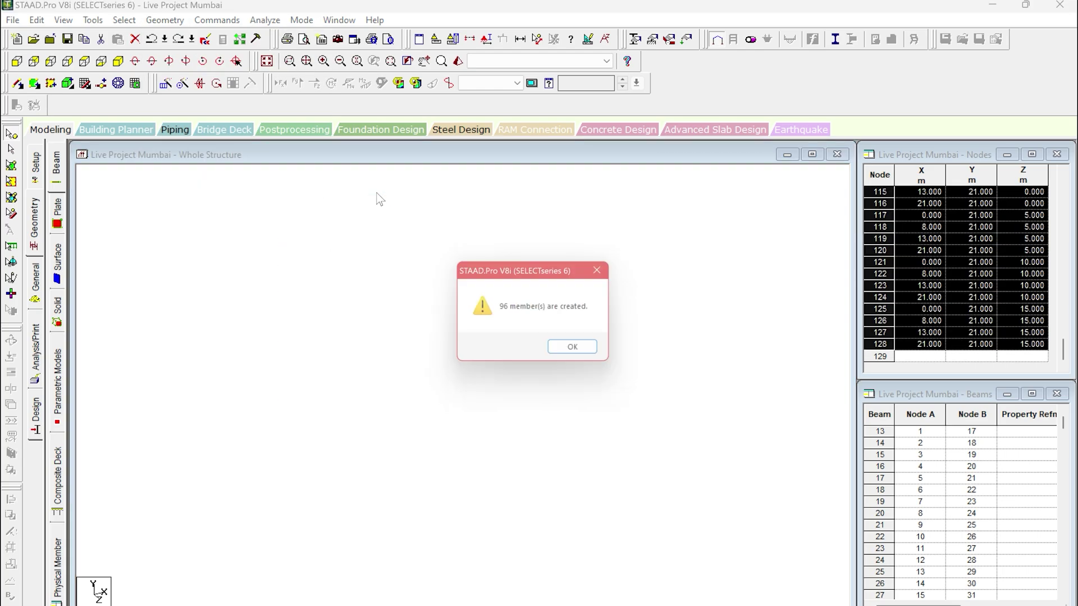
click(584, 357)
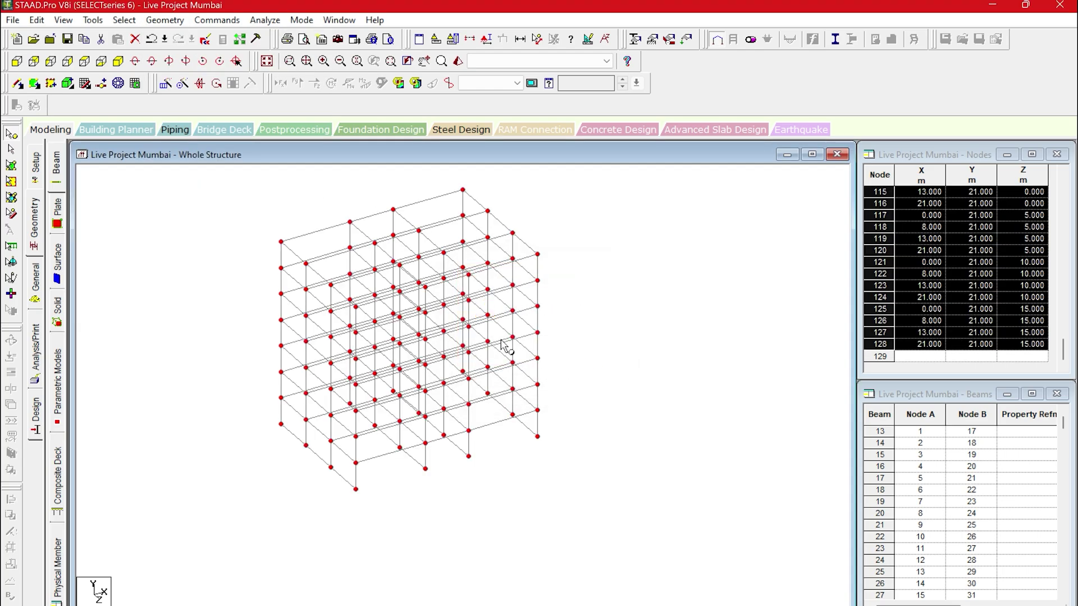
click(627, 408)
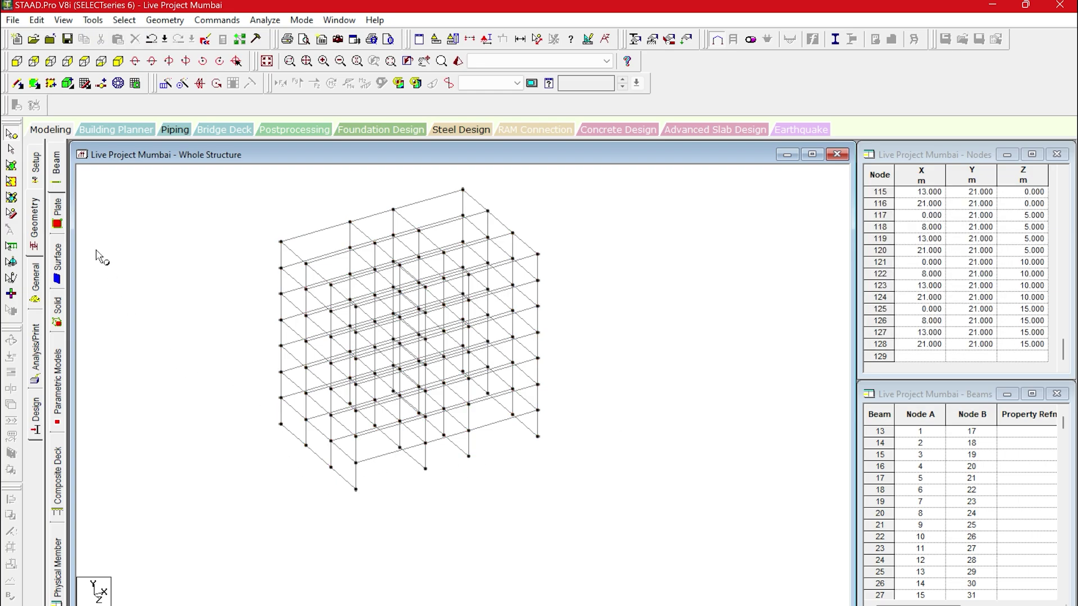
Select the base-level beams running along Z in the side view, delete them and return to the isometric view
click(51, 63)
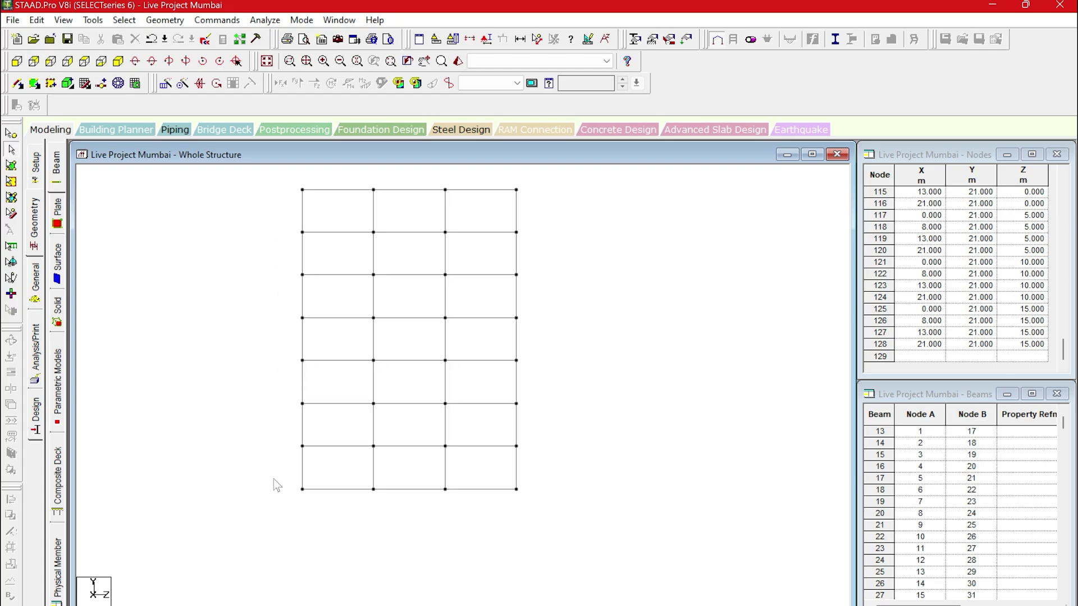
drag(274, 479, 614, 530)
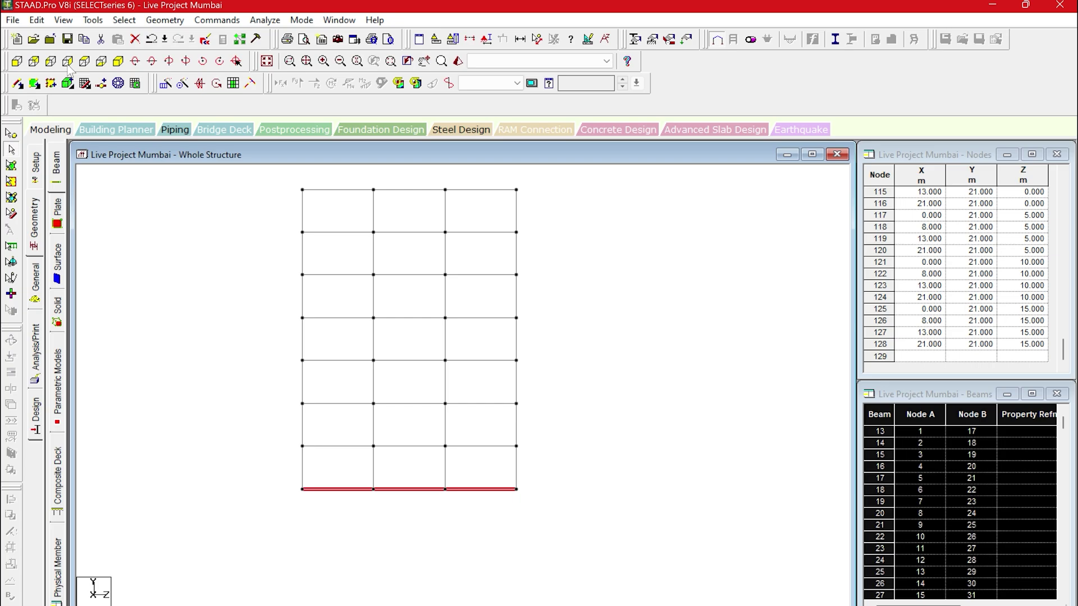
click(37, 20)
click(79, 117)
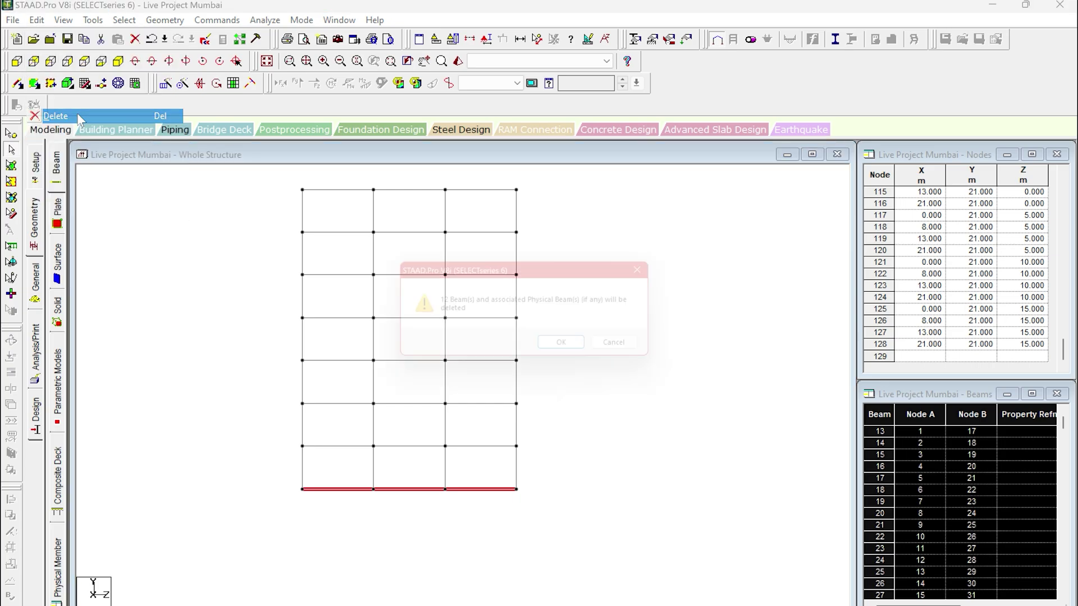
click(561, 342)
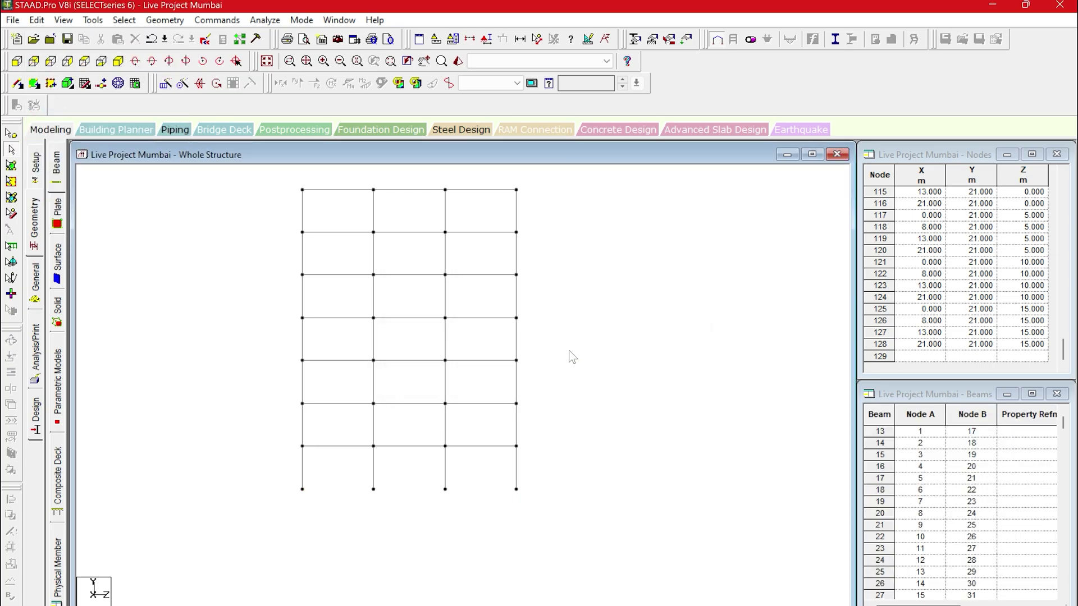
click(118, 60)
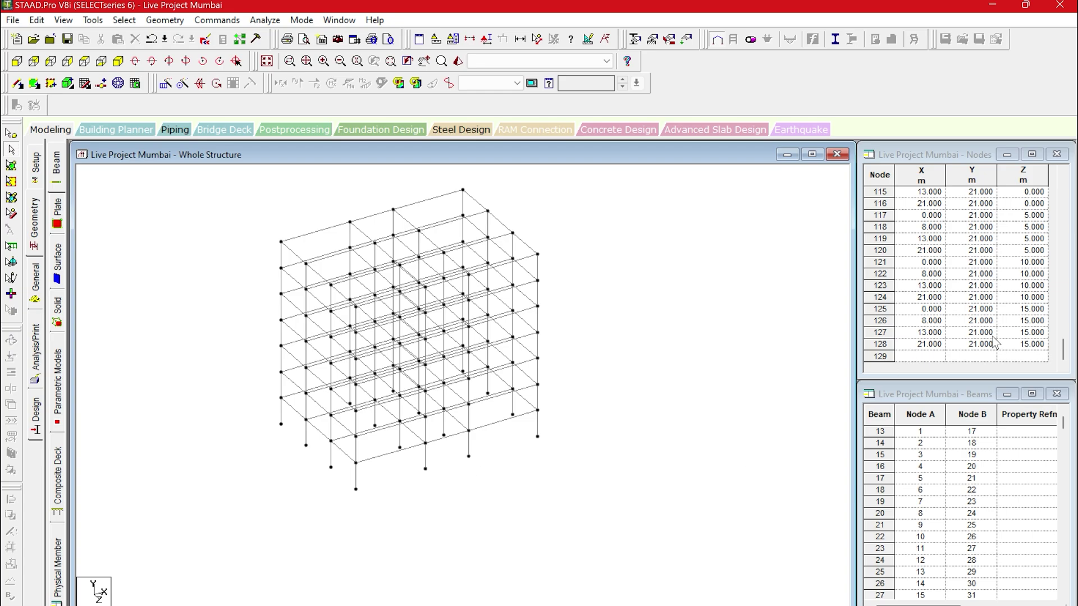
Examine the base-level node coordinates at the beginning of the nodes table
scroll(995, 342, up, 15)
scroll(995, 342, up, 20)
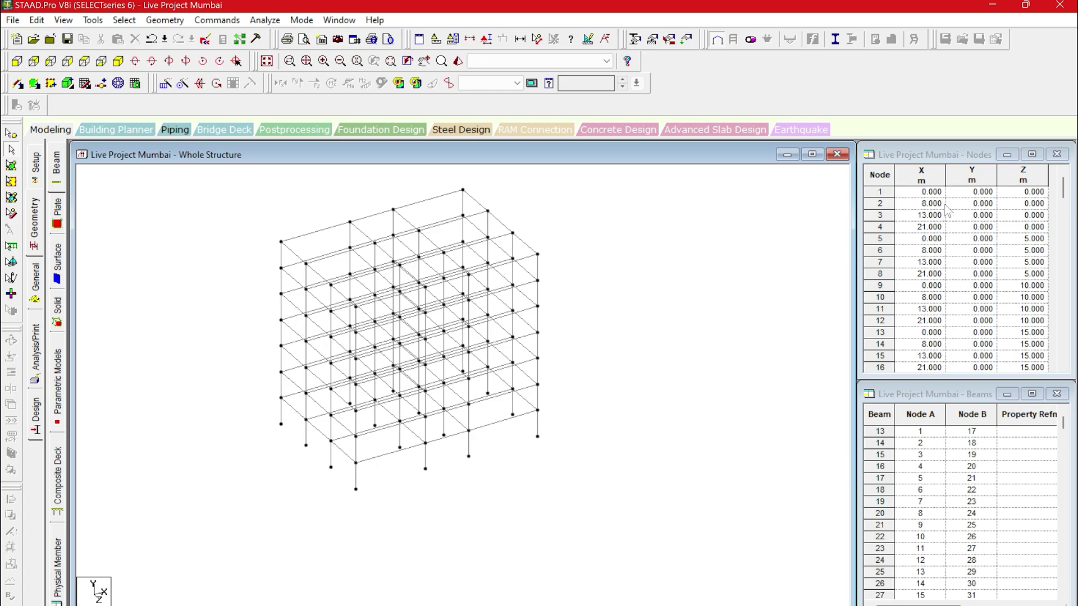
Examine the remaining node coordinates up to the roof level and the node connectivity in the beams table
scroll(964, 289, down, 9)
scroll(963, 289, down, 20)
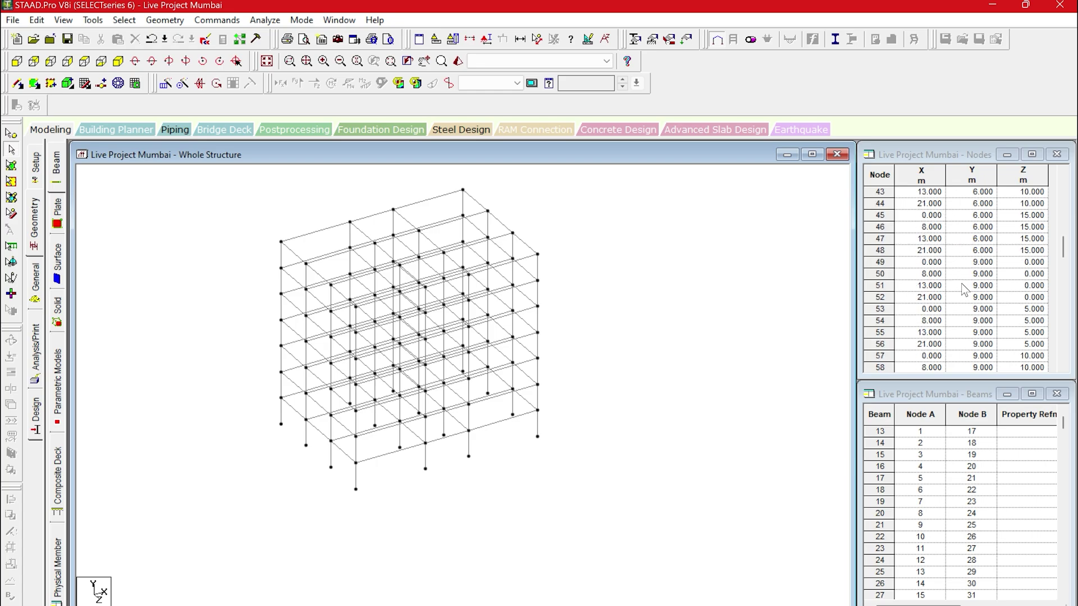
scroll(963, 289, down, 2)
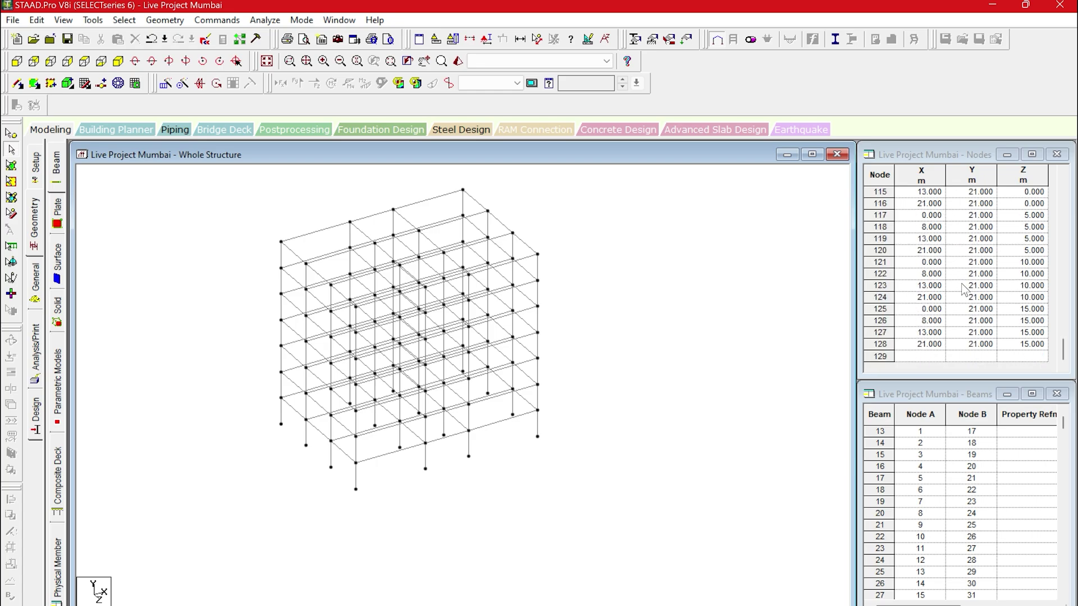
scroll(971, 490, down, 19)
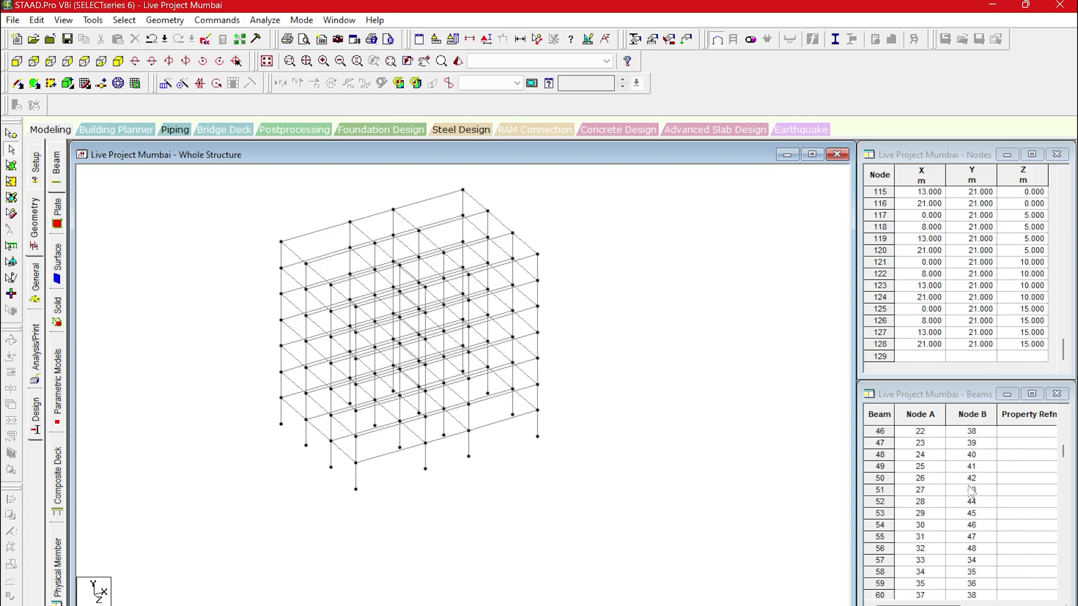
scroll(970, 489, down, 7)
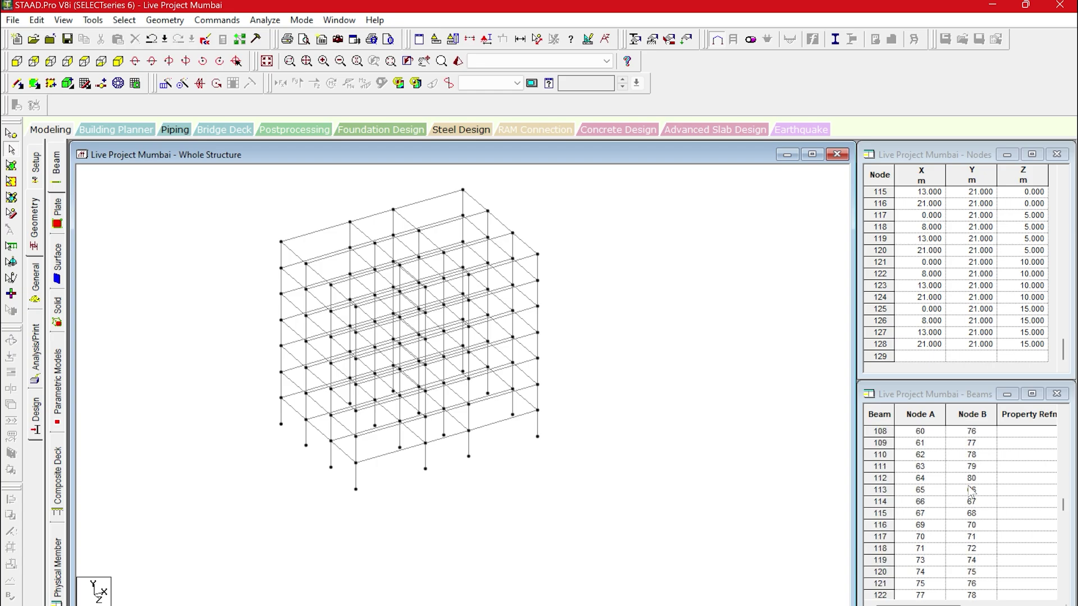
scroll(970, 489, up, 20)
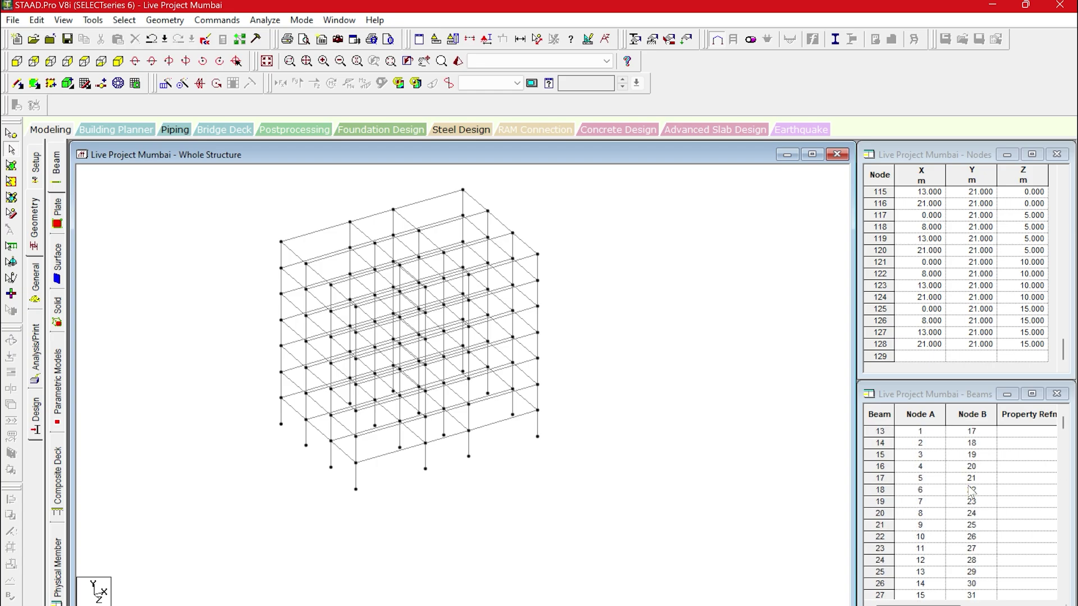
Review the Bay Frame parameters among the Structure Wizard's frame models and close the wizard without creating a model
click(212, 22)
mouse_move(175, 24)
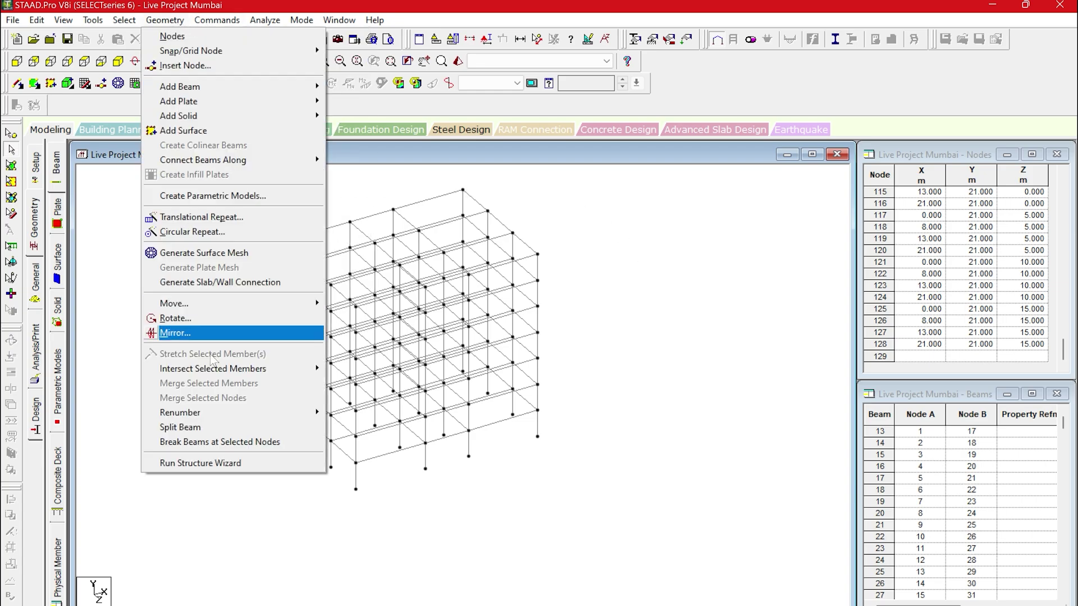
click(242, 463)
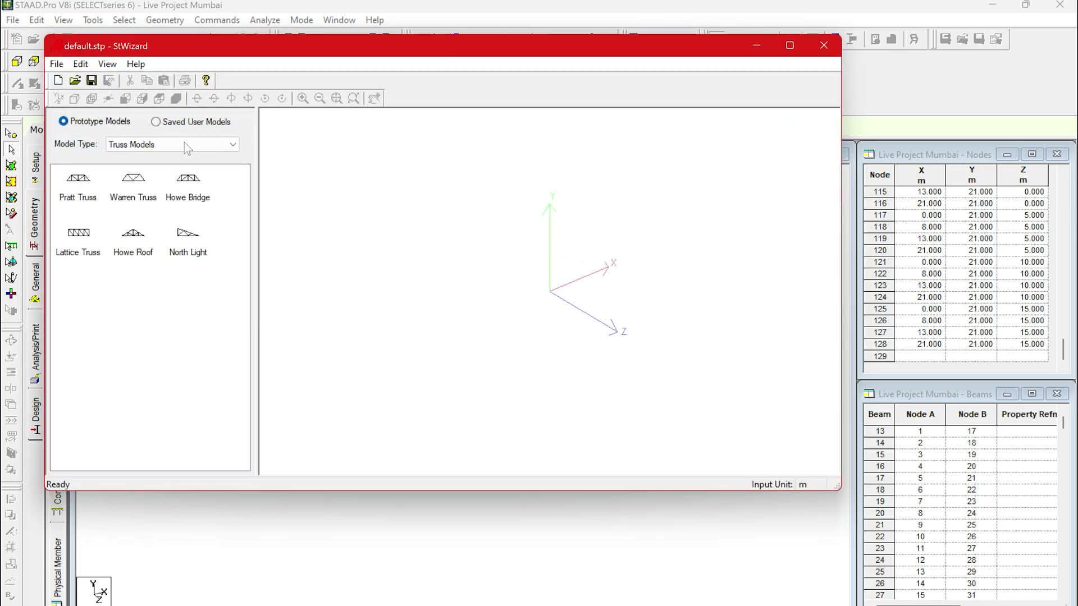
click(188, 146)
click(183, 168)
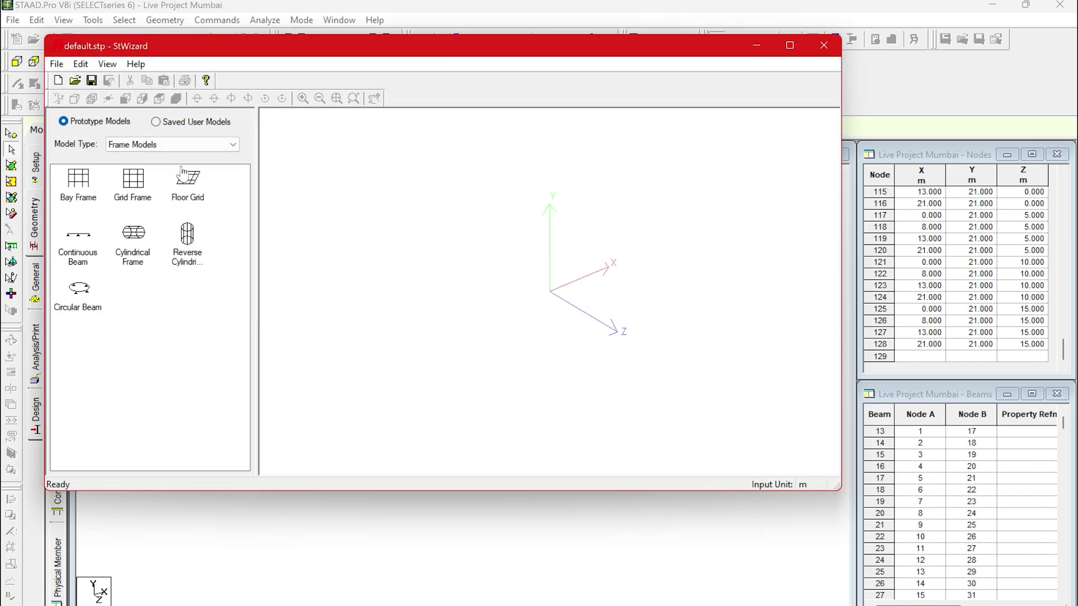
click(182, 176)
drag(78, 183, 458, 247)
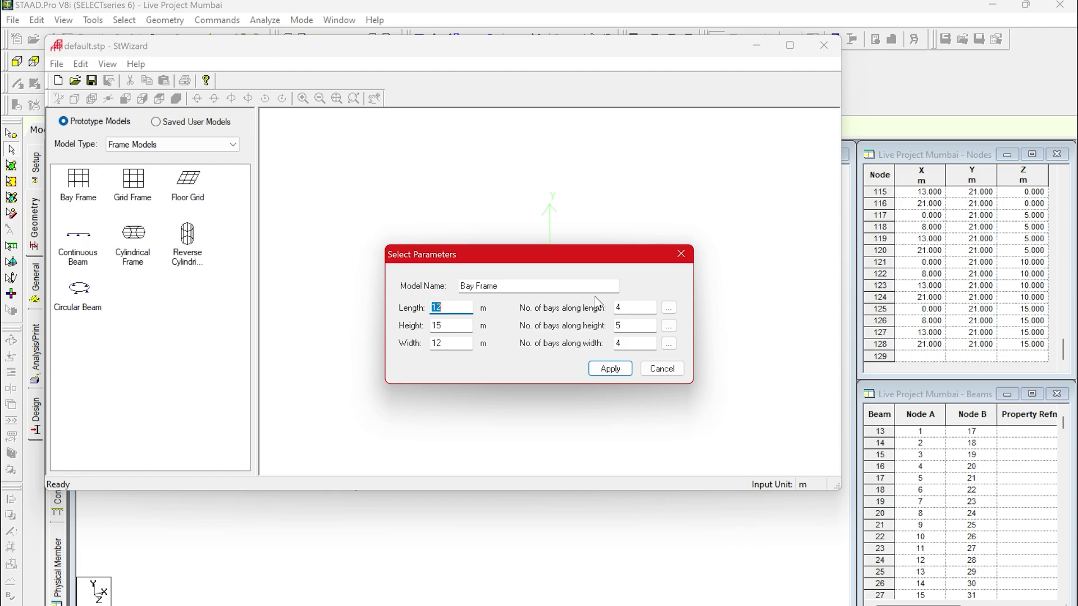
click(661, 372)
click(824, 46)
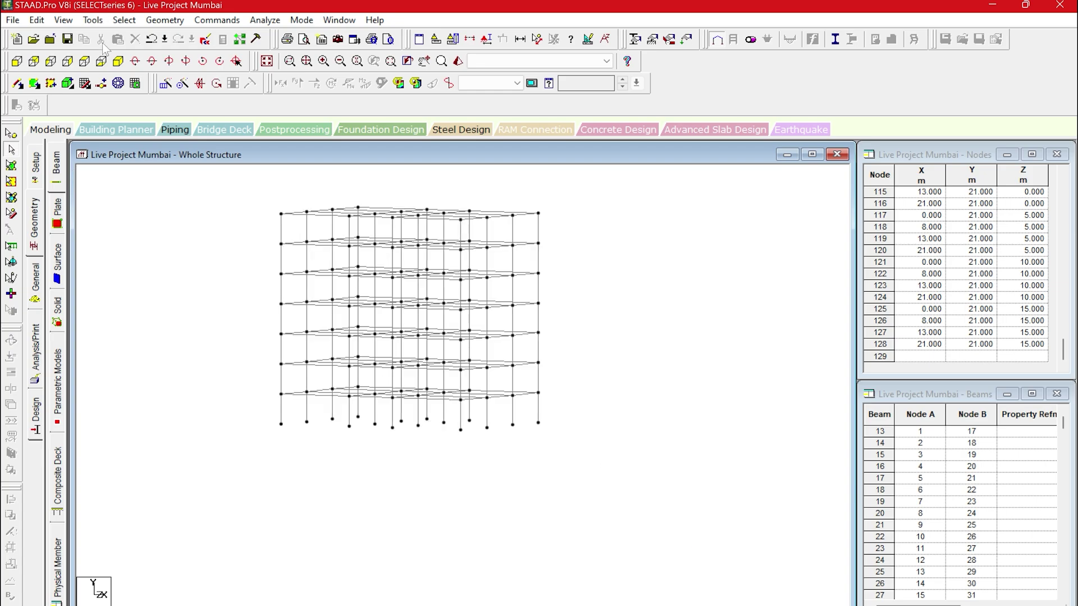
Restore the isometric view and consult the structure details, loading and layout drawings in the reference document
click(117, 61)
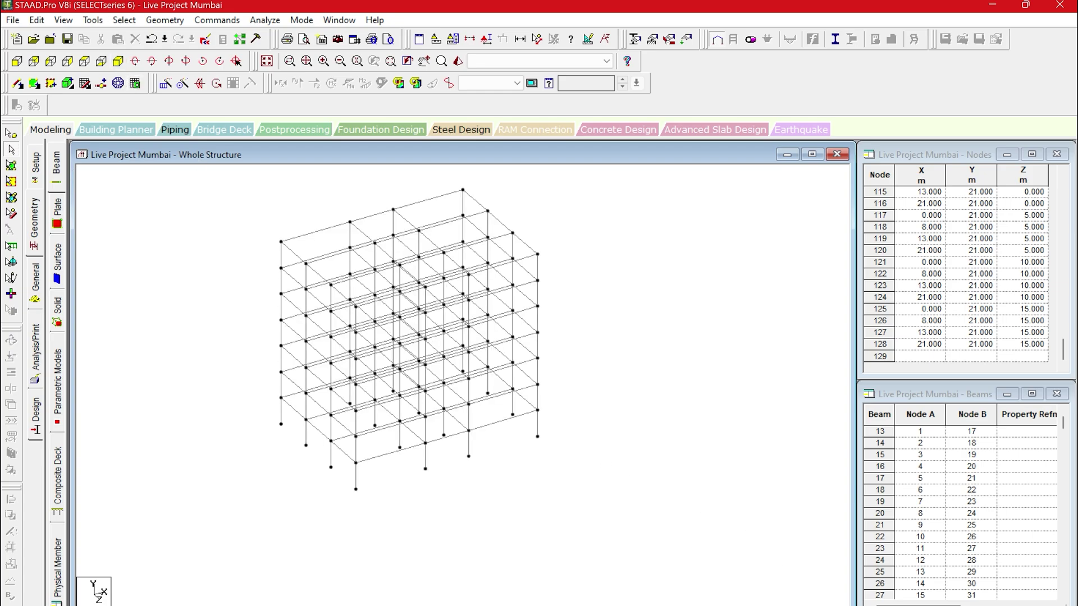
key(alt+Tab)
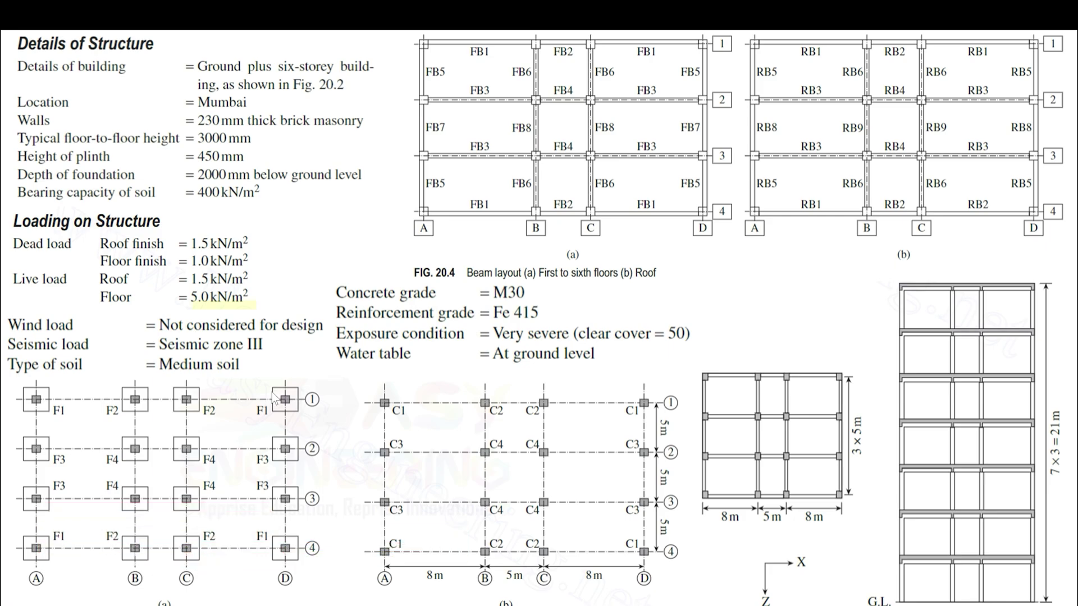
key(Escape)
click(992, 5)
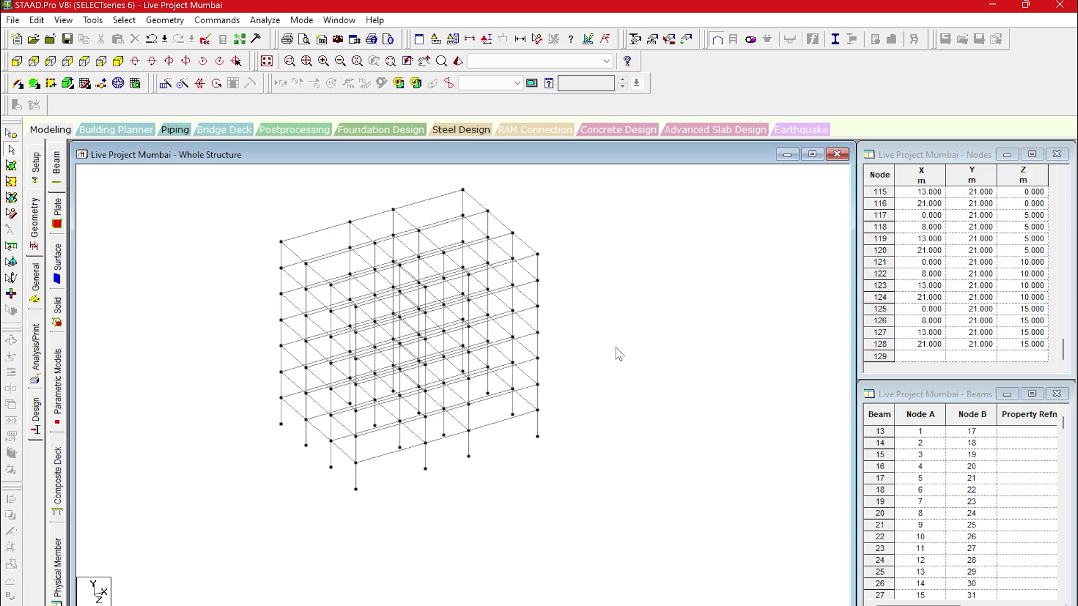
Isolate the lowest storey in the front view with a Window / Rubber Band section and show it isometrically
click(17, 62)
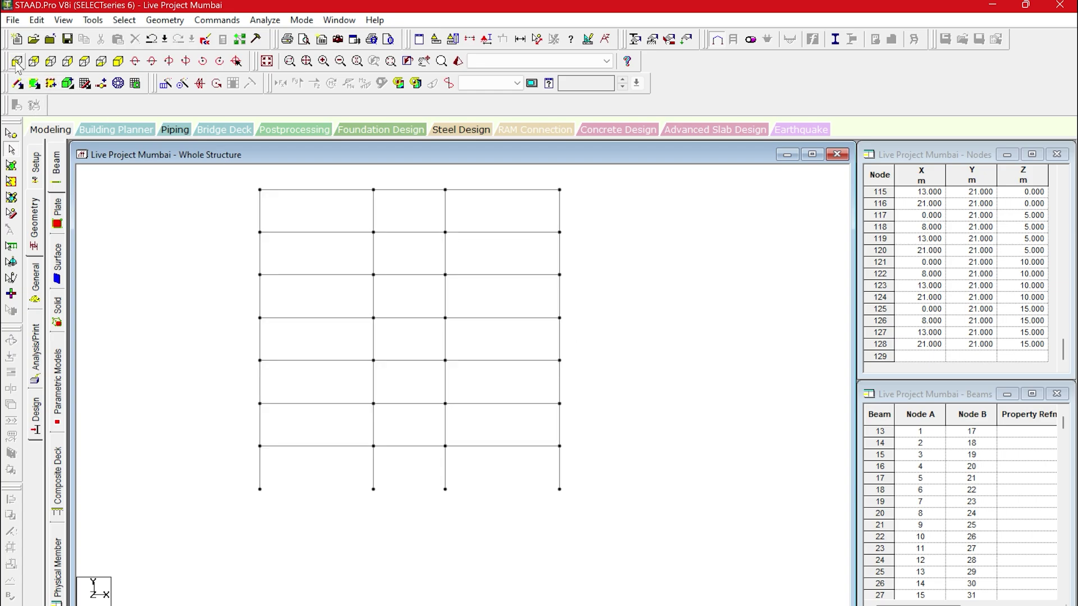
click(475, 42)
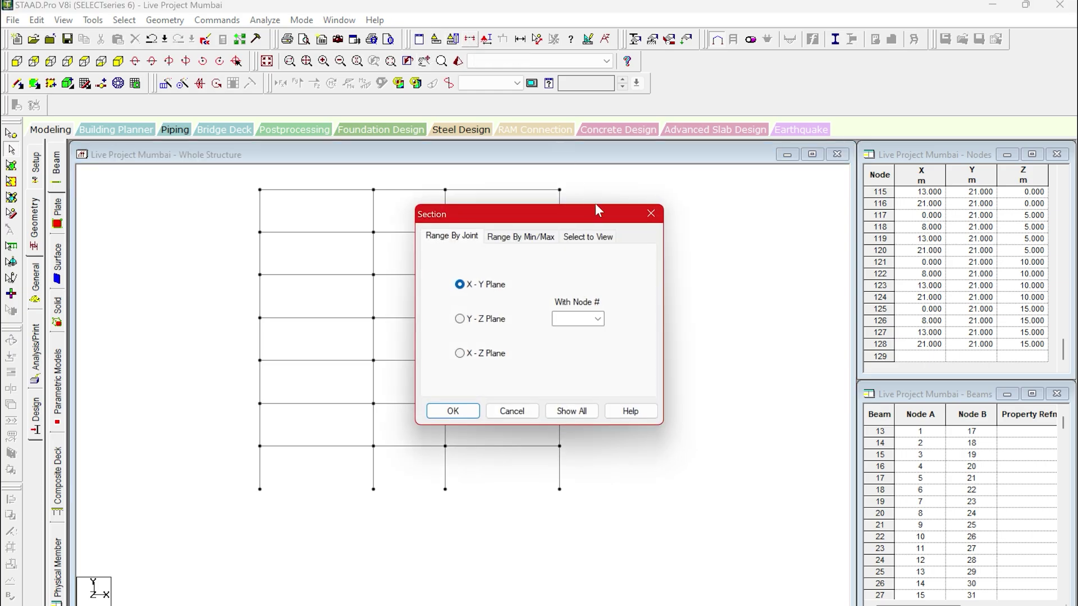
click(606, 244)
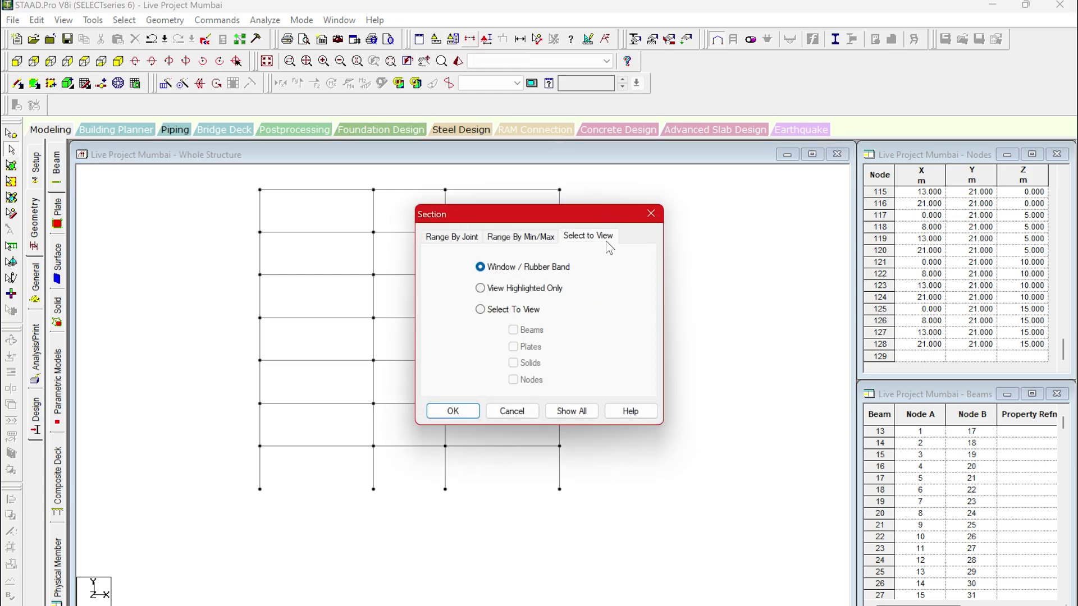
click(467, 413)
drag(222, 433, 644, 517)
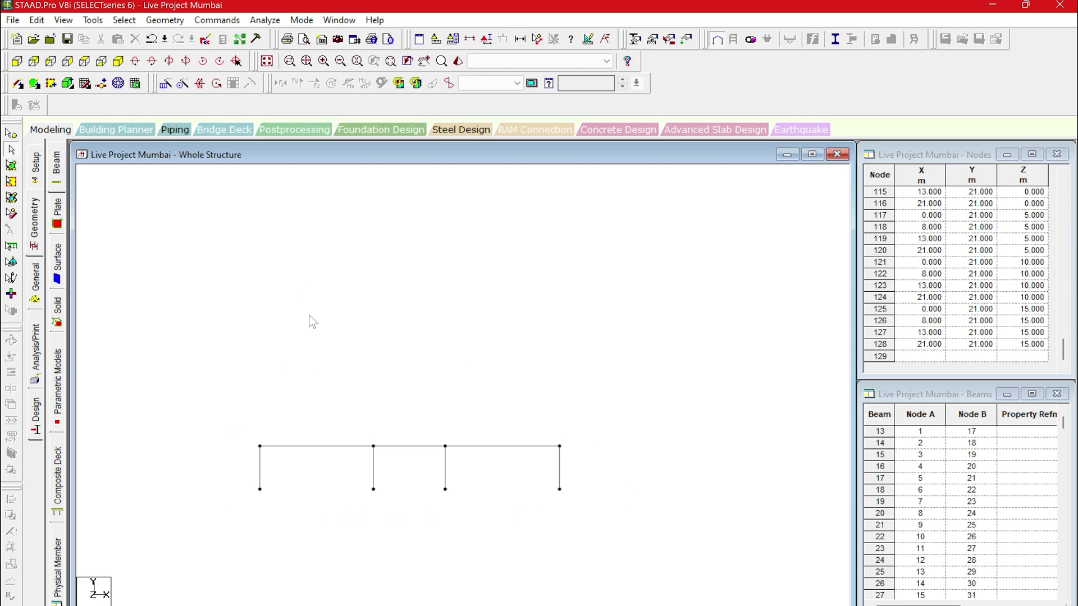
click(118, 61)
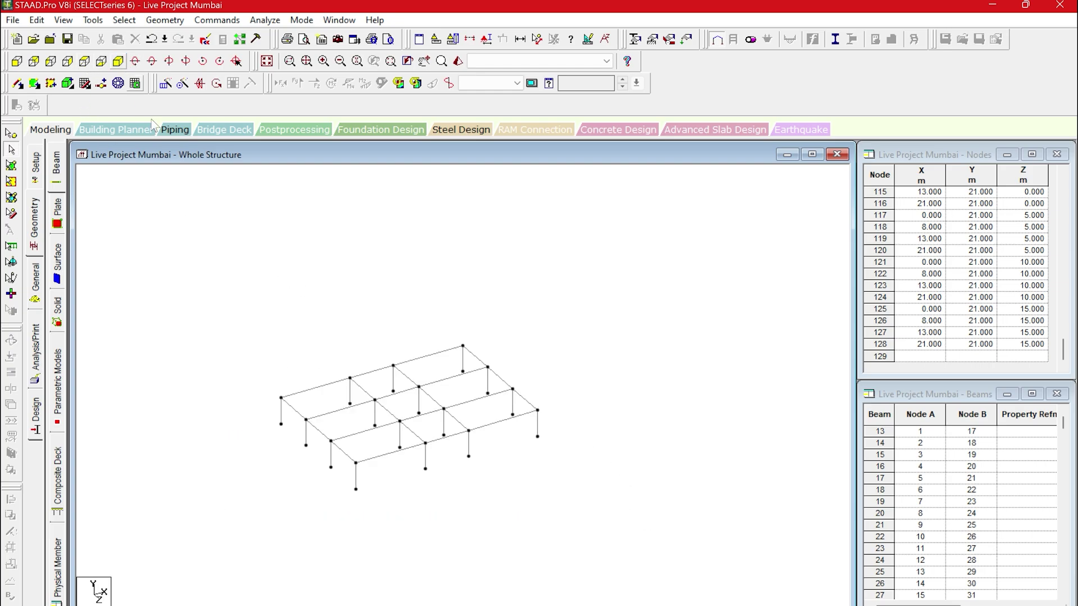
scroll(399, 426, up, 5)
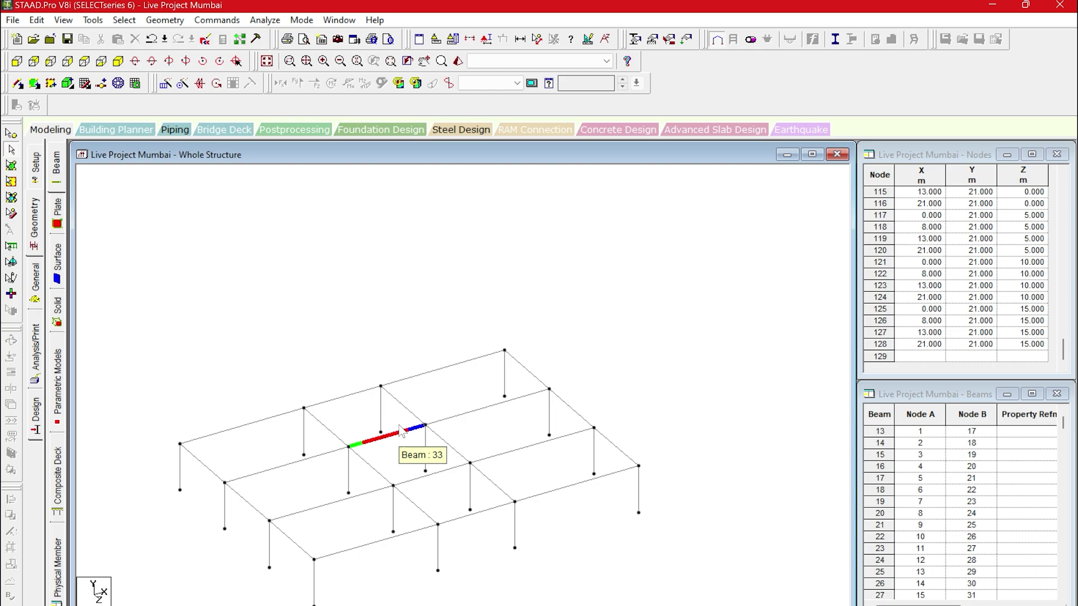
middle_drag(447, 420, 477, 323)
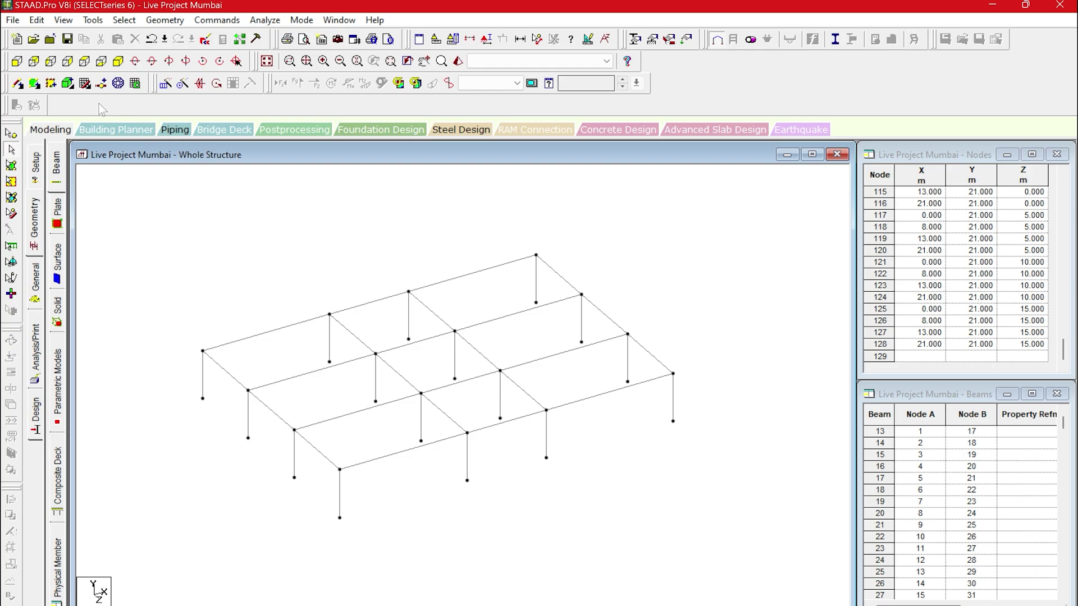
Add a four-noded plate across the outer corner nodes of the first beam level and check it by selecting it
click(34, 83)
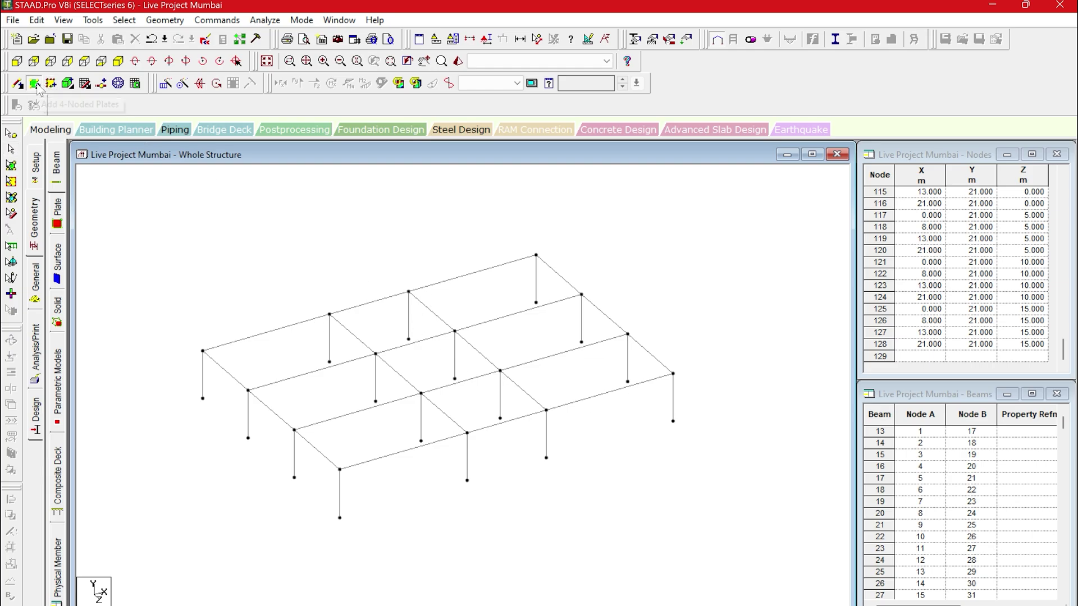
click(203, 351)
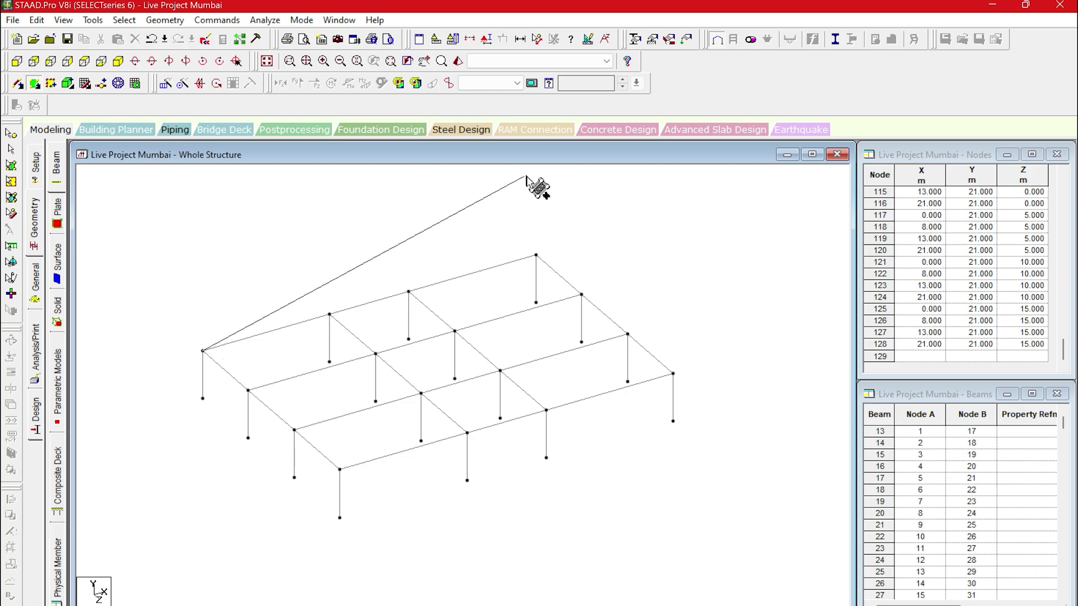
click(536, 256)
click(673, 373)
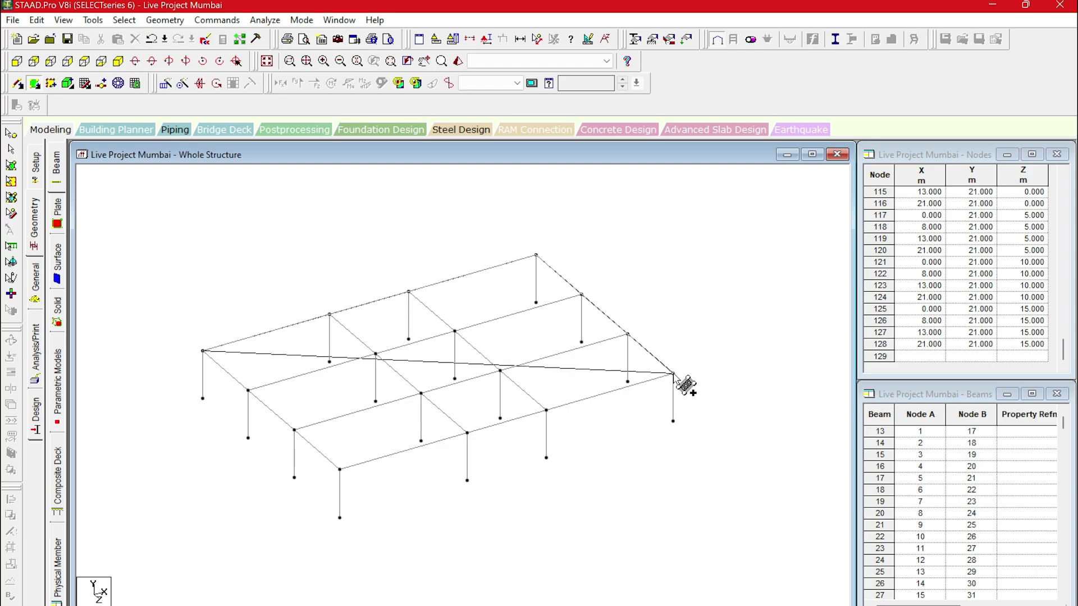
click(341, 468)
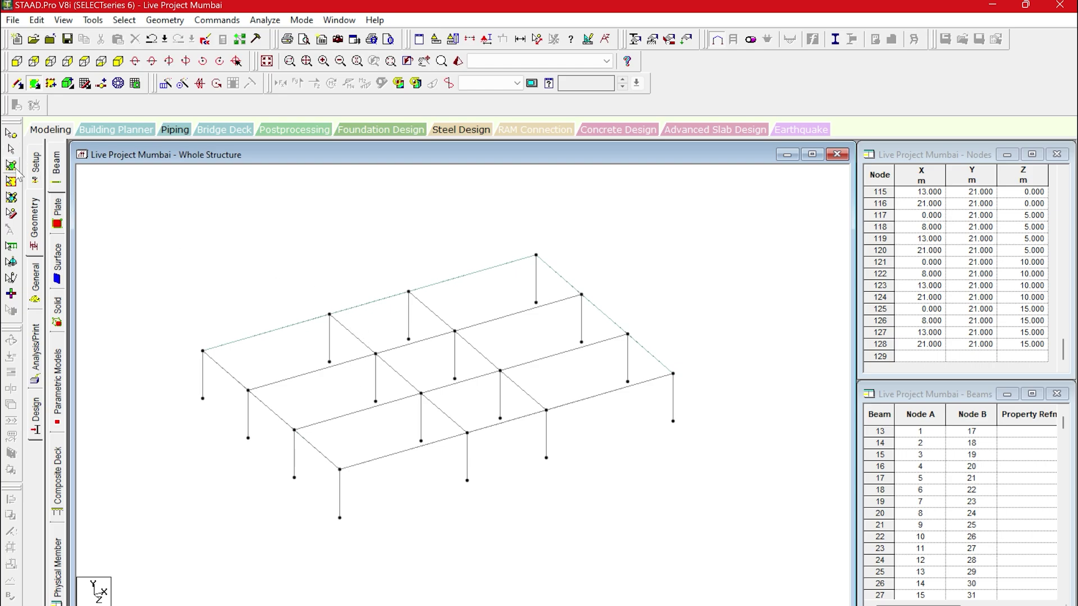
click(12, 179)
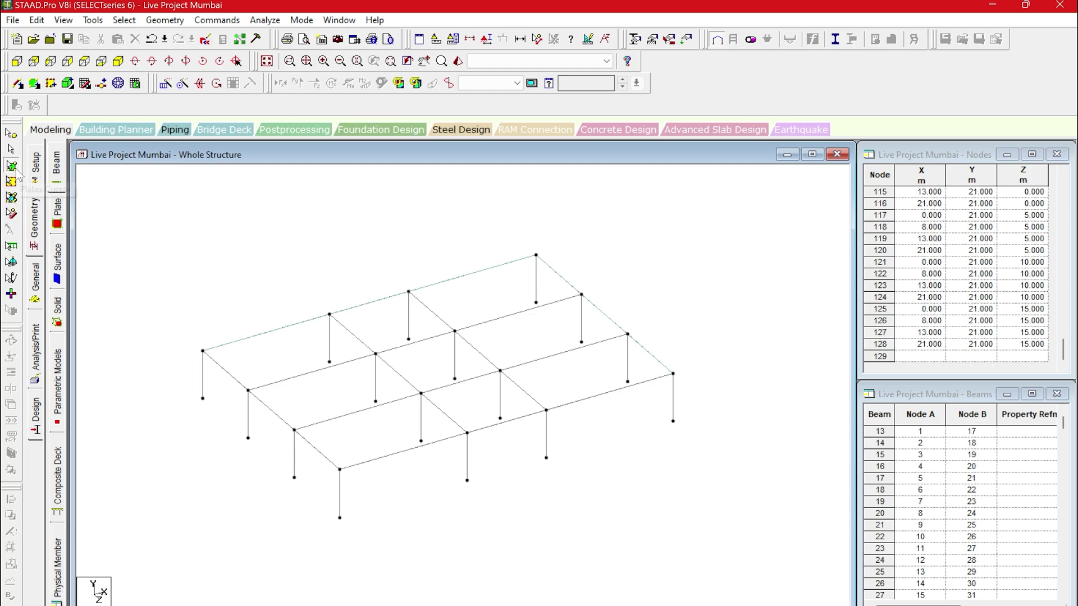
click(441, 373)
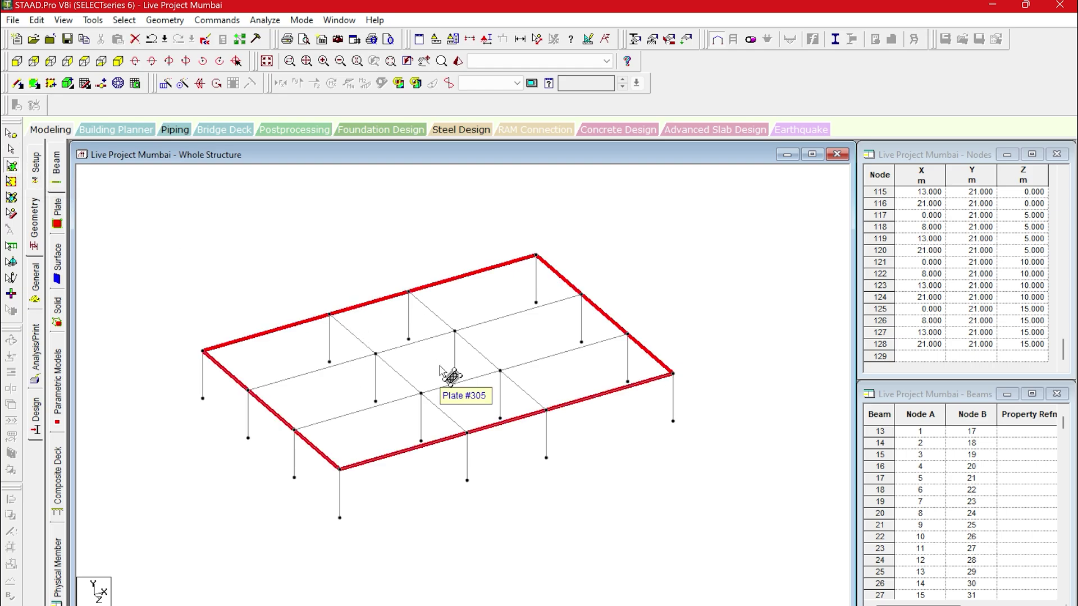
click(254, 287)
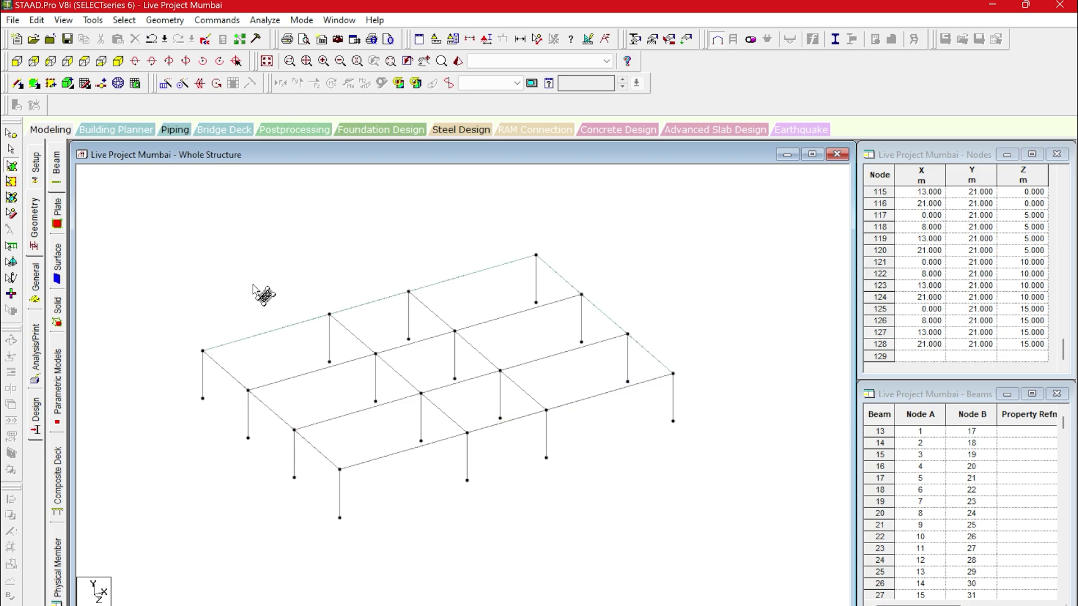
Show the whole structure, select the plate and repeat it along Y in 6 steps with 3 m spacing
click(272, 65)
click(431, 522)
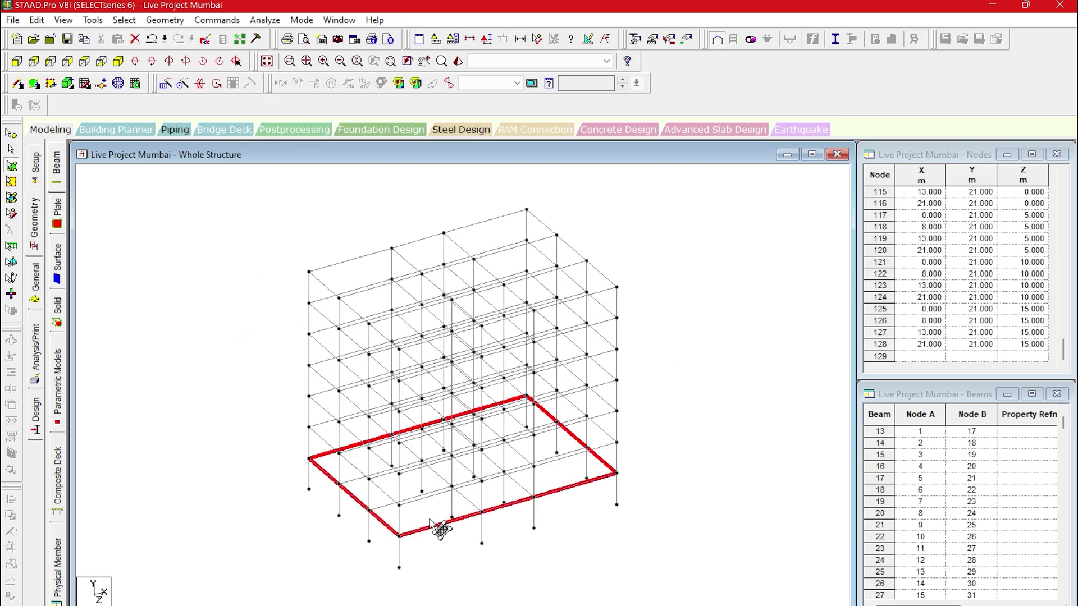
click(166, 84)
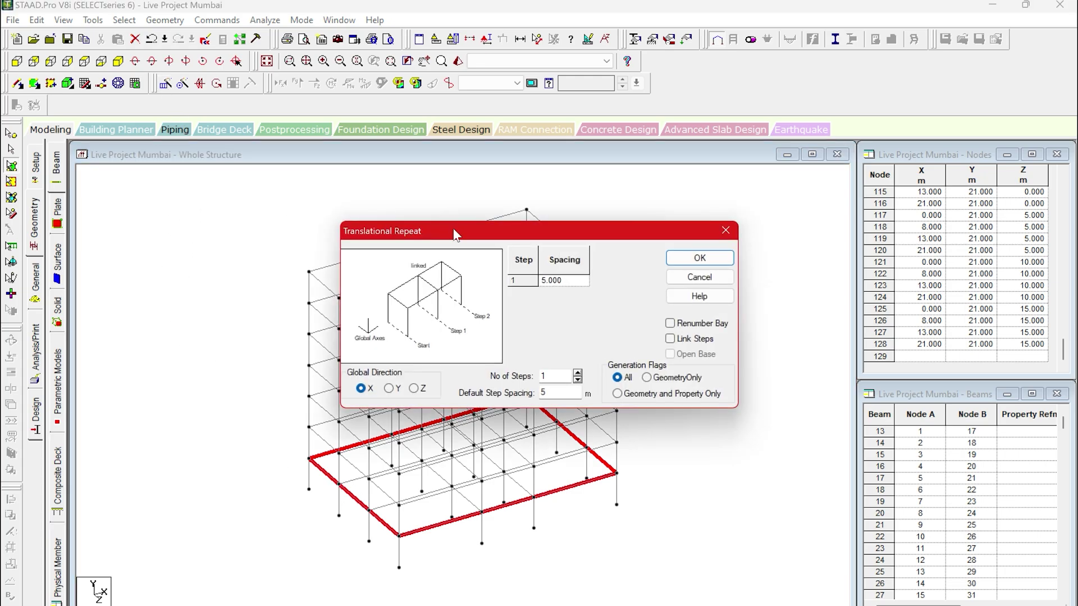
drag(456, 235, 662, 164)
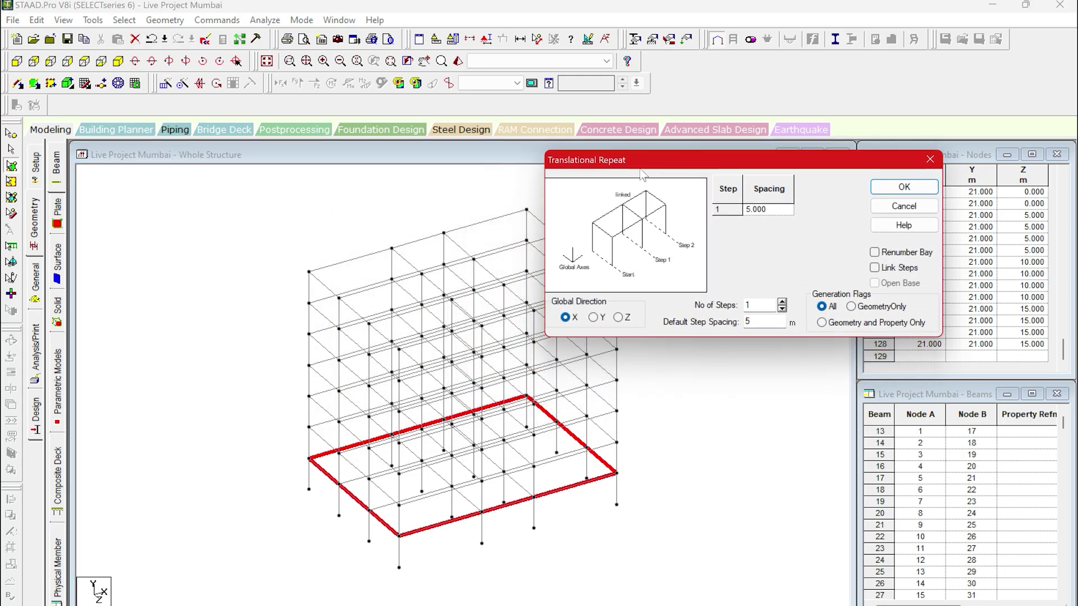
click(594, 319)
double_click(755, 321)
text(3)
click(782, 302)
click(782, 302)
click(782, 302)
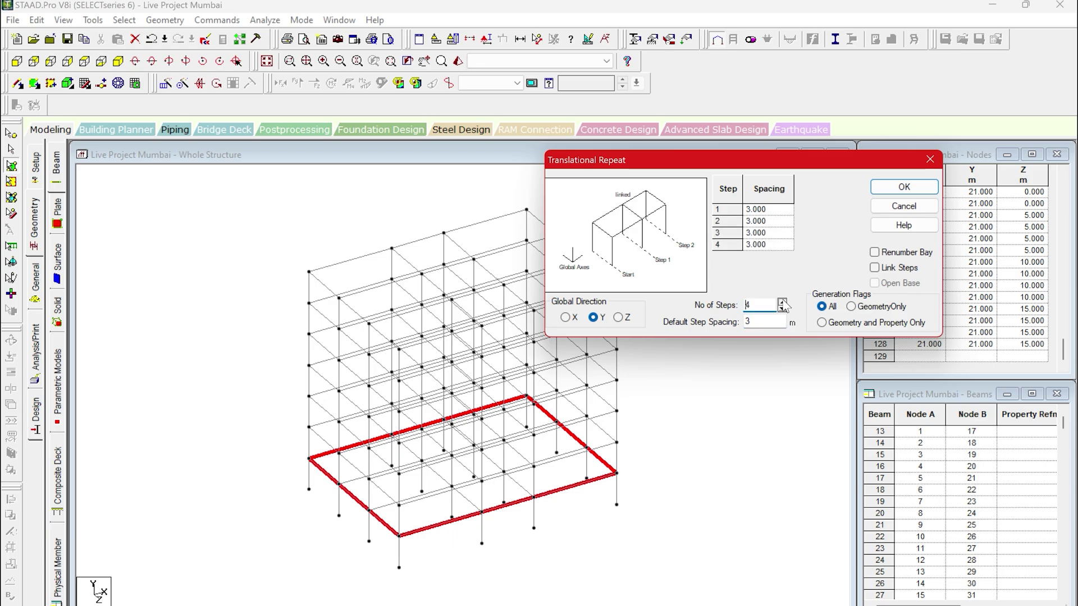
click(782, 302)
click(782, 302)
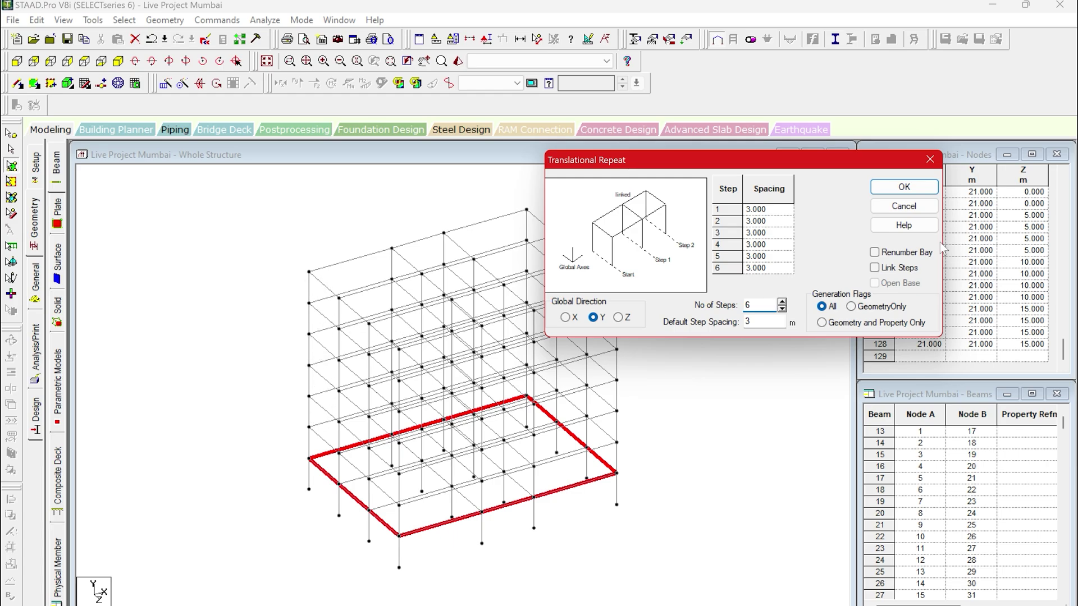
click(904, 187)
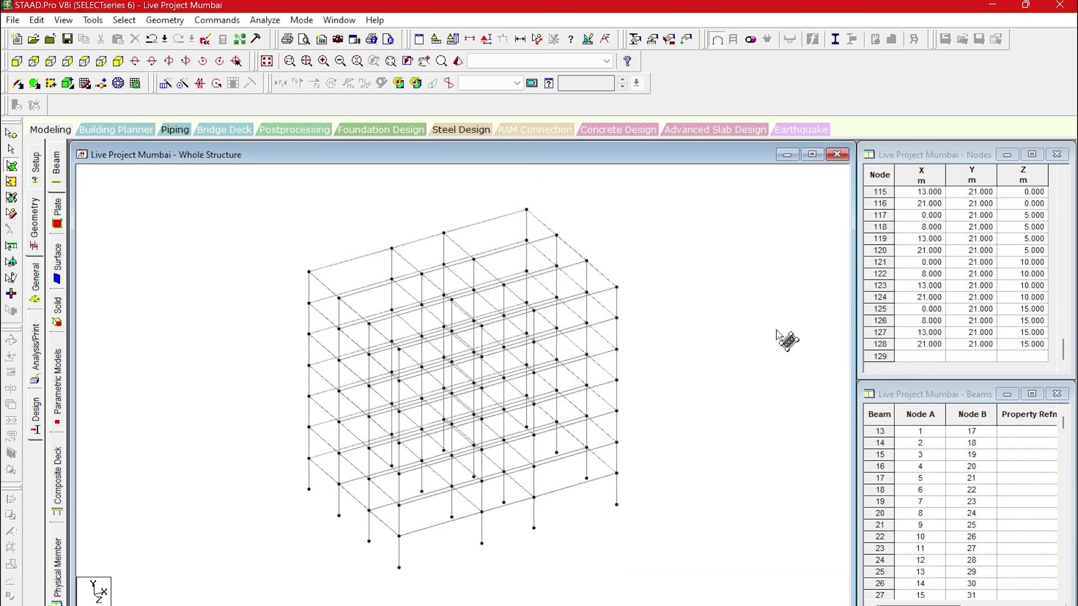
Check the repeated floor plates by selecting them across the whole structure, and clear the selection
drag(228, 238, 667, 549)
click(666, 377)
Define a rectangular concrete section property with YD 0.45 m and ZD 0.45 m
click(36, 275)
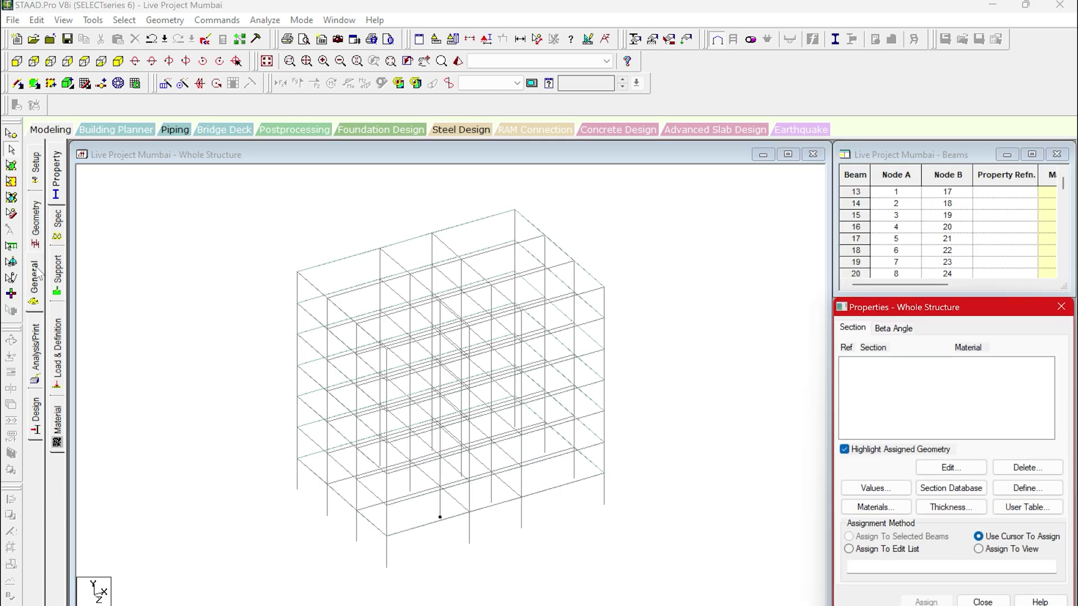
click(1011, 494)
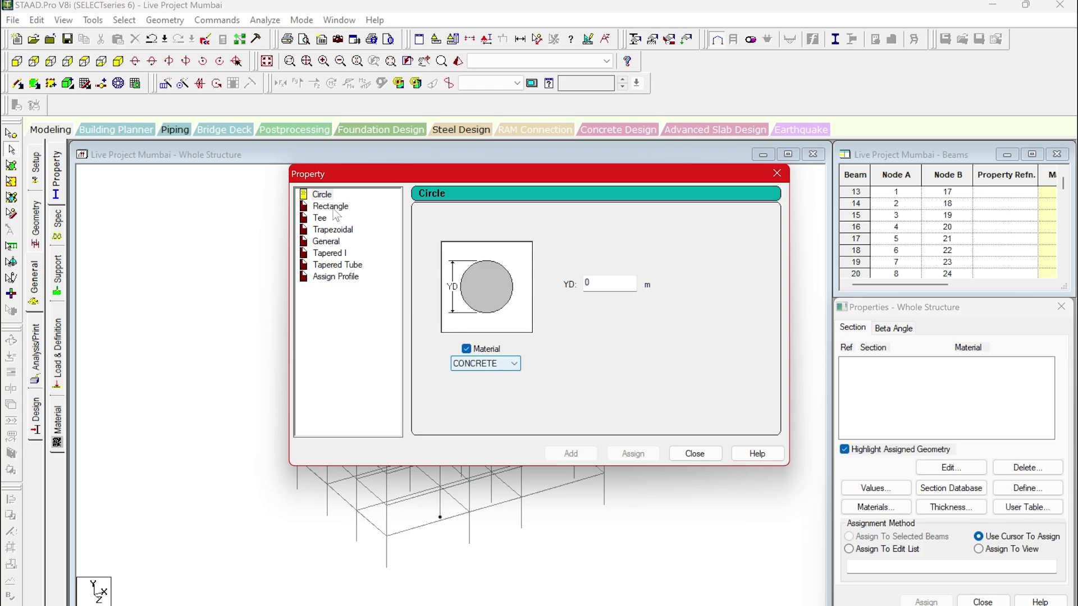
click(327, 242)
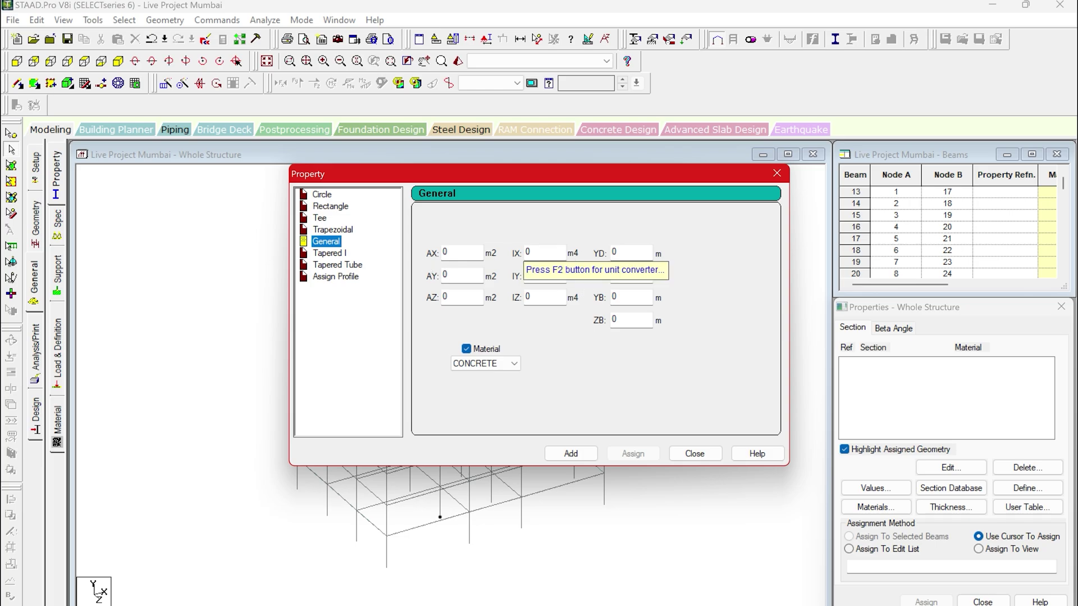
click(329, 207)
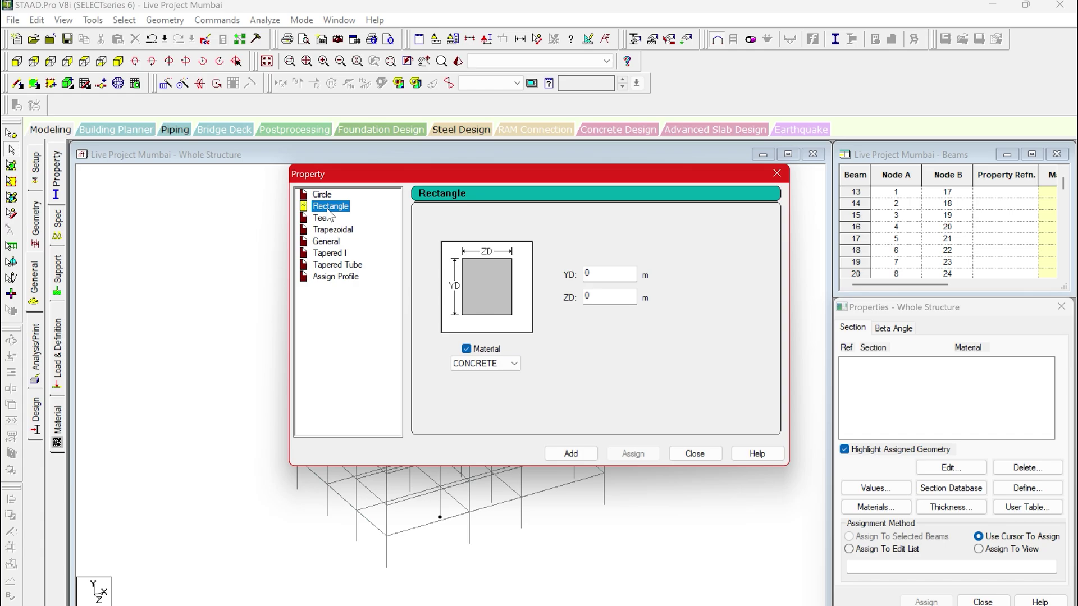
click(609, 274)
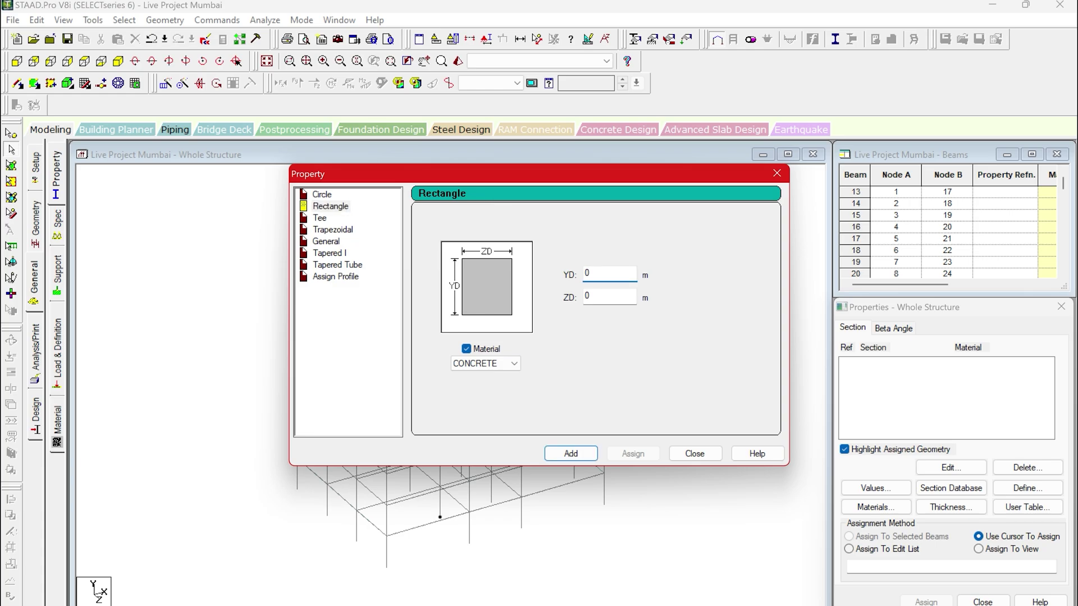
text(.)
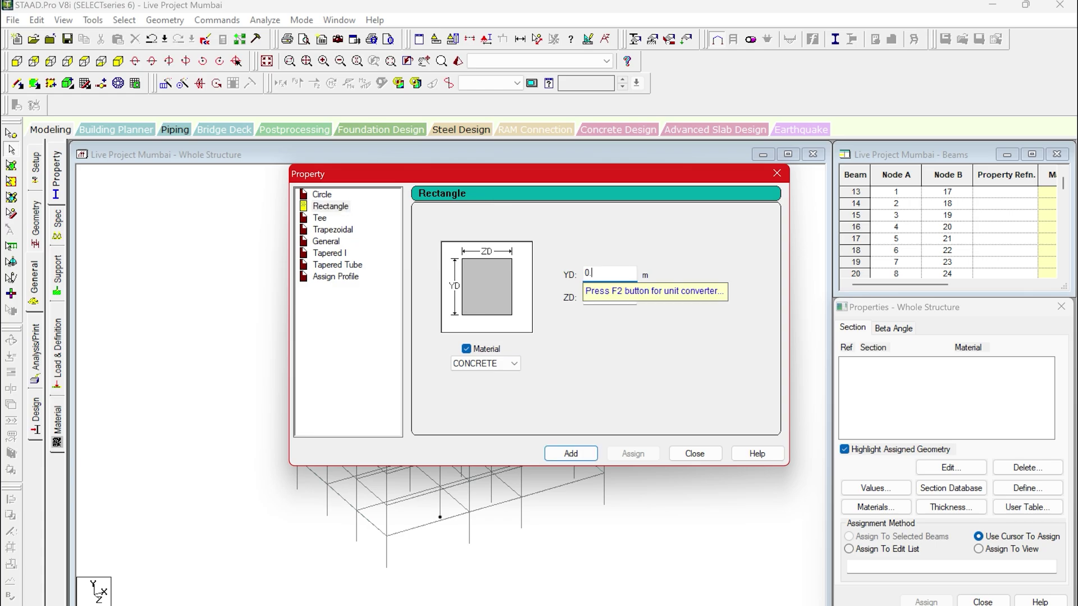
text(45)
key(Tab)
text(0)
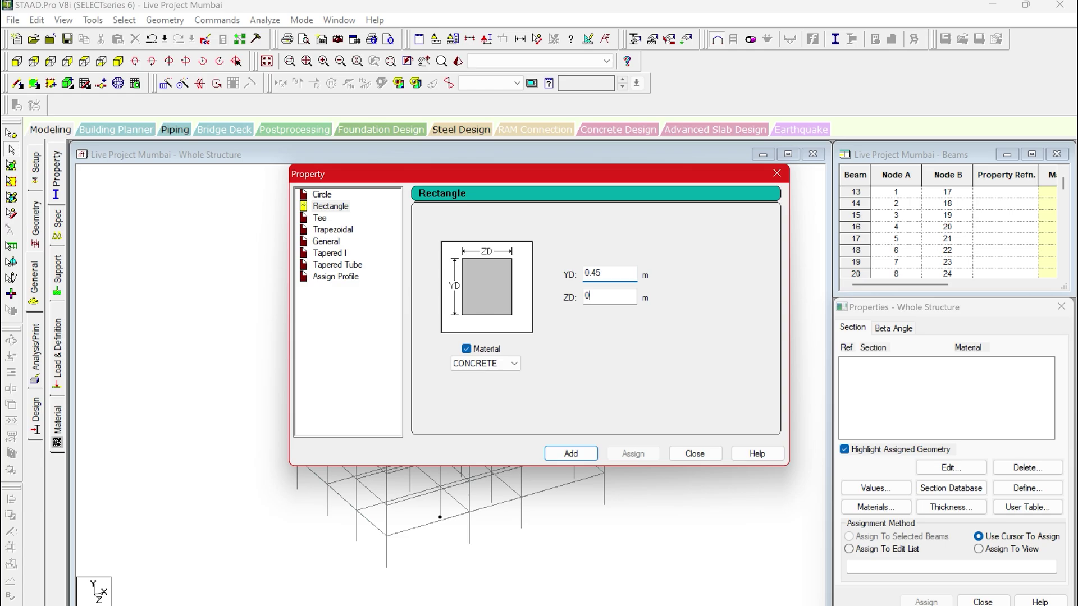
text(.45)
click(576, 456)
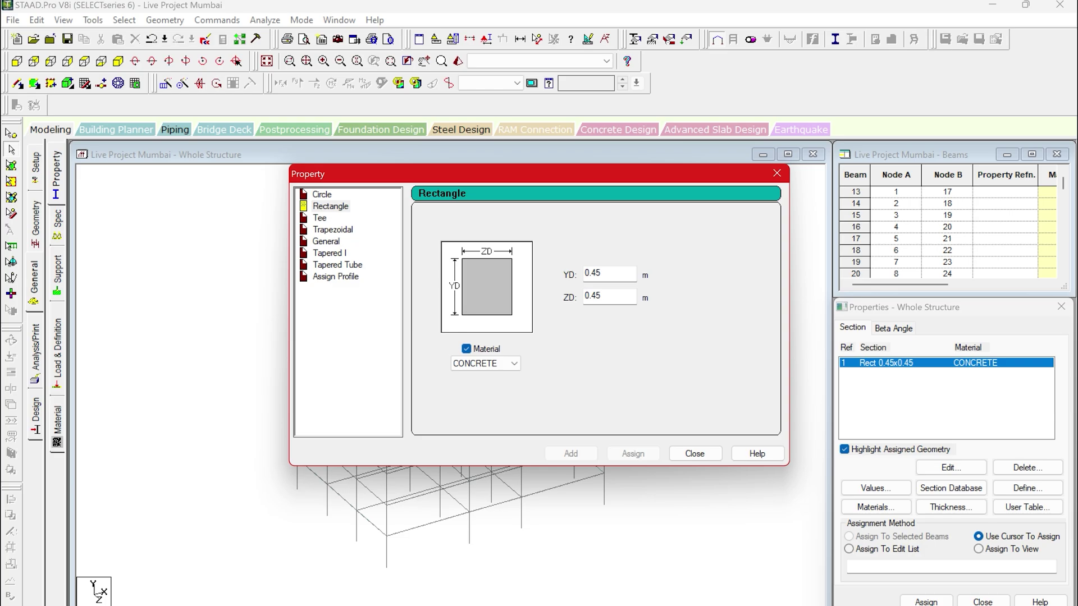
Add a second rectangular concrete section with YD 0.38 m and ZD 0.45 m, and finish defining sections
click(602, 273)
key(BackSpace)
key(BackSpace)
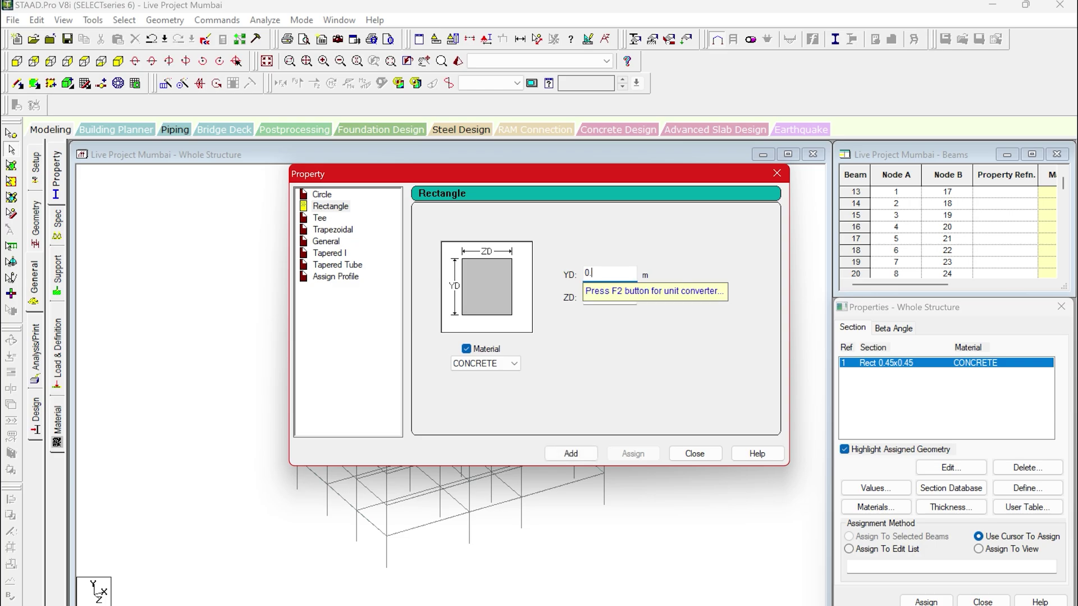
text(38)
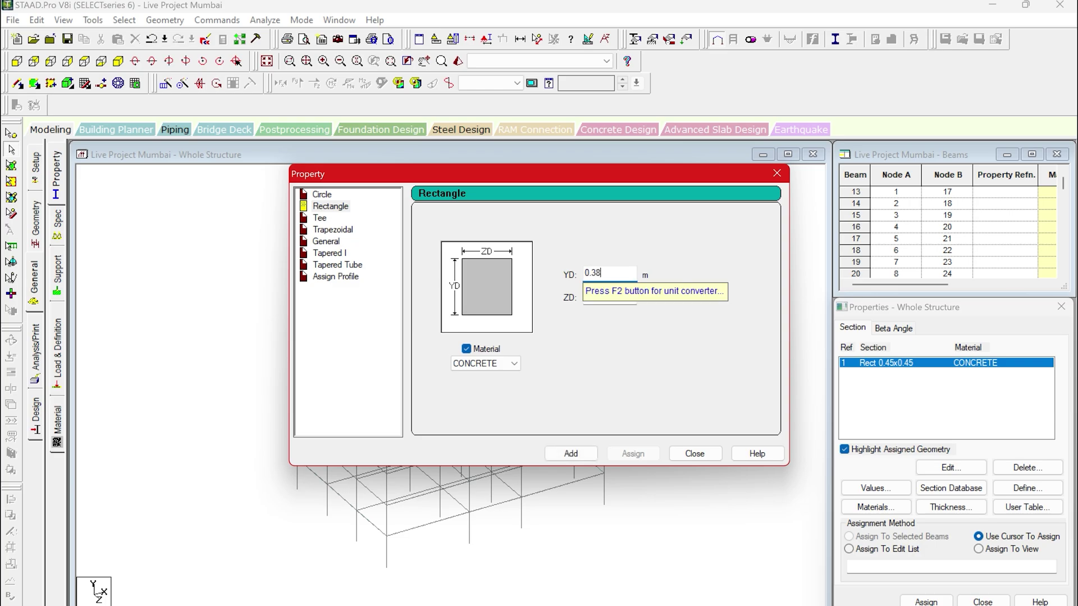
click(562, 458)
click(690, 455)
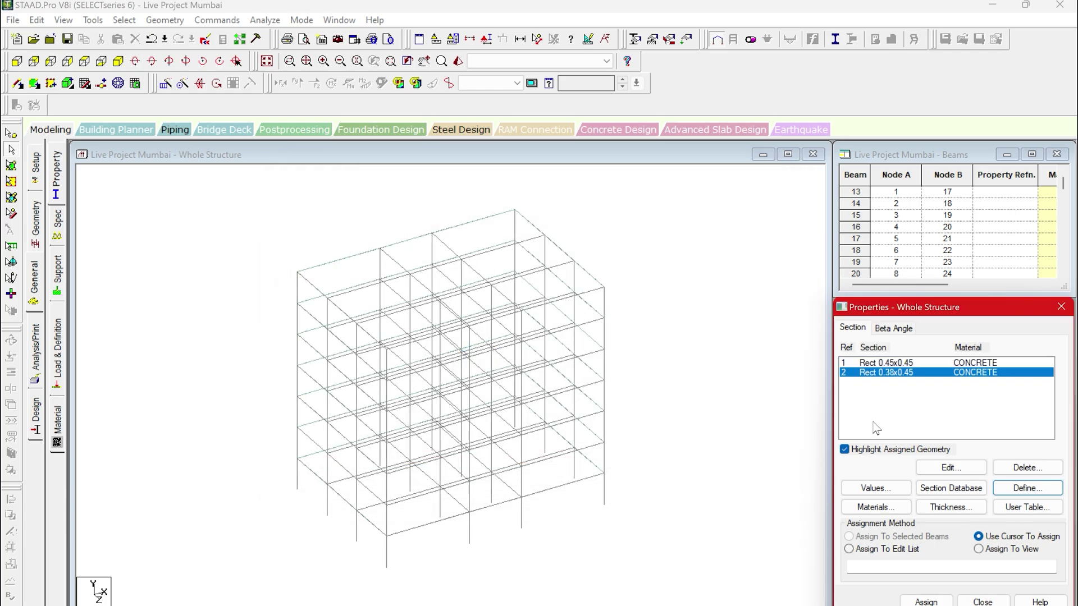
Define a concrete plate element thickness of 0.15 m at all four nodes
click(951, 508)
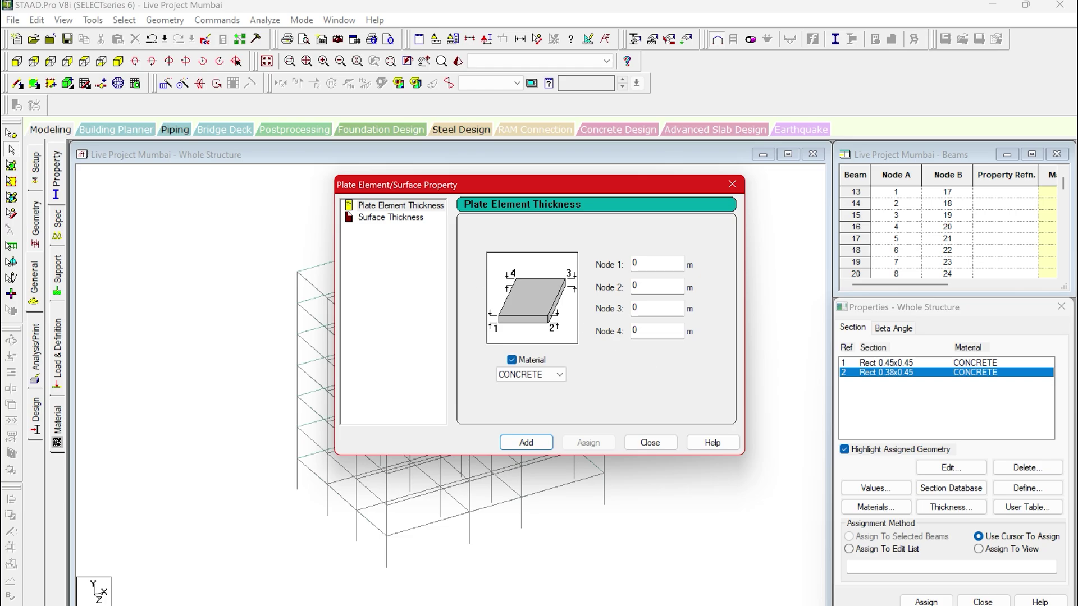
click(655, 263)
text(.1)
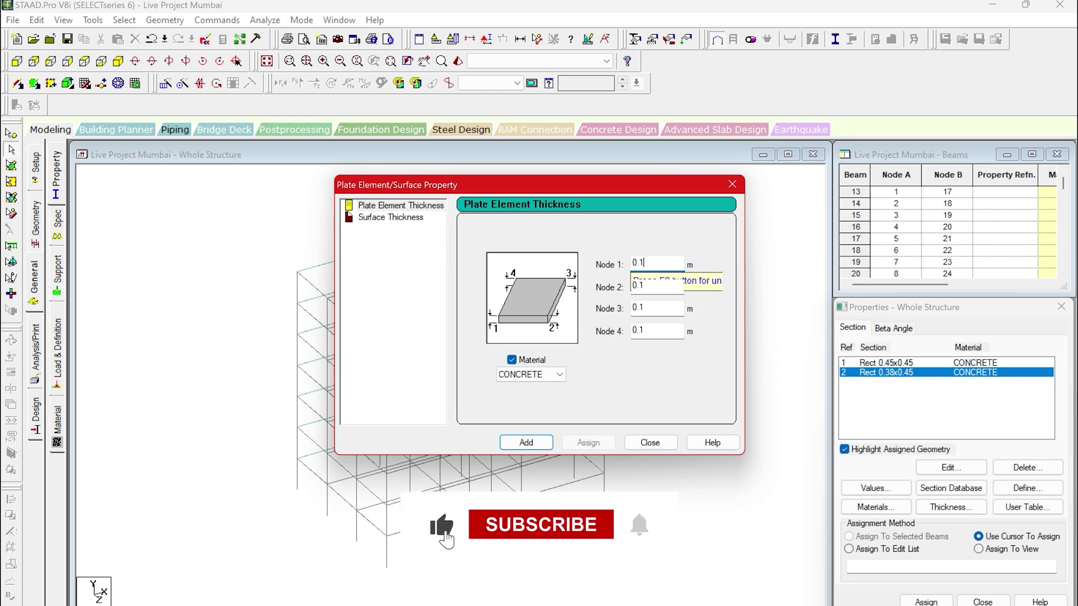
text(5)
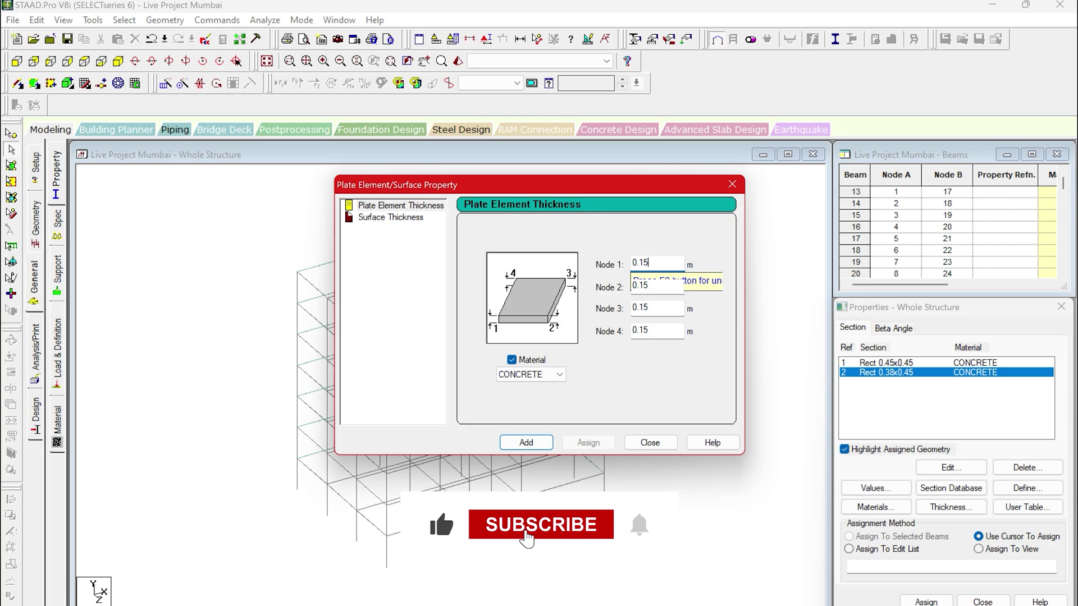
click(524, 442)
click(648, 442)
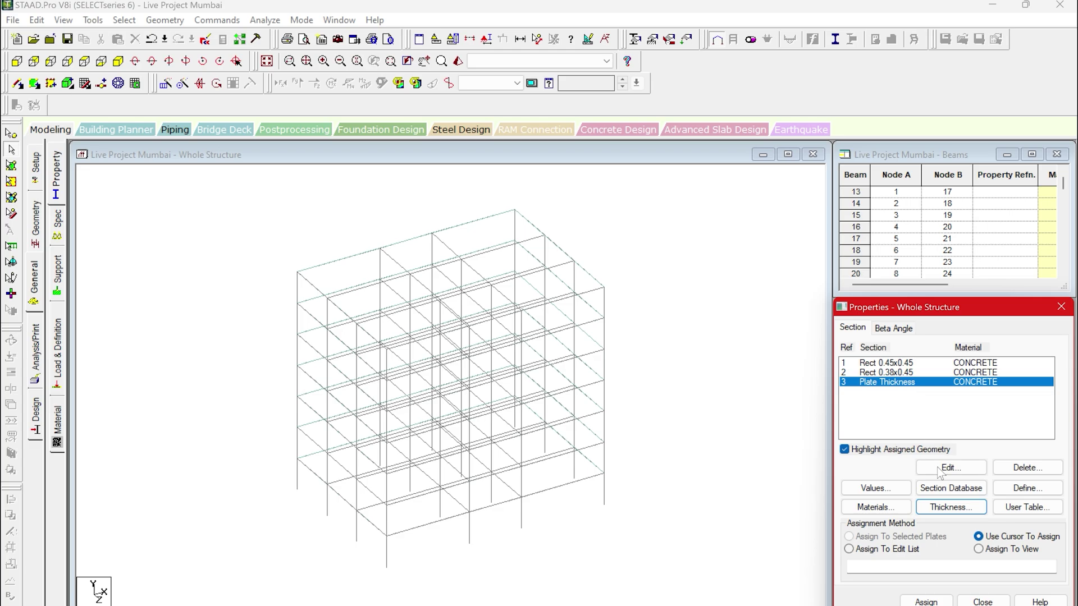
Assign the plate thickness property to all plates with the Assign To View method and clear the selection
click(1018, 548)
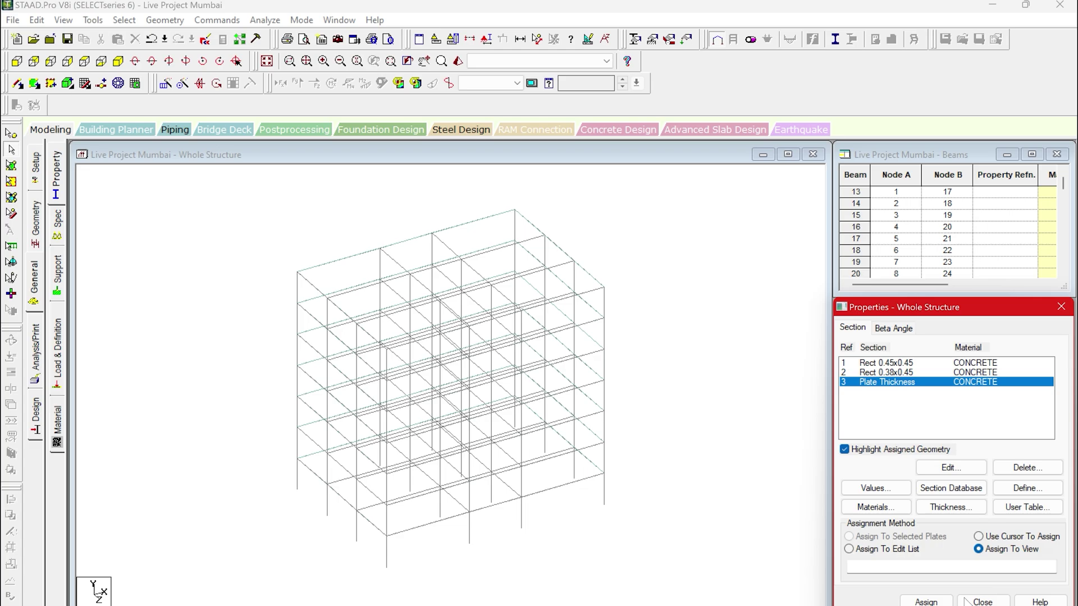
click(926, 602)
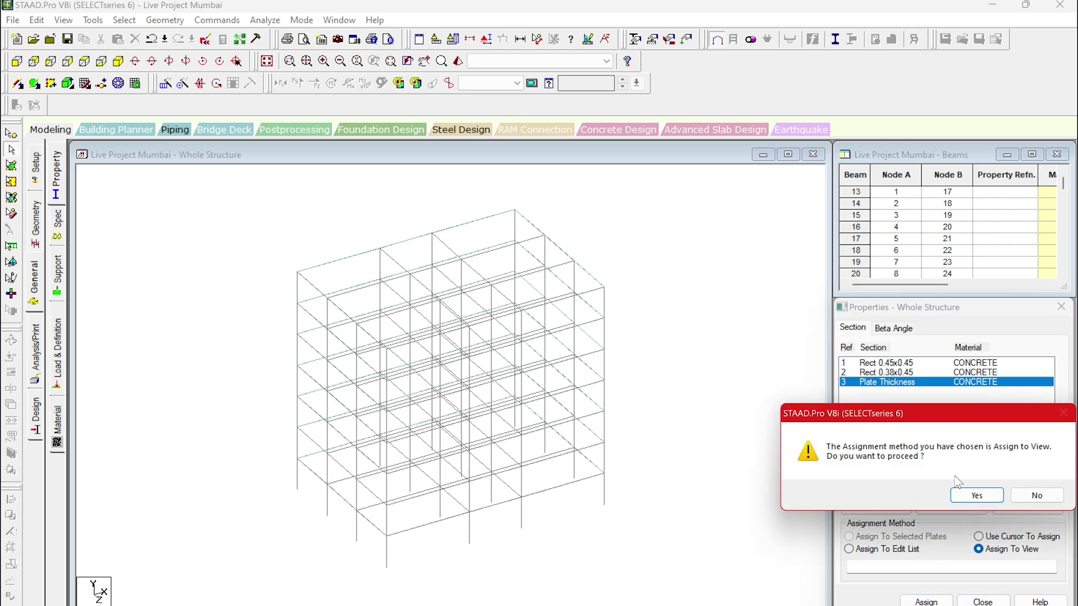
click(975, 496)
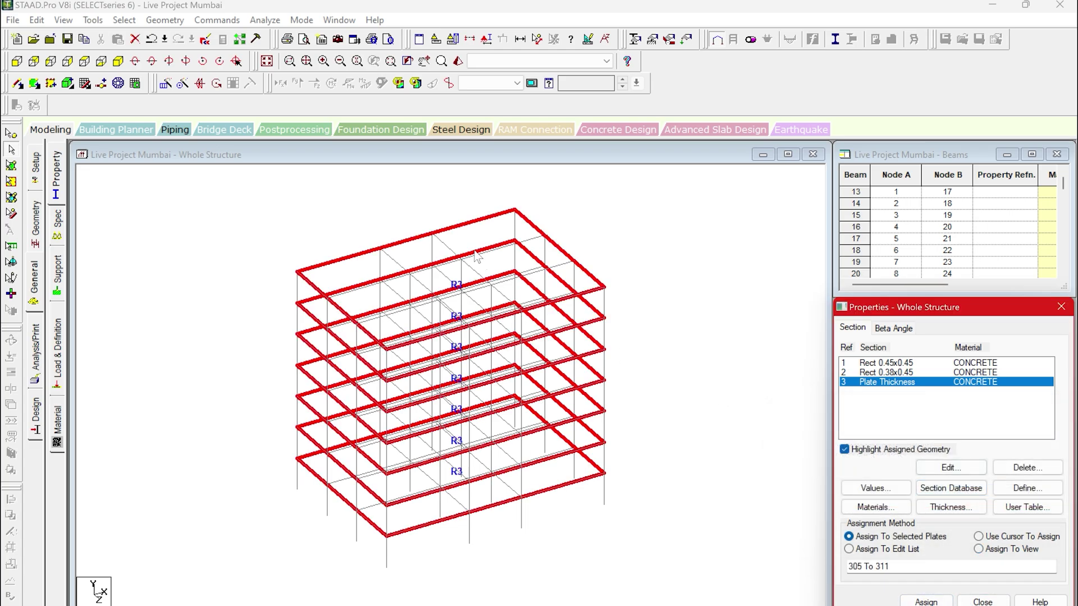
click(708, 401)
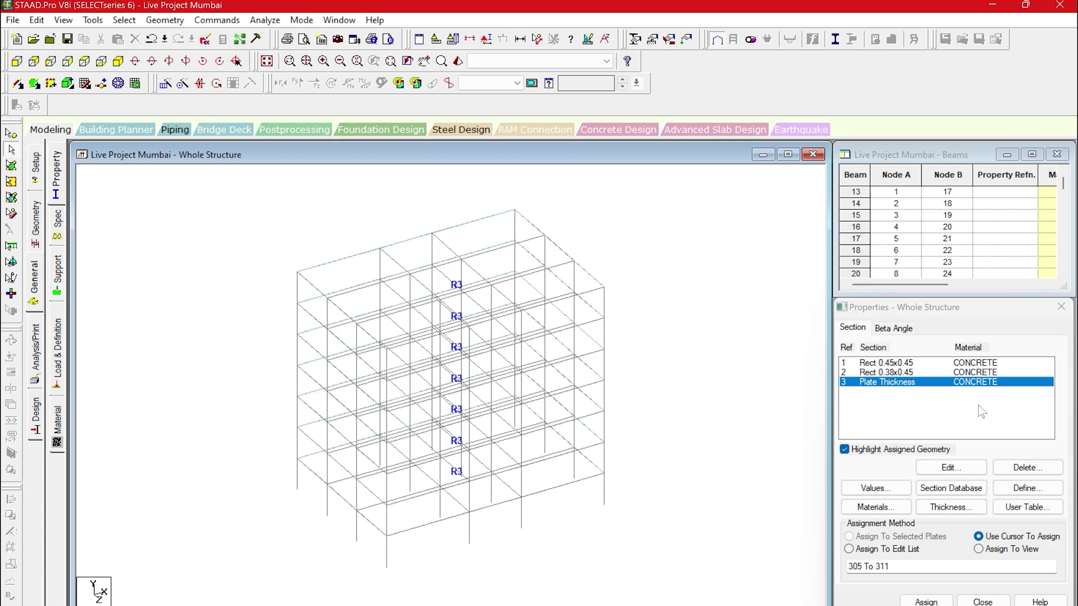
Assign the Rect 0.45x0.45 section to all columns by selecting the beams parallel to Y, and clear the selection
click(943, 365)
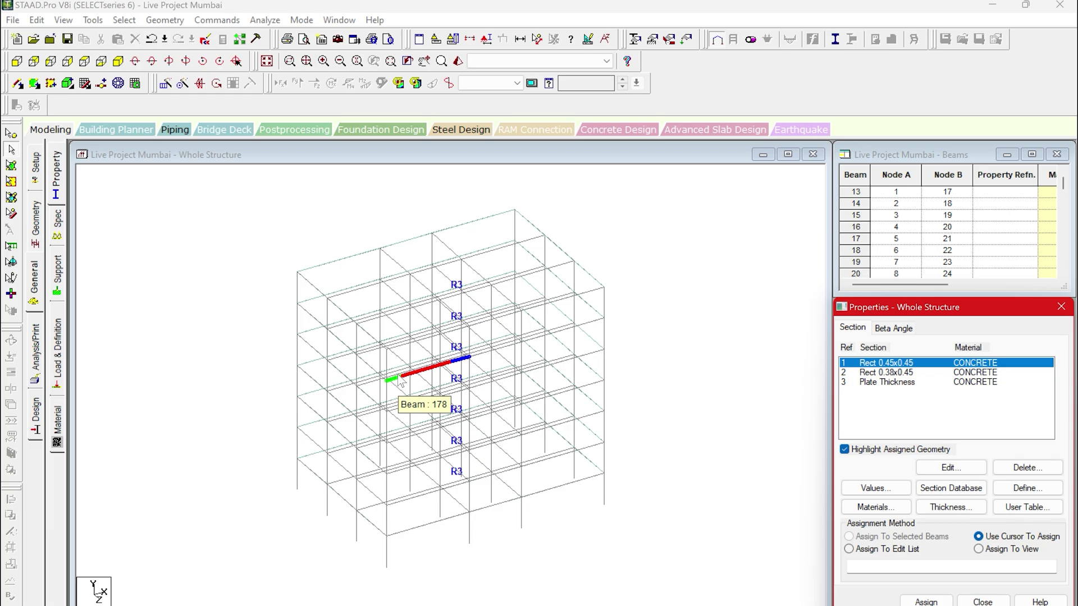
click(131, 22)
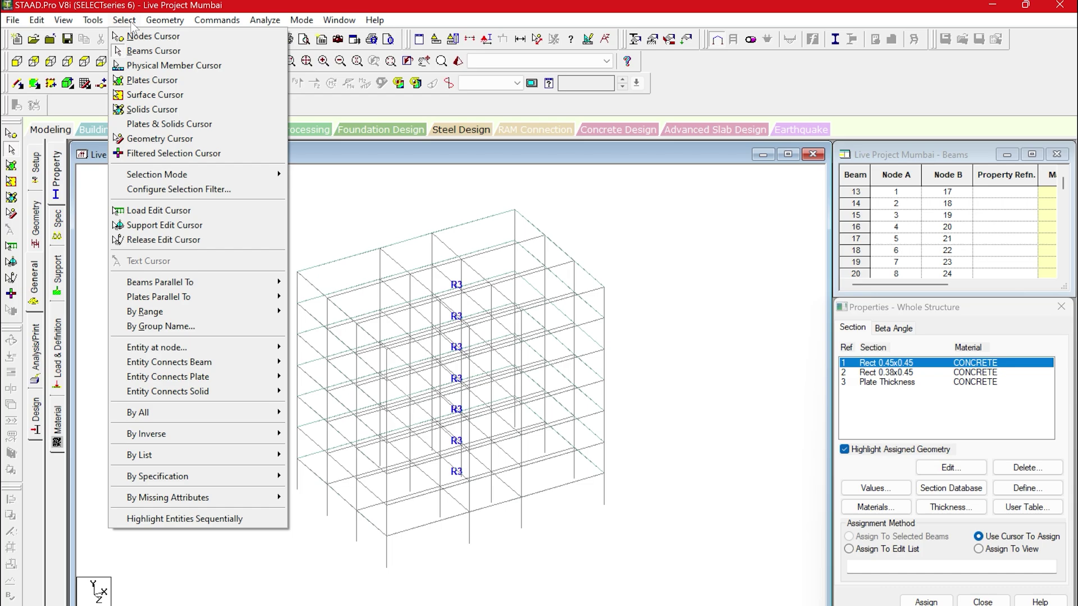
mouse_move(274, 286)
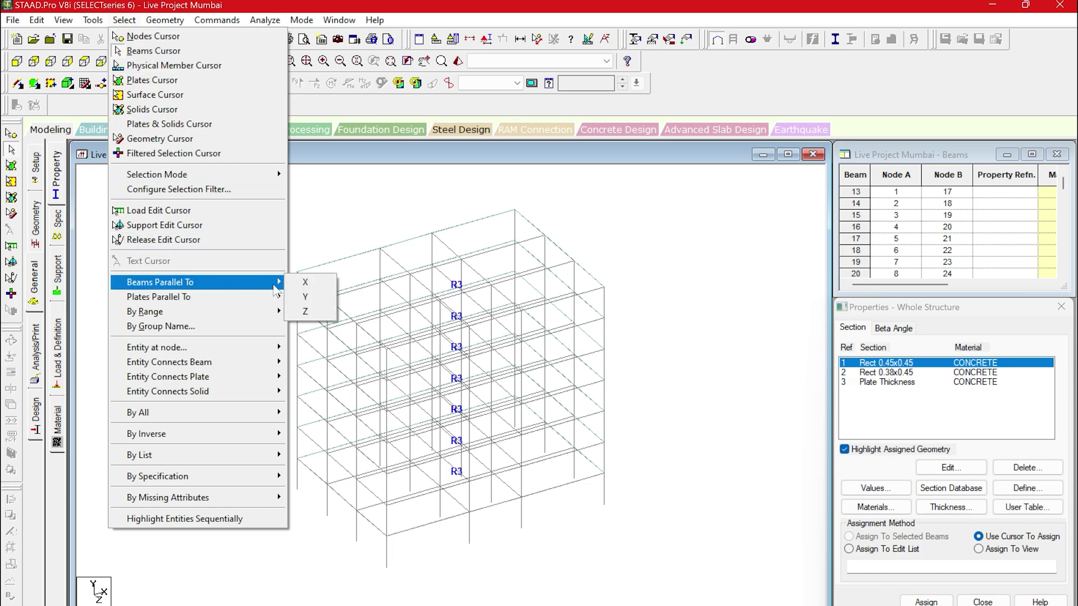
click(305, 297)
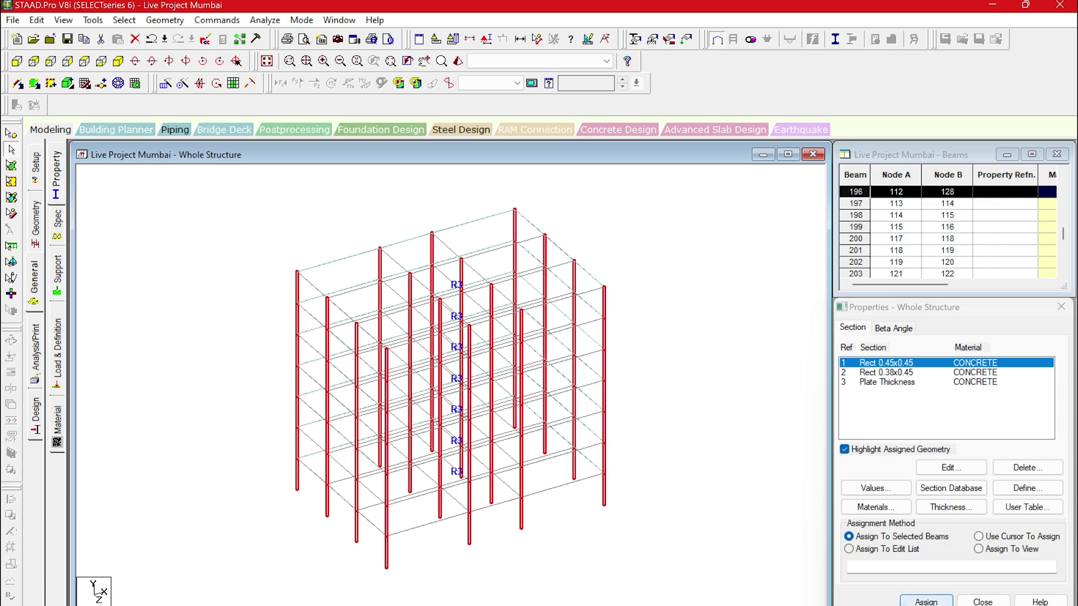
click(926, 602)
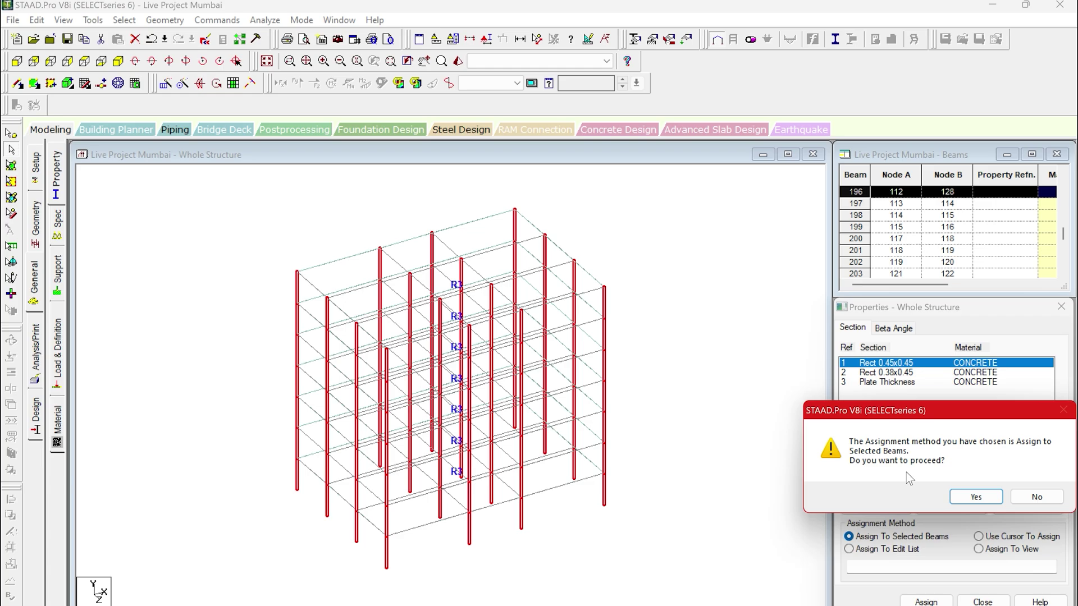
click(963, 496)
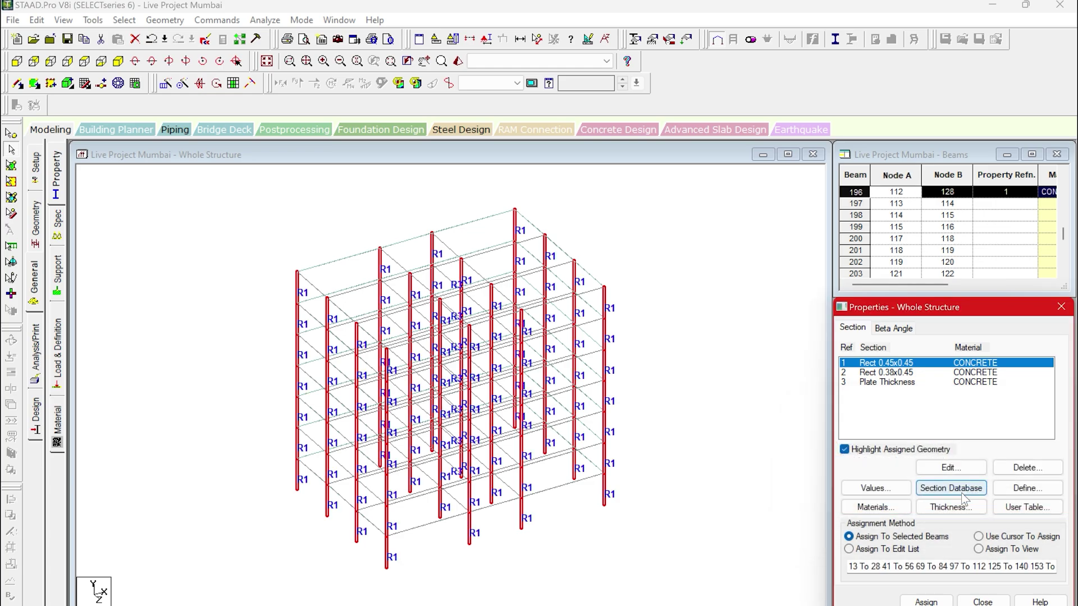
click(978, 536)
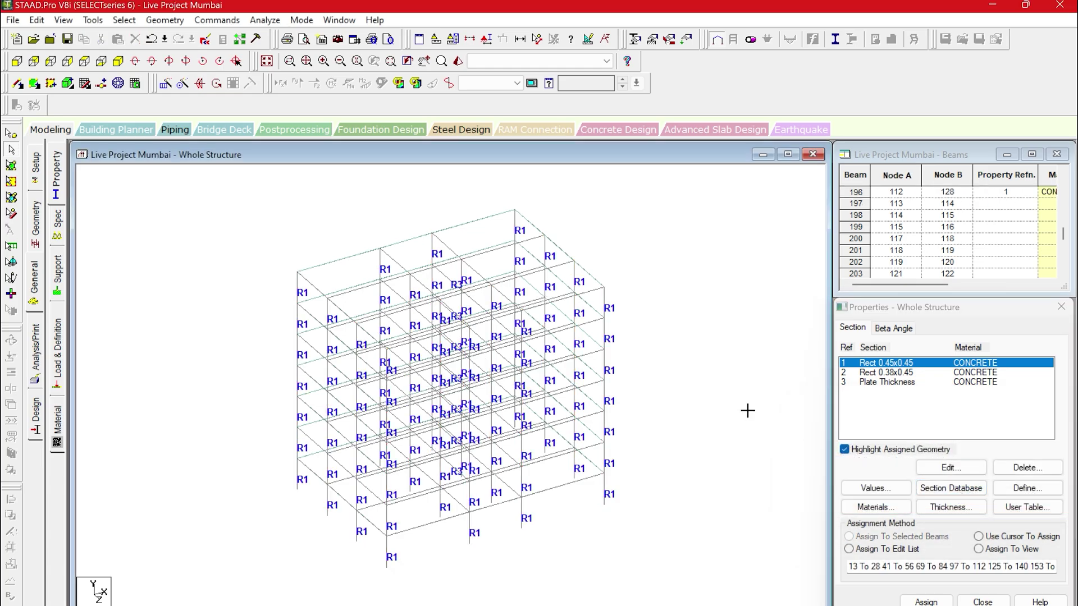
Assign the Rect 0.38x0.45 section to all floor beams by selecting the beams parallel to X and Z
click(901, 375)
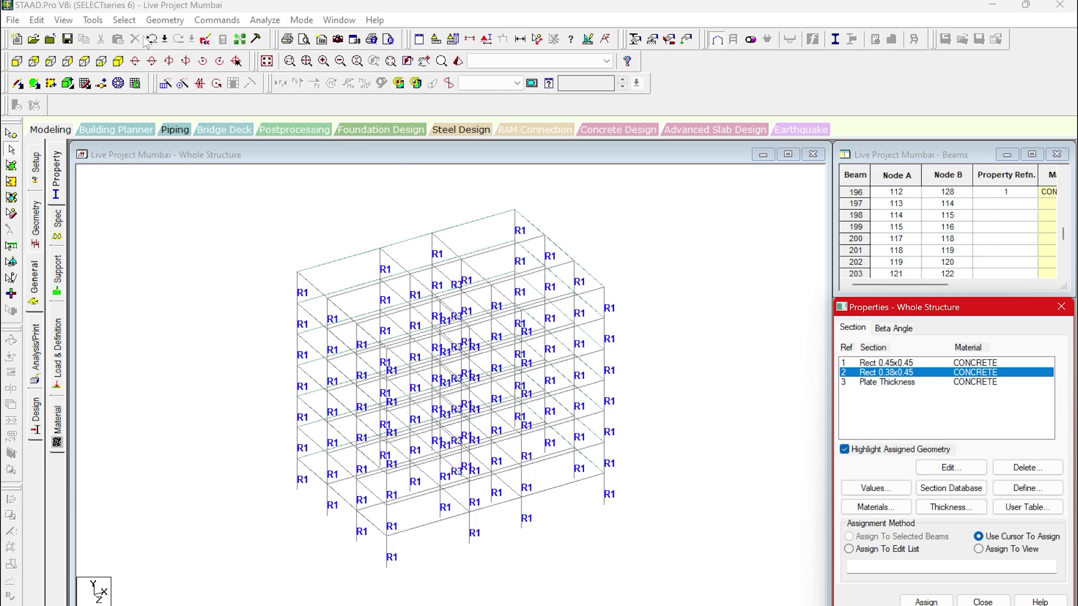
click(126, 20)
mouse_move(275, 282)
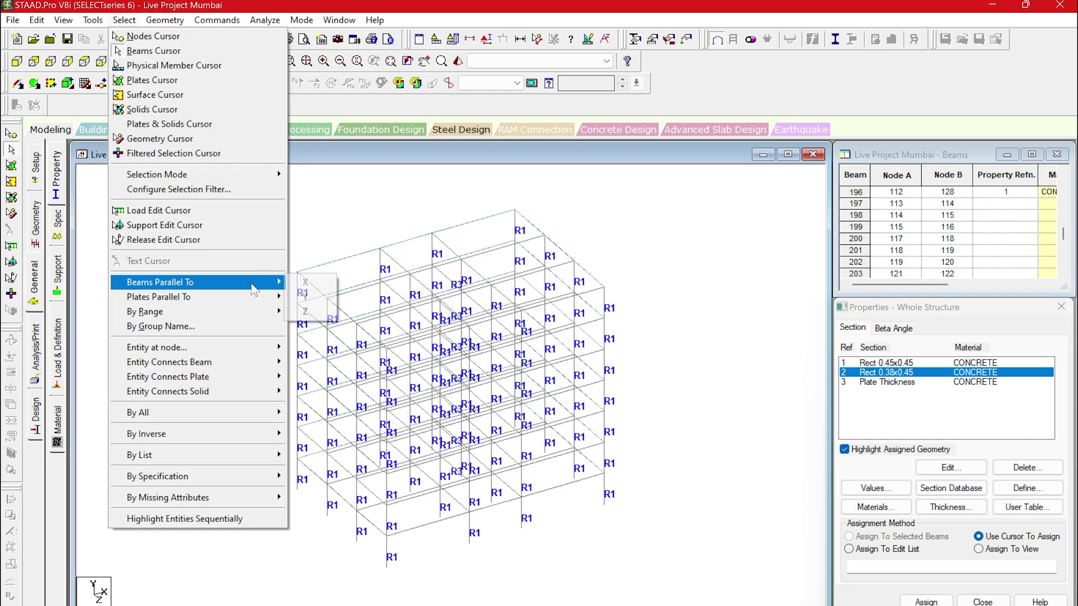
click(314, 284)
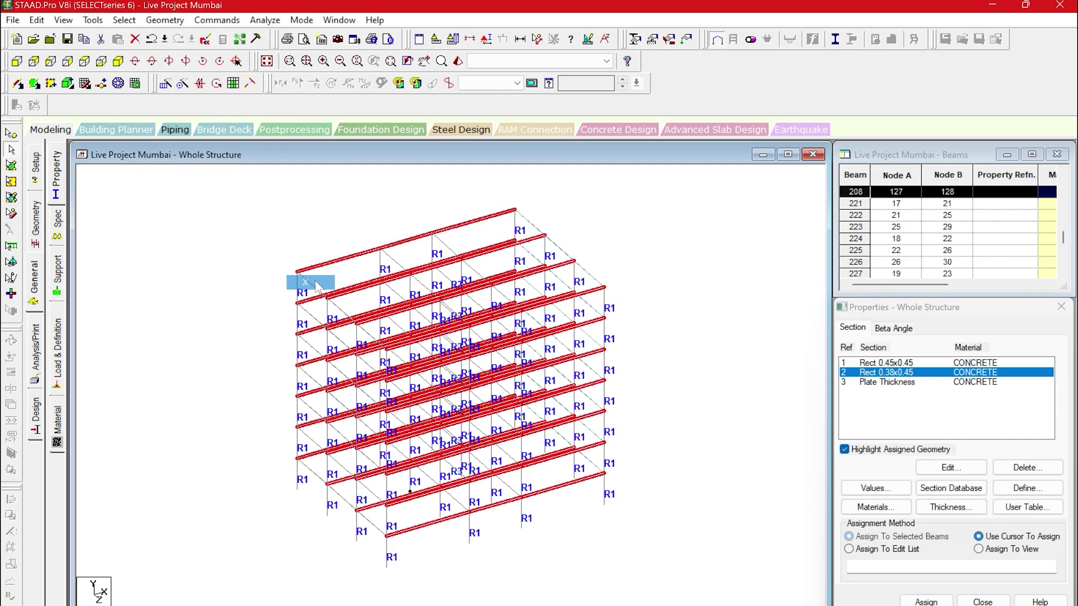
click(124, 20)
mouse_move(276, 282)
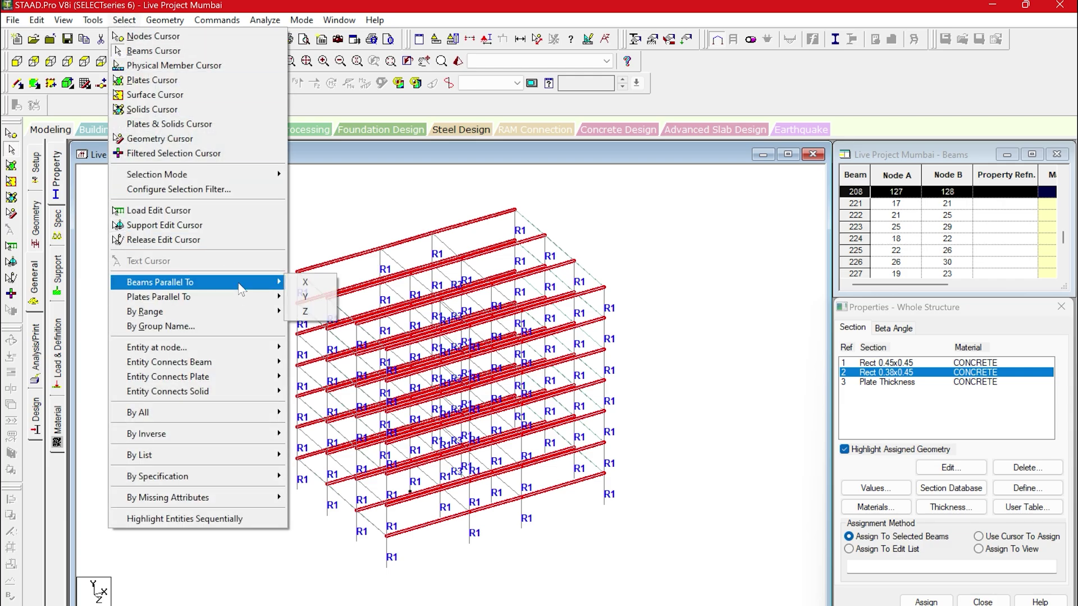
click(316, 312)
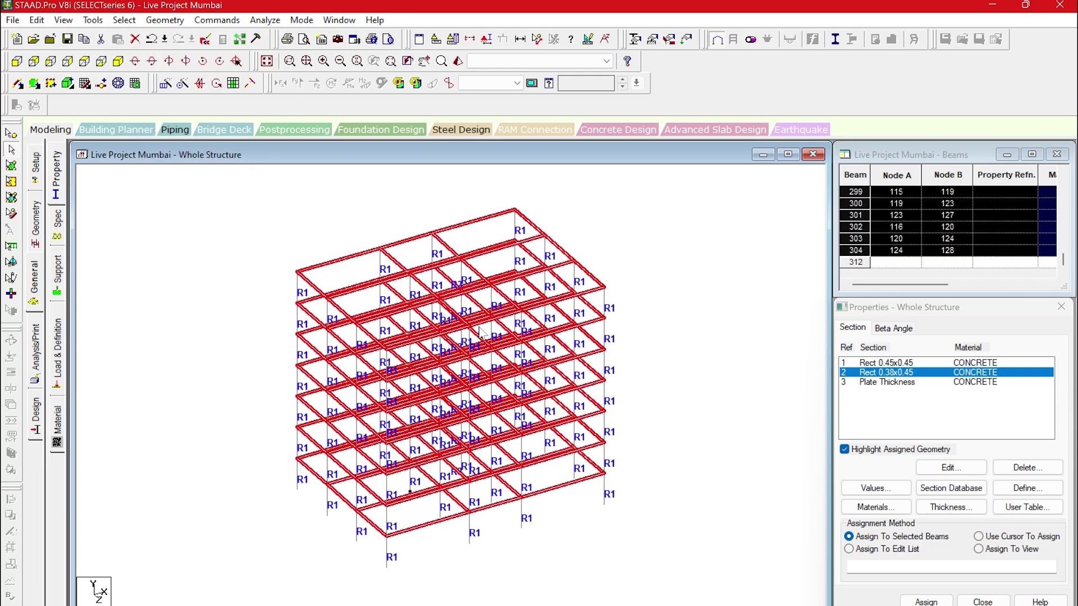
click(926, 602)
click(960, 498)
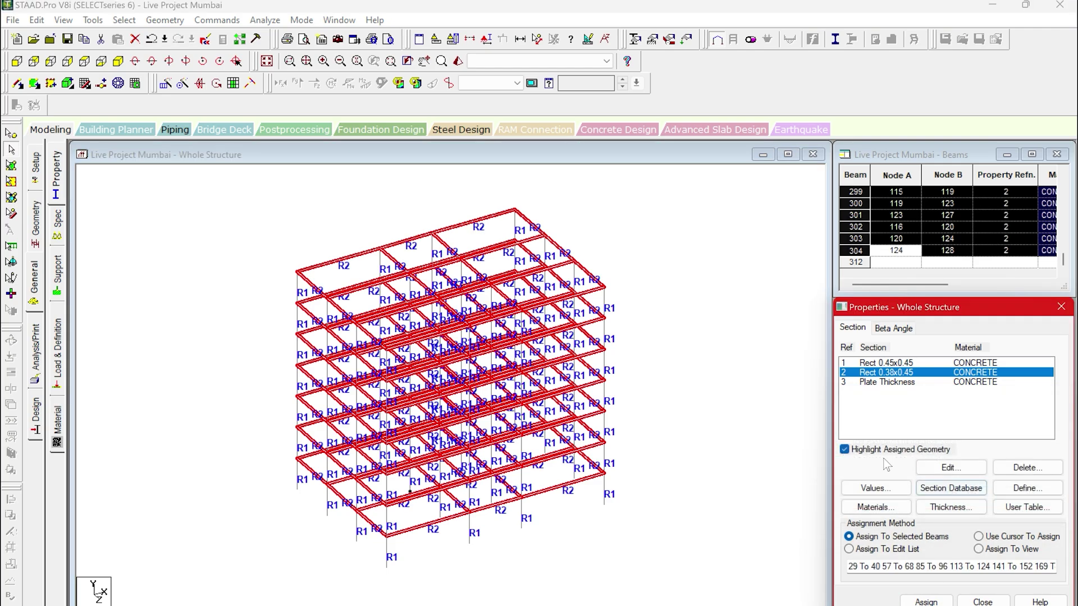
Inspect the members and slabs in a rotated 3D rendered view of the structure and close it
click(459, 62)
drag(503, 342, 582, 332)
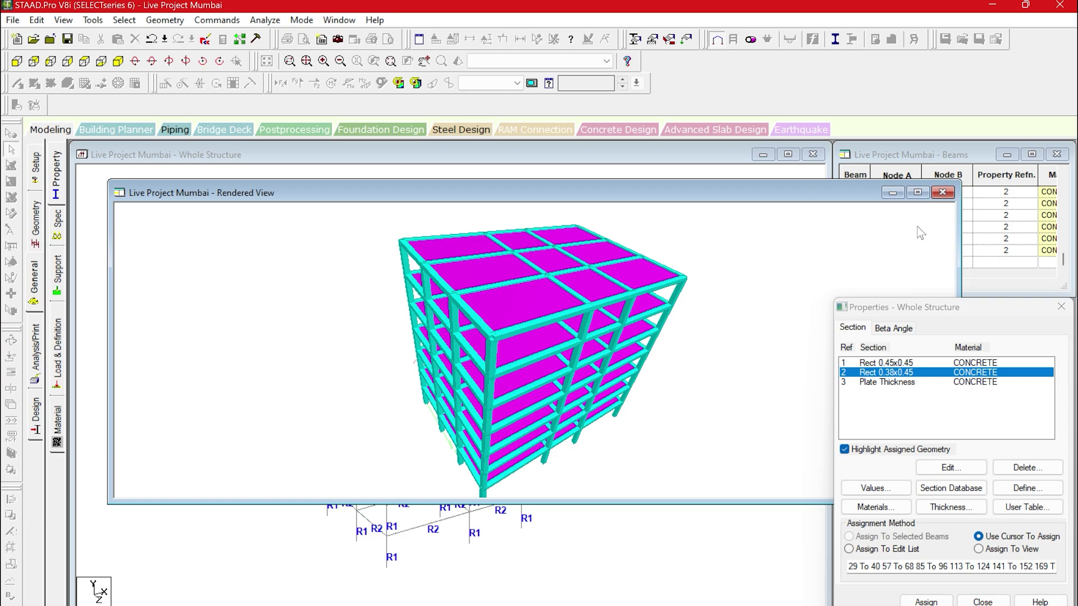
click(943, 192)
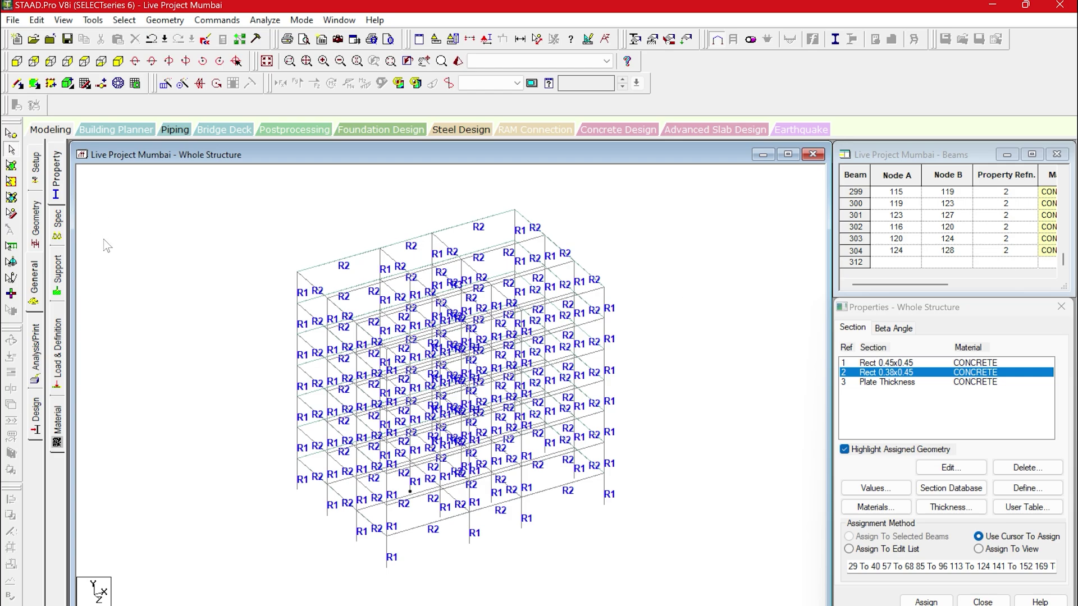
Create a fixed support definition for the structure, with the frame shown in side elevation
click(61, 292)
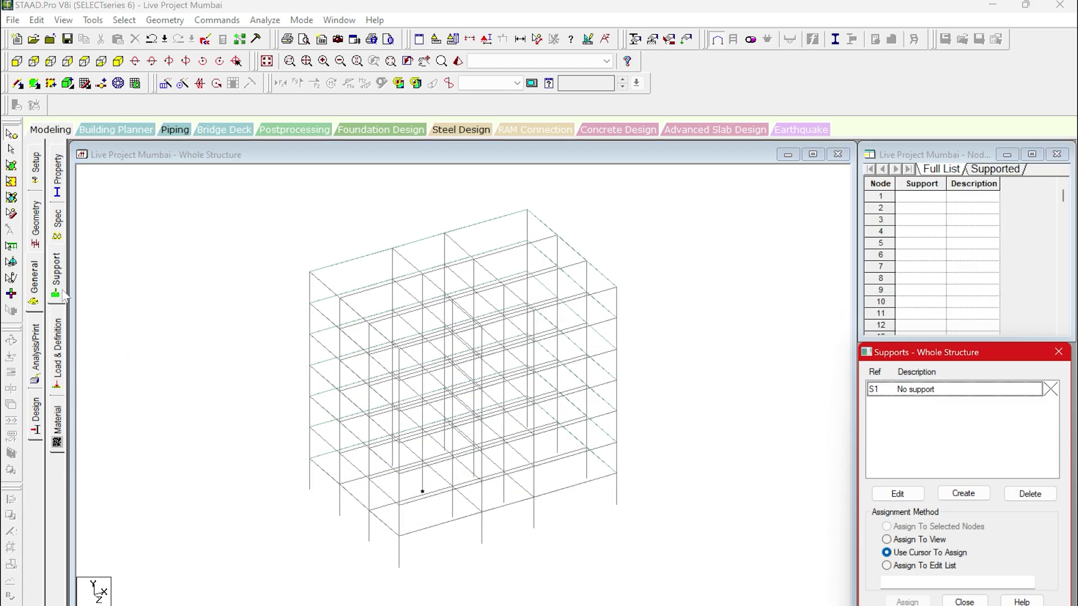
click(22, 67)
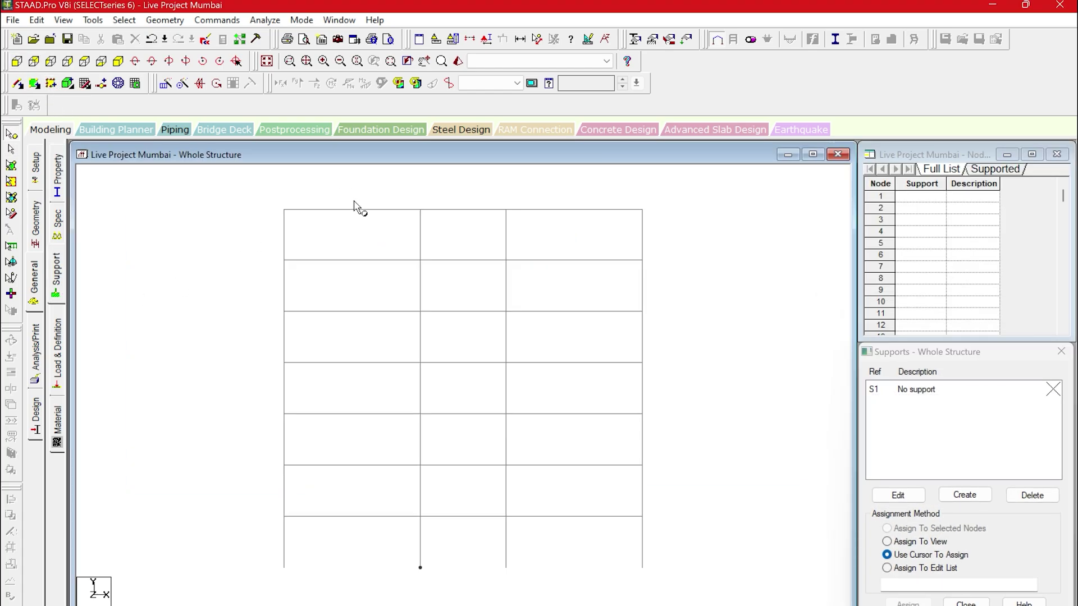
scroll(796, 340, up, 2)
scroll(796, 340, down, 3)
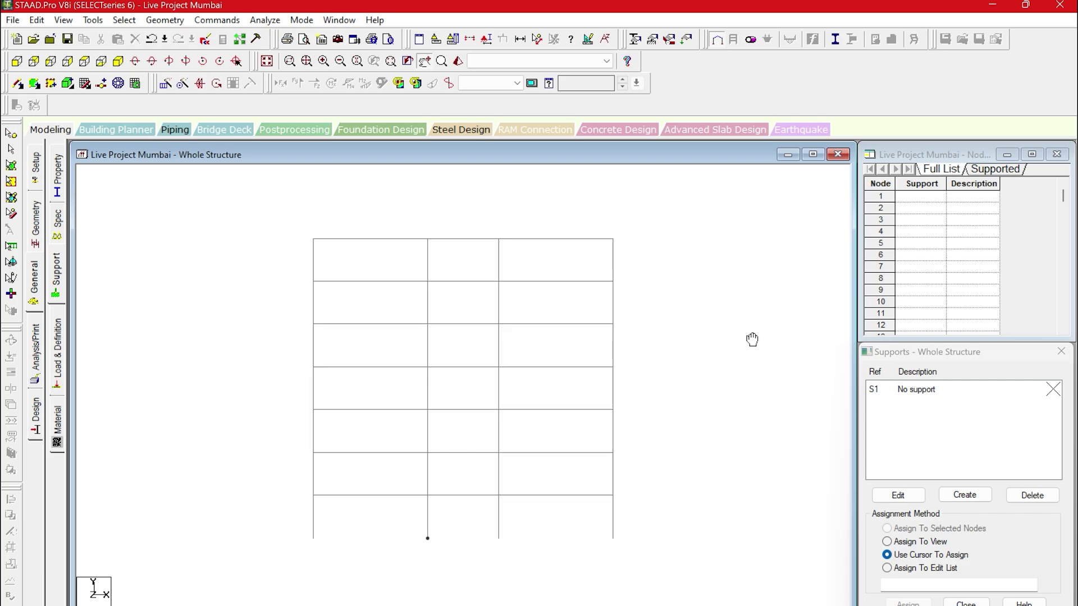
click(964, 495)
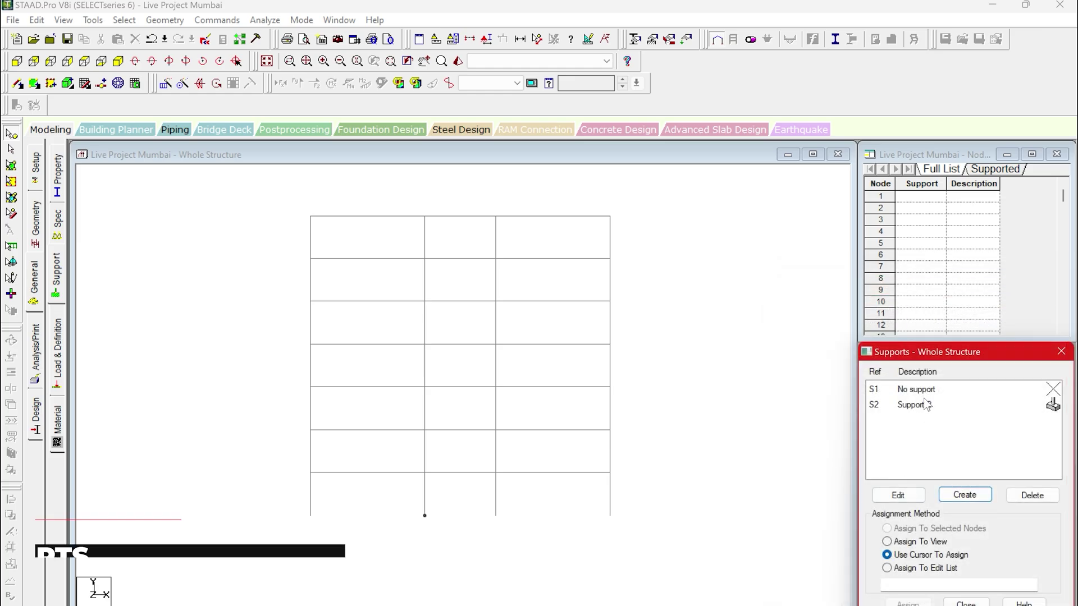
Assign the S2 support to all column base nodes with the Assign To Selected Nodes method, and clear the selection
click(919, 405)
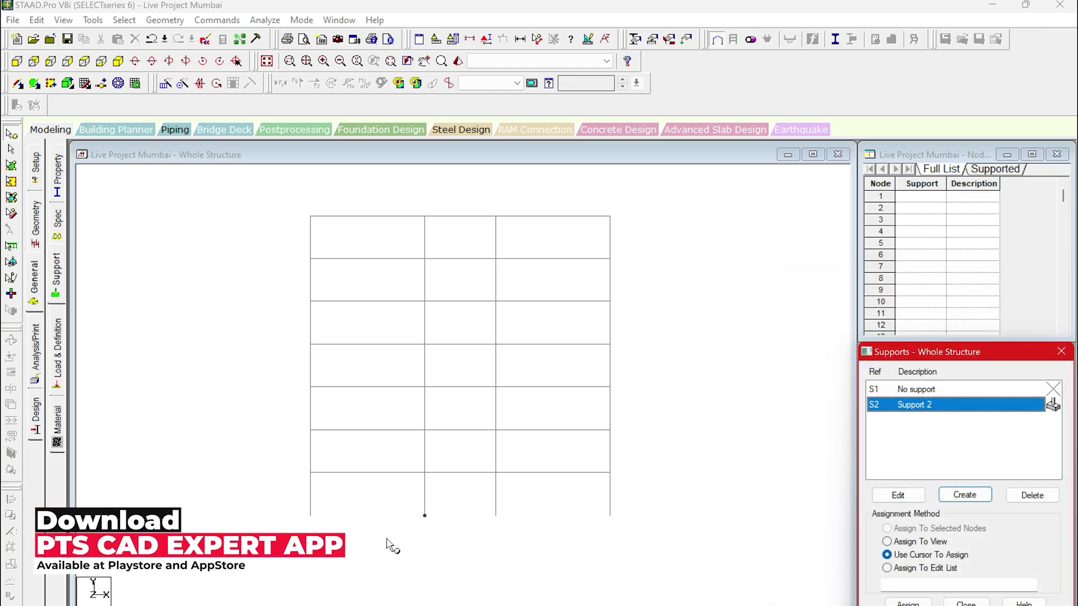
drag(293, 498, 685, 538)
click(118, 61)
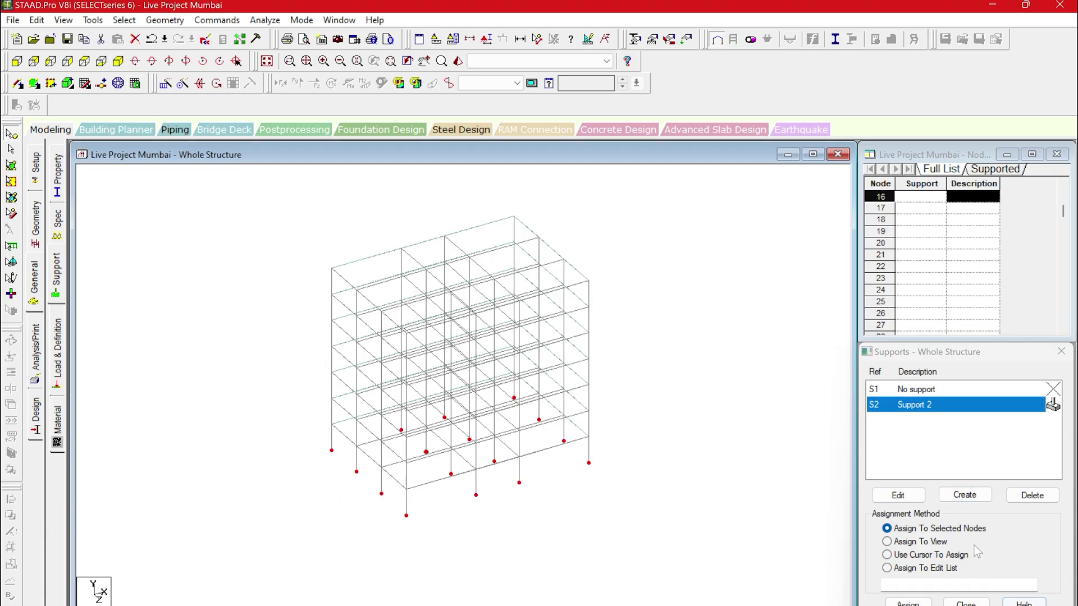
click(908, 603)
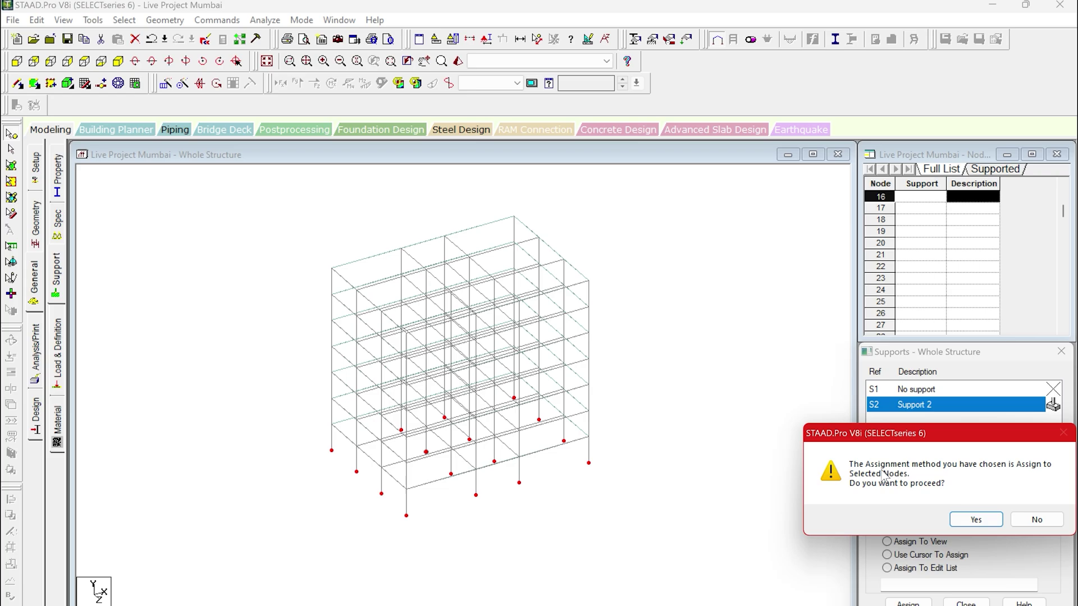
click(967, 520)
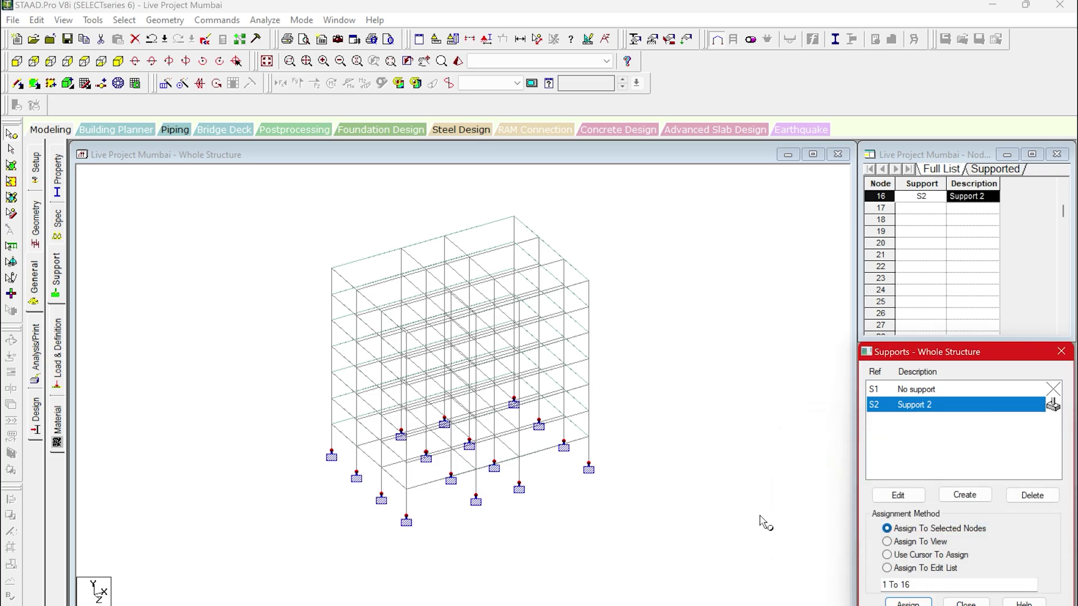
click(764, 521)
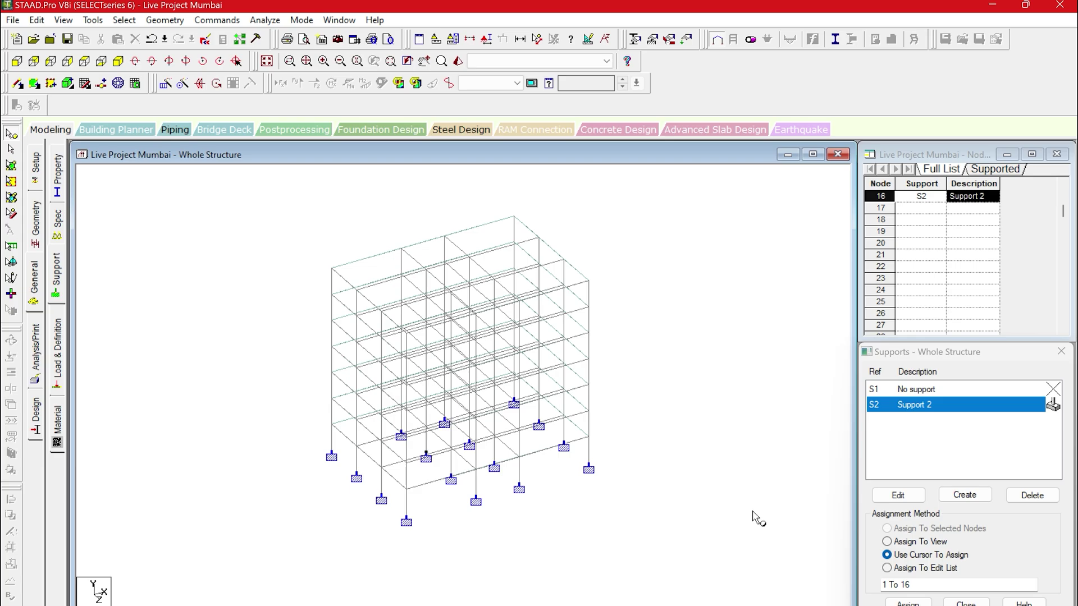
Return from the presentation to the STAAD.Pro model and expand the Definitions list of the load definitions
click(58, 362)
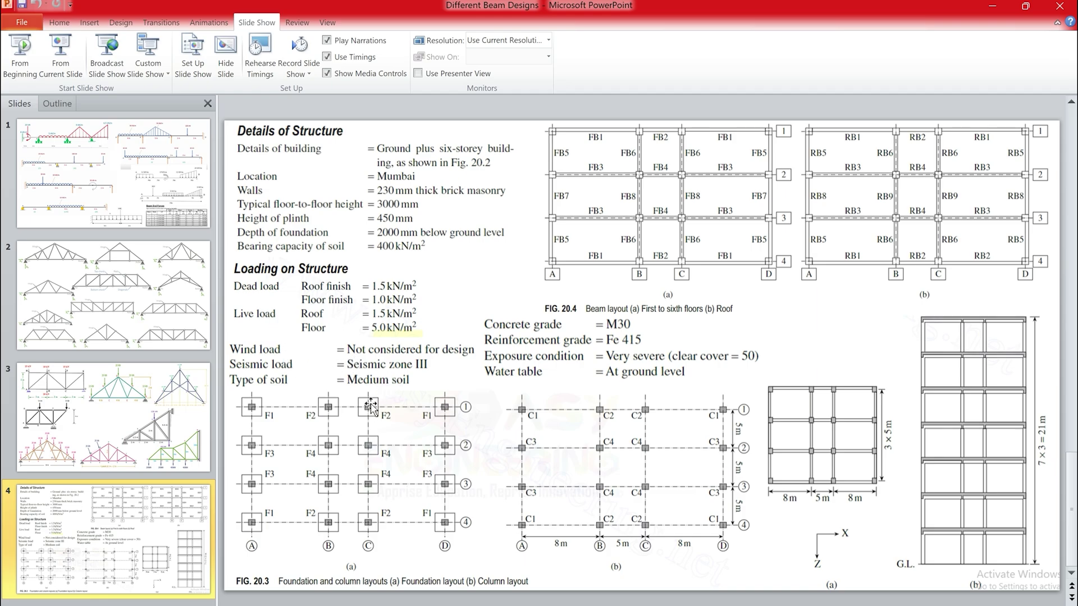
double_click(986, 12)
click(985, 13)
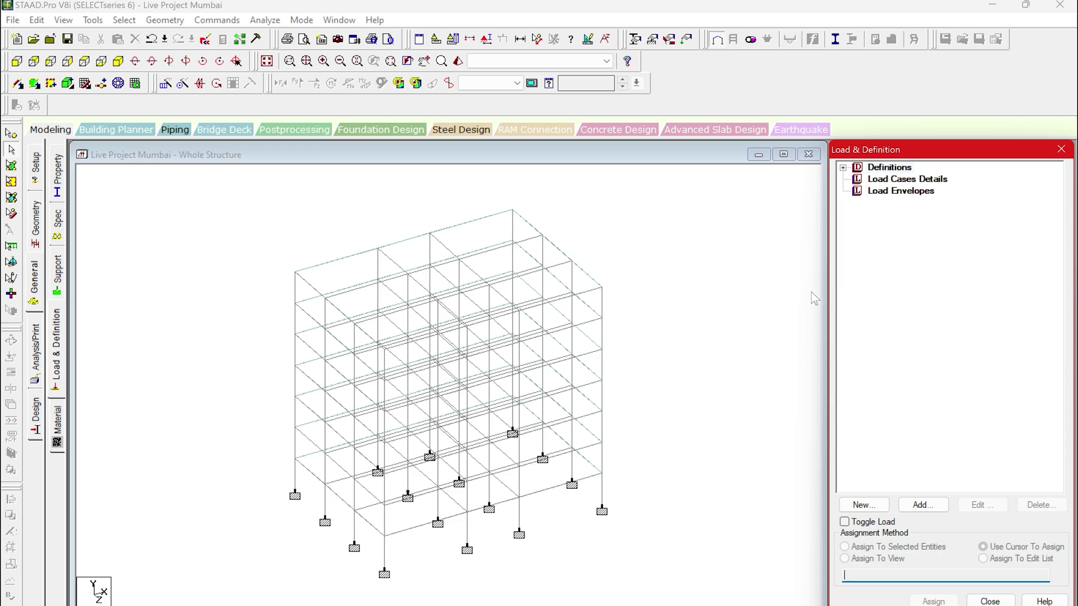
click(882, 168)
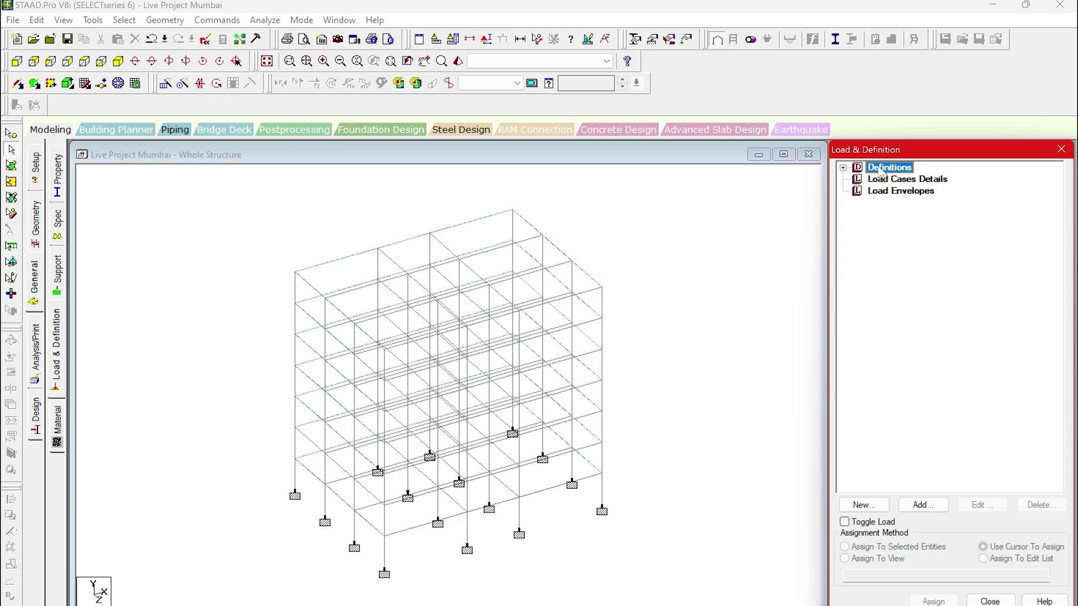
click(843, 167)
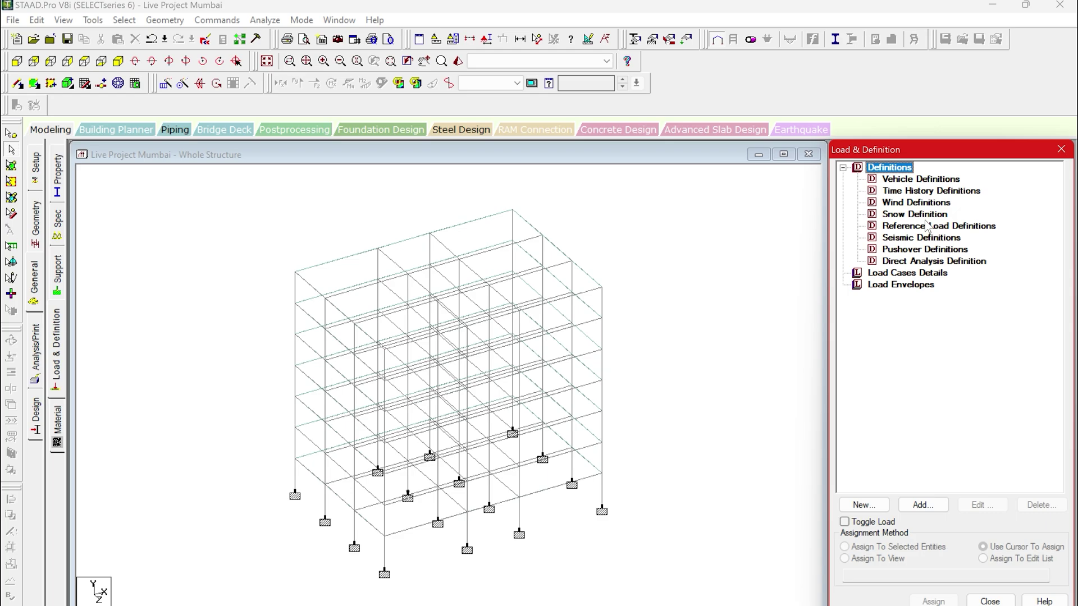
Start a new seismic definition and set its code type to Indian: IS 1893 - 2002/2005
click(929, 240)
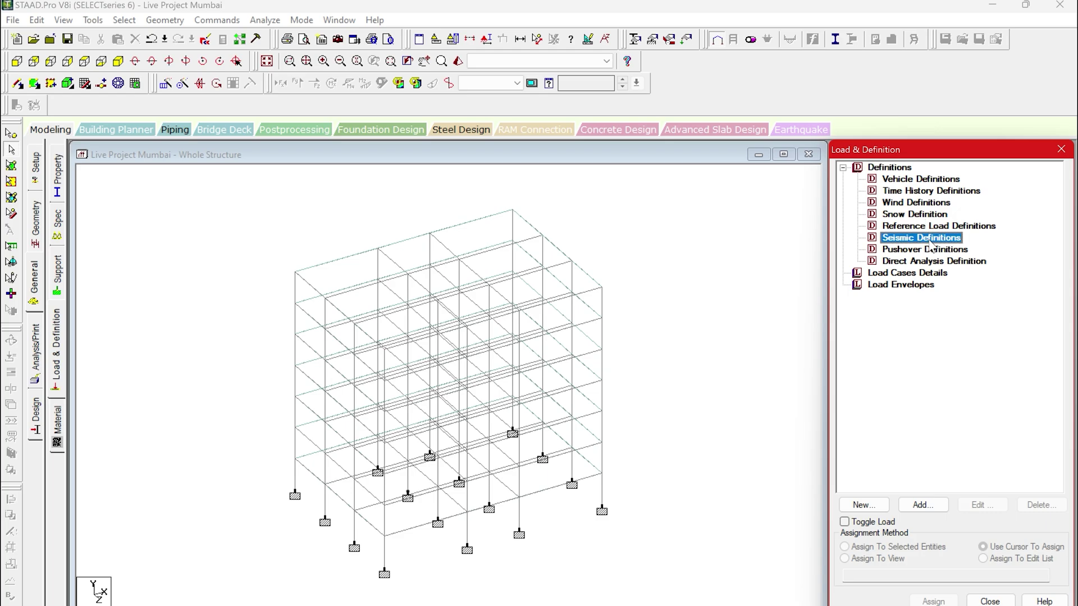
click(924, 505)
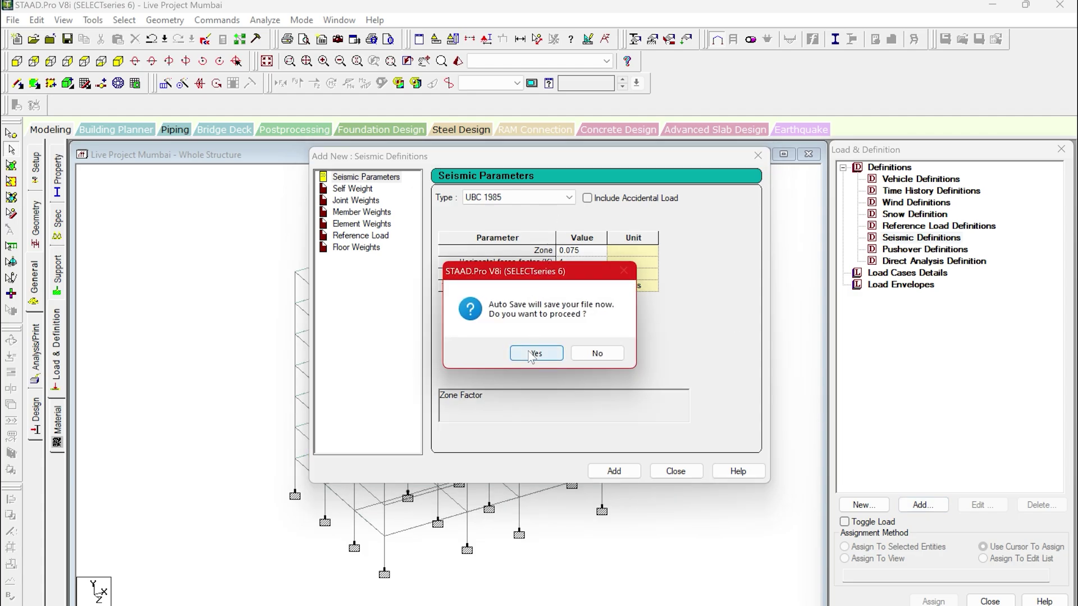
click(532, 354)
click(449, 344)
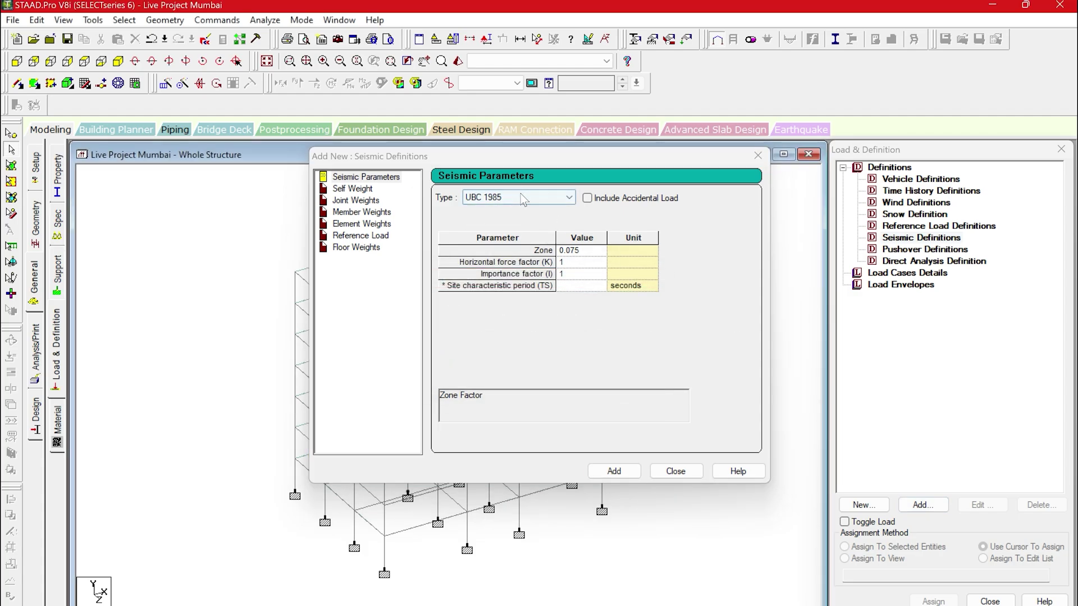
click(522, 197)
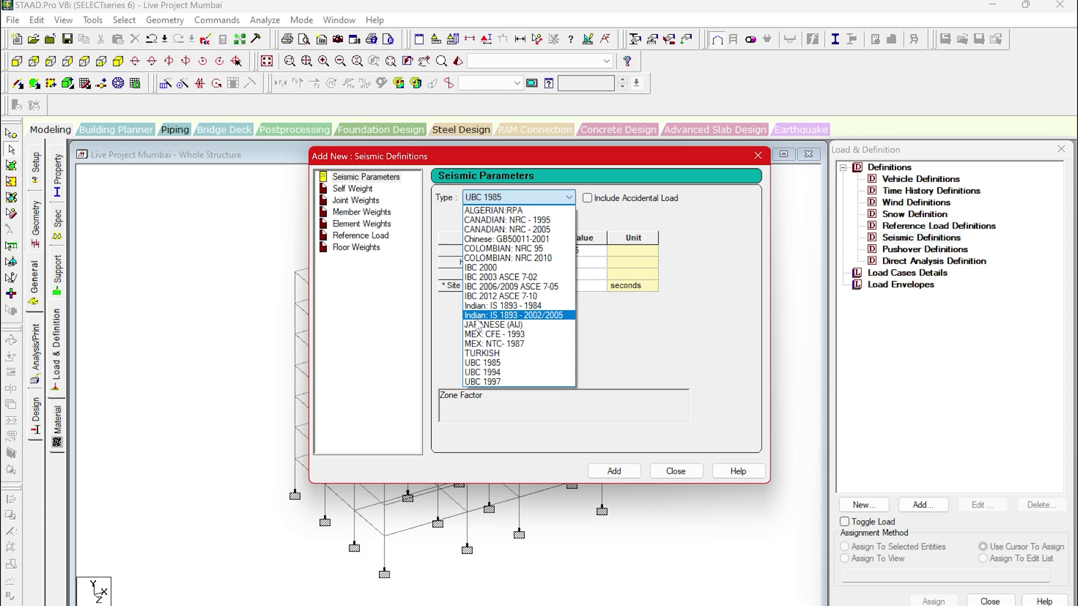
click(555, 315)
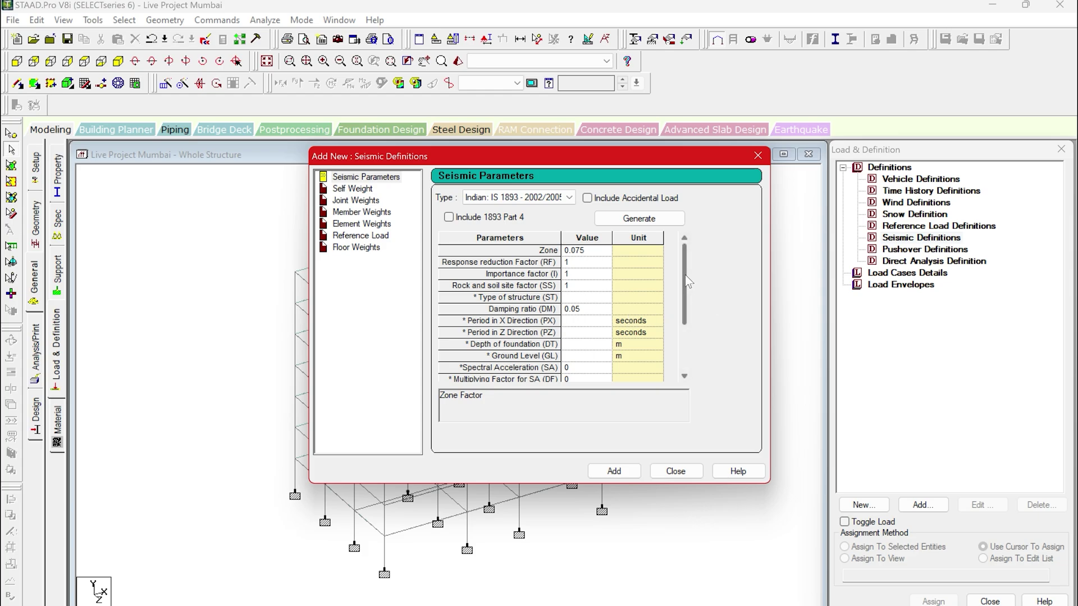
Review the IS 1893 seismic parameters, try to generate their values, and close the definition without adding it
drag(685, 274, 688, 325)
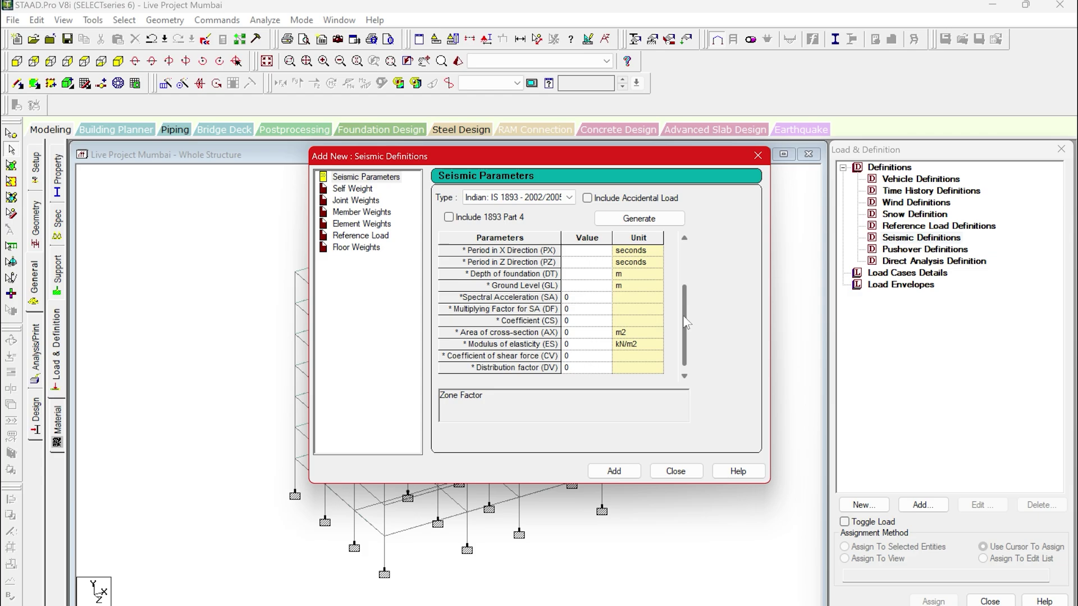
scroll(686, 322, up, 1)
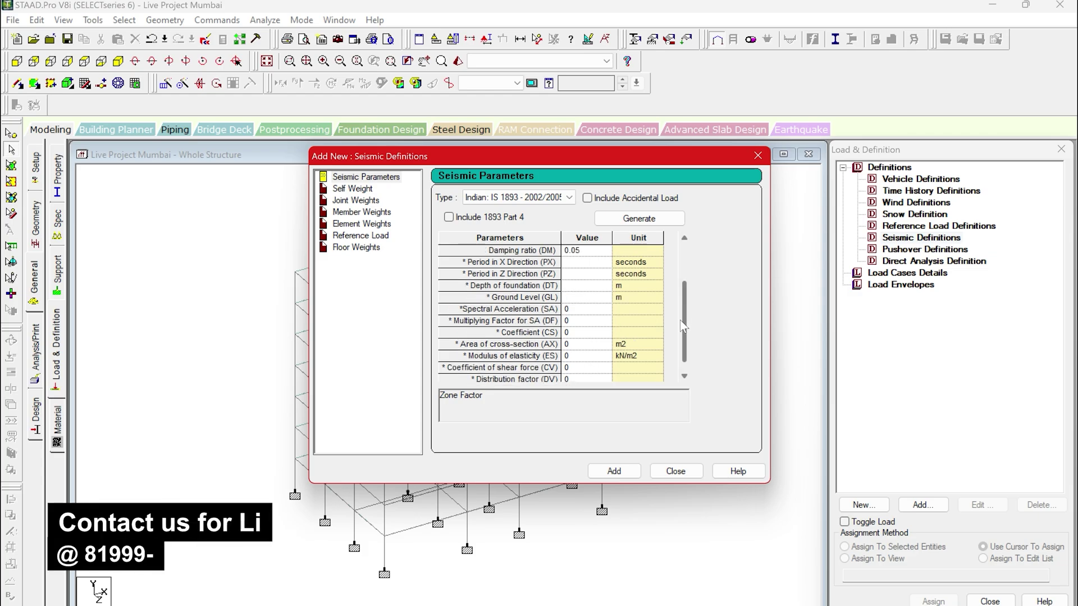
scroll(687, 337, down, 1)
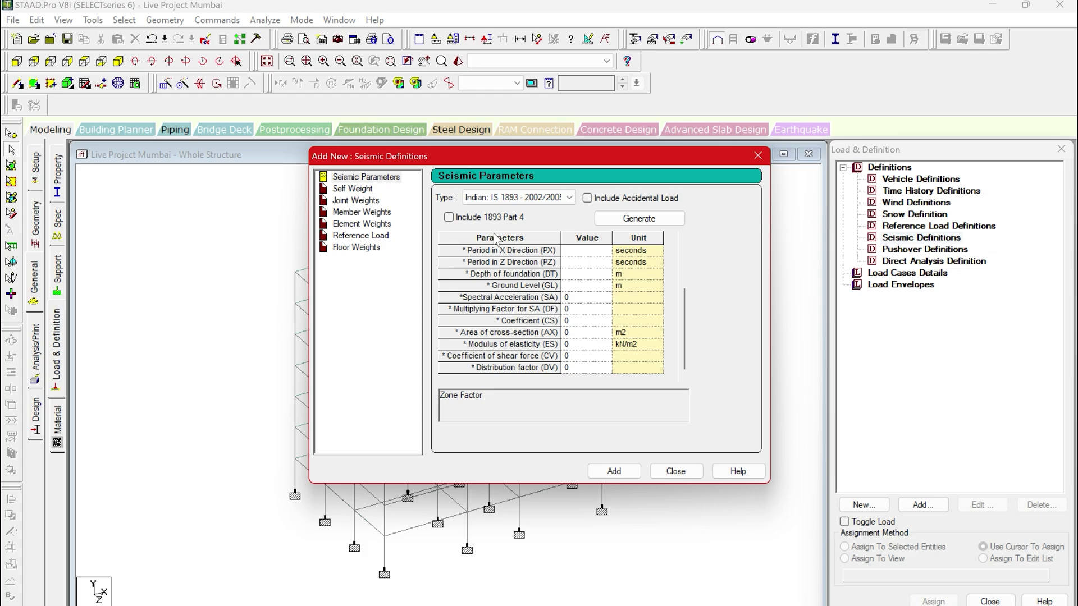
drag(686, 327, 679, 224)
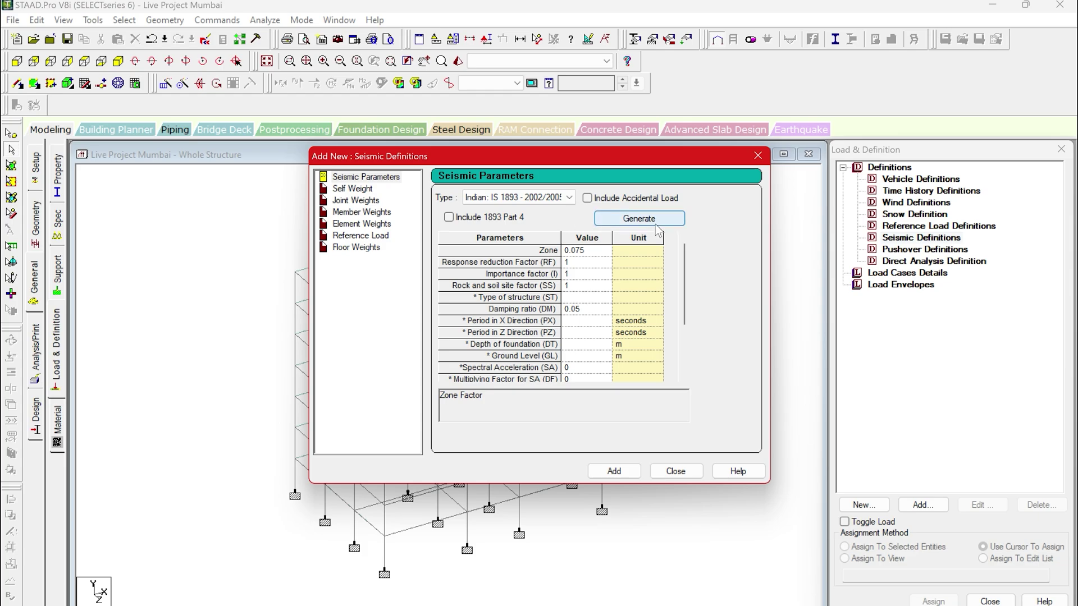
click(630, 225)
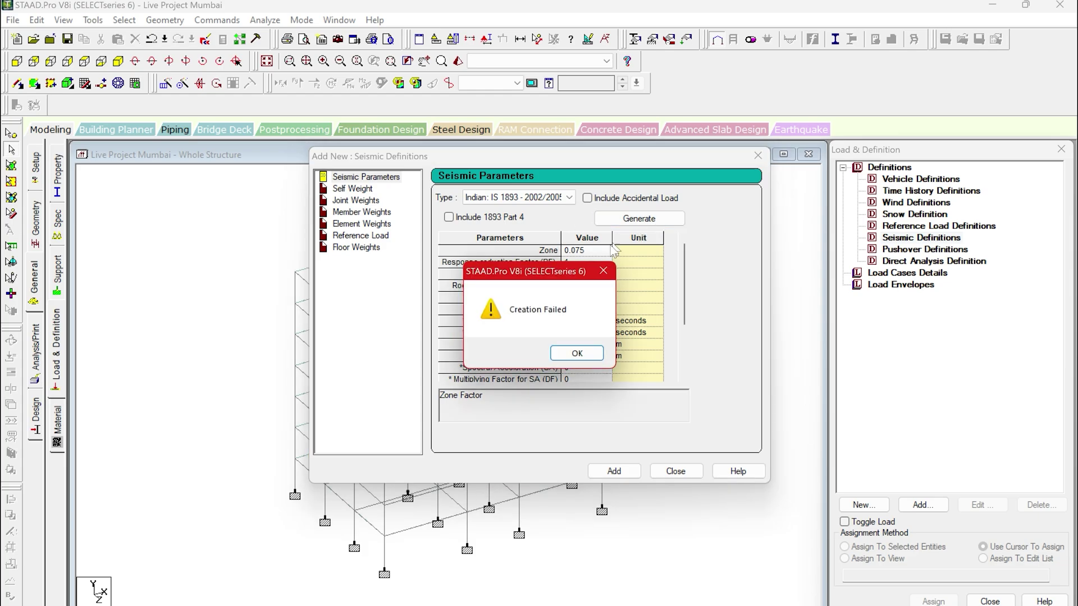
click(578, 354)
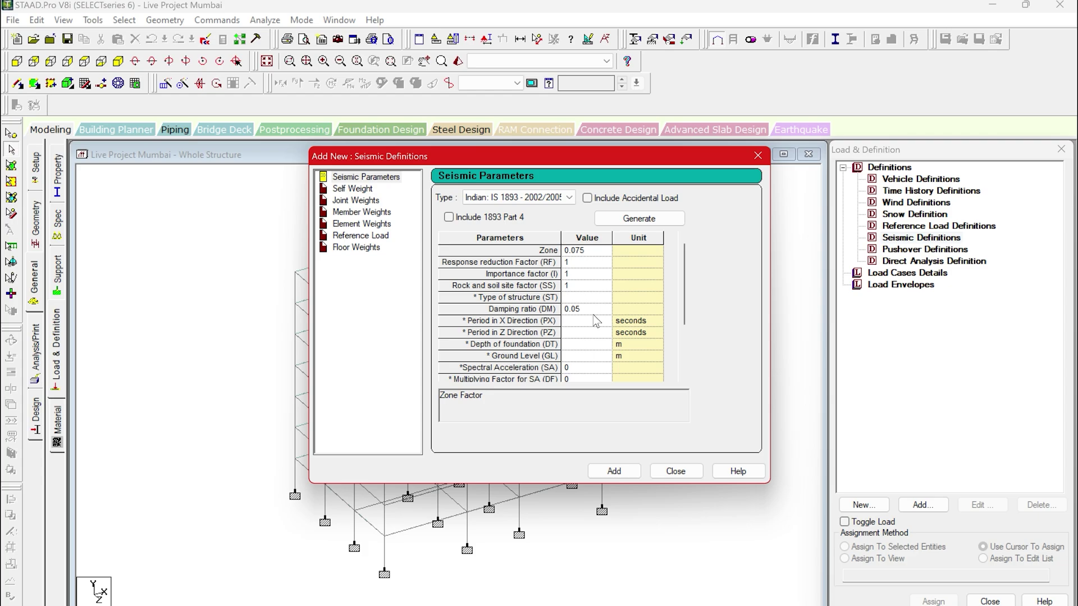
click(673, 472)
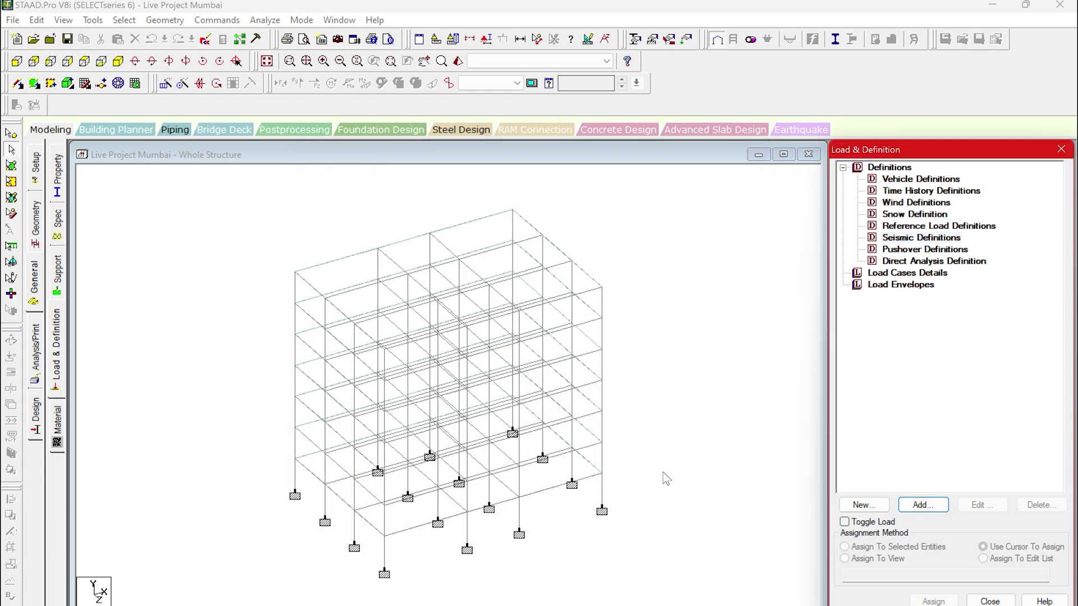
Add a wind type definition with type number 1 and the comment WIND 1
click(913, 203)
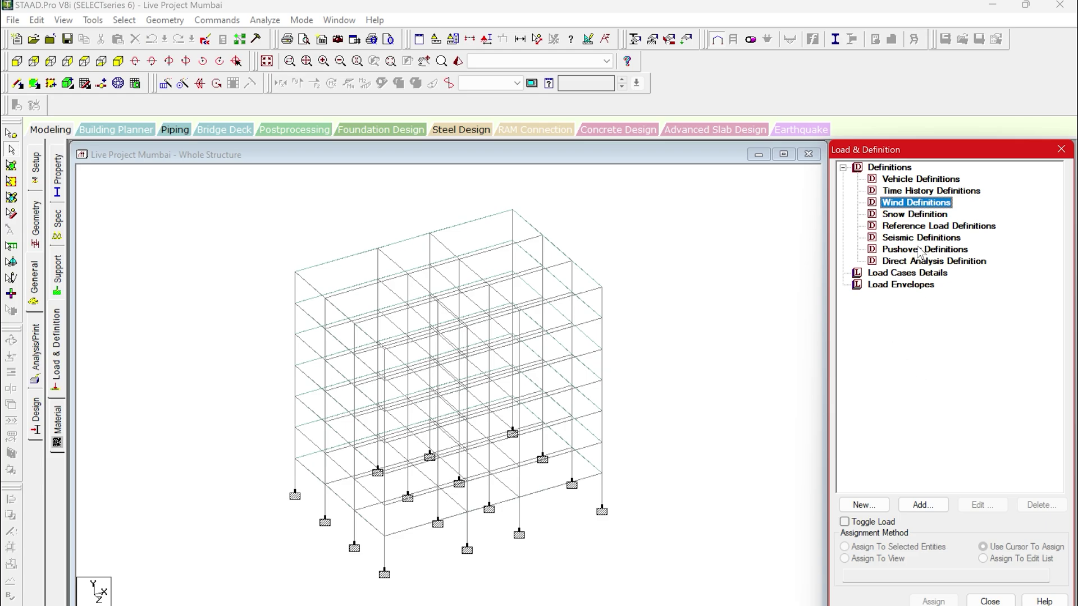
click(917, 274)
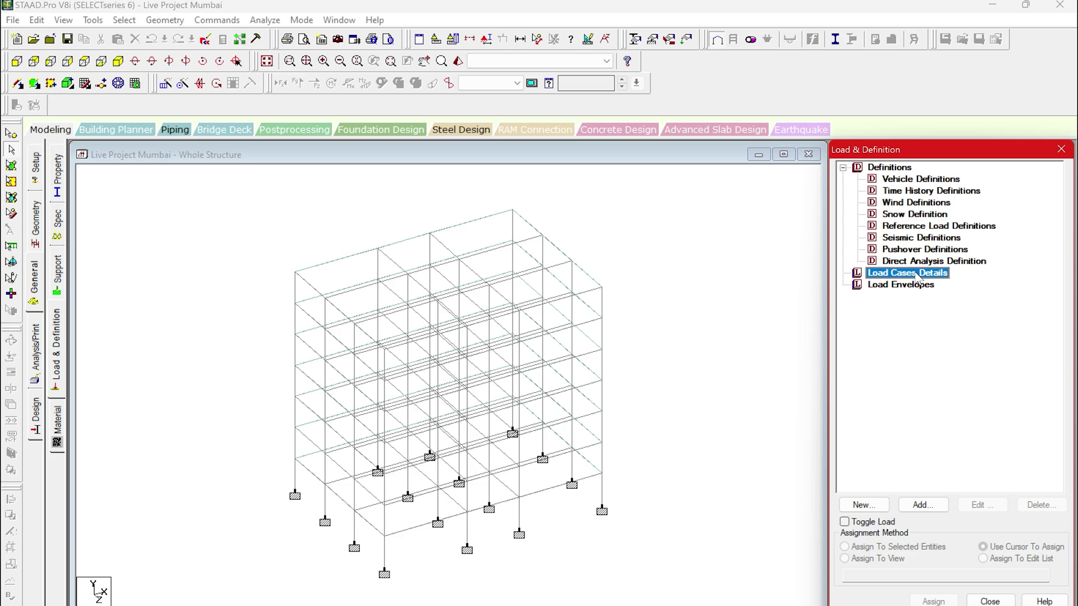
click(906, 207)
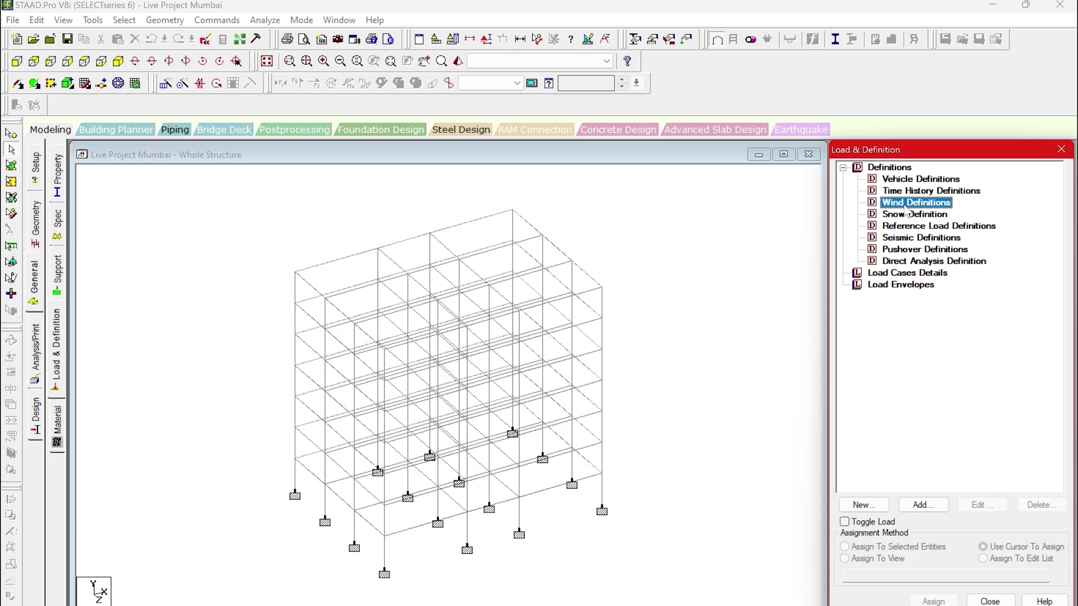
click(916, 505)
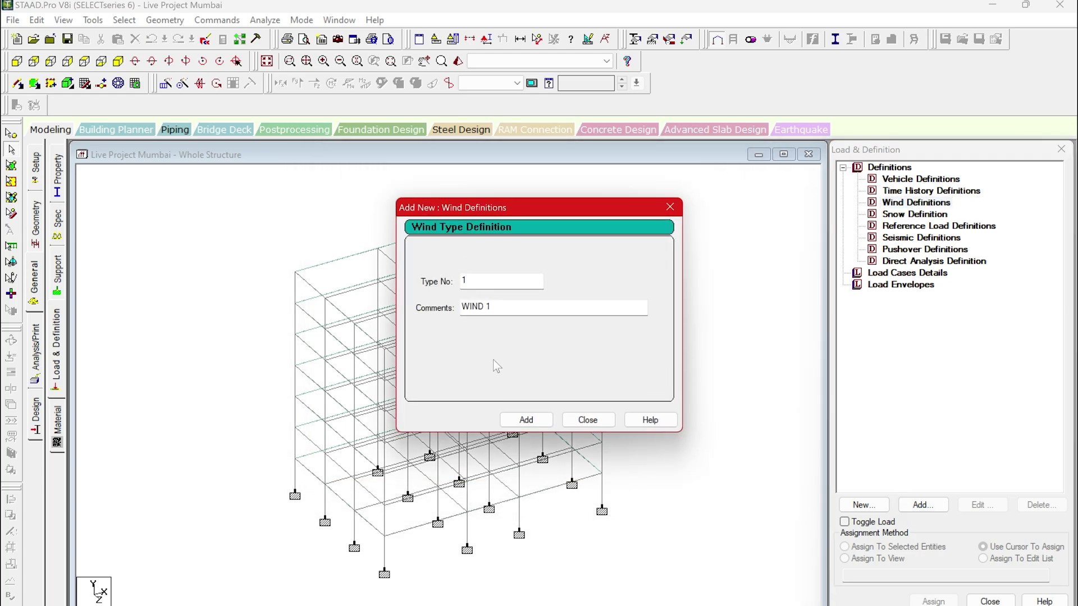
click(520, 425)
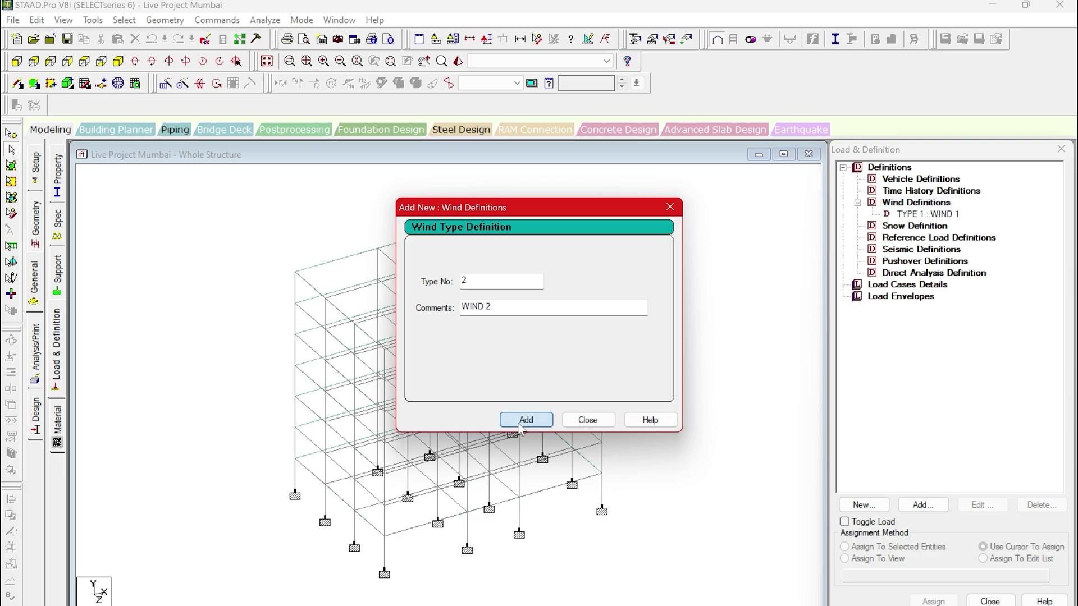
click(588, 420)
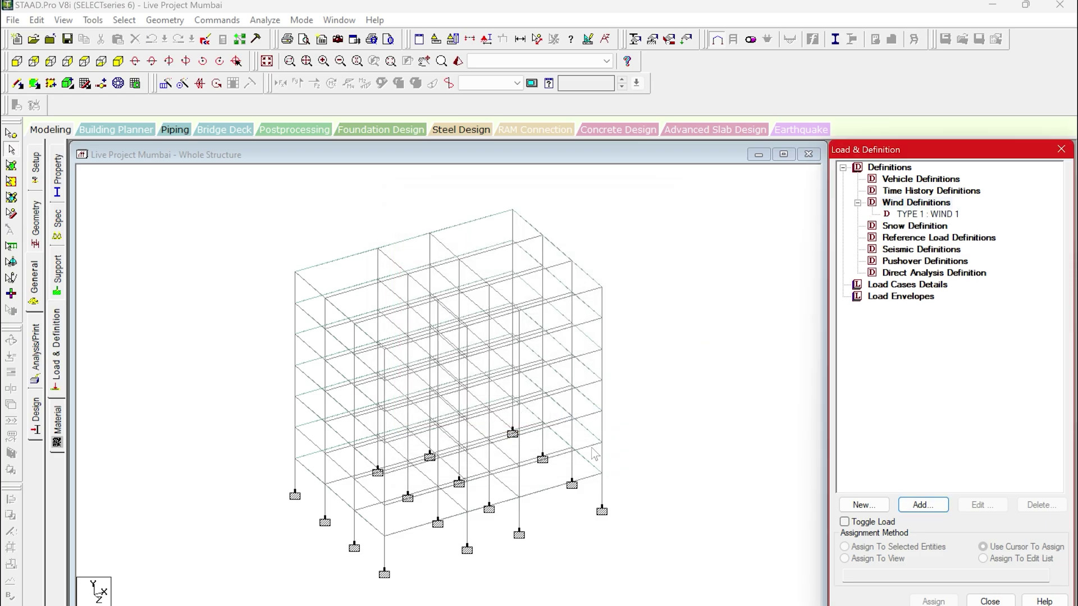
Start the custom intensity definition for wind type WIND 1 and let Auto Save save the file
click(935, 215)
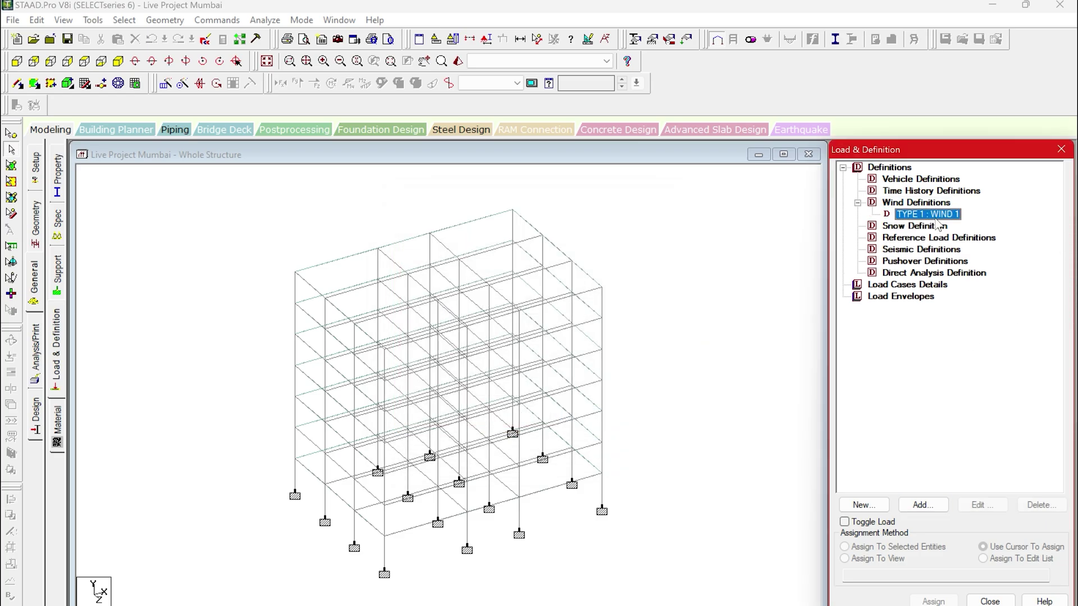
click(921, 505)
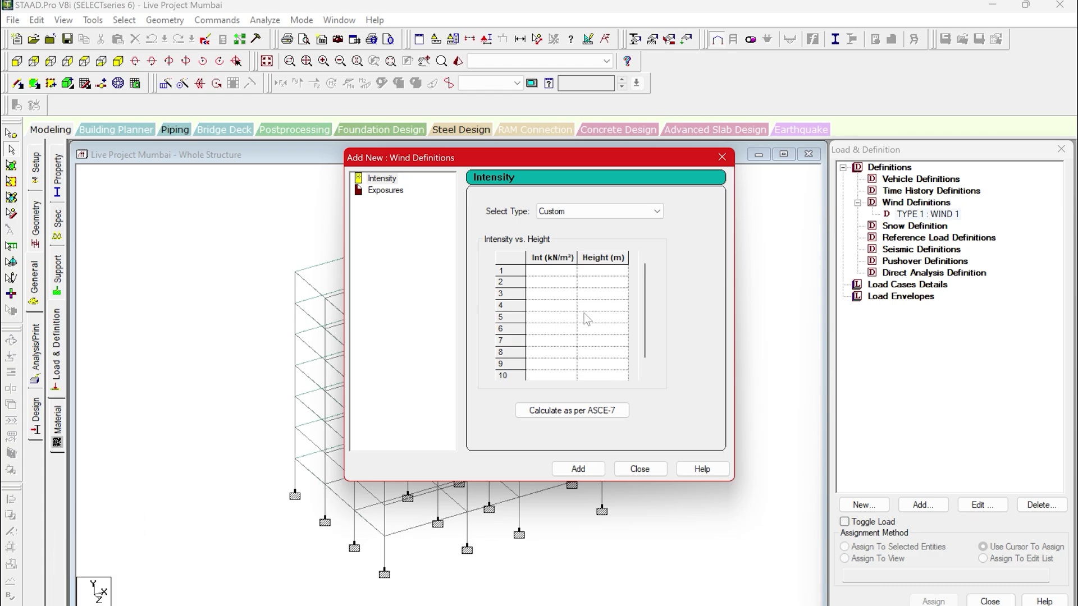
click(595, 273)
click(558, 275)
click(605, 287)
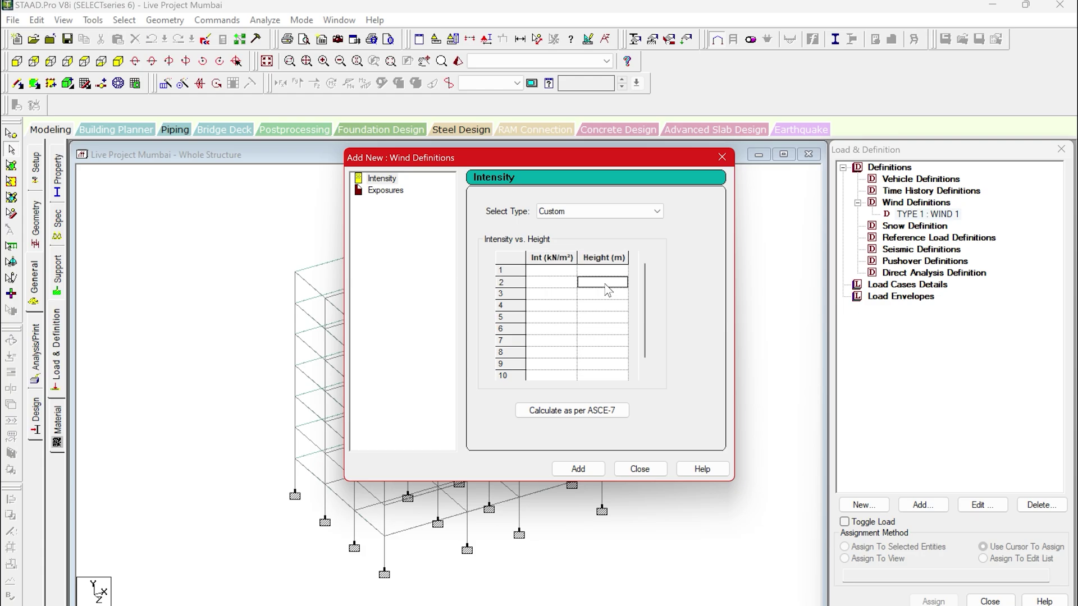
click(607, 295)
text(qq)
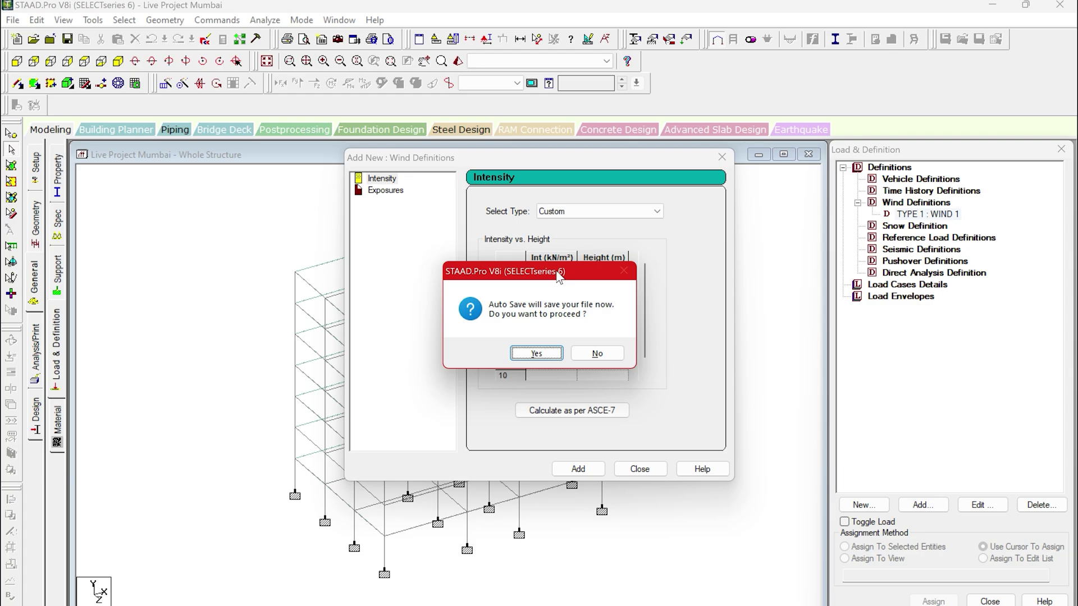
click(539, 354)
click(448, 341)
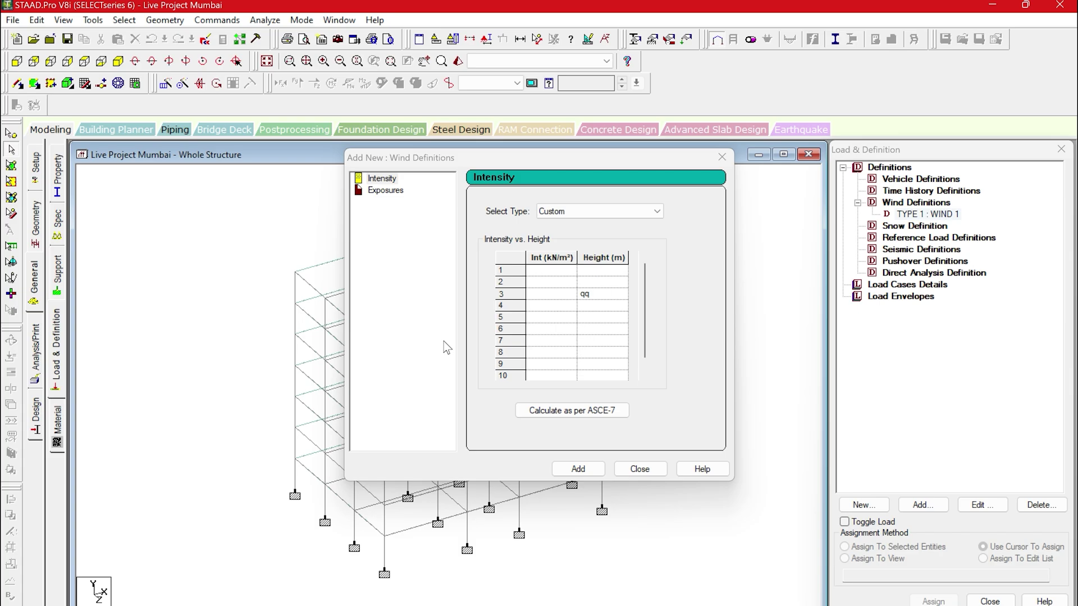
Clear the stray text from the height cell in row 3 of the intensity table
click(601, 296)
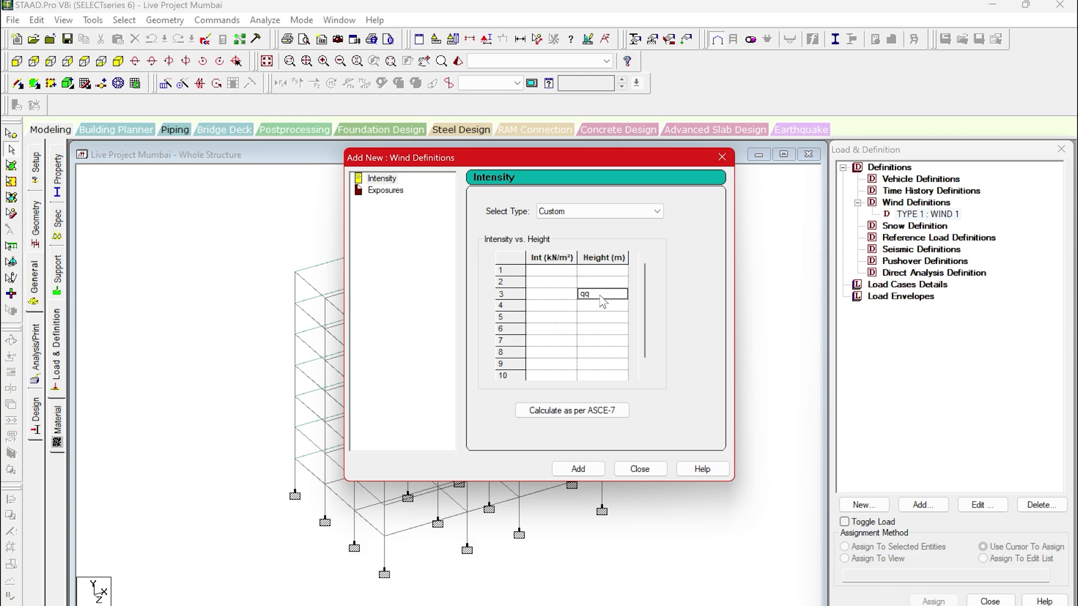
drag(597, 295, 567, 294)
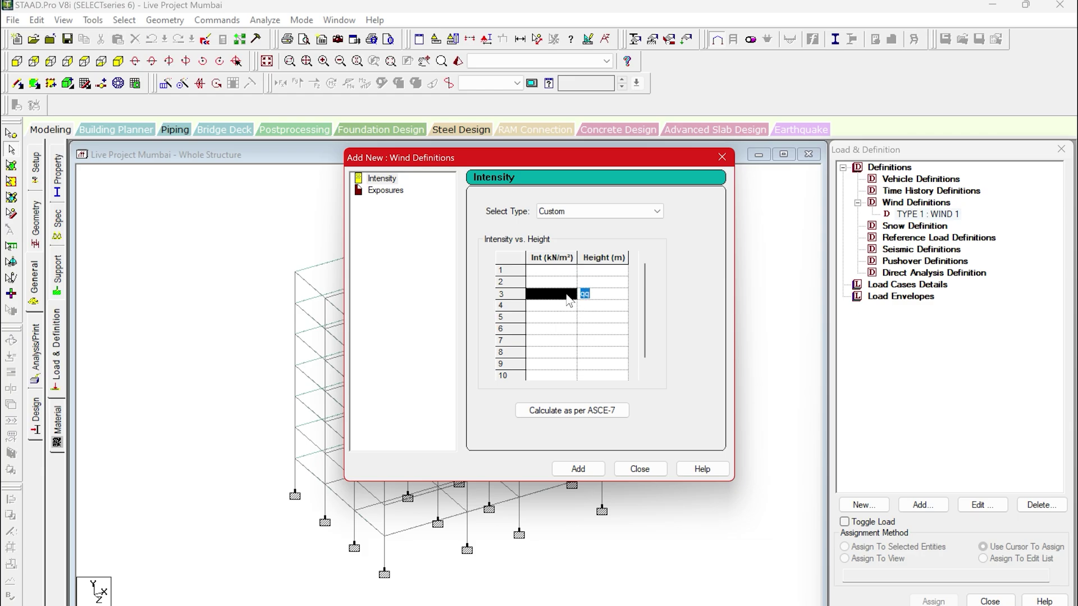
key(BackSpace)
Fill the first two intensity rows with 3 kN/m² at 21 m and 2.8 kN/m² at 20 m
click(609, 272)
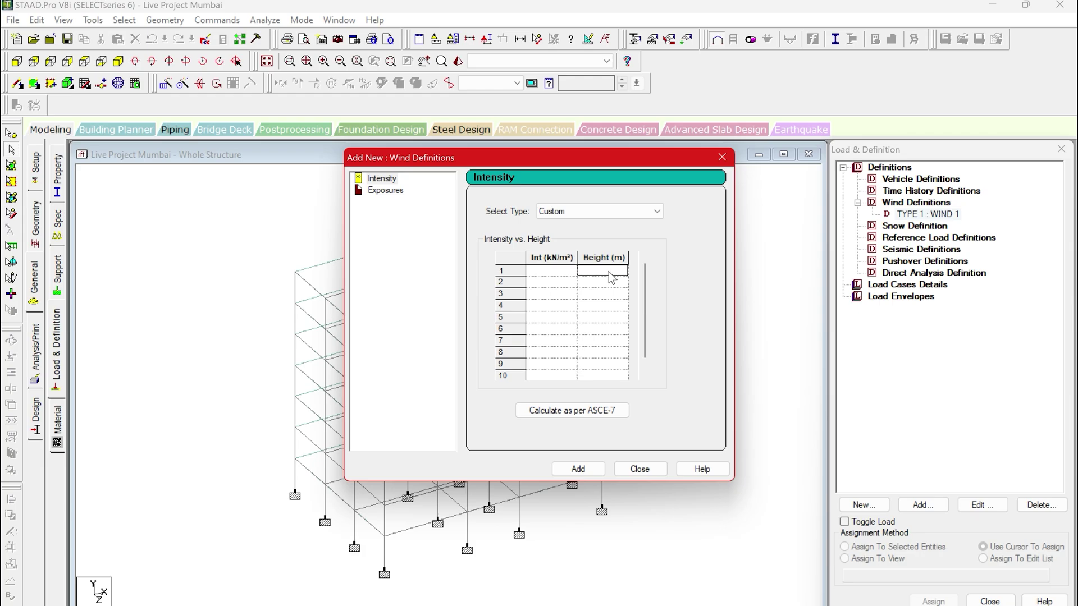
text(21)
click(536, 274)
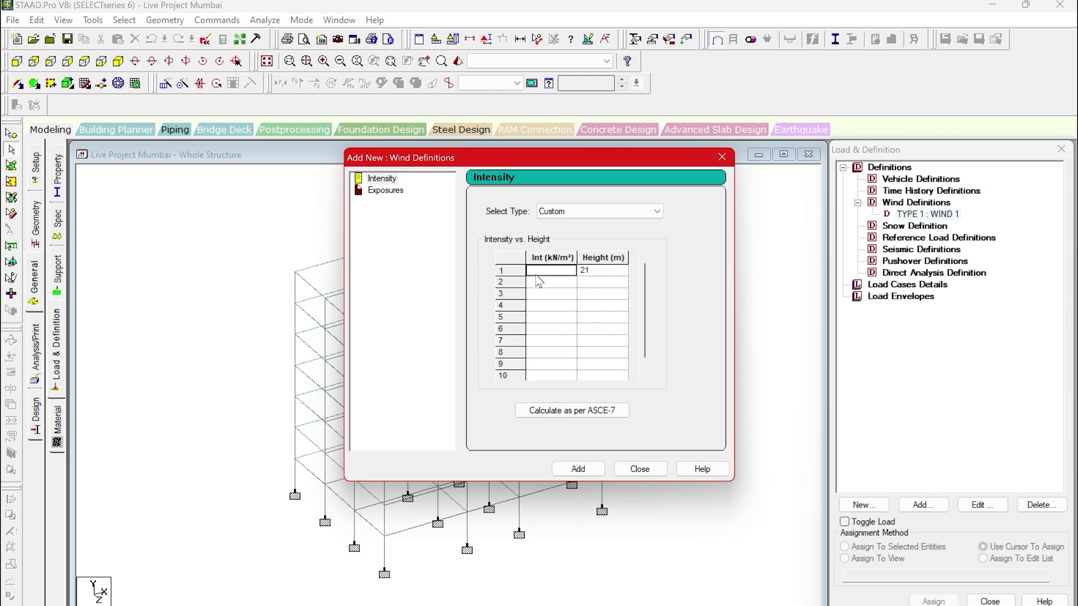
text(3)
click(608, 285)
text(2)
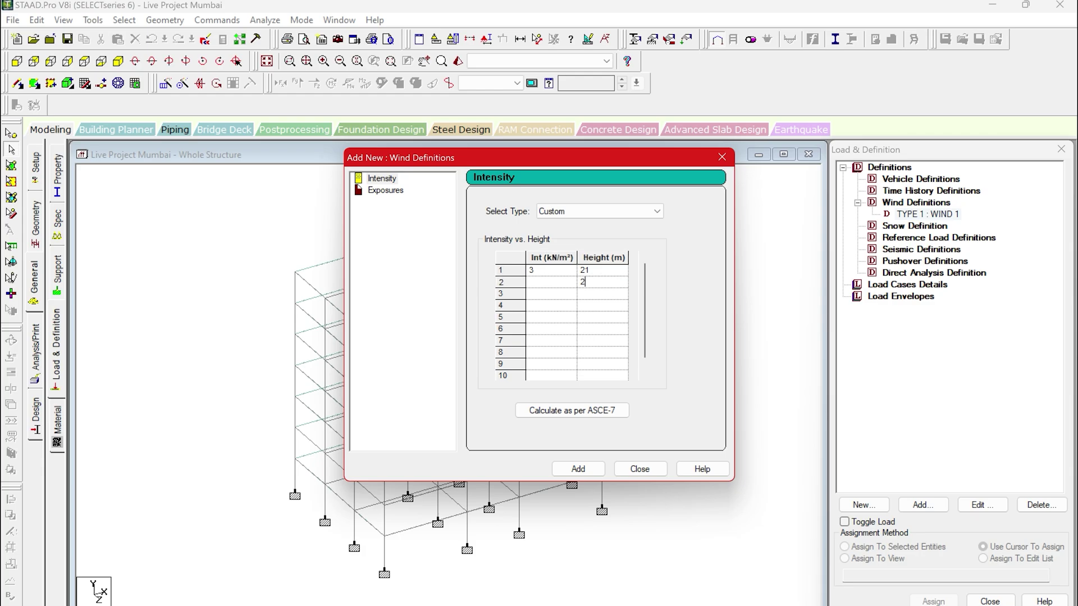
text(0)
click(556, 284)
text(2.8)
Fill intensity rows 3 and 4 with 2.5 kN/m² at 18 m and 2 kN/m² at 15 m
click(593, 295)
text(18)
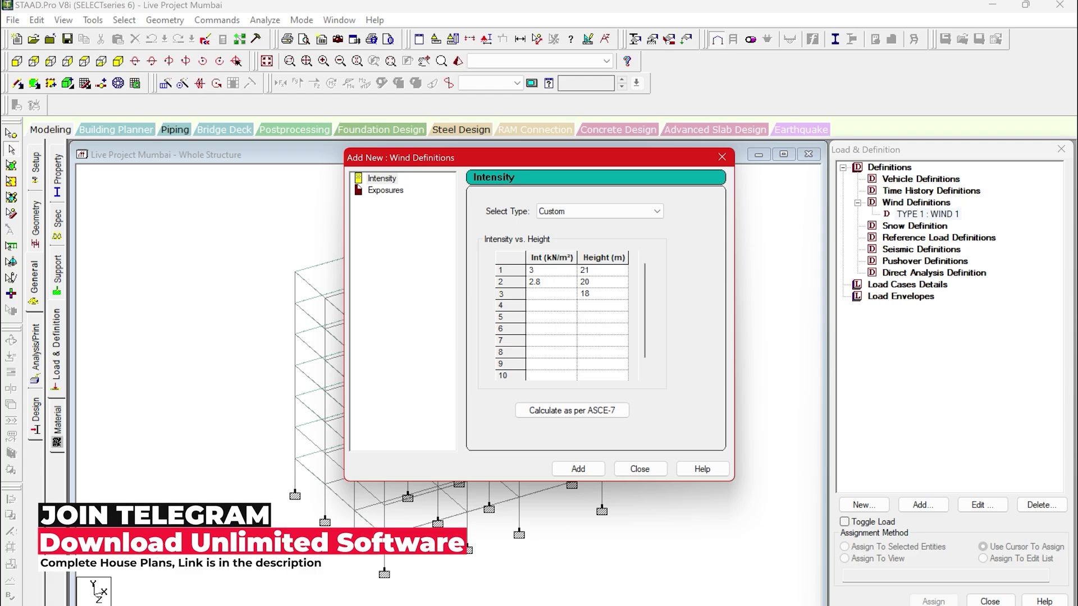
click(544, 298)
text(2)
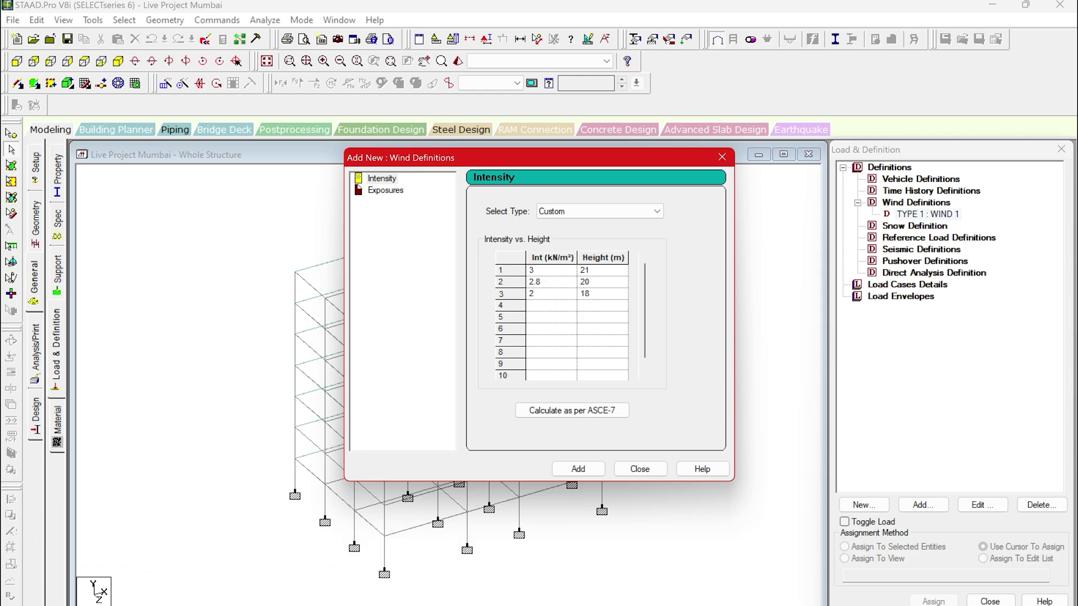
text(.5)
click(593, 310)
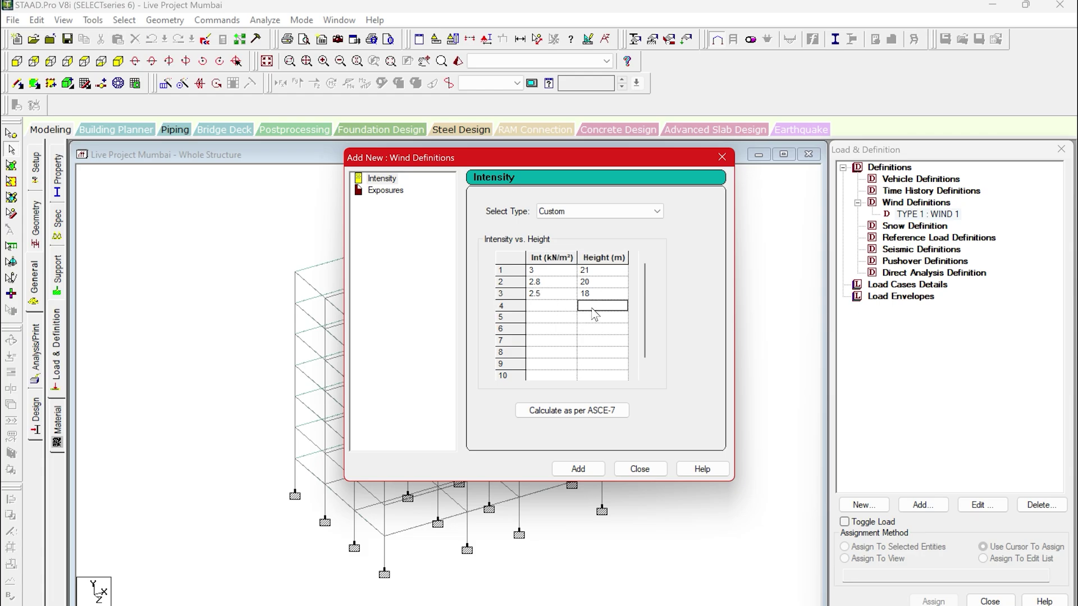
text(15)
click(553, 308)
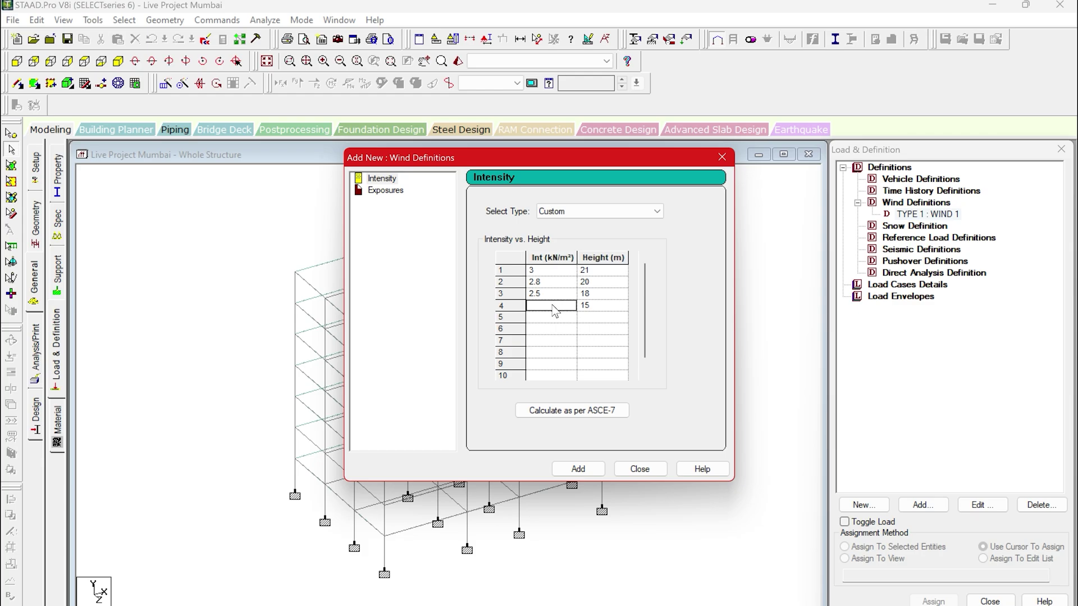
text(2)
Fill intensity rows 5 and 6 with 1.8 kN/m² at 13 m and 1.3 kN/m² at 12 m
click(601, 319)
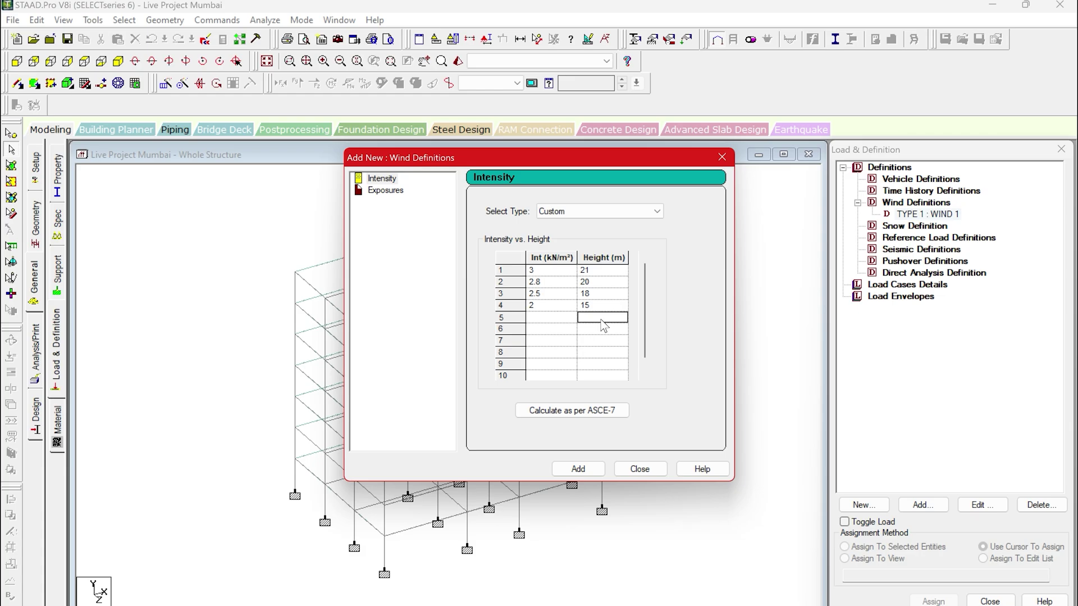
text(13)
click(561, 320)
text(1)
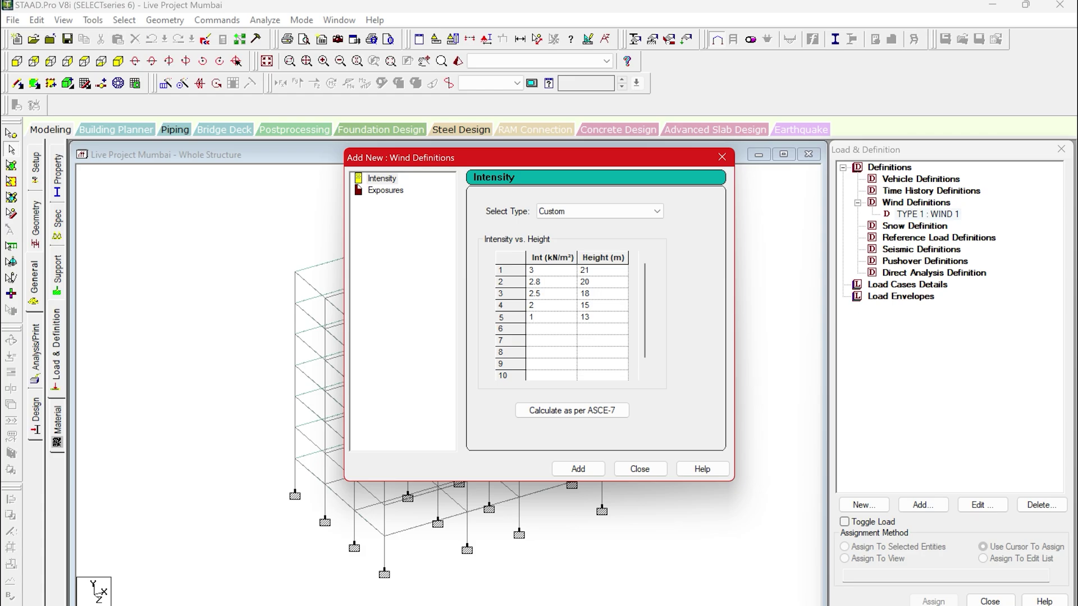
text(.8)
click(586, 329)
text(12)
click(551, 332)
text(1.3)
Enter 1 kN/m² at 10 m in intensity row 7 and add the intensity table to WIND 1
click(585, 342)
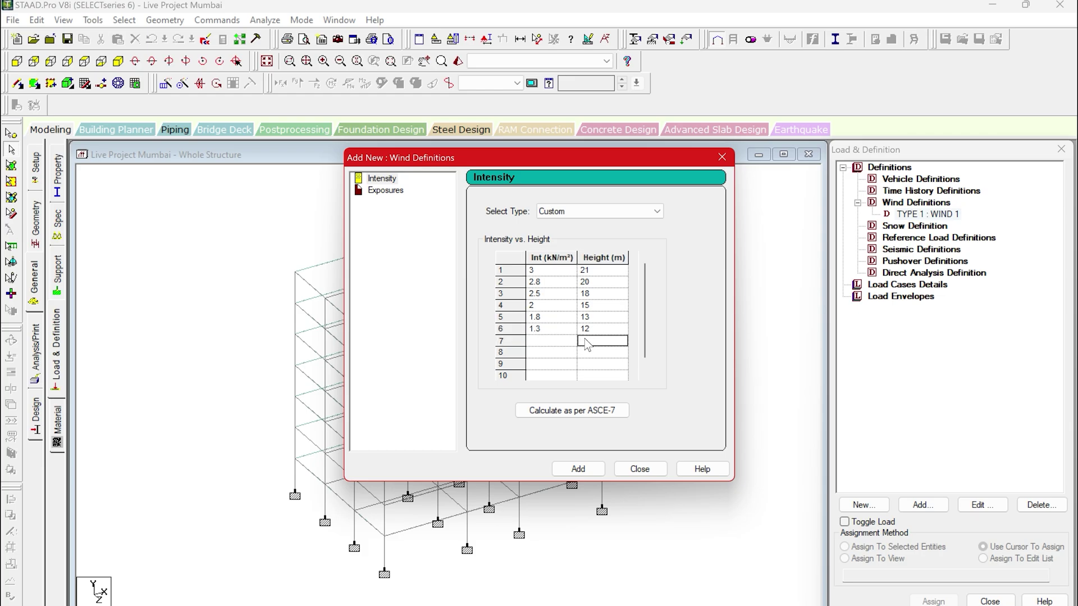
text(10)
click(570, 343)
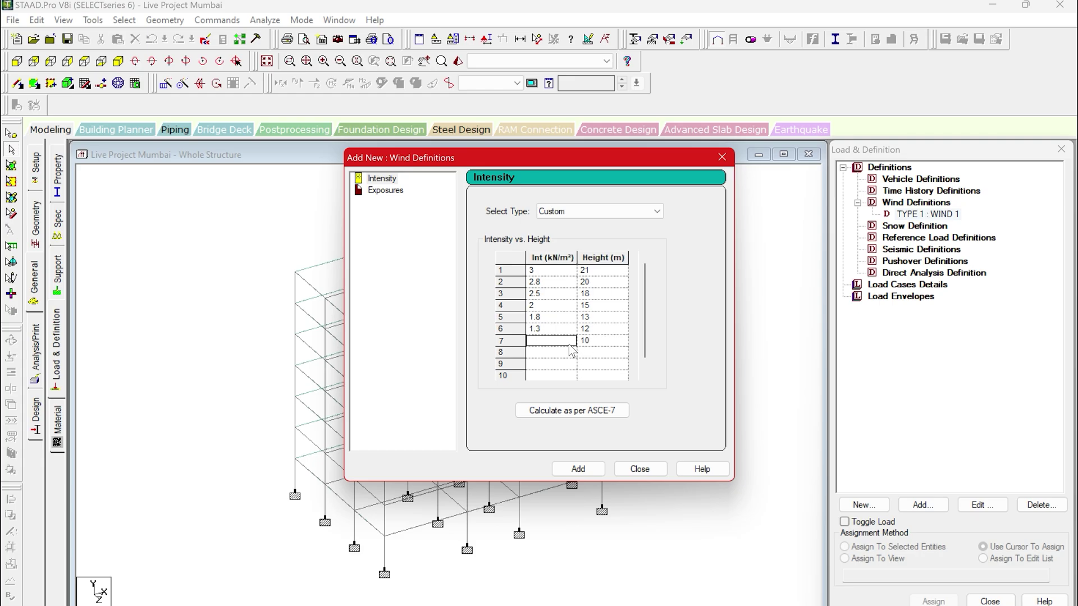
text(1)
click(578, 469)
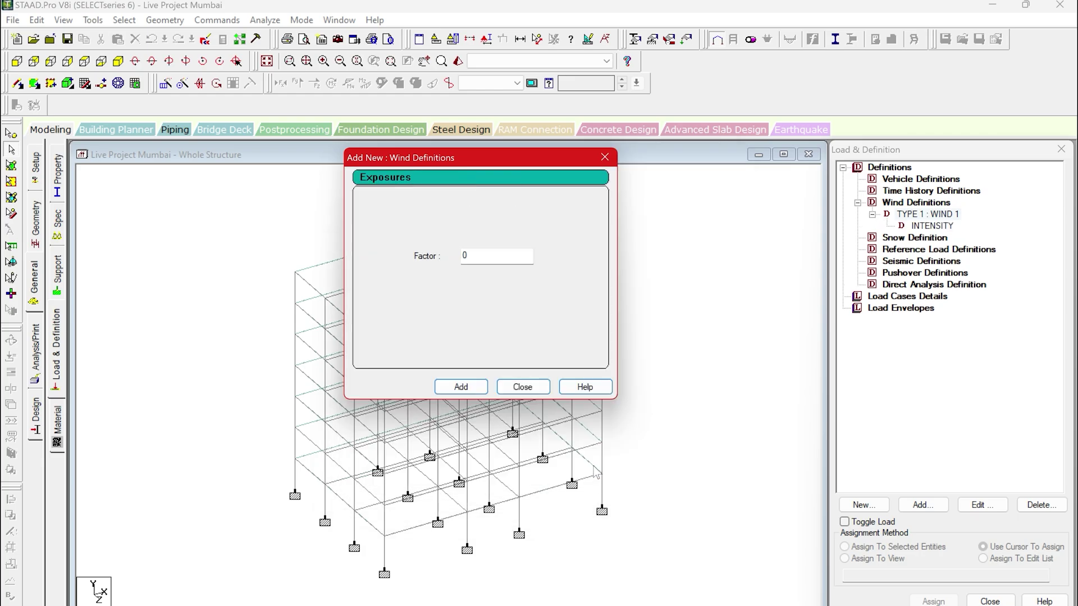
Add an exposure with factor 1 to WIND 1 and close the wind definition dialog
double_click(464, 256)
text(1)
click(479, 387)
click(523, 387)
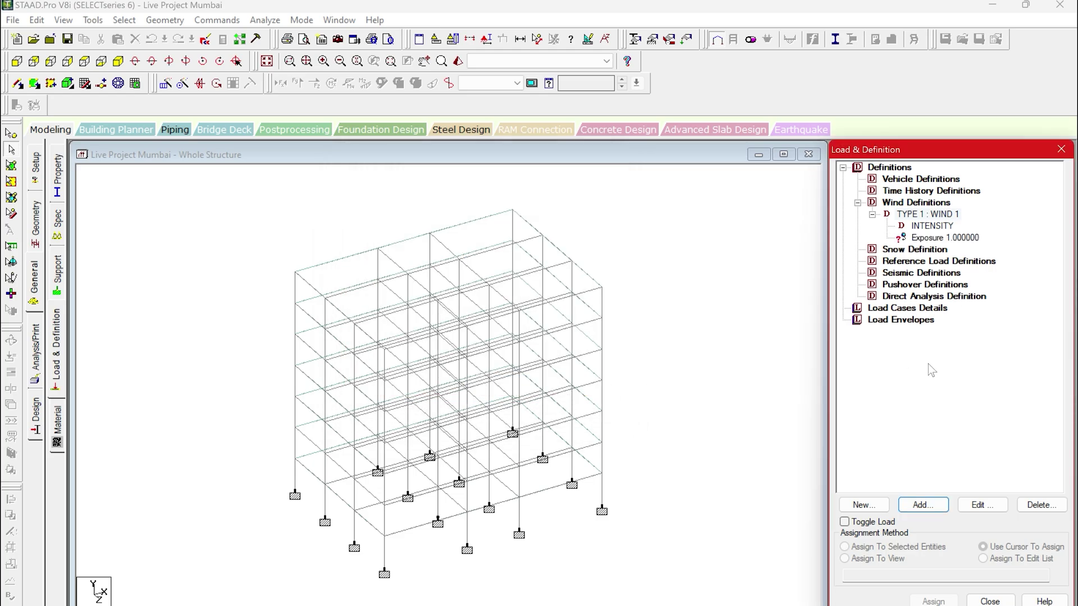
Assign the WIND 1 exposure to the whole view of the structure
click(939, 241)
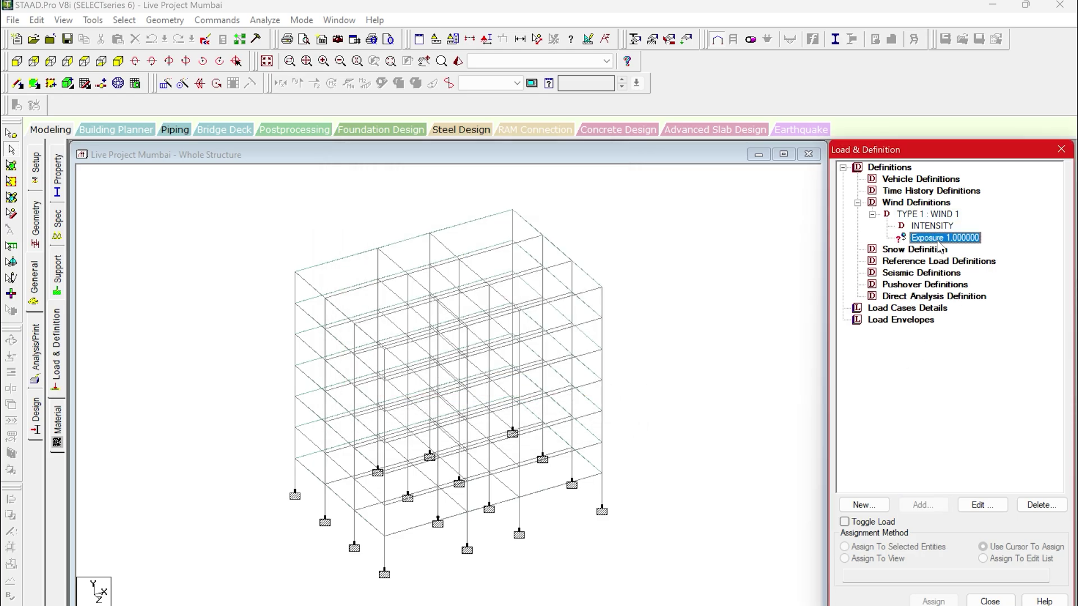
click(897, 560)
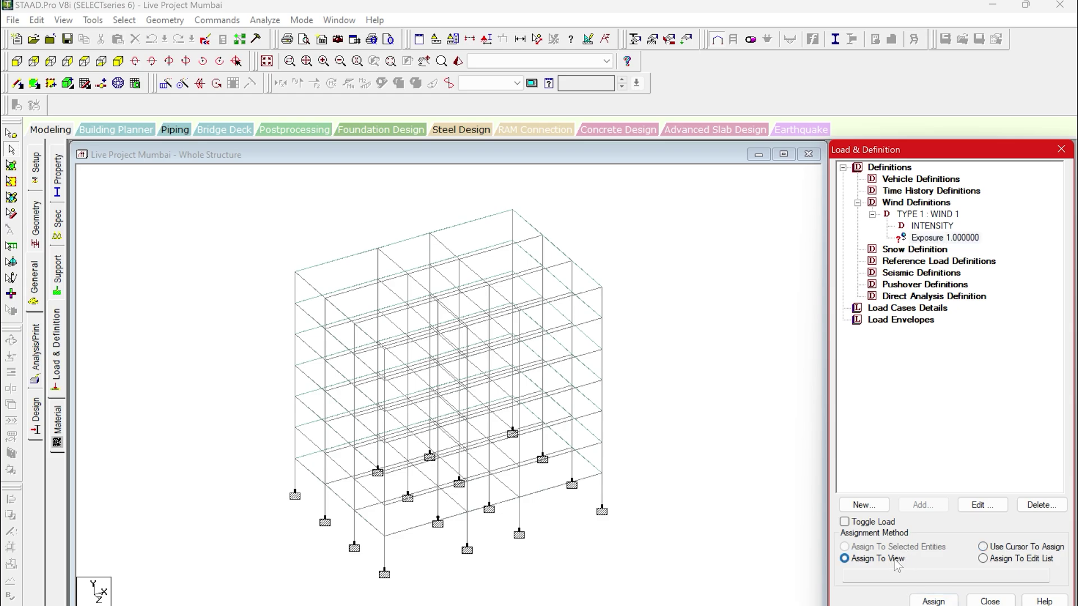
click(933, 601)
click(975, 421)
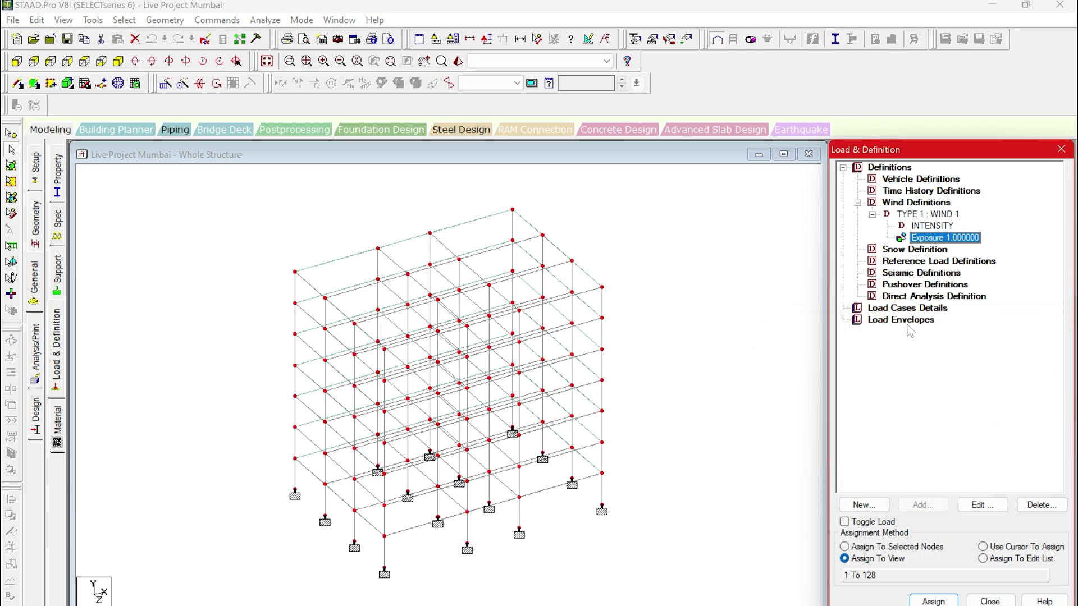
Add primary load case 1 with loading type Wind and the title WL X
click(907, 308)
click(915, 506)
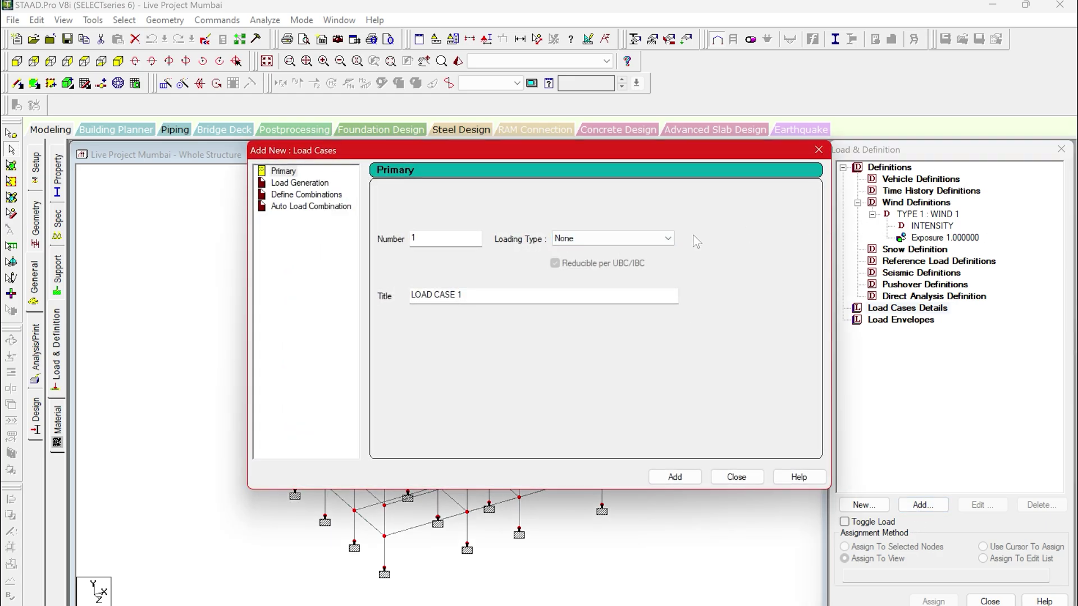
click(639, 236)
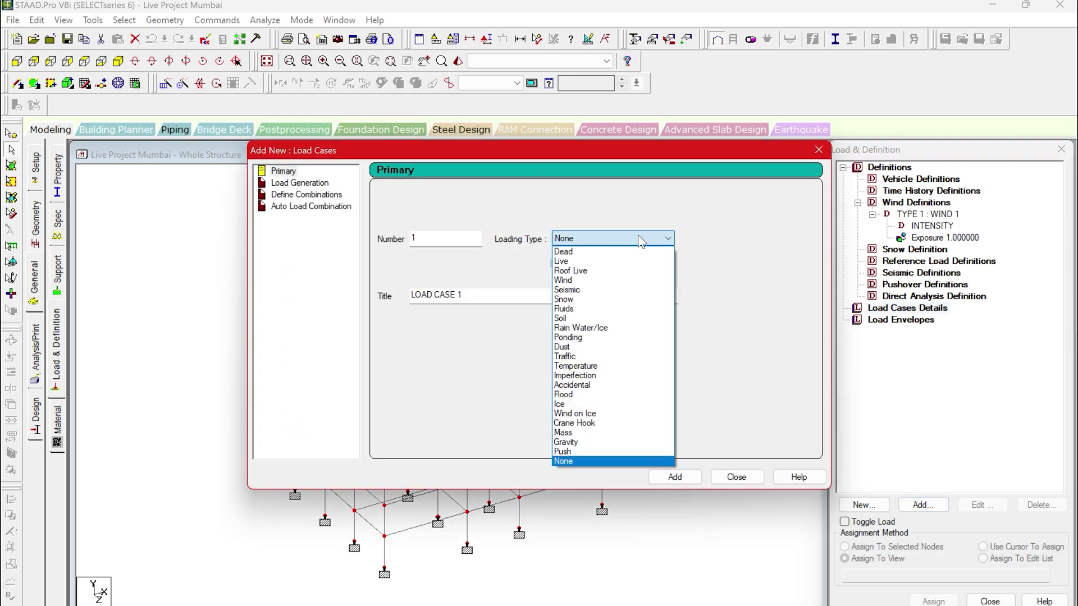
click(603, 280)
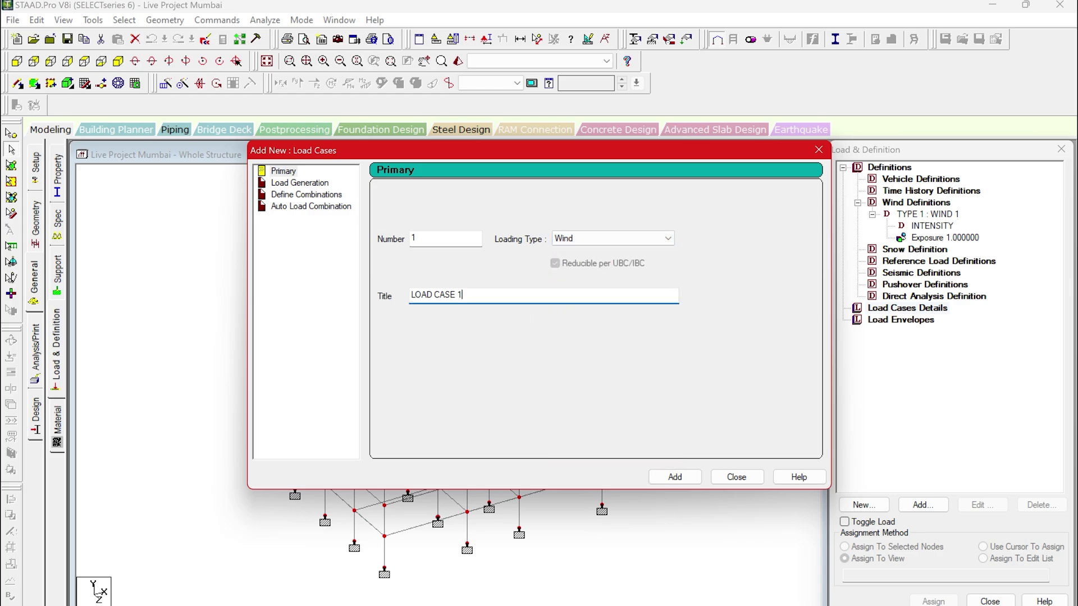
drag(464, 295, 396, 305)
text(WL X)
click(654, 477)
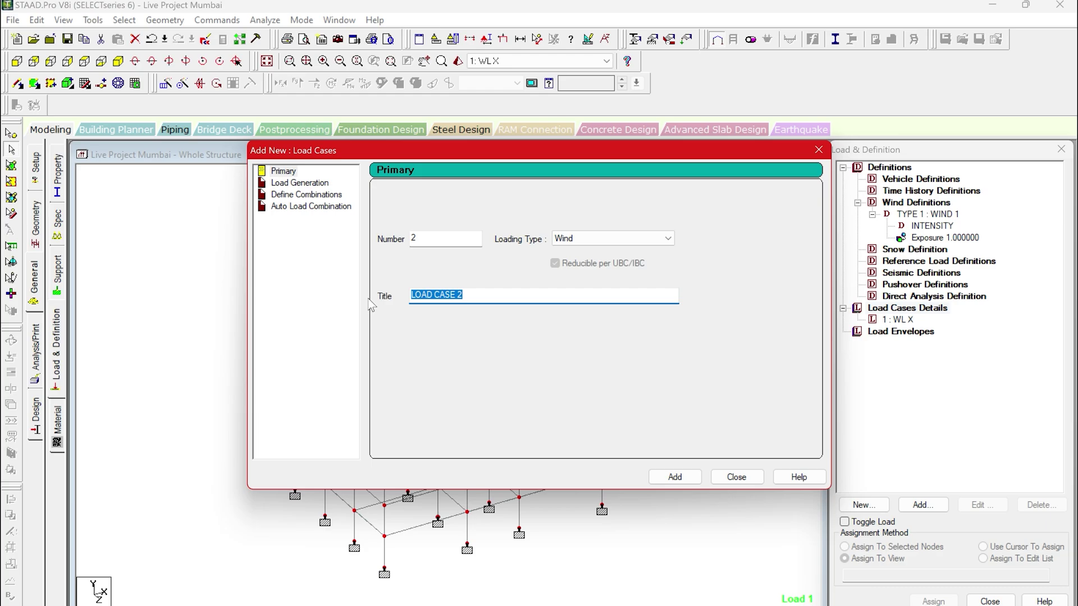
Add a second wind load case titled WL Z and close the load case dialog
text(WL Z)
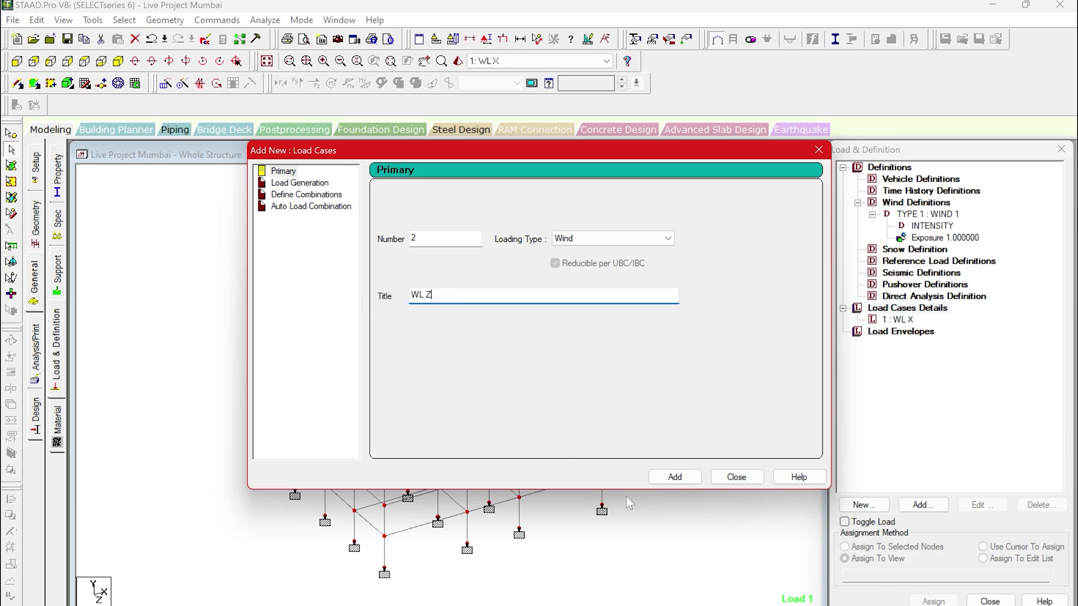
click(675, 477)
click(736, 477)
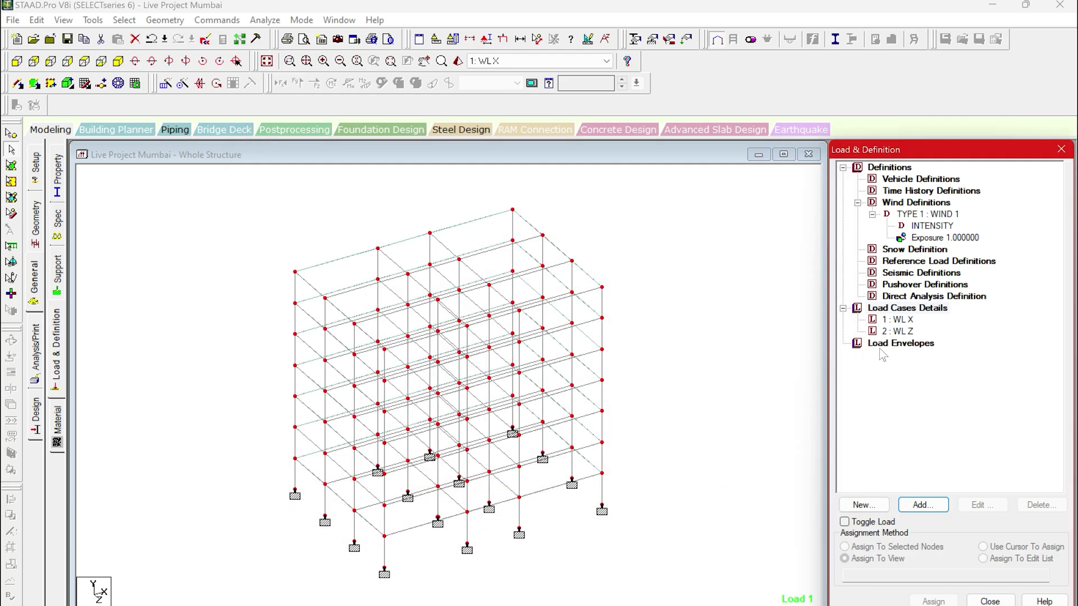
Add a wind load to case WL X using type 1, X windward face, factor 1 and a Y range of 10 to 21 m
click(901, 321)
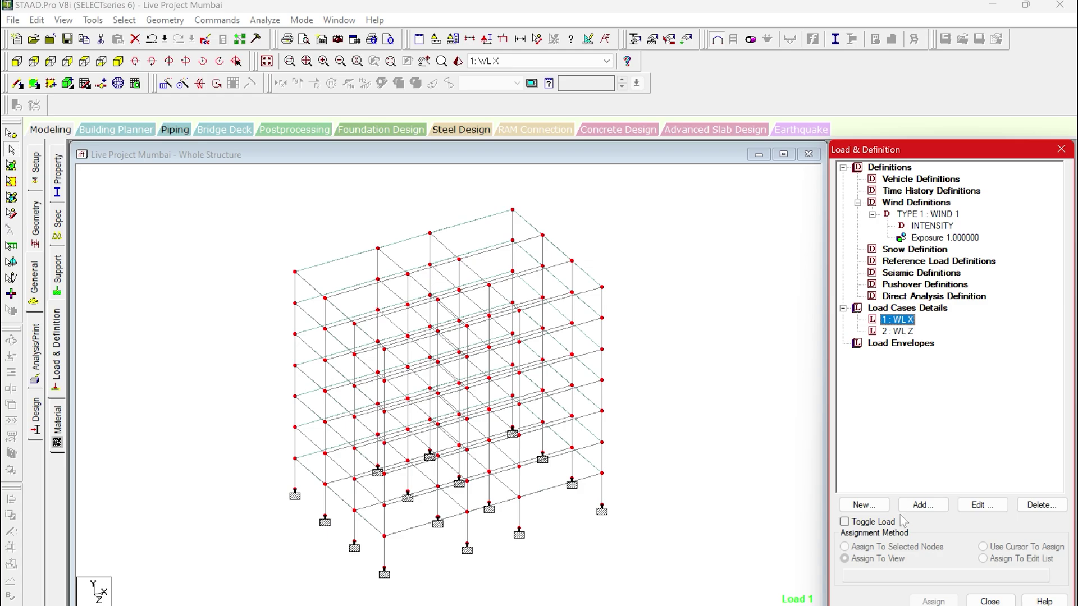
click(791, 422)
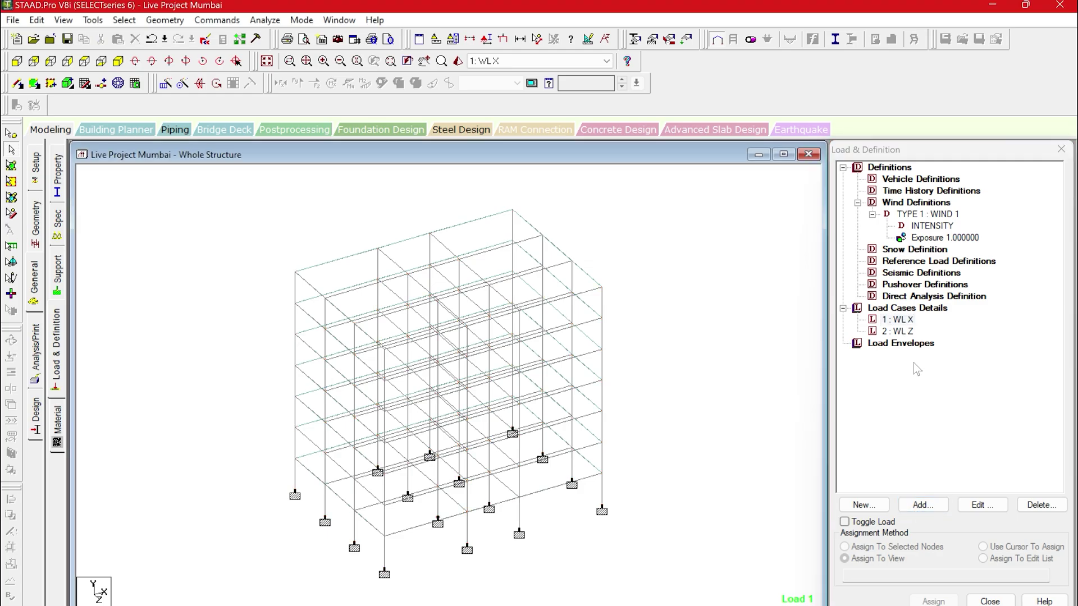
click(899, 321)
click(922, 504)
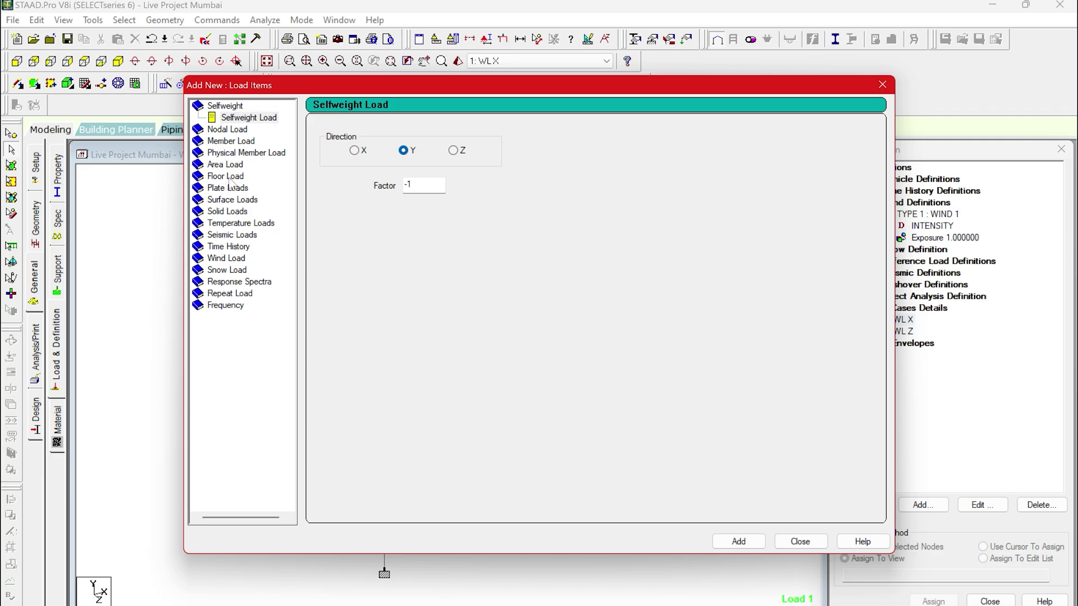
click(234, 260)
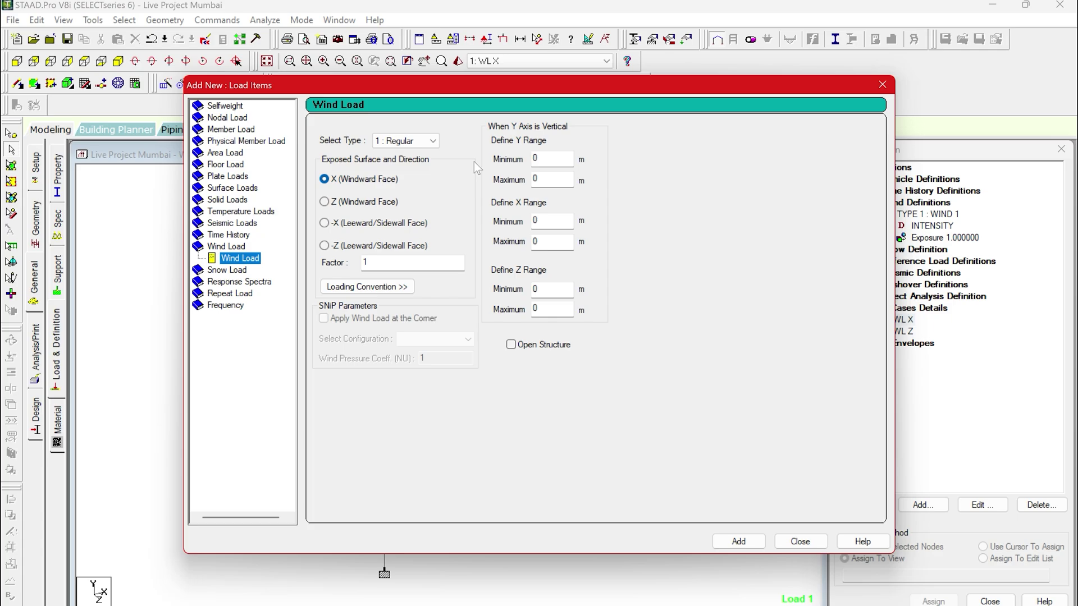
click(536, 159)
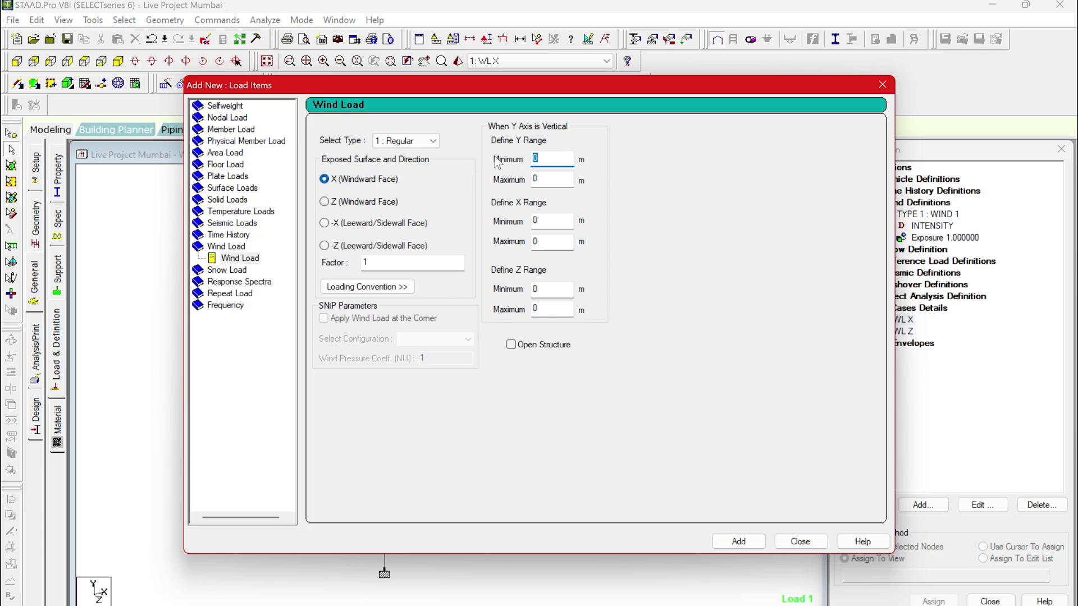
text(10)
click(553, 181)
text(21)
click(725, 543)
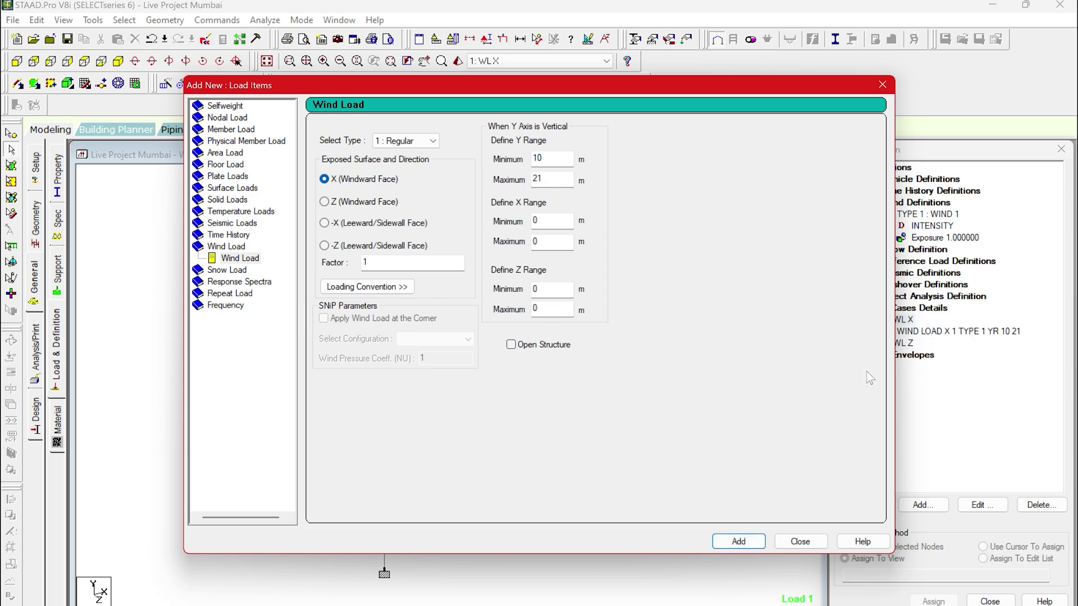
Add a second X windward wind load with factor -1 and Y range 10 to 21 m to case WL X, and close the load items dialog
click(361, 272)
double_click(366, 262)
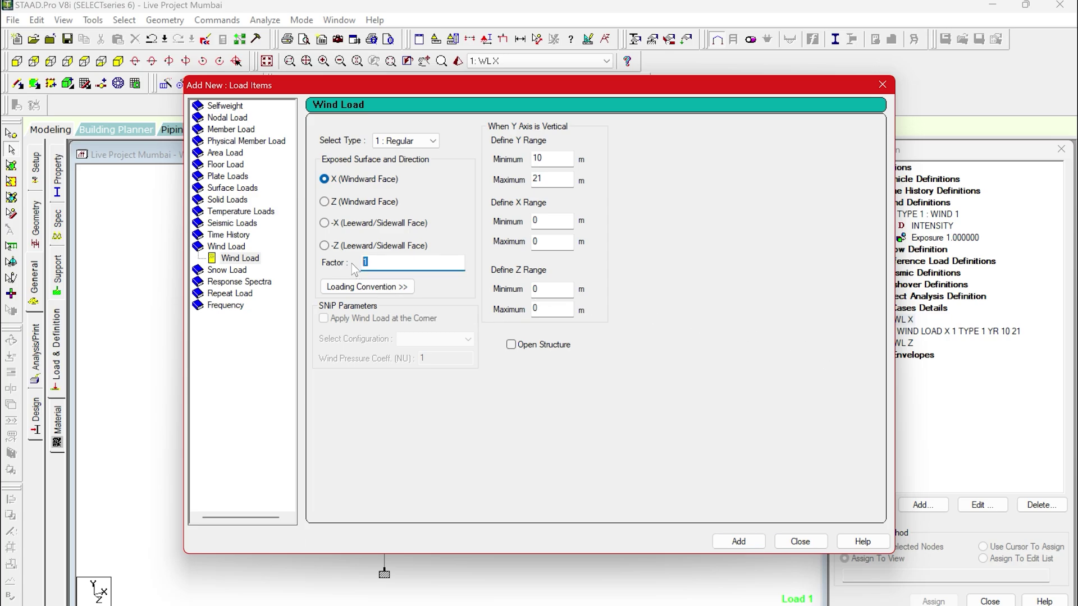
text(-1)
click(739, 541)
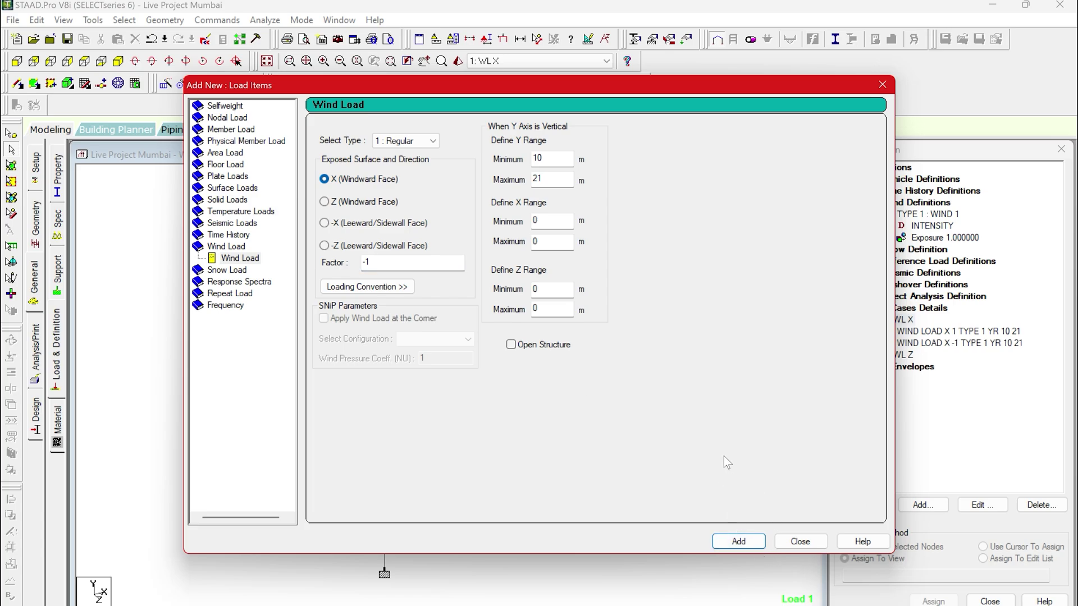
click(797, 542)
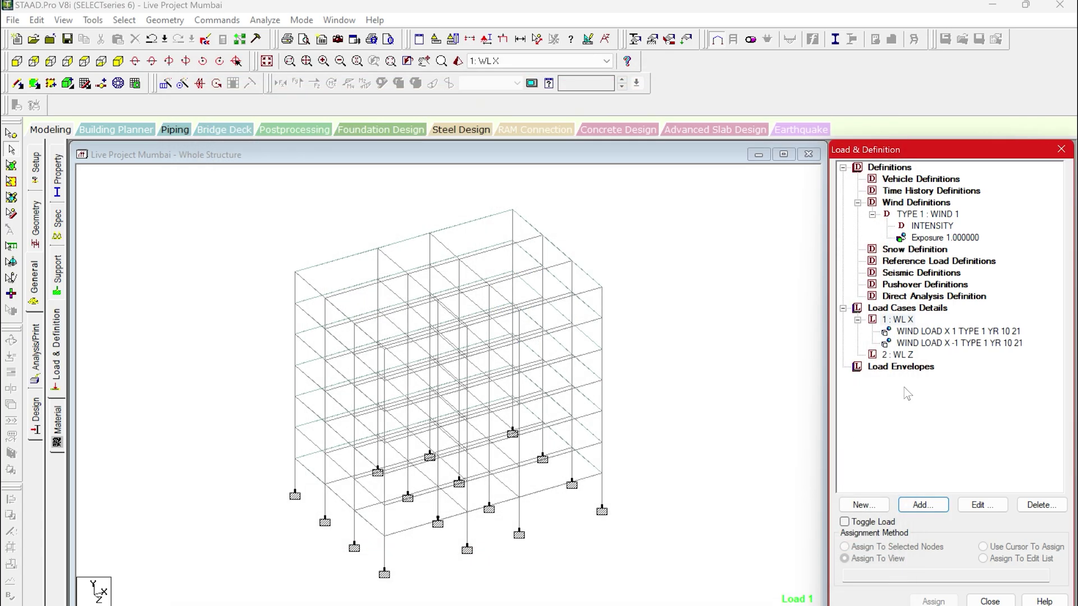
Add a type 1 wind load to case WL Z on the Z windward face, factor 1, Y range 10 to 21 m, saving the file when asked
click(904, 356)
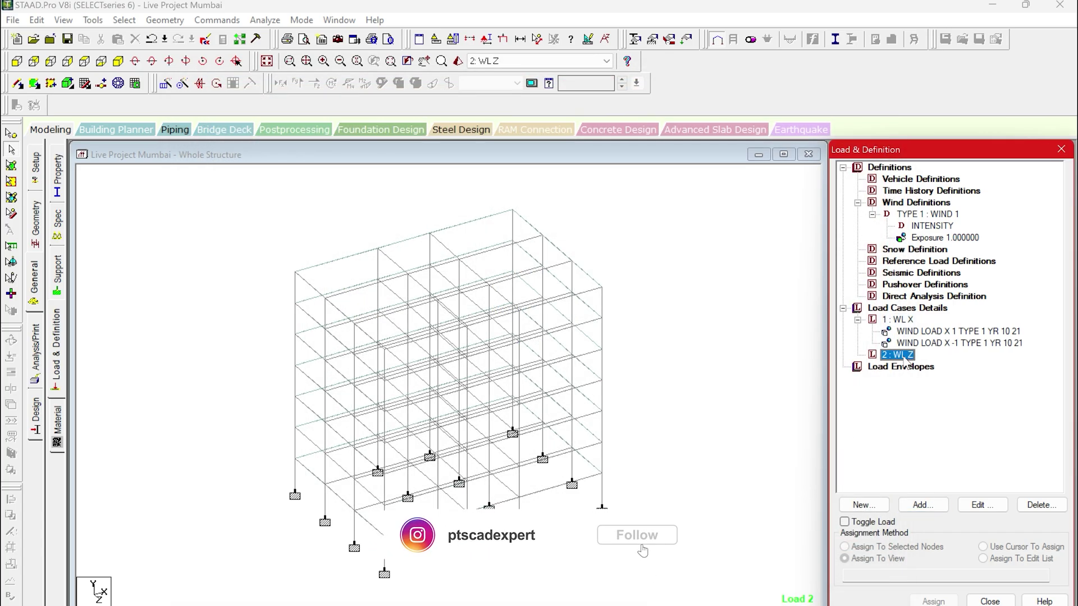
click(923, 505)
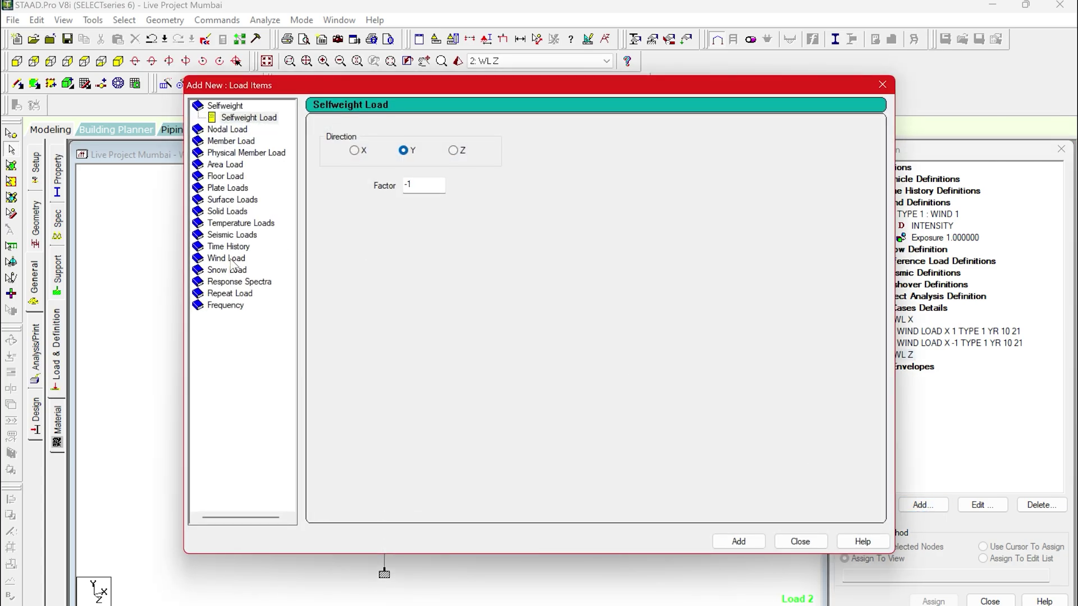
click(231, 258)
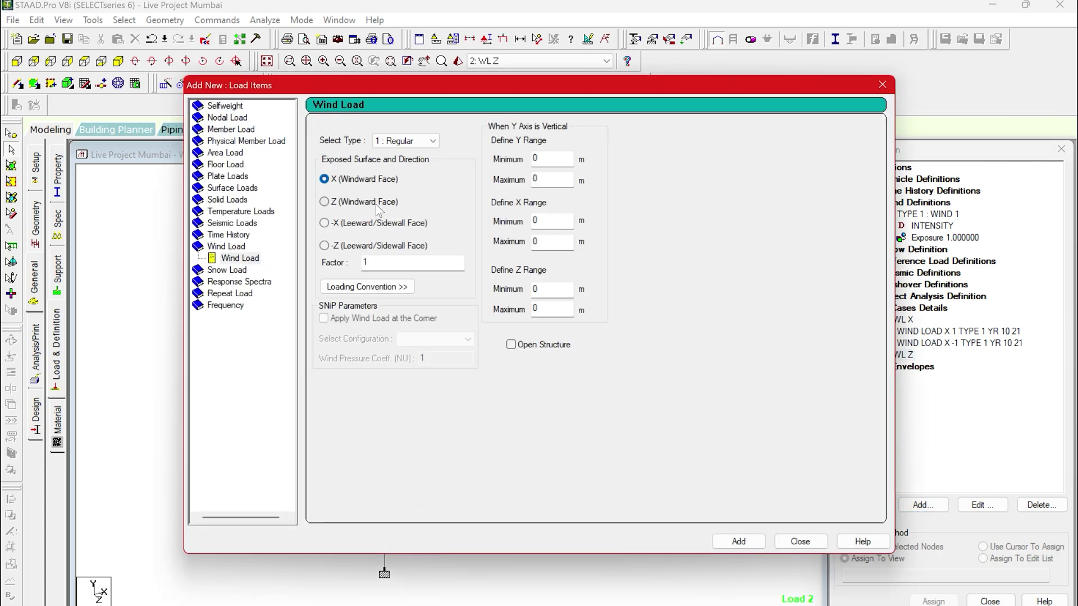
click(371, 202)
double_click(537, 159)
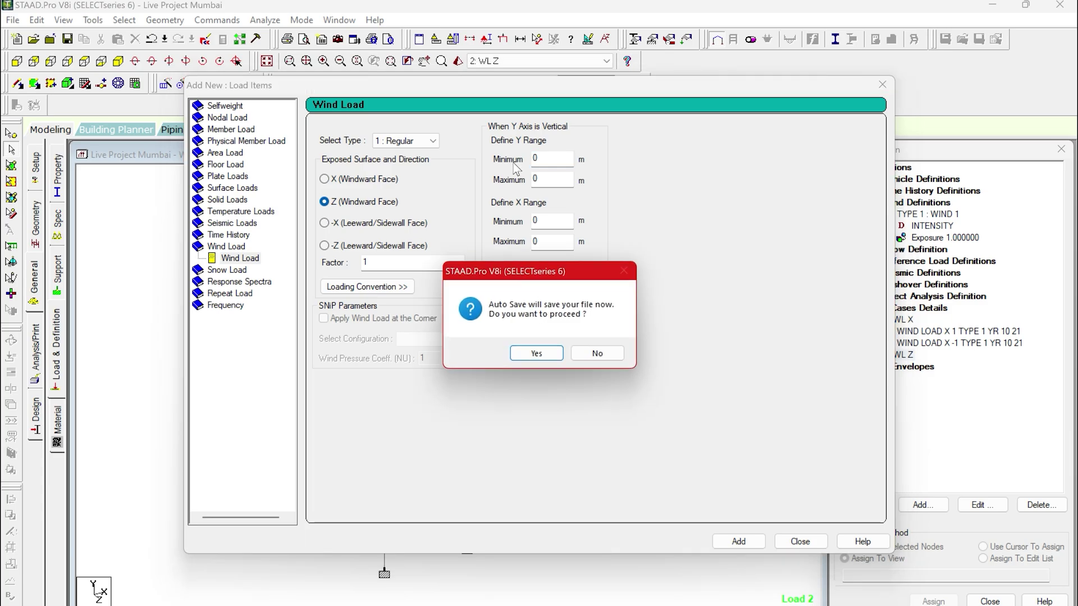
click(535, 353)
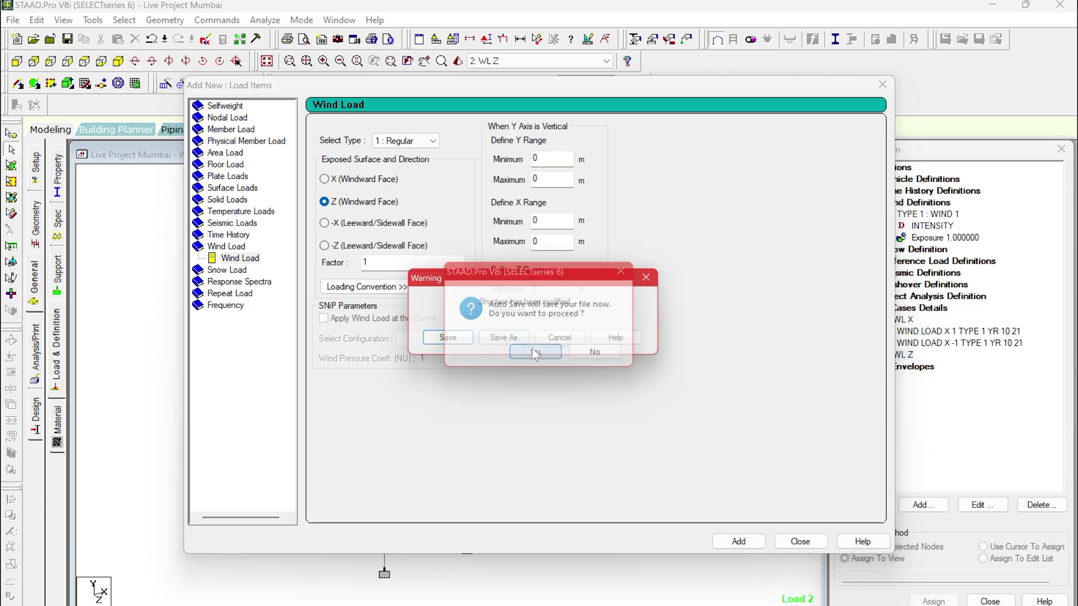
click(449, 342)
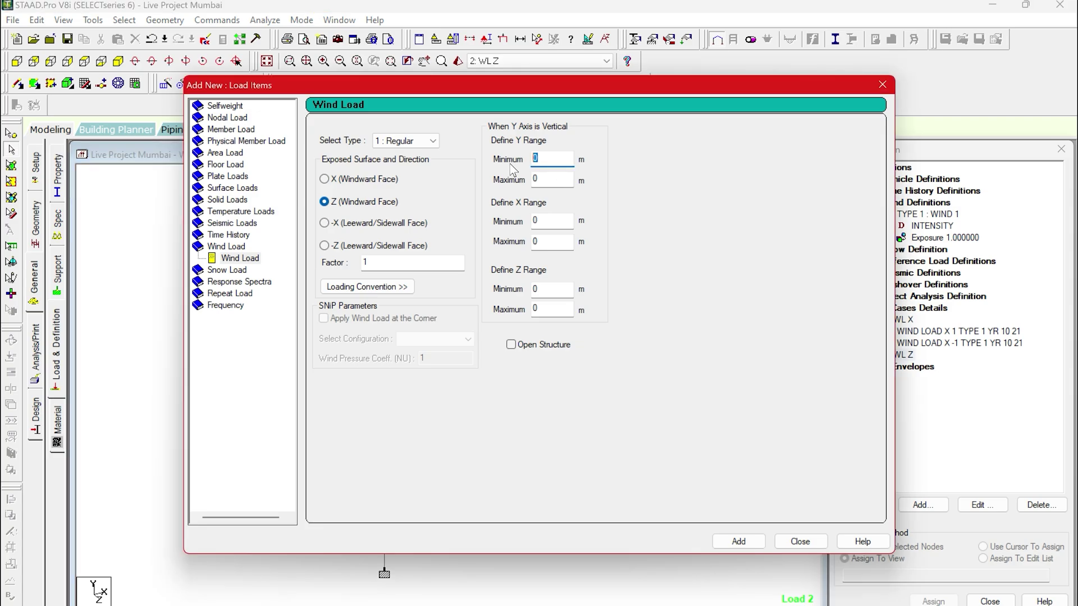
text(10)
key(Tab)
text(21)
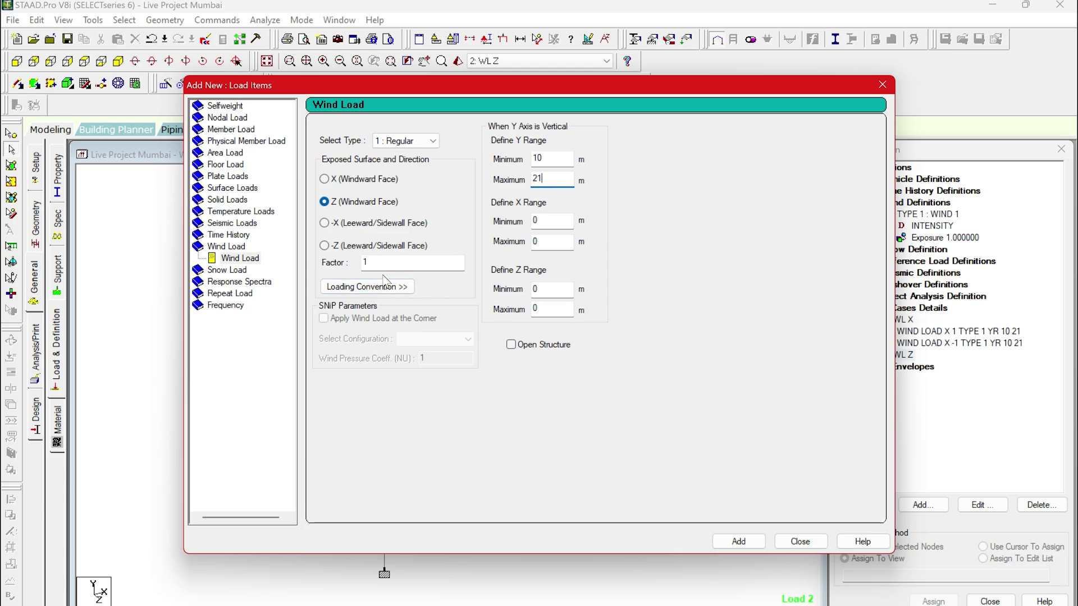
click(738, 541)
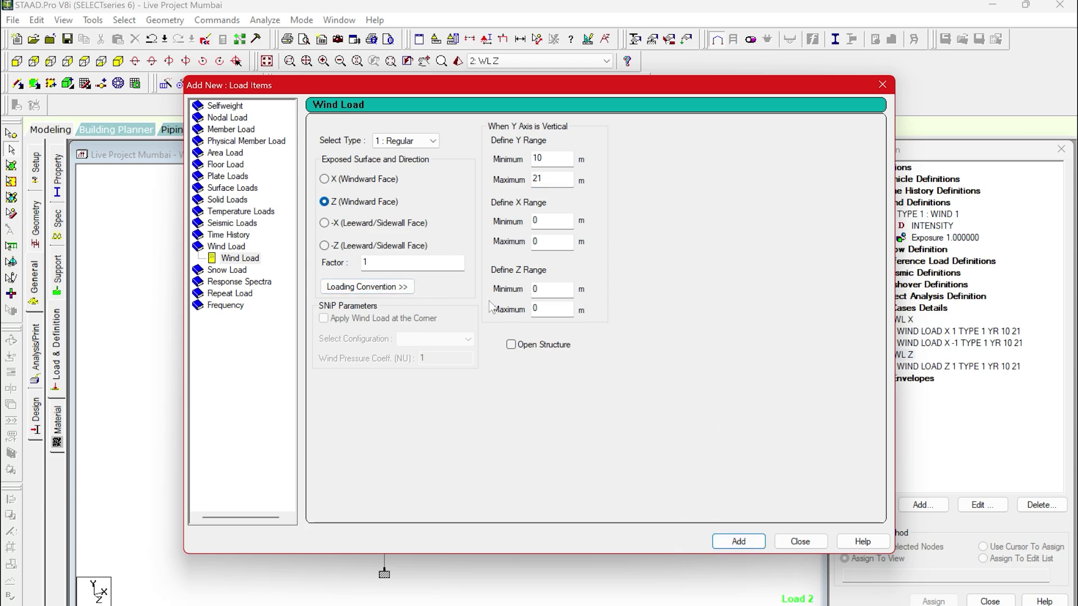
Add a Z windward load with factor -1 to WL Z, close the dialog, and display each Z and X wind load on the frame
drag(380, 263, 340, 266)
text(-)
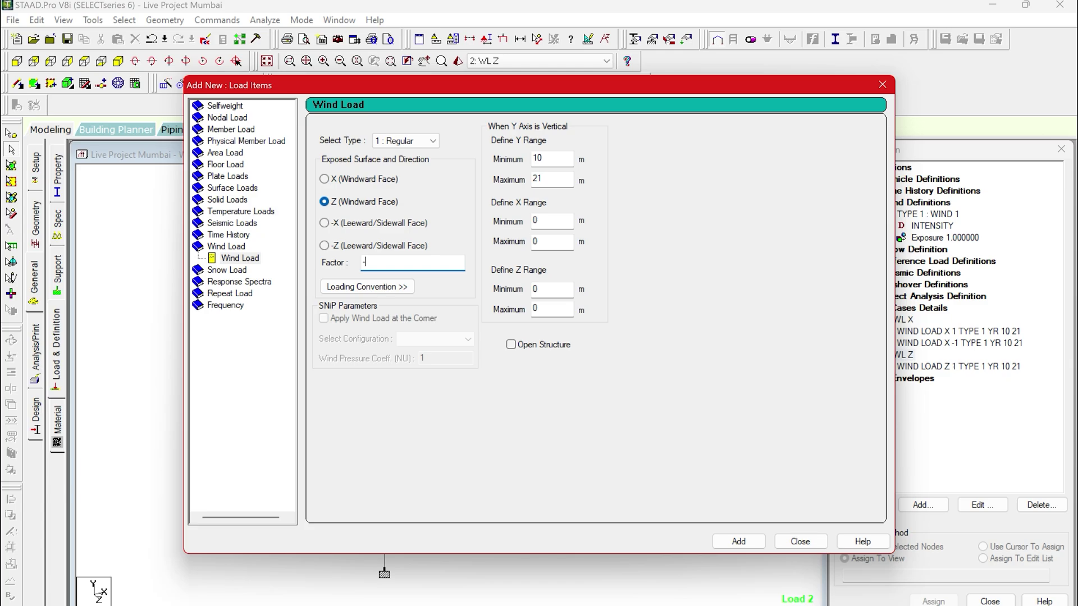
text(1)
click(739, 541)
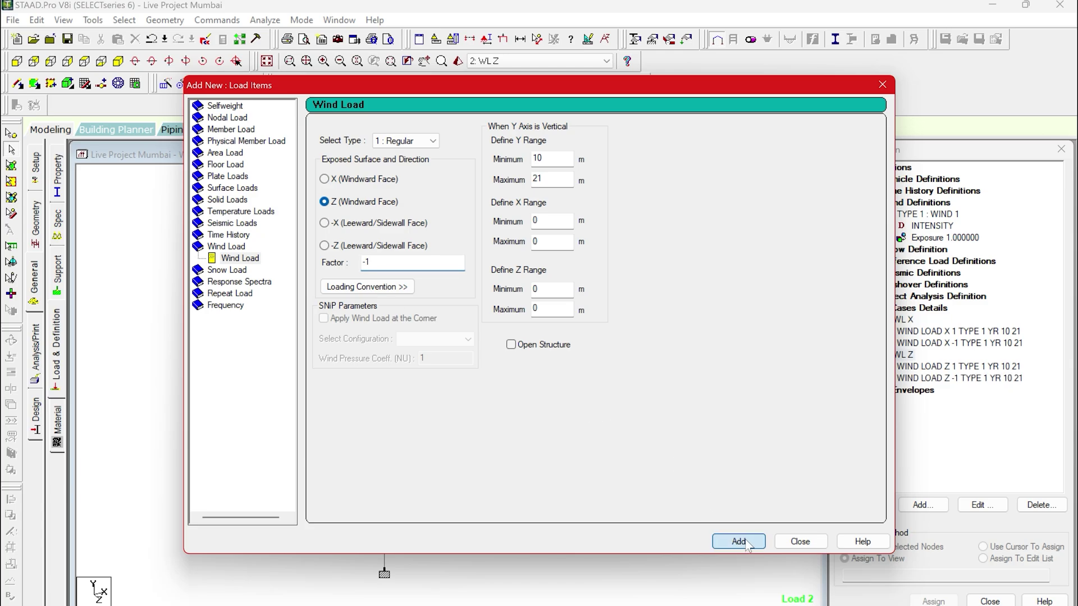
click(810, 542)
click(916, 378)
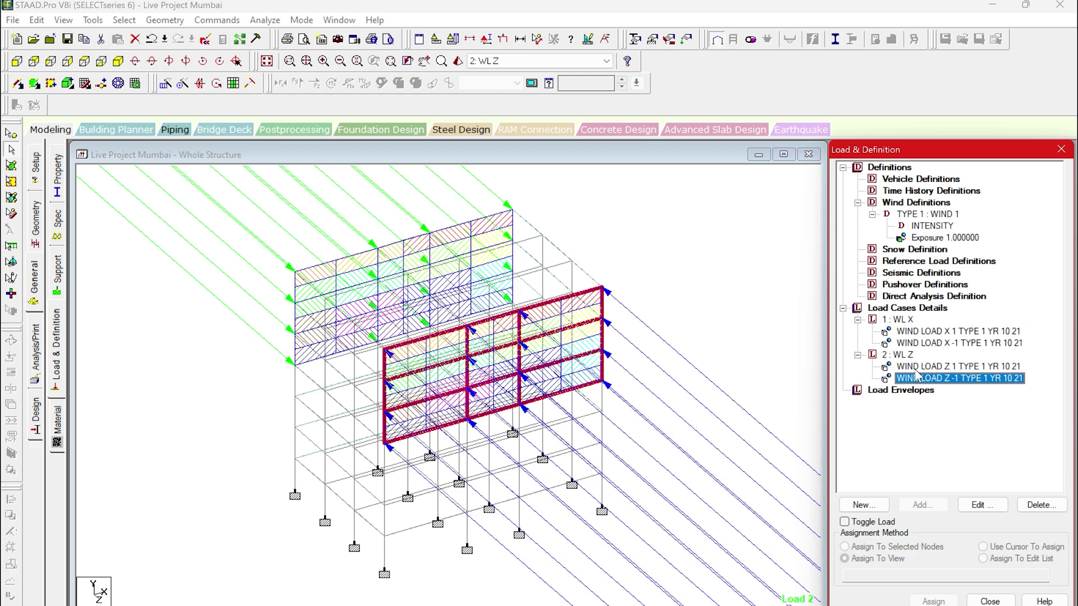
click(916, 367)
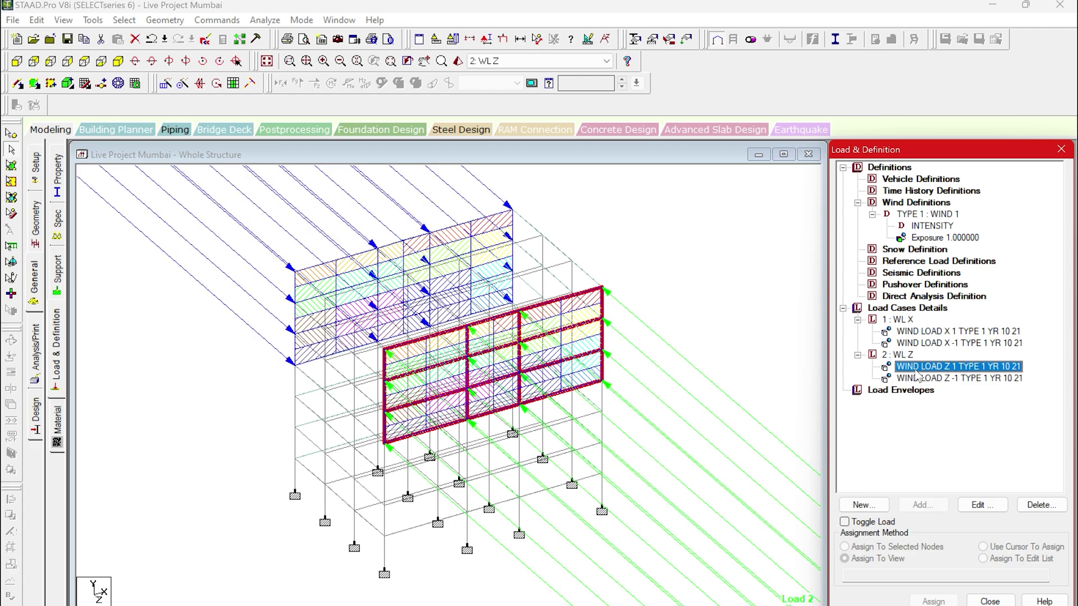
click(921, 343)
click(921, 331)
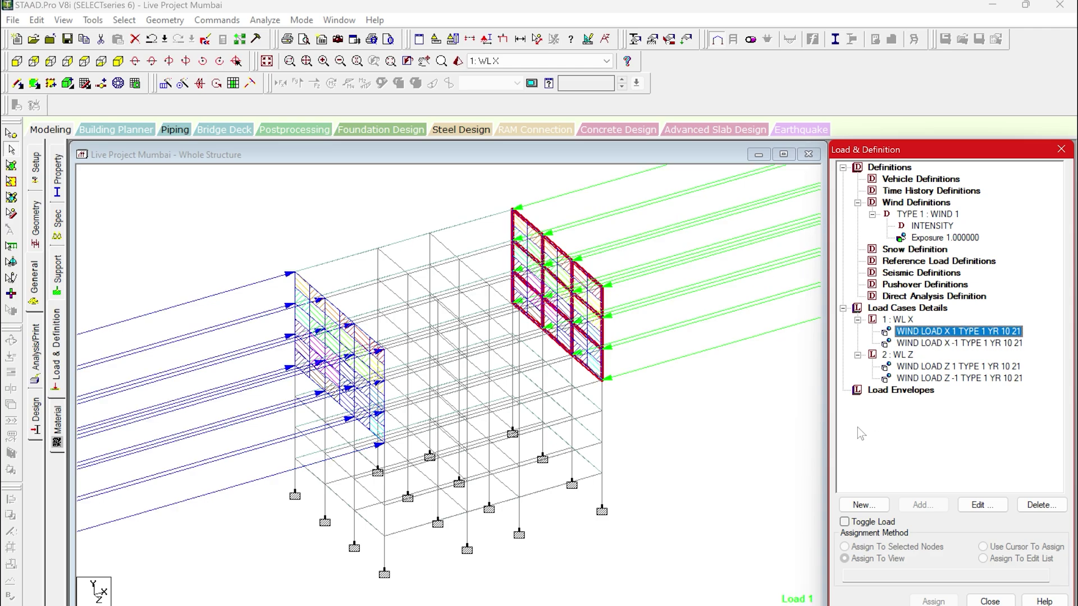
Add primary load case 3 with loading type Dead and the title DL
click(908, 309)
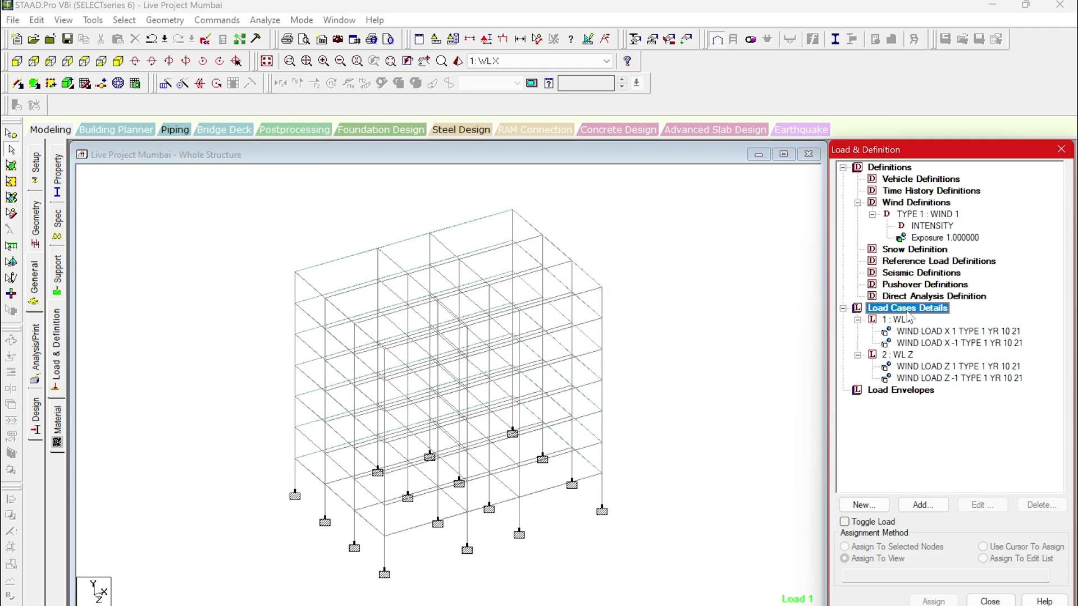
click(924, 504)
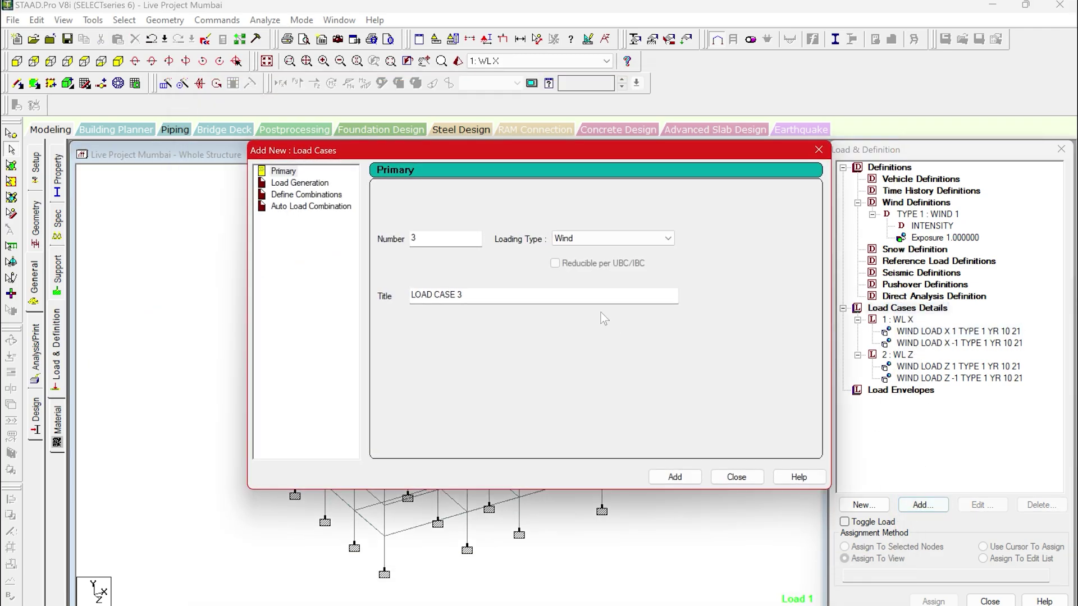
click(597, 238)
click(599, 251)
key(Tab)
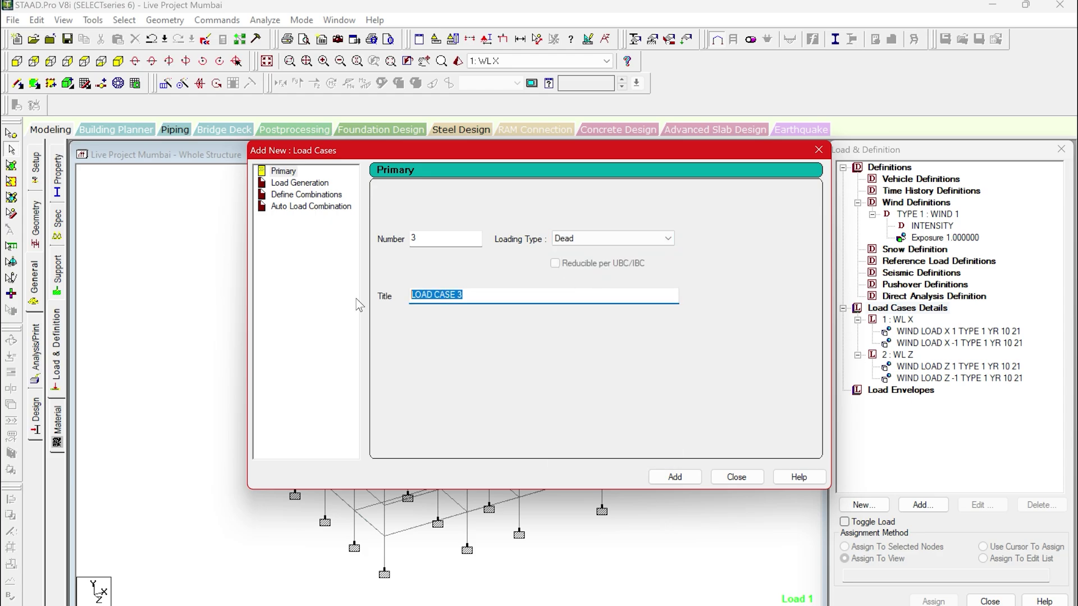
text(DL)
click(672, 476)
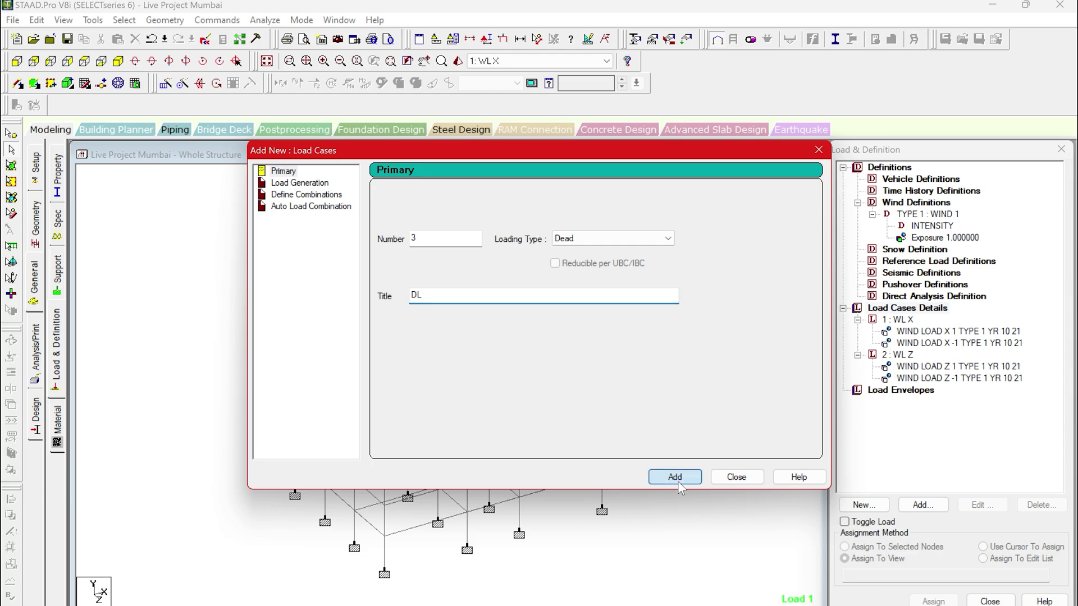
Add primary load case 4 with loading type Live and the title LL, and close the load case dialog
click(588, 242)
click(588, 257)
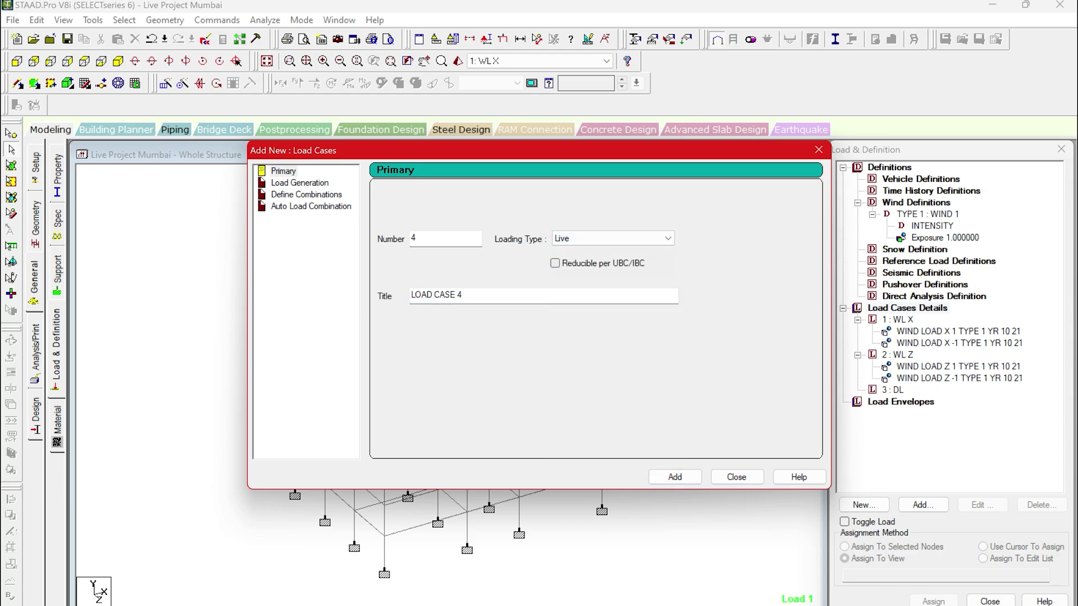
key(Tab)
text(LL)
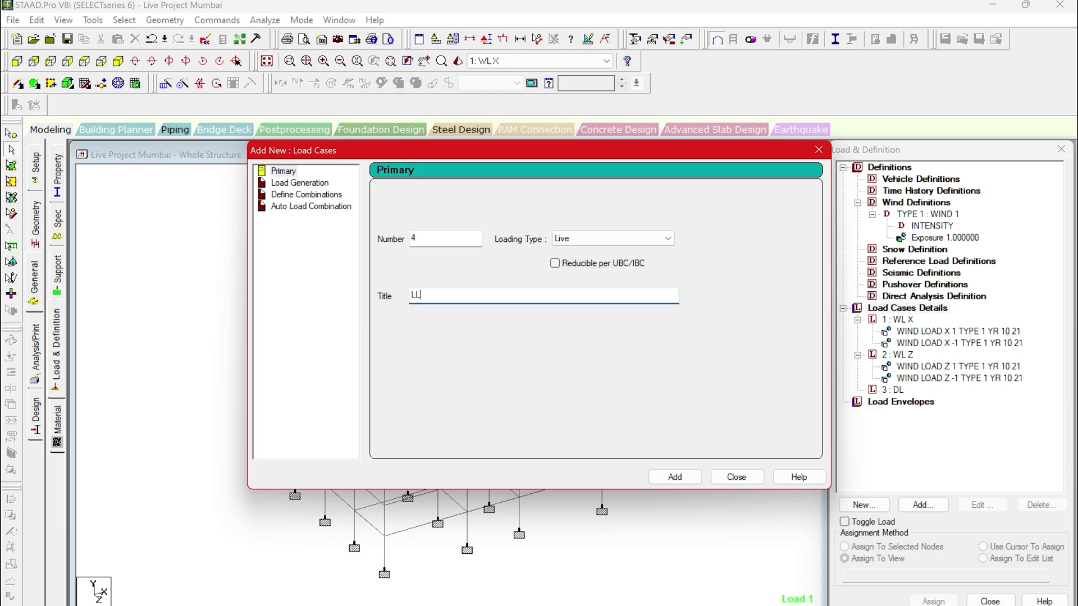
click(676, 477)
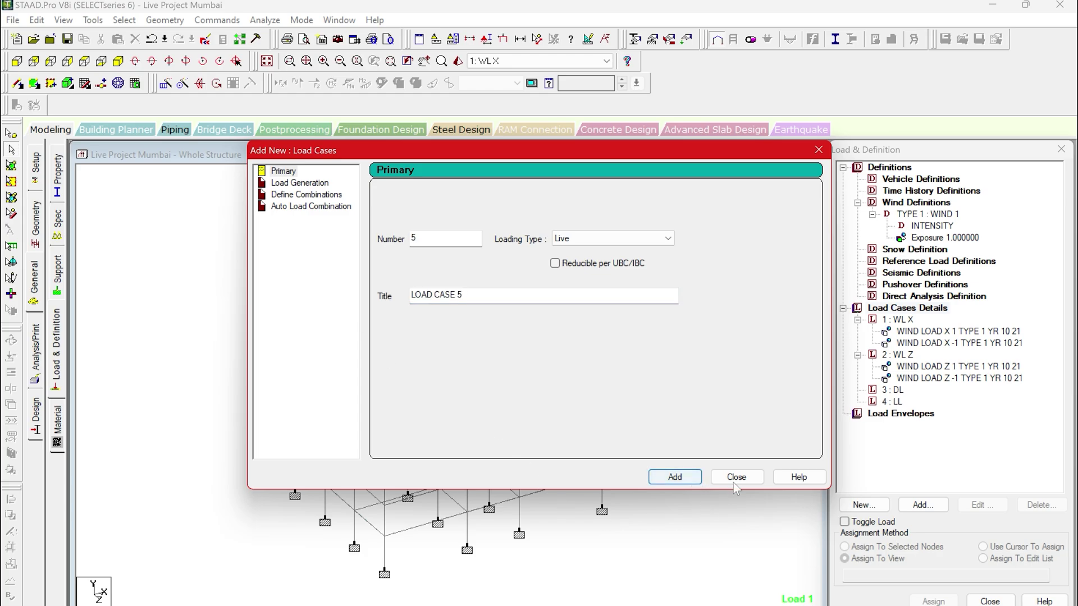
click(736, 477)
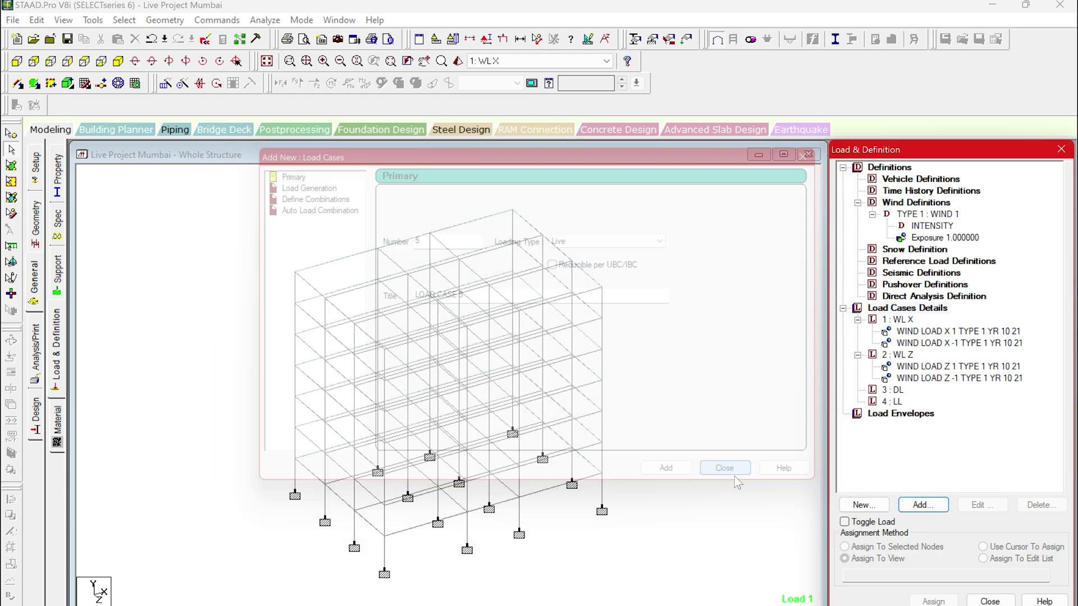
Add a selfweight load in the Y direction with factor -1 to case DL and move the dialog clear of the load list
click(893, 390)
click(929, 506)
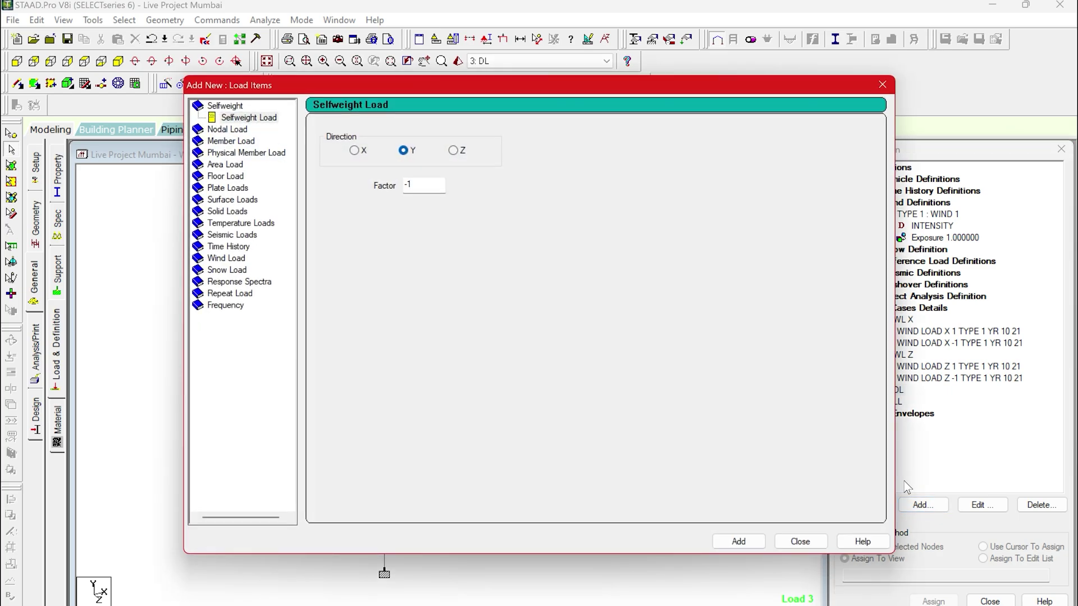
click(727, 544)
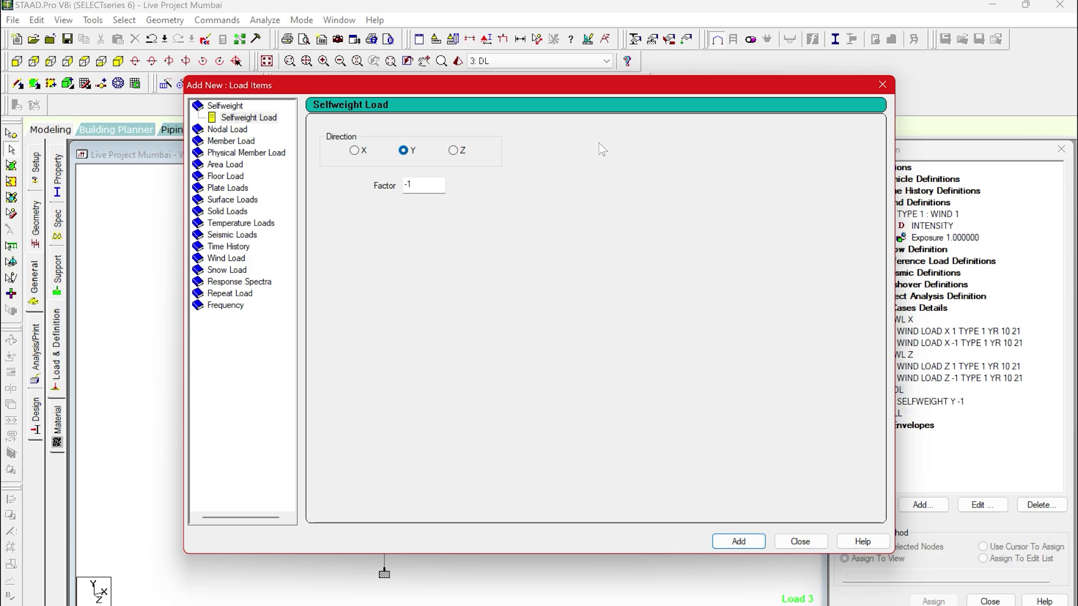
drag(601, 88, 461, 84)
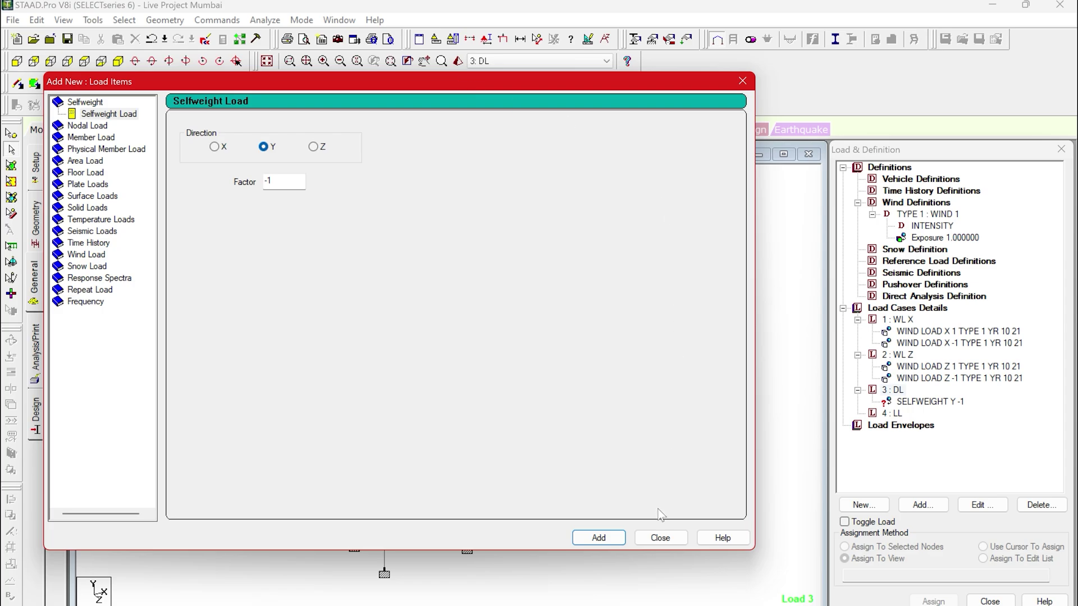
Check the structure's loading details in PowerPoint, return to STAAD.Pro and open the floor load settings for case DL
key(alt+Tab)
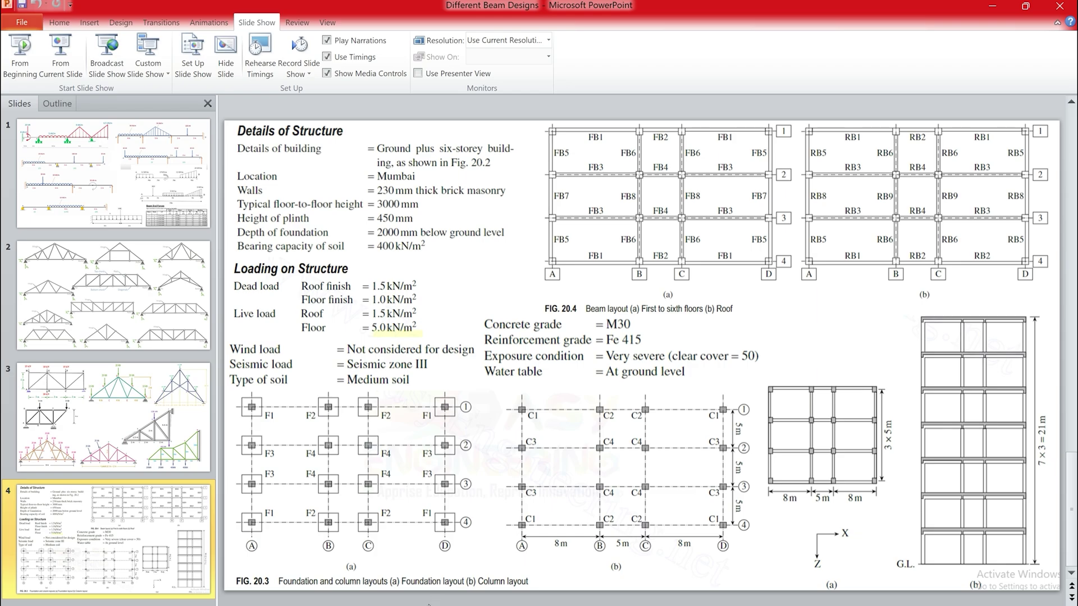
click(997, 6)
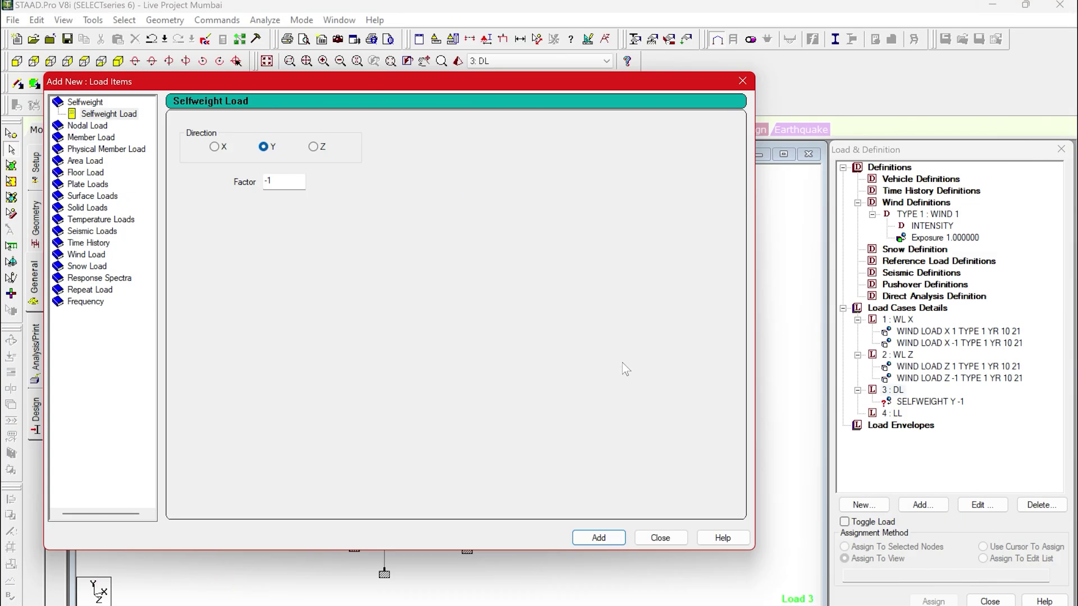
click(101, 139)
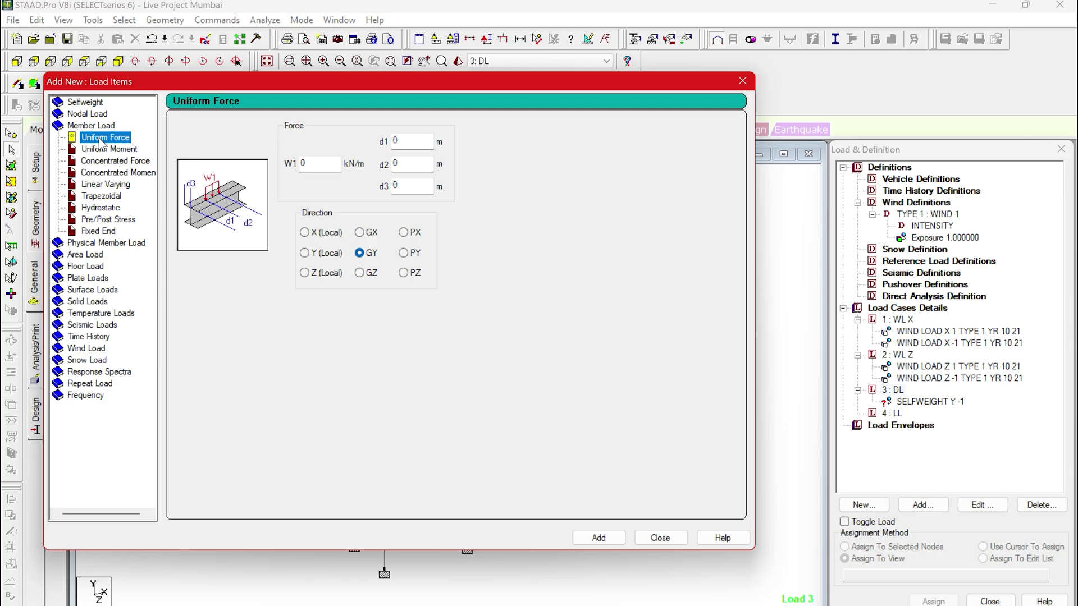
click(93, 268)
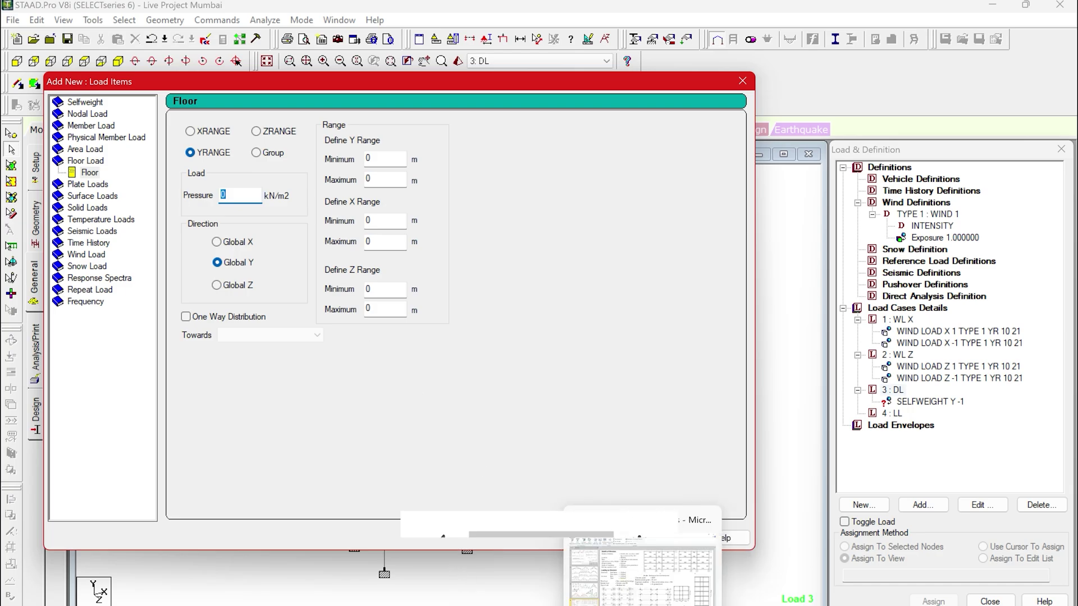
mouse_move(647, 570)
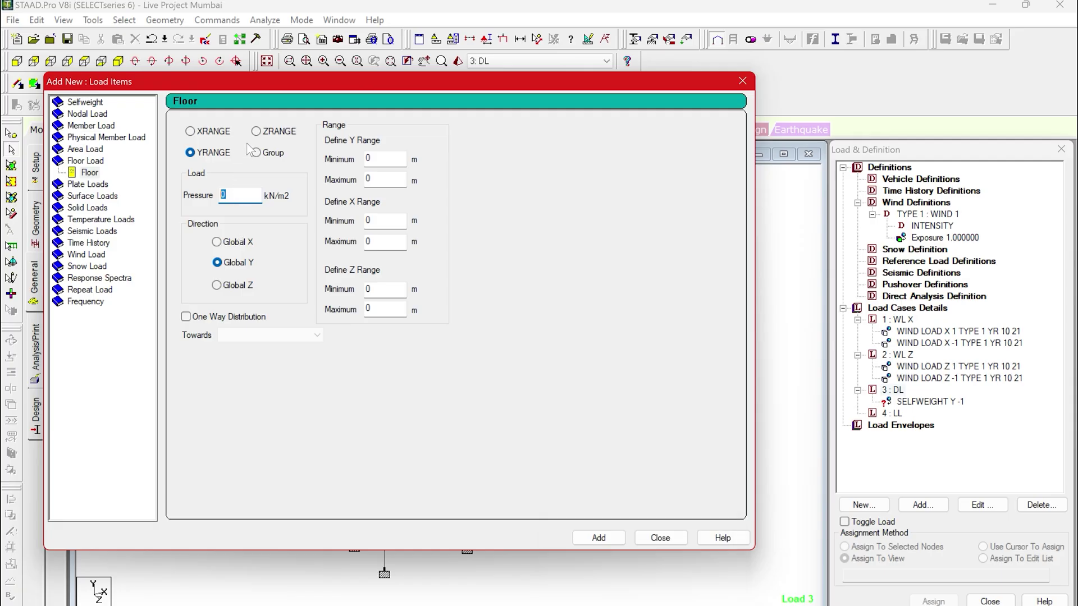
Add a floor load of -1.5 kN/m2 in global Y over the Y range 21 to 21 m to load case DL
text(-1.5)
key(Tab)
text(21)
key(Tab)
text(21)
click(600, 539)
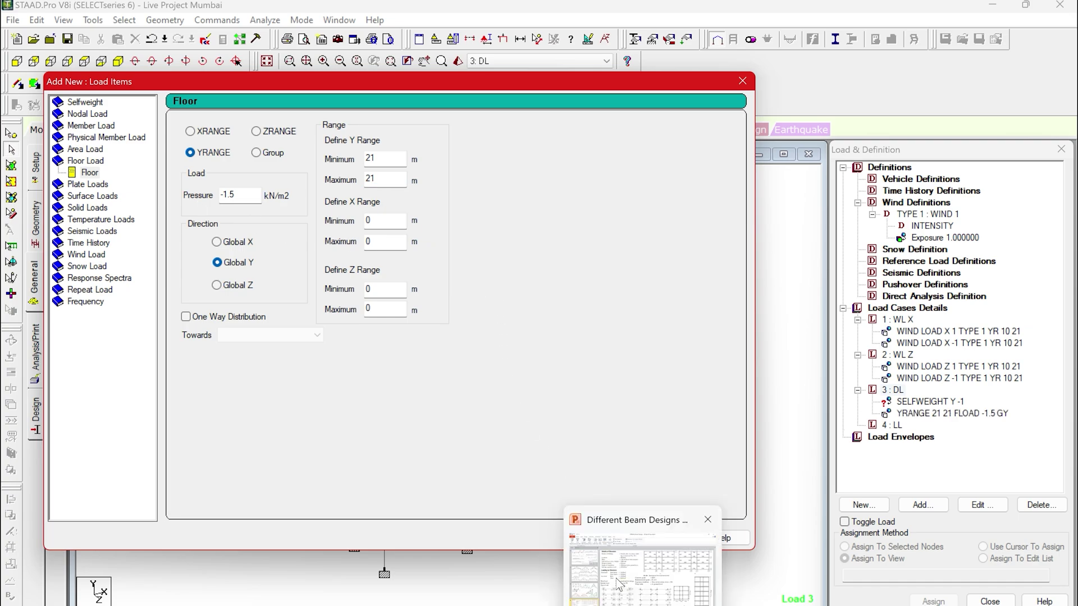
Check the floor finish load on the PowerPoint slide and add a -1 kN/m2 floor load over Y range 3 to 21 m to DL
click(615, 579)
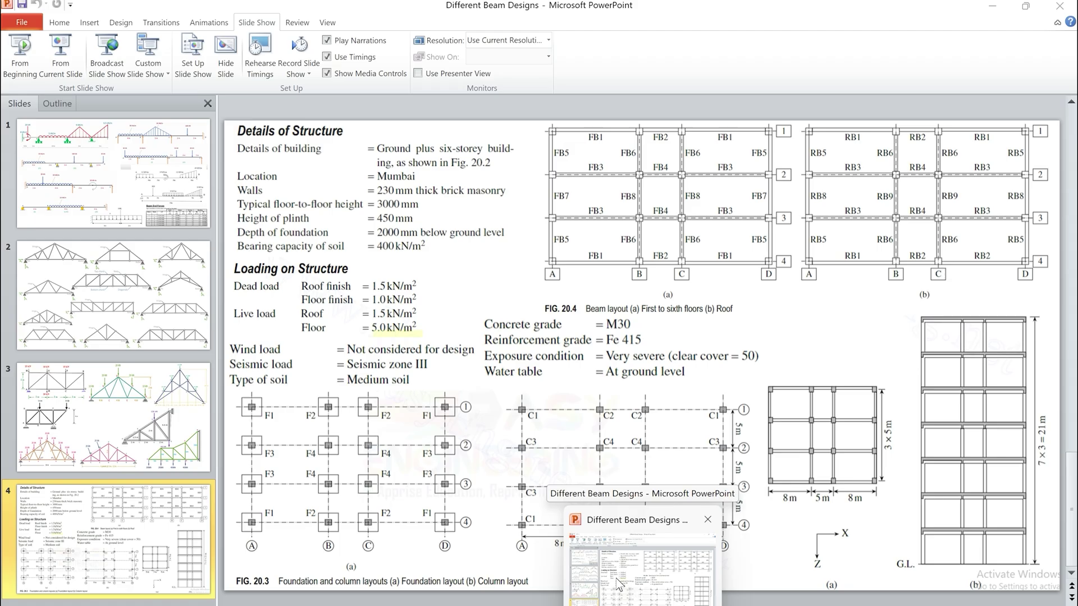
key(alt+Tab)
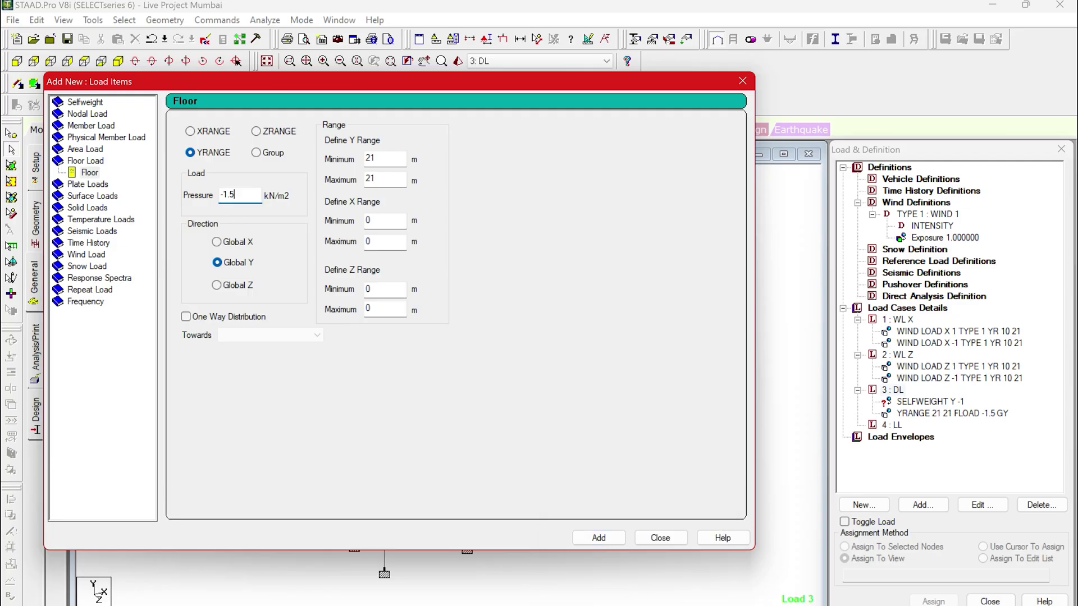
key(BackSpace)
key(BackSpace)
double_click(371, 158)
text(3)
click(598, 538)
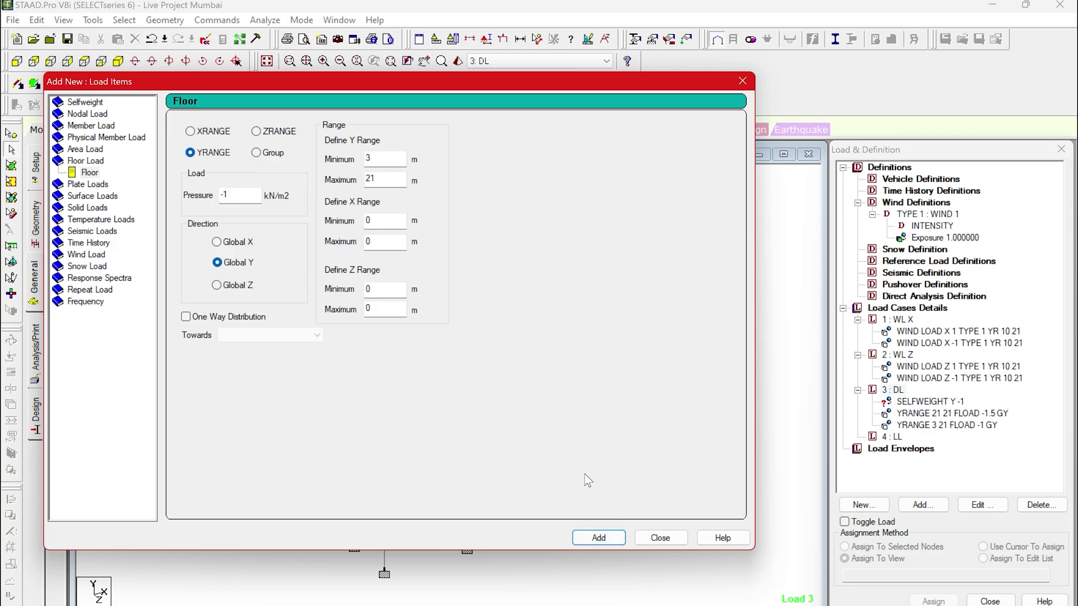
click(660, 539)
Add a floor load of -1.5 kN/m2 in global Y over the Y range 21 to 21 m to load case LL
click(893, 437)
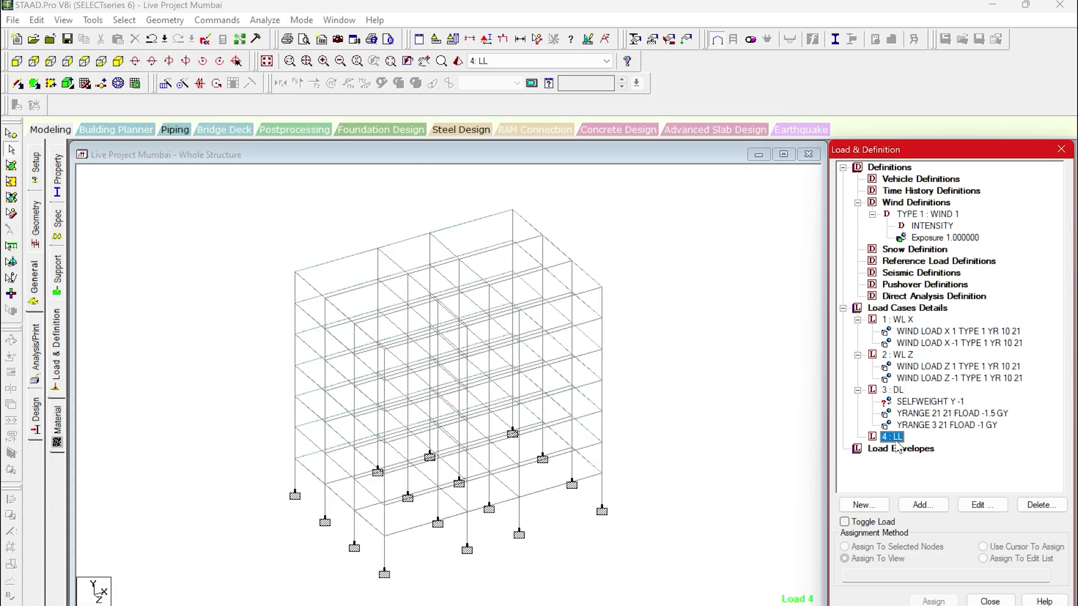
click(923, 505)
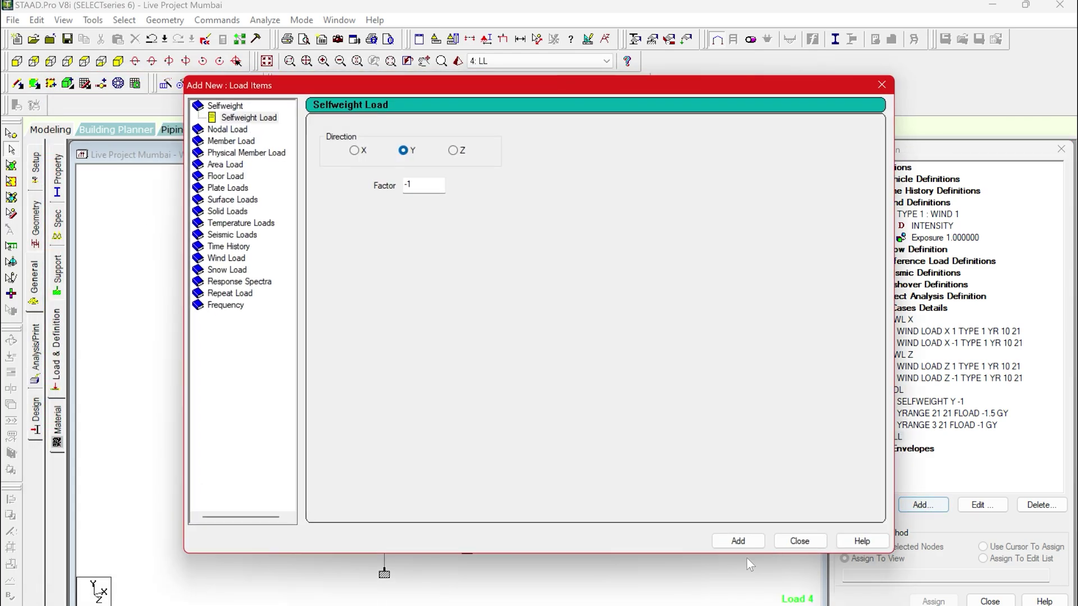
mouse_move(646, 596)
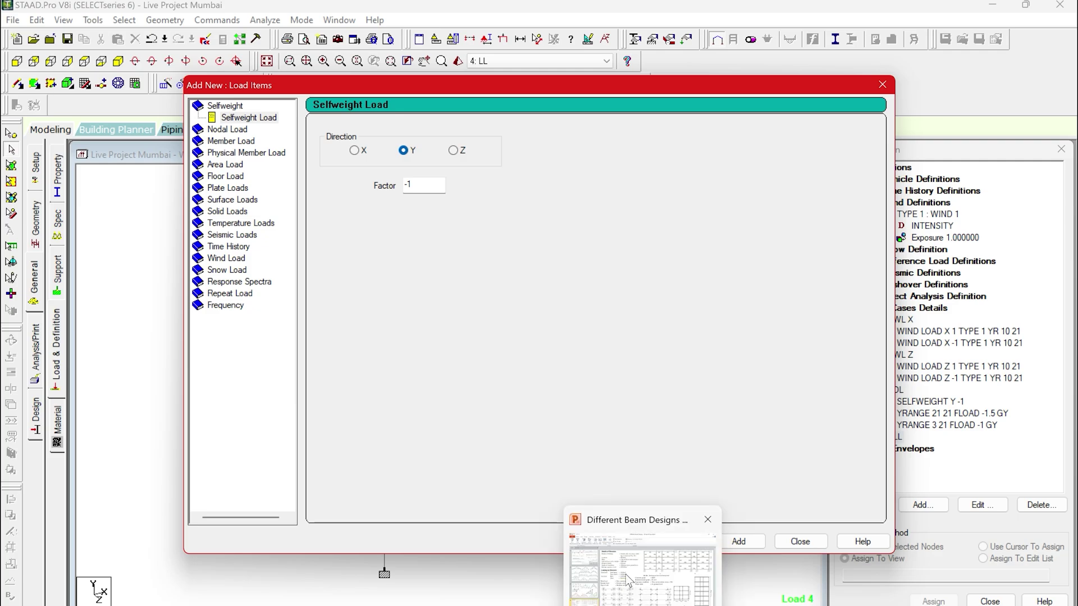
mouse_move(625, 574)
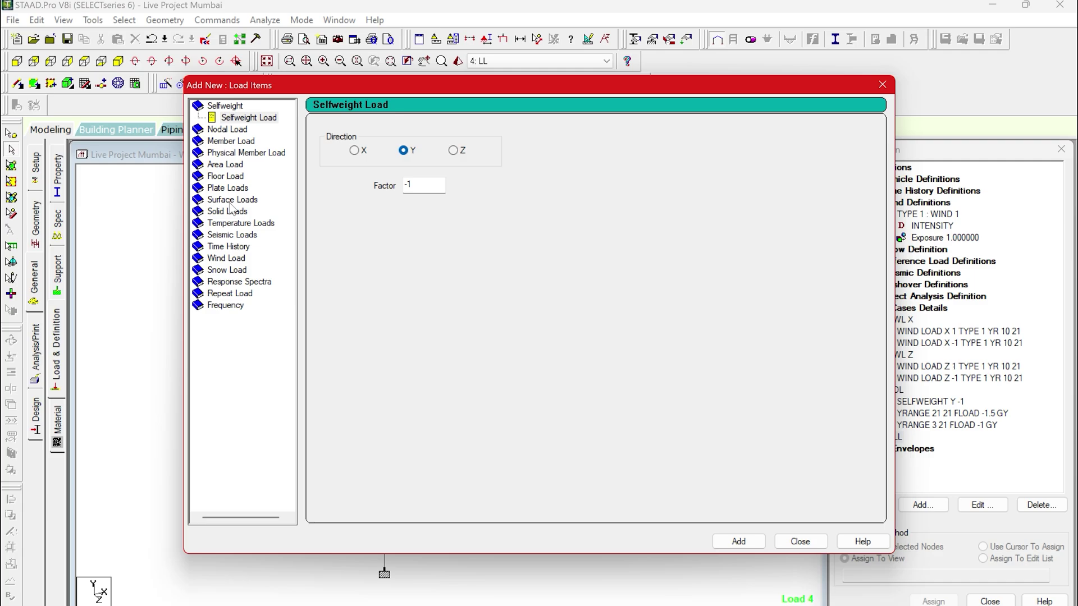
click(228, 178)
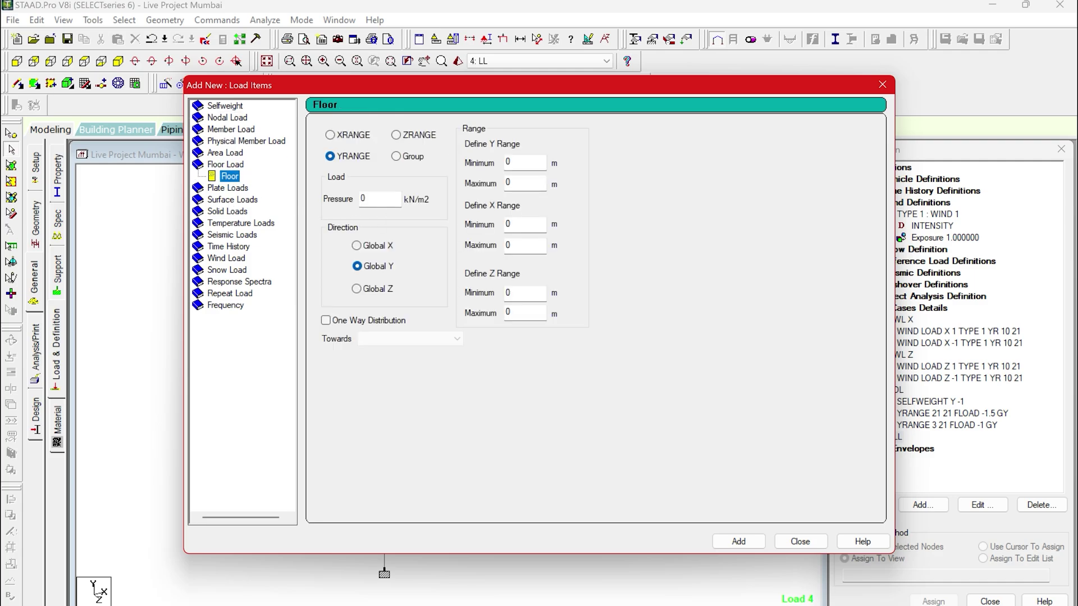
key(Tab)
text(-1.5)
key(Tab)
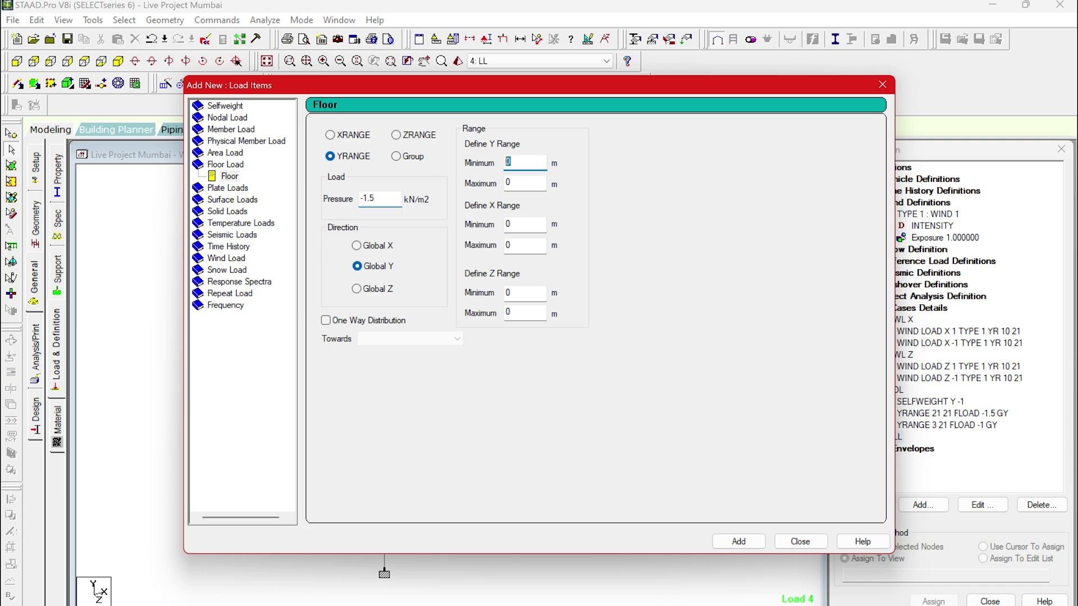
text(21)
key(Tab)
text(21)
click(731, 543)
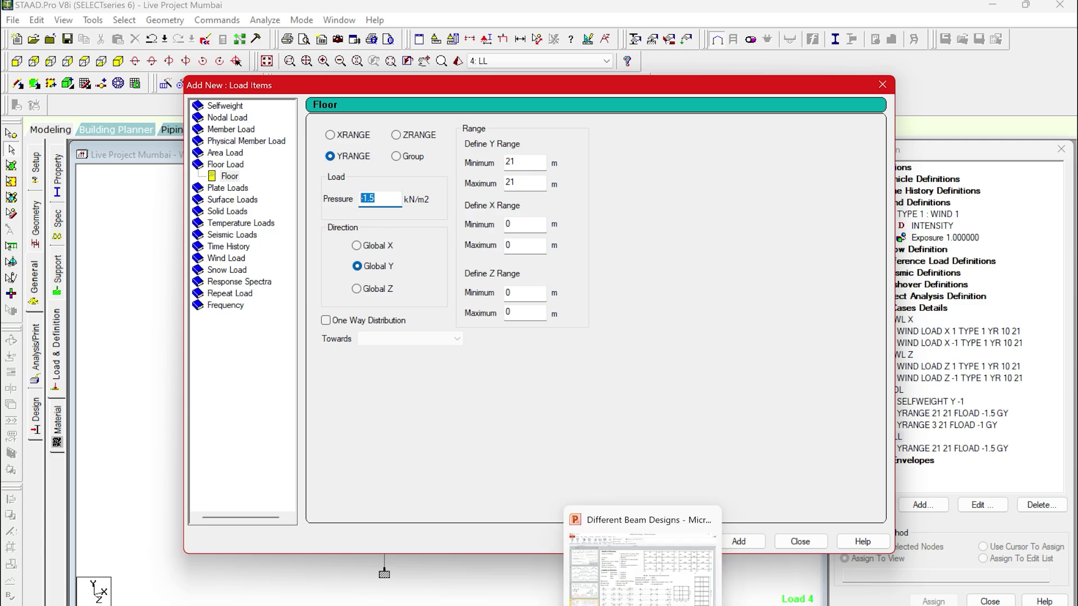
Check the floor live load on the PowerPoint slide and add a -5 kN/m2 floor load over Y range 3 to 21 m to LL
click(609, 594)
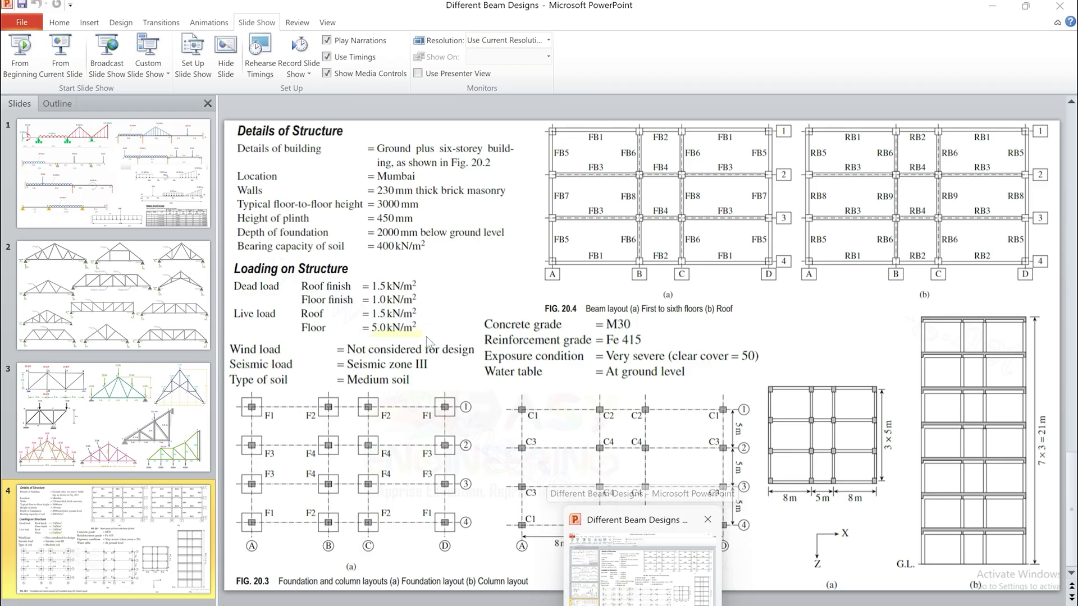
key(alt+Tab)
text(-)
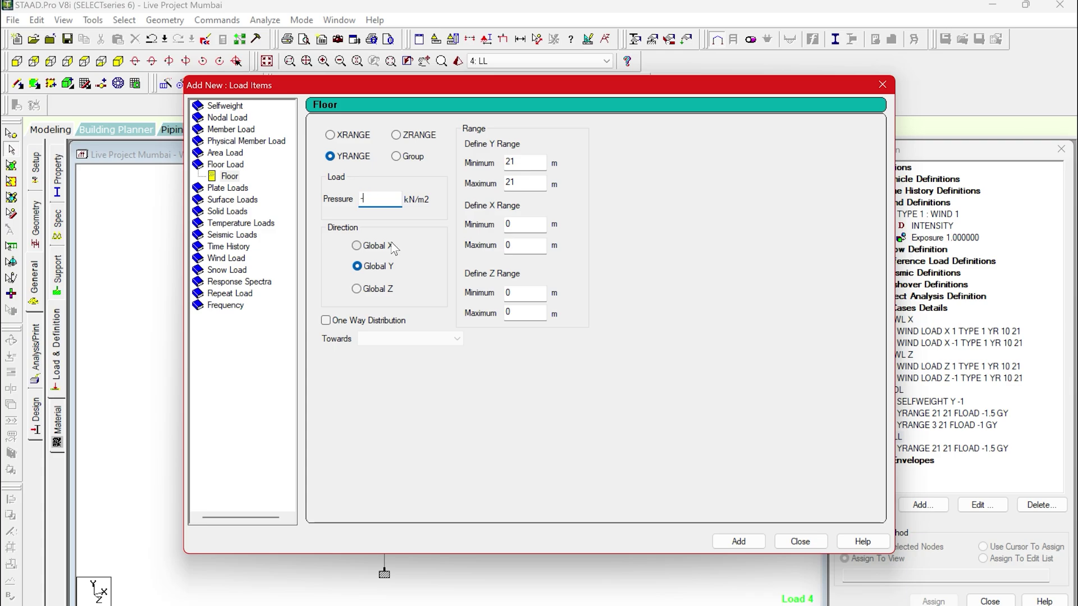
key(Tab)
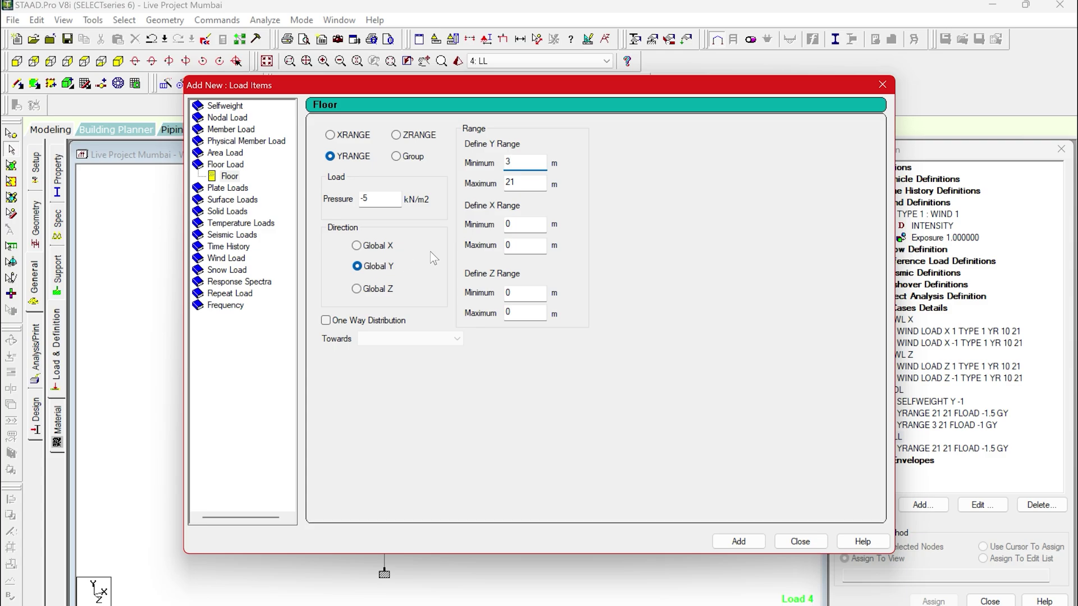
click(739, 541)
click(792, 542)
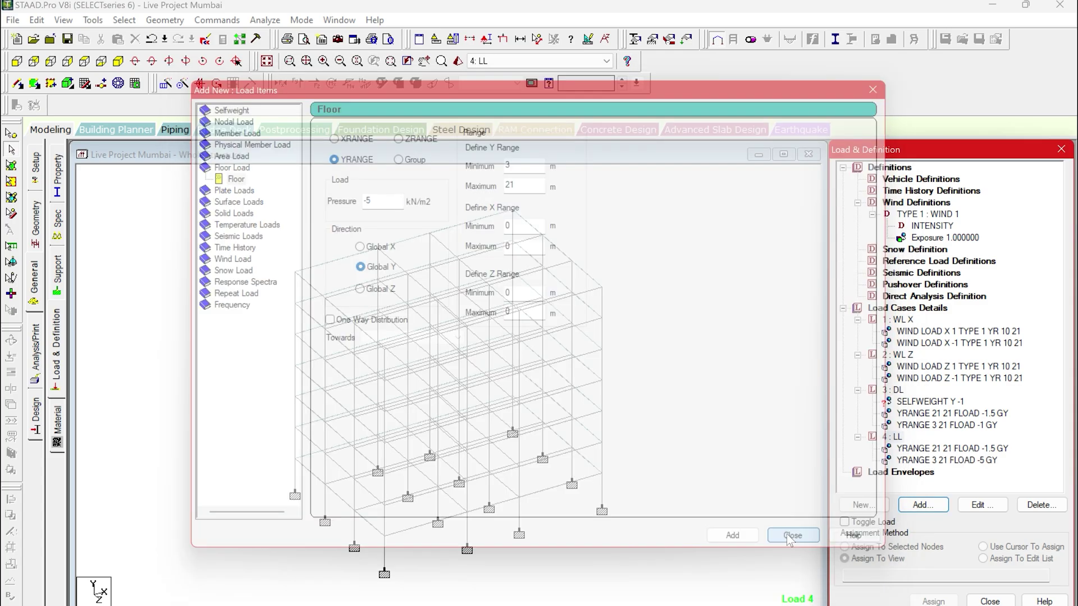
Display the LL and DL floor loads on the model and assign the DL selfweight to the whole view
click(926, 462)
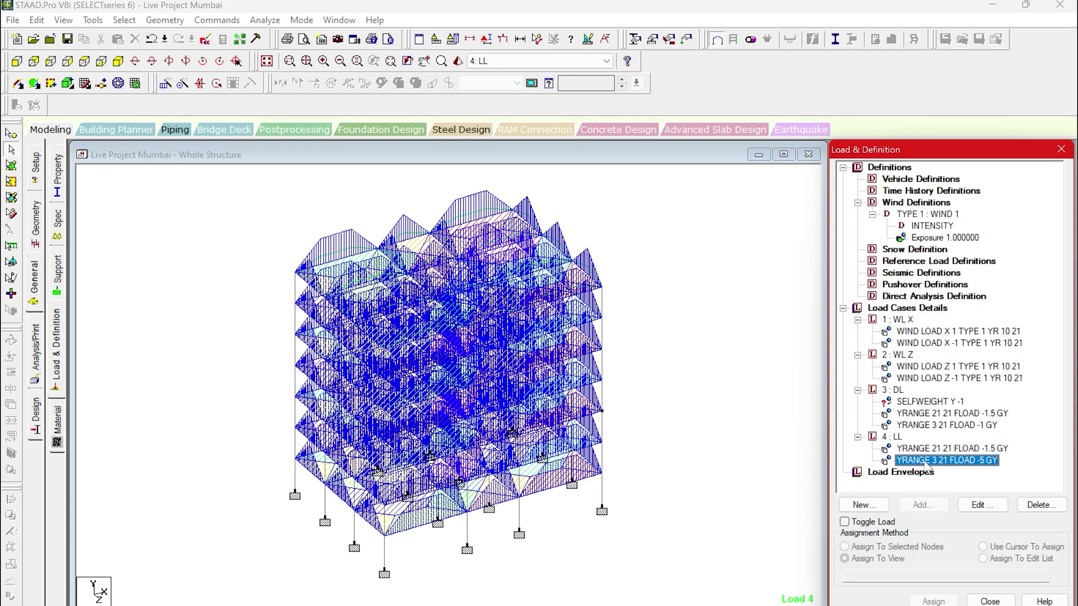
click(928, 449)
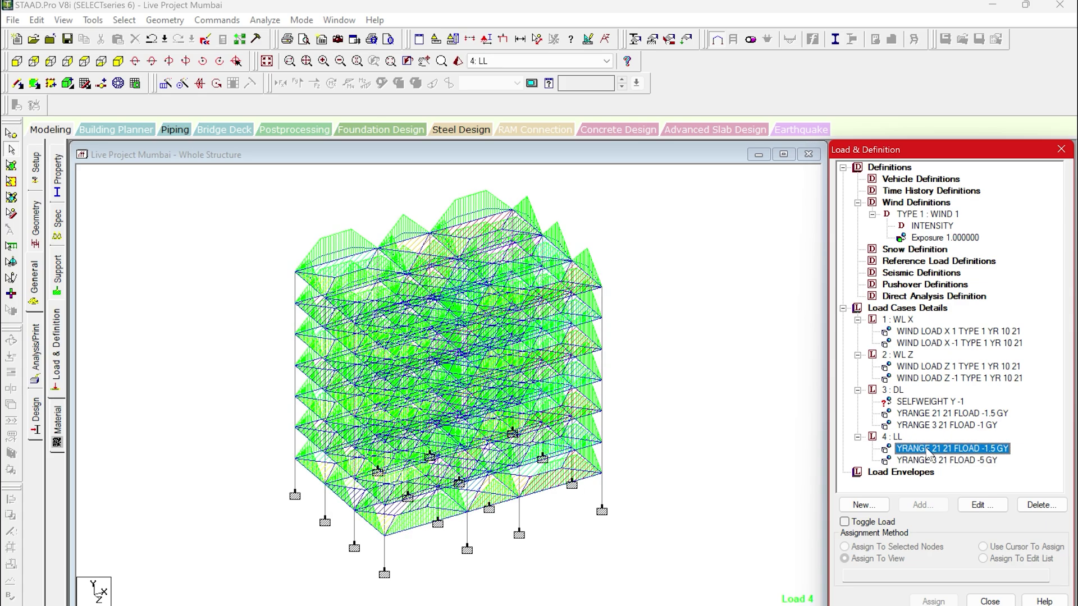
click(929, 425)
click(932, 414)
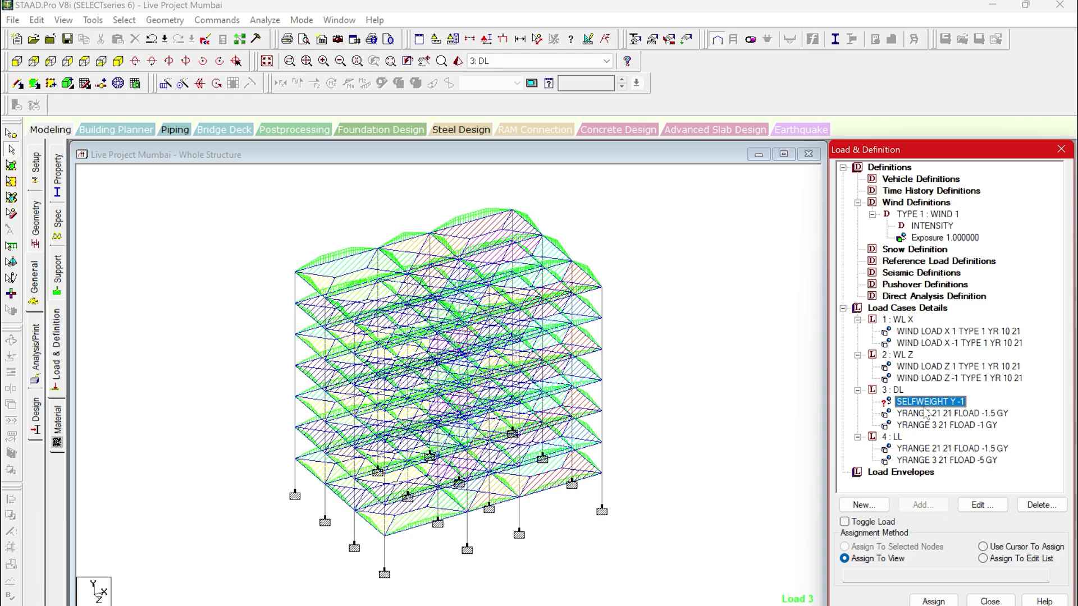
click(934, 601)
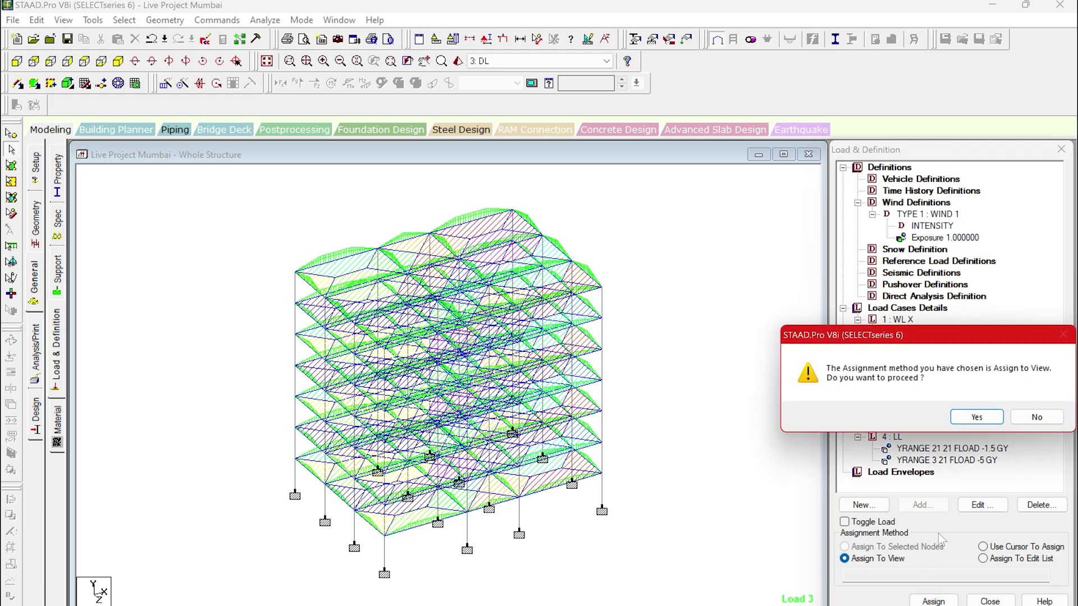
click(976, 418)
click(780, 353)
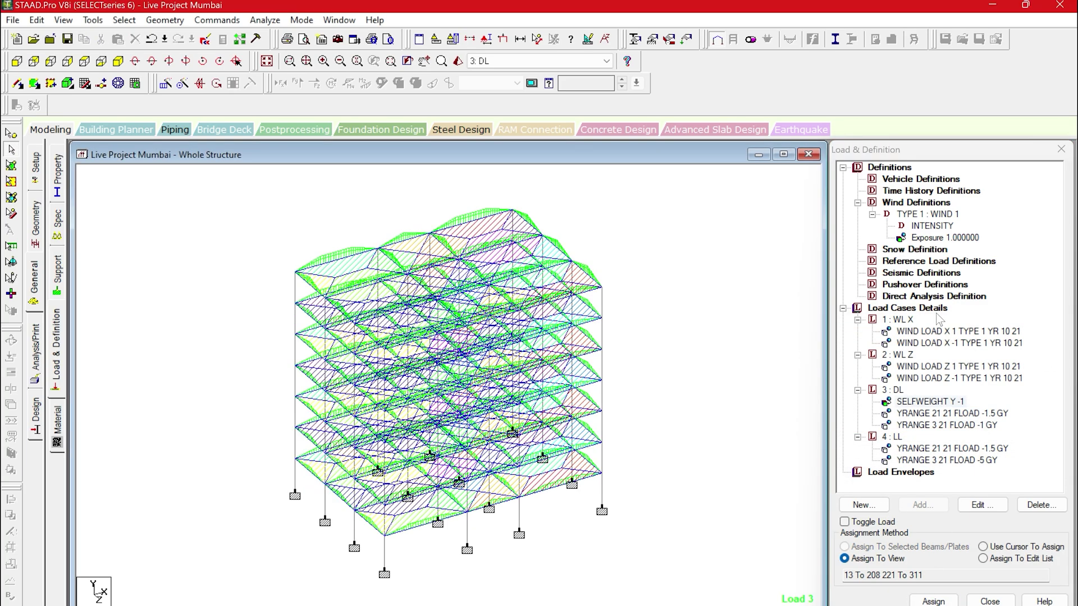
Add a Perform Analysis command with the print option All
click(37, 363)
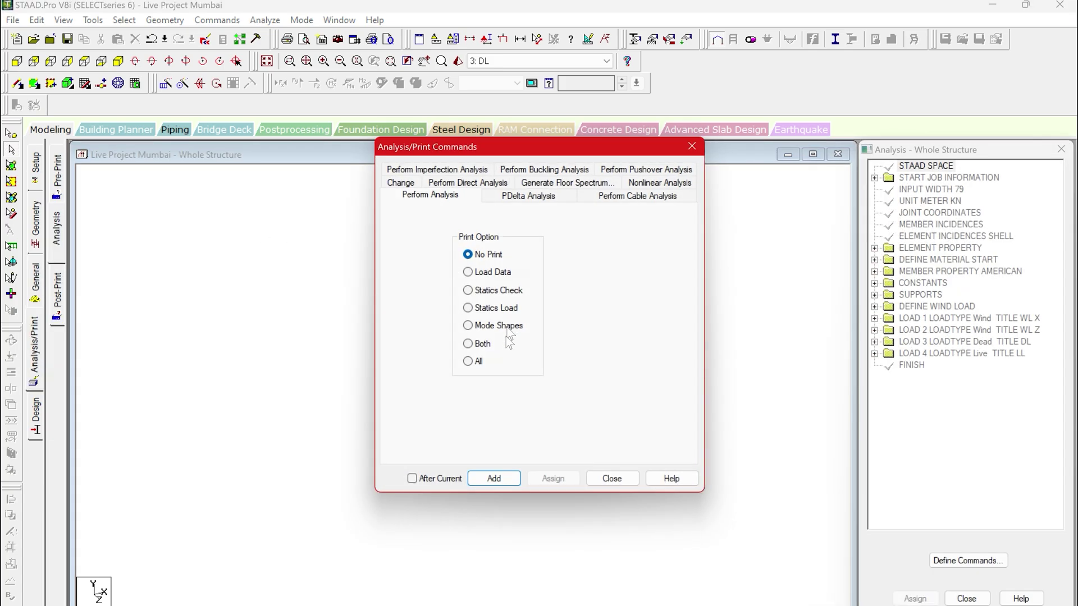
click(478, 362)
click(495, 479)
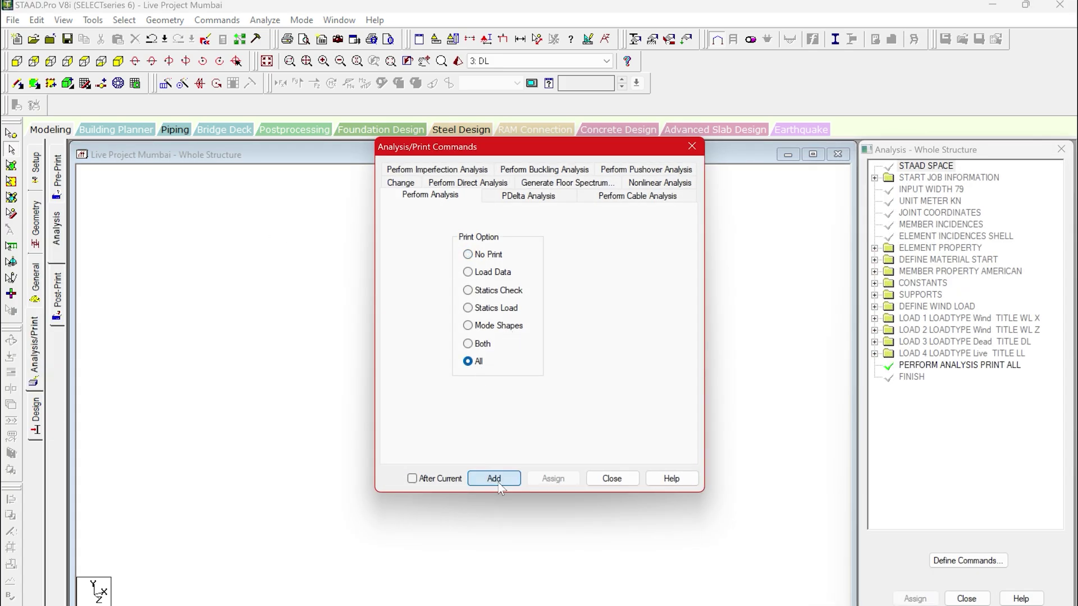
click(611, 479)
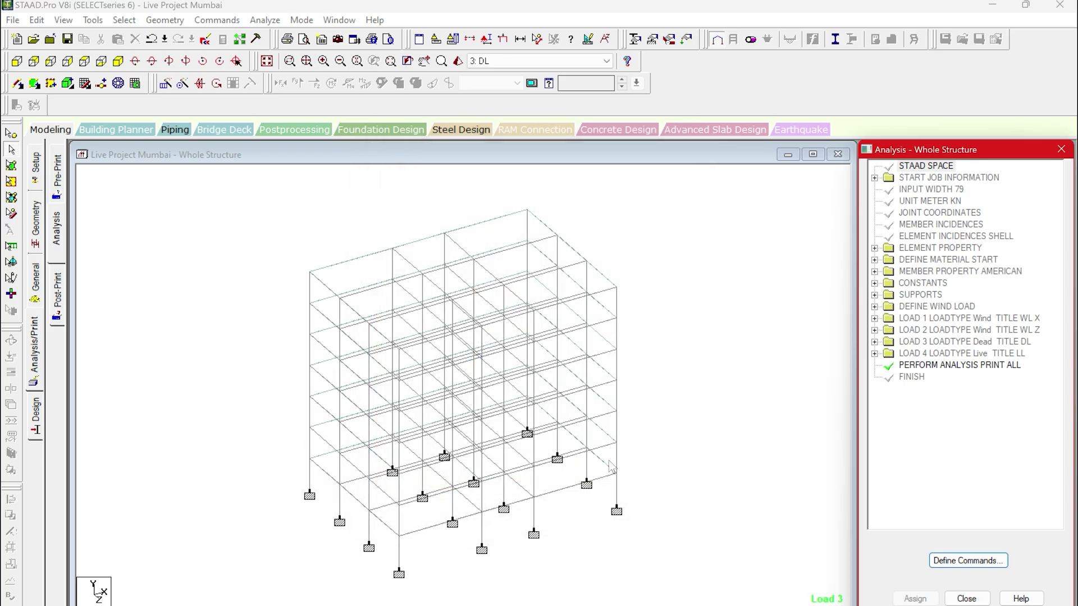
Add a post-analysis print command for joint displacements
click(58, 292)
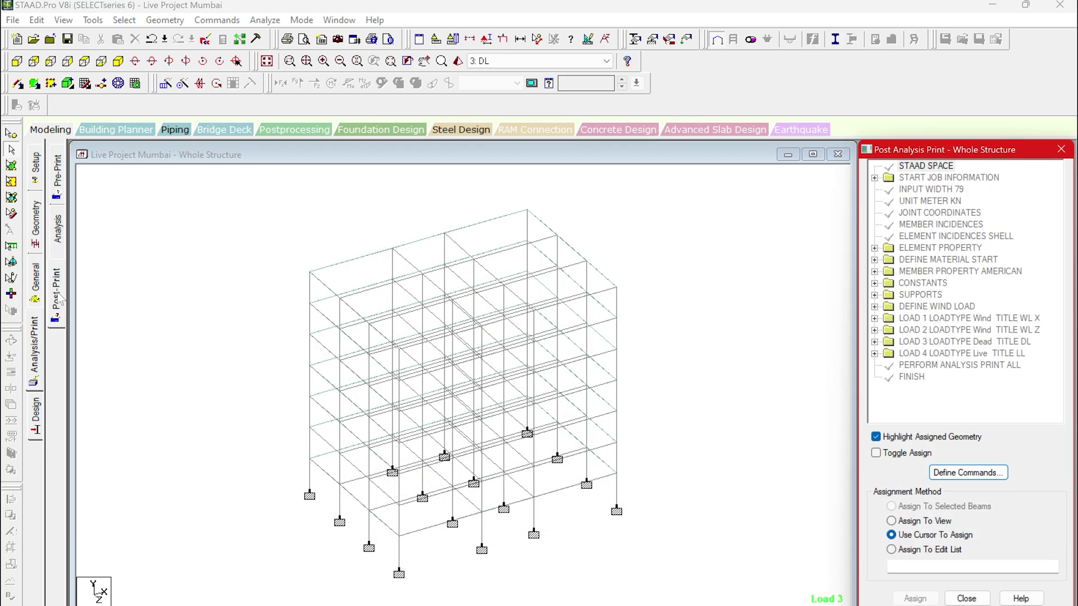
click(952, 474)
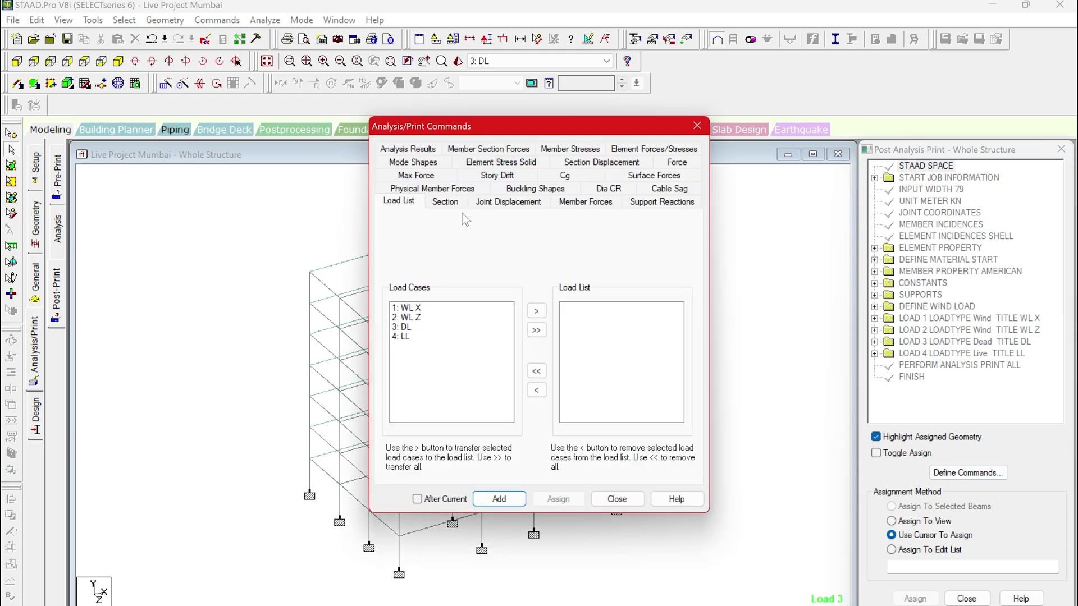
click(446, 203)
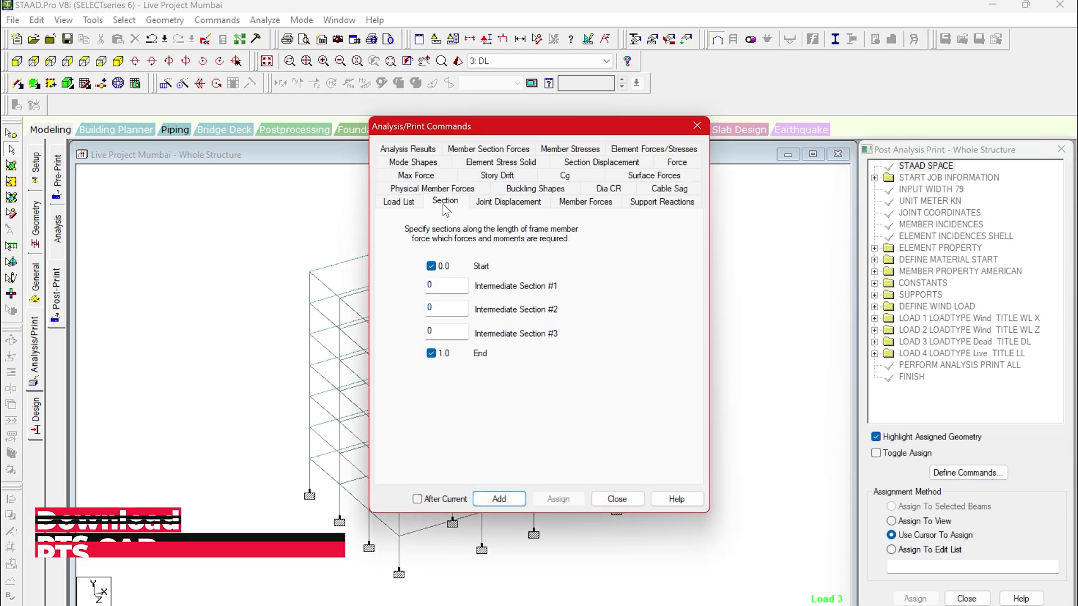
click(508, 202)
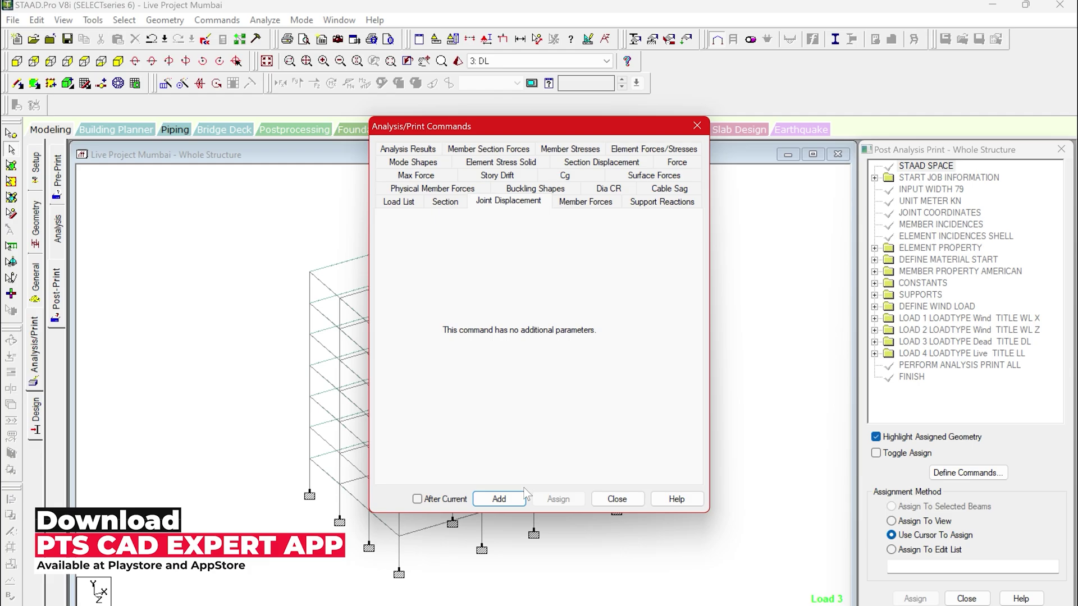
click(500, 499)
Add post-analysis print commands for member forces, support reactions and section displacement
click(587, 204)
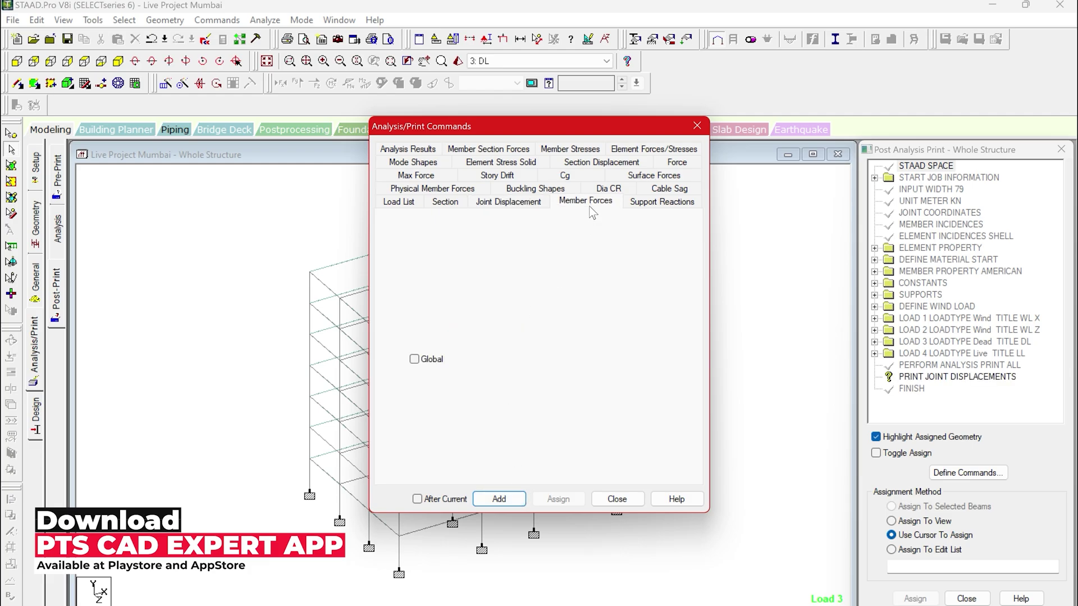
click(492, 498)
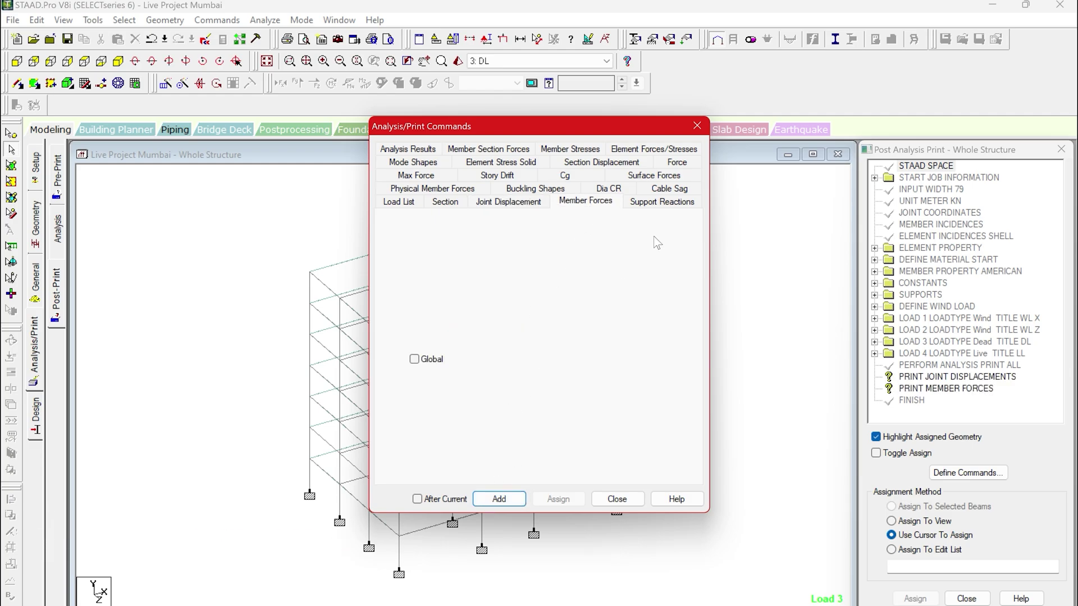
click(653, 203)
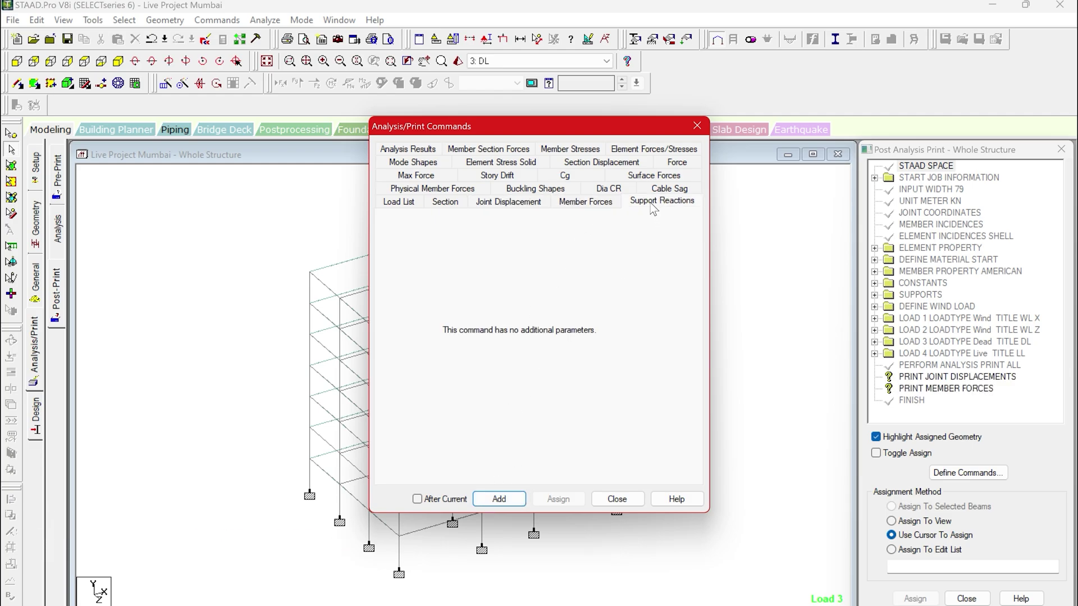
click(497, 499)
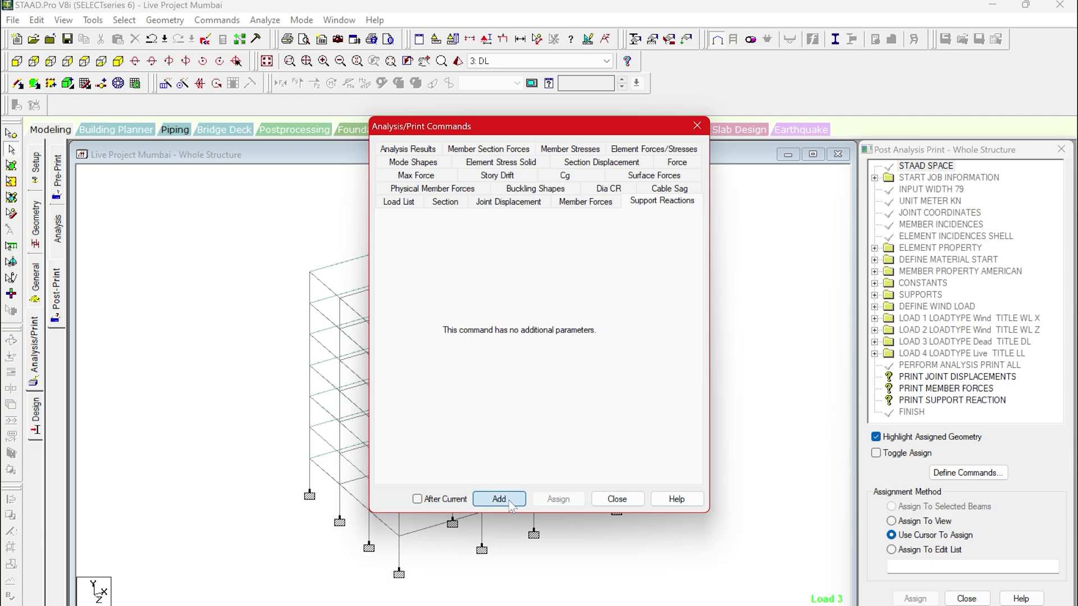
click(600, 165)
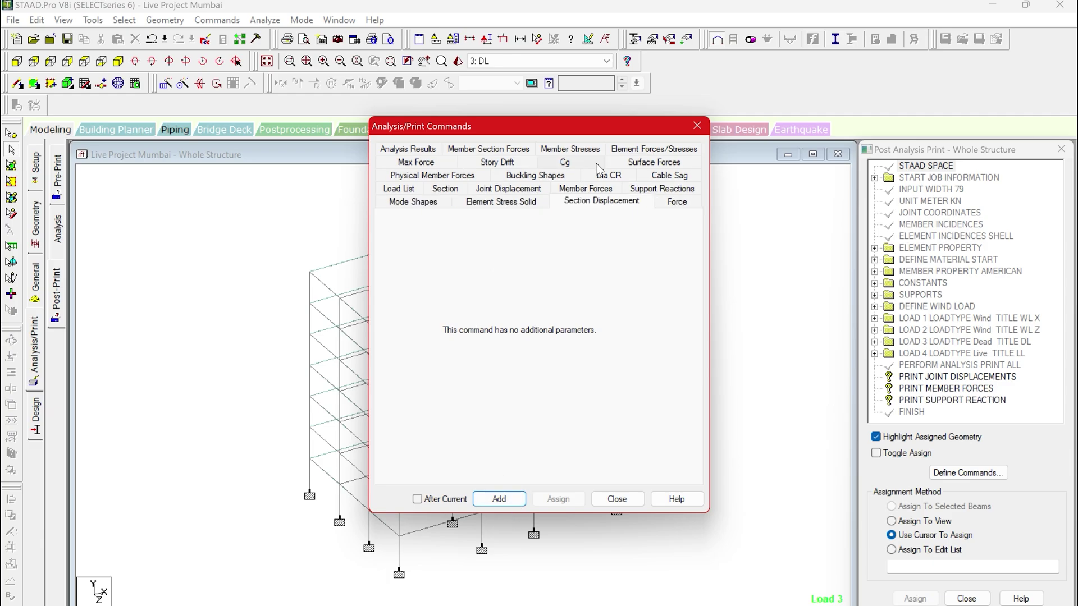
click(505, 499)
click(625, 498)
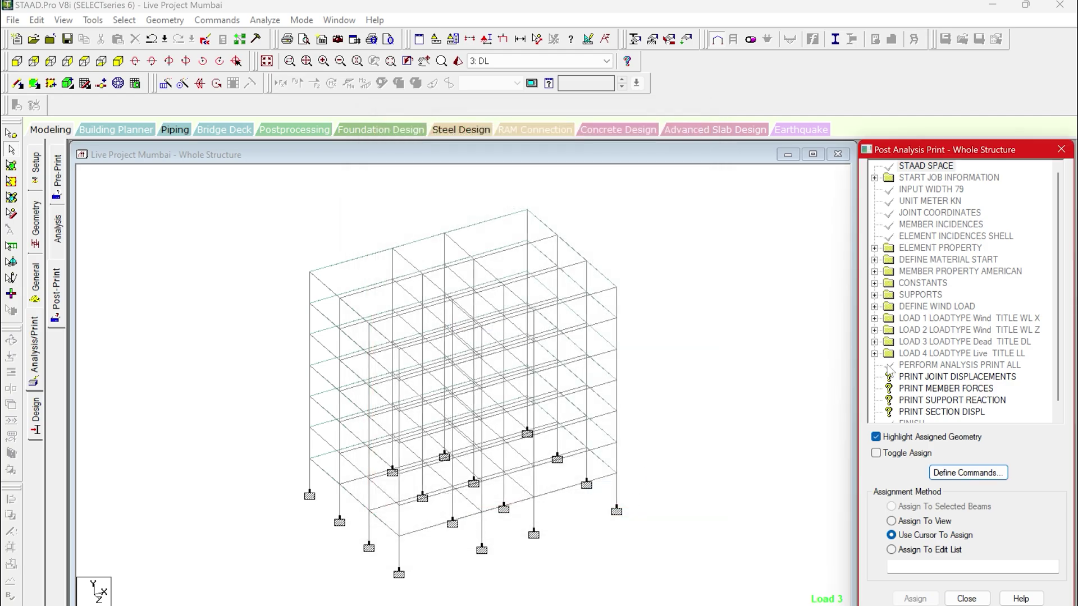
Assign the joint displacements and member forces print commands to the whole view, confirming each assignment
scroll(979, 384, down, 1)
click(961, 366)
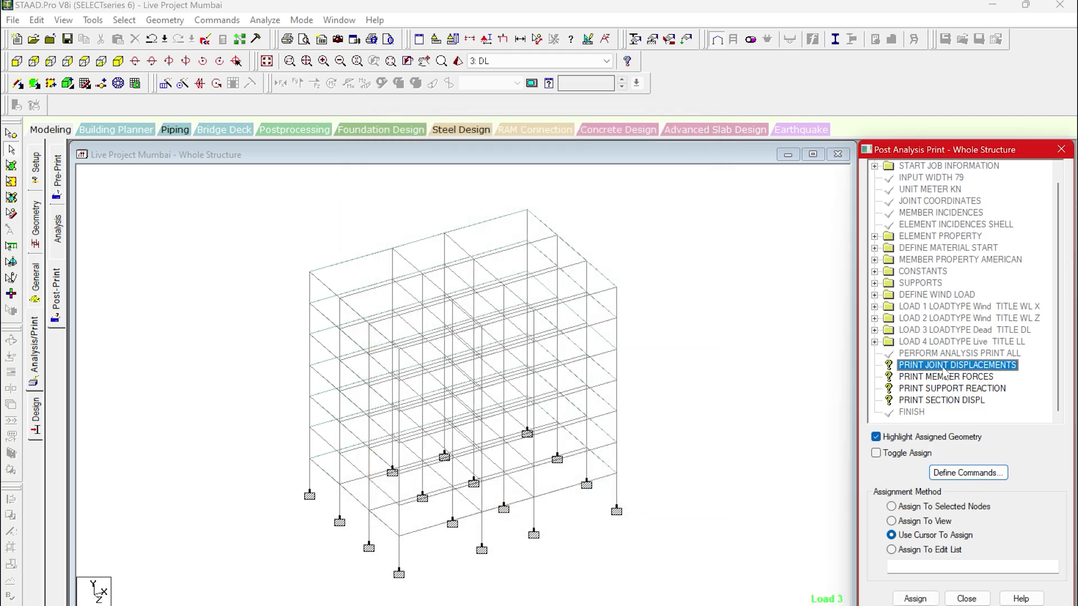
click(926, 521)
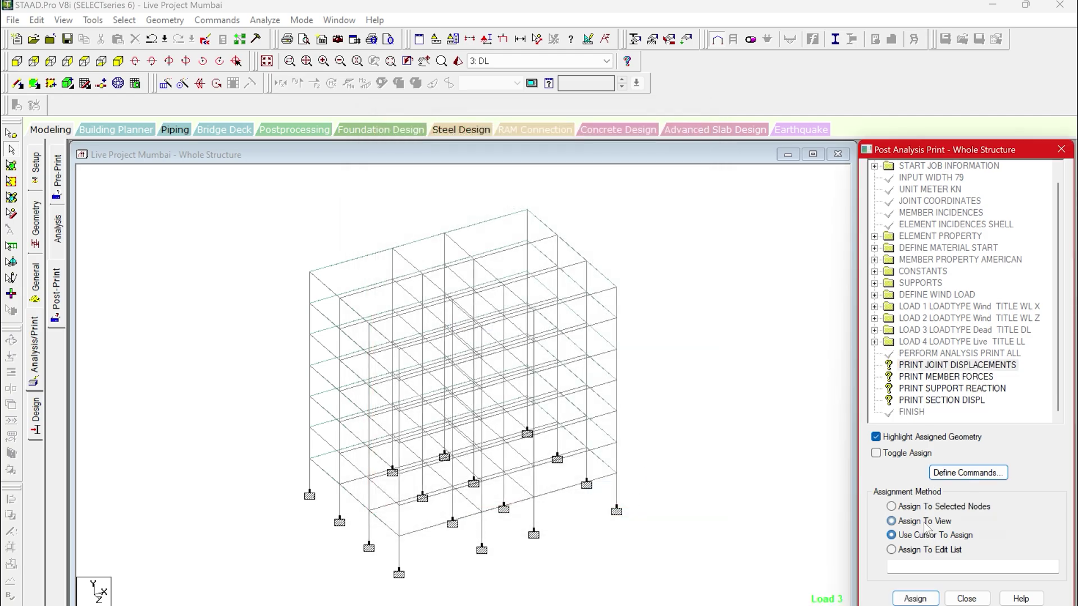
click(916, 598)
click(977, 418)
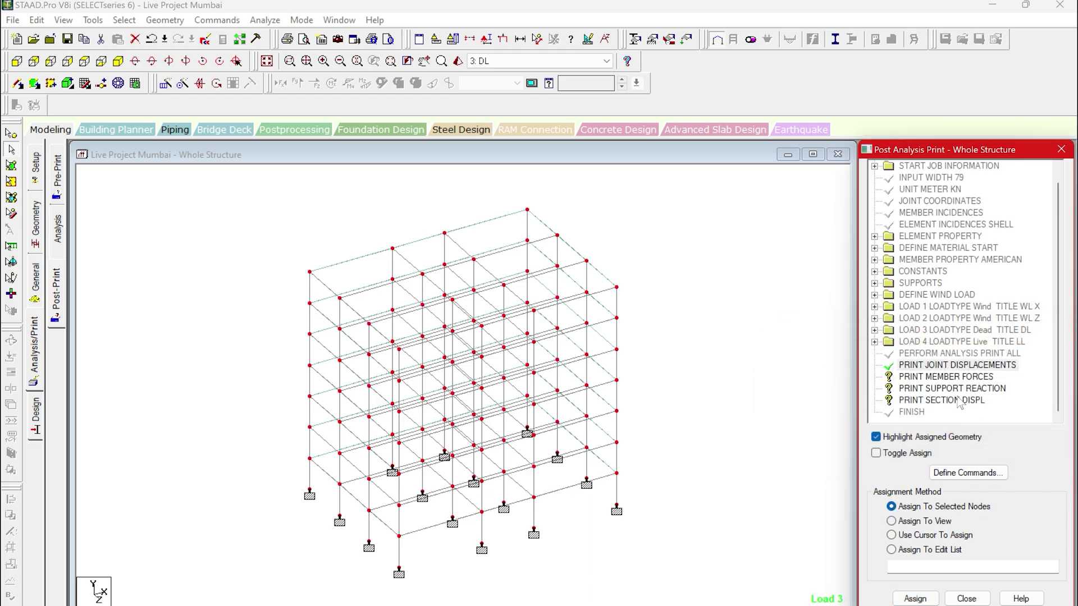
click(949, 378)
click(921, 522)
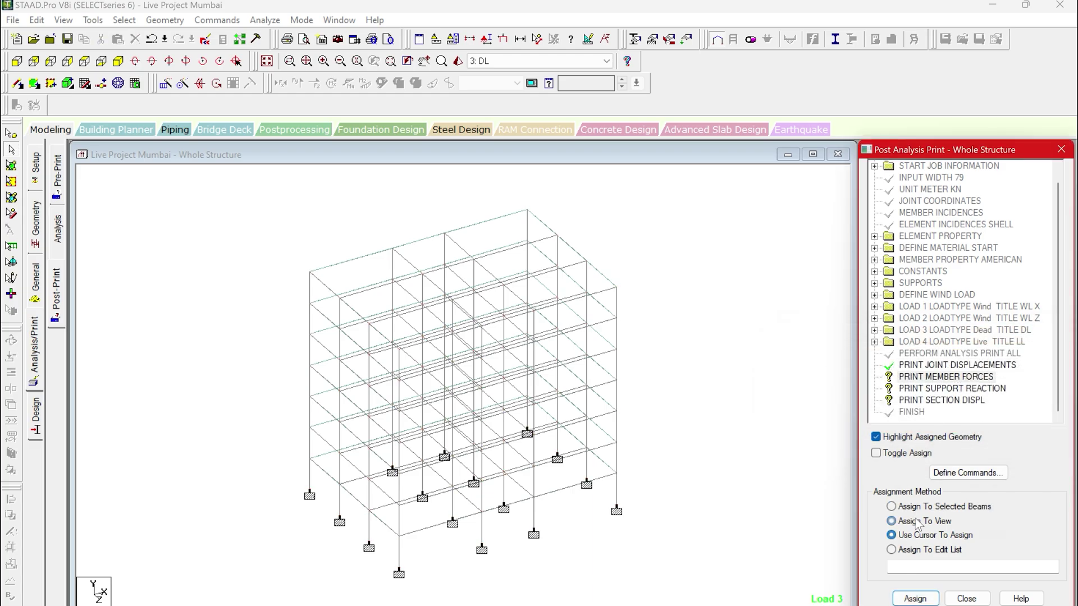
click(924, 599)
click(977, 417)
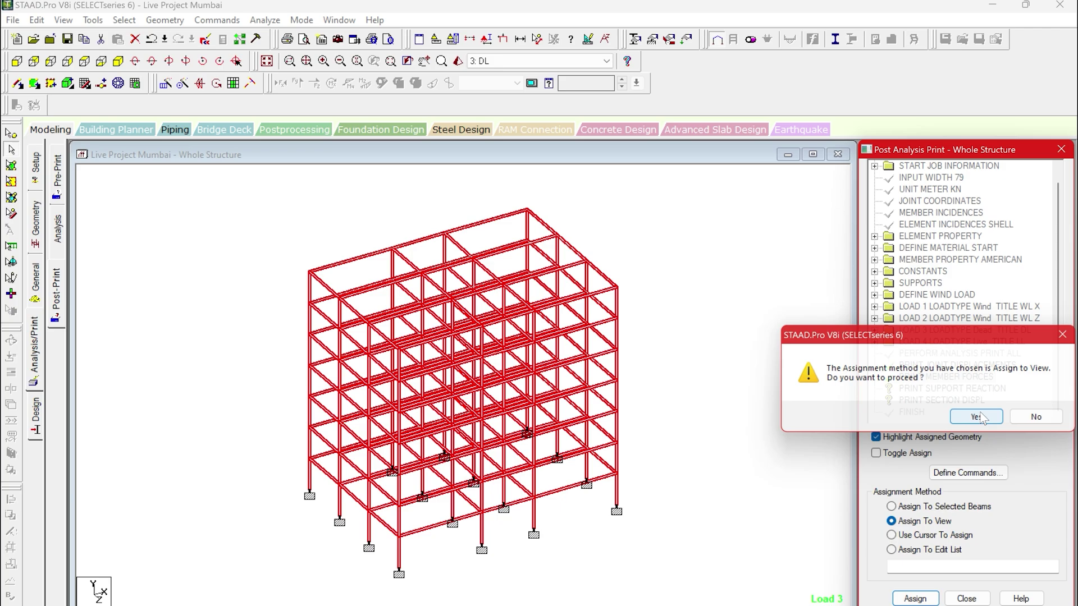
Assign the support reaction and section displacement print commands to the whole view, then clear the highlighted selection
click(950, 391)
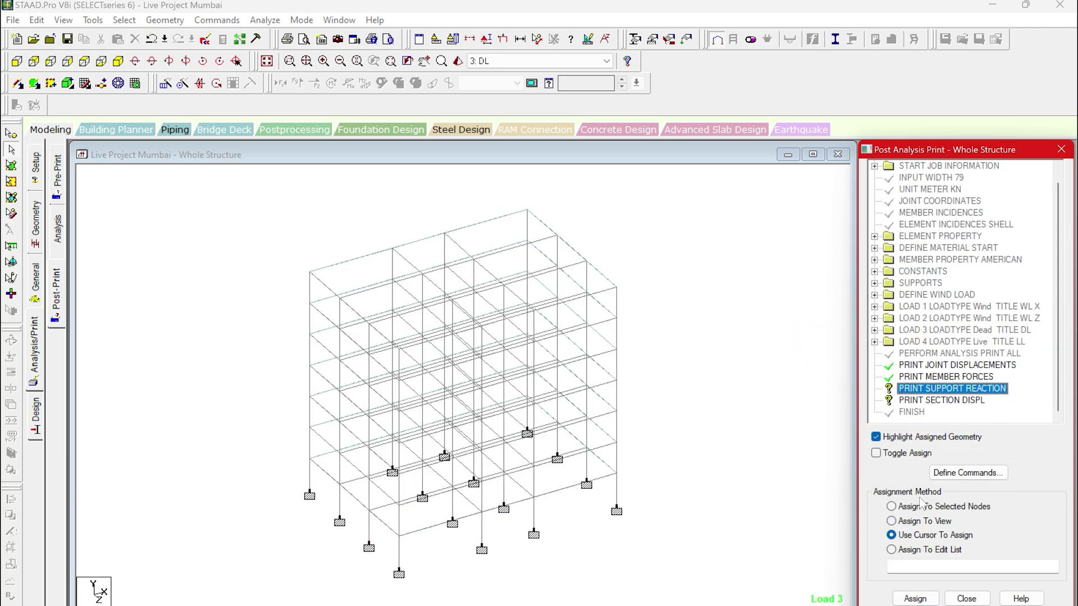
click(921, 521)
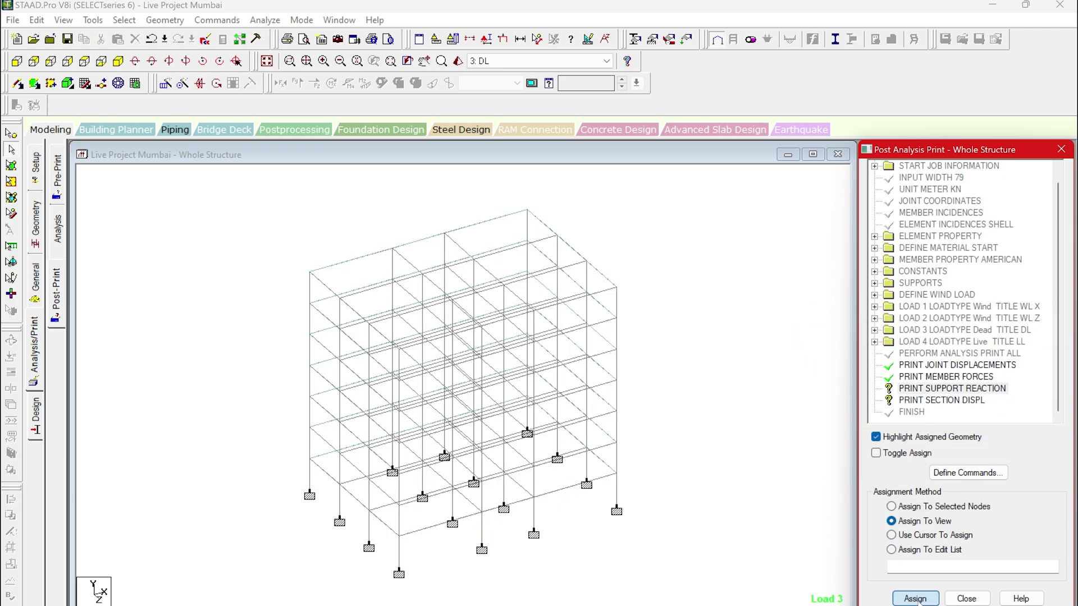
click(915, 599)
click(977, 417)
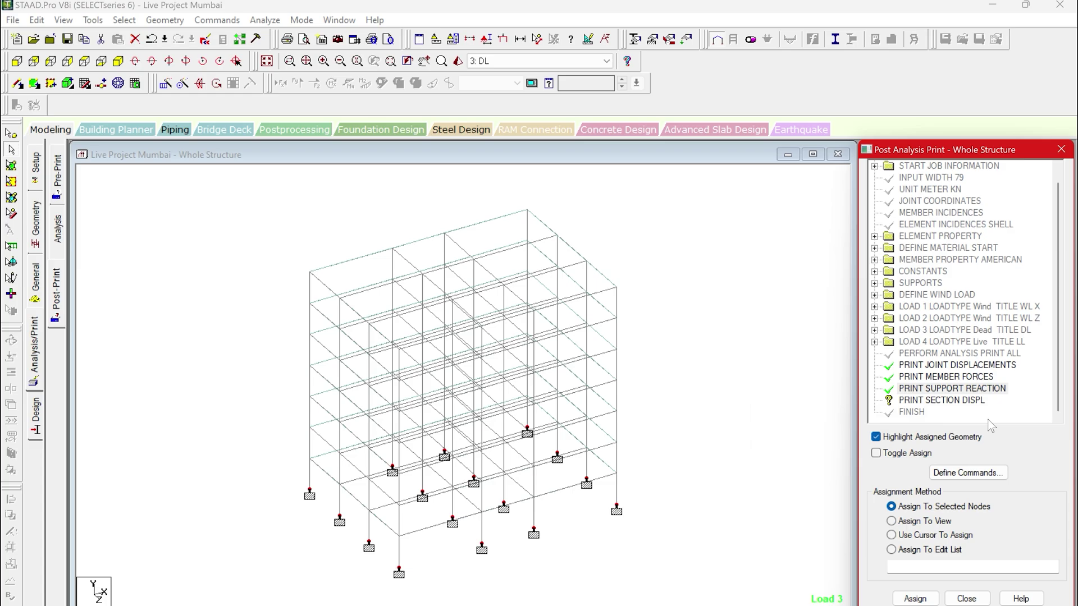
click(943, 401)
click(921, 522)
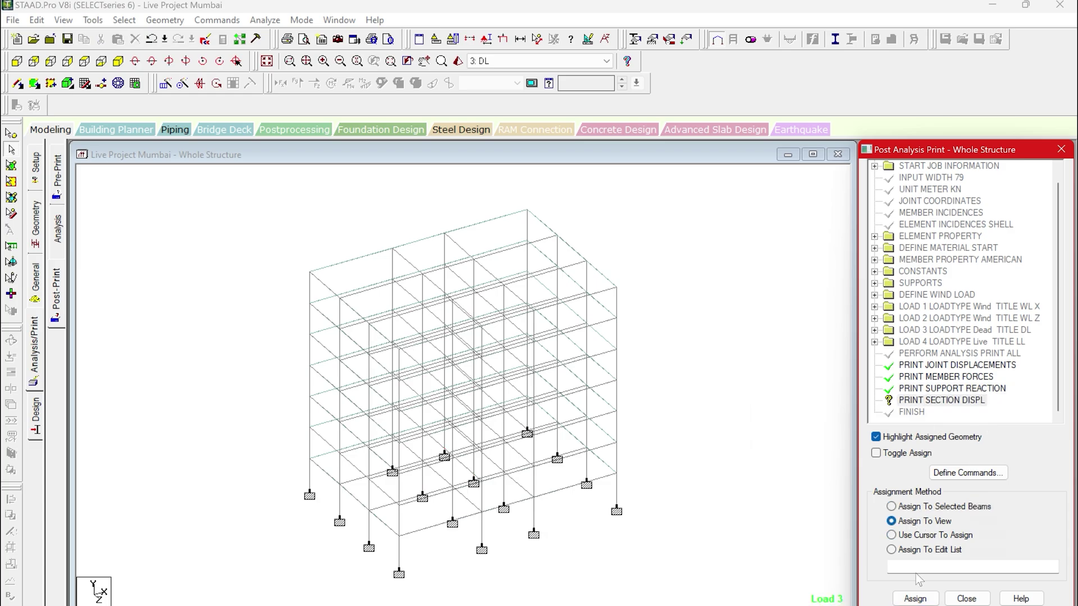
click(916, 598)
click(977, 417)
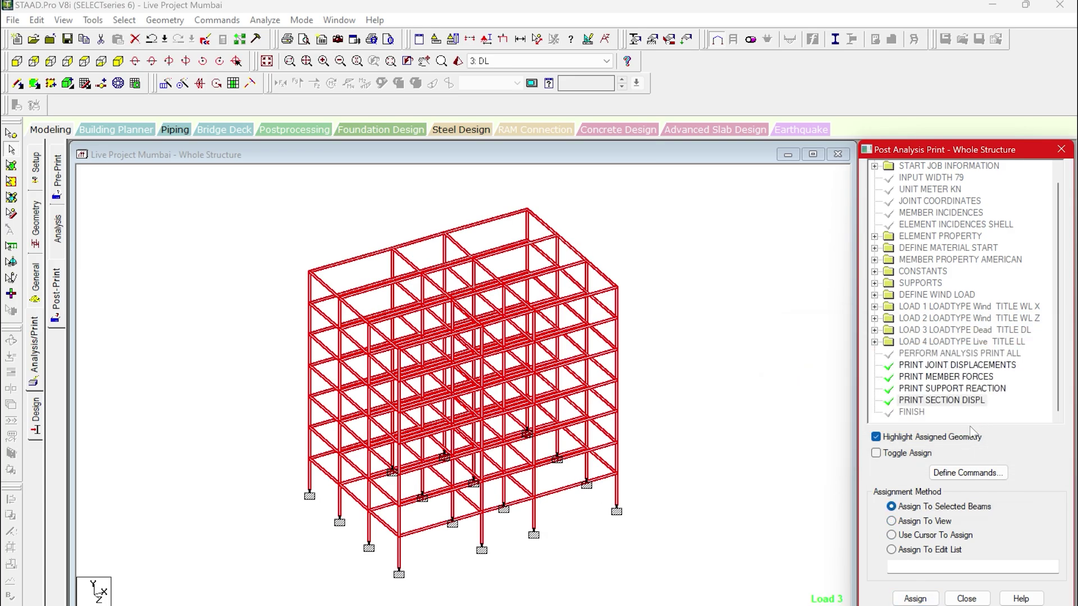
click(182, 227)
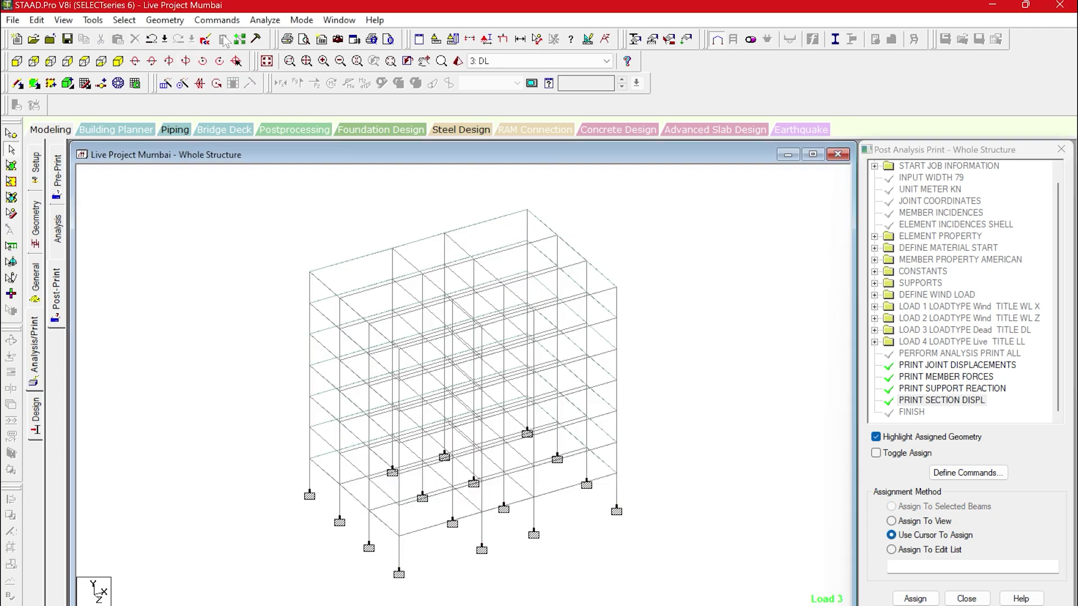
Run the analysis, saving the modified structure first, and open the analysis output file
click(258, 21)
click(284, 37)
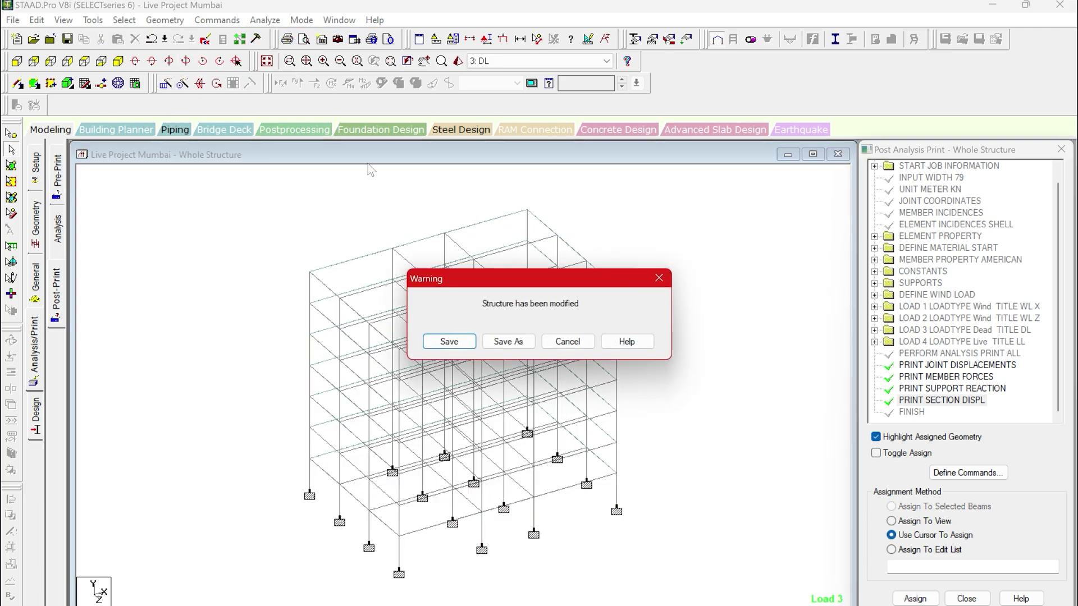
click(440, 343)
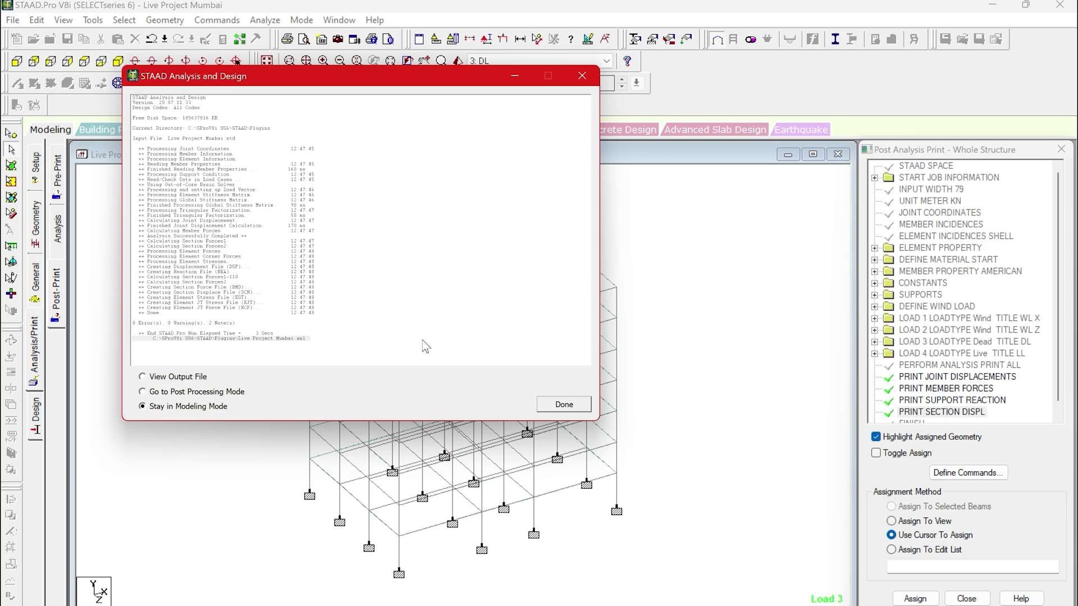
click(163, 379)
click(557, 406)
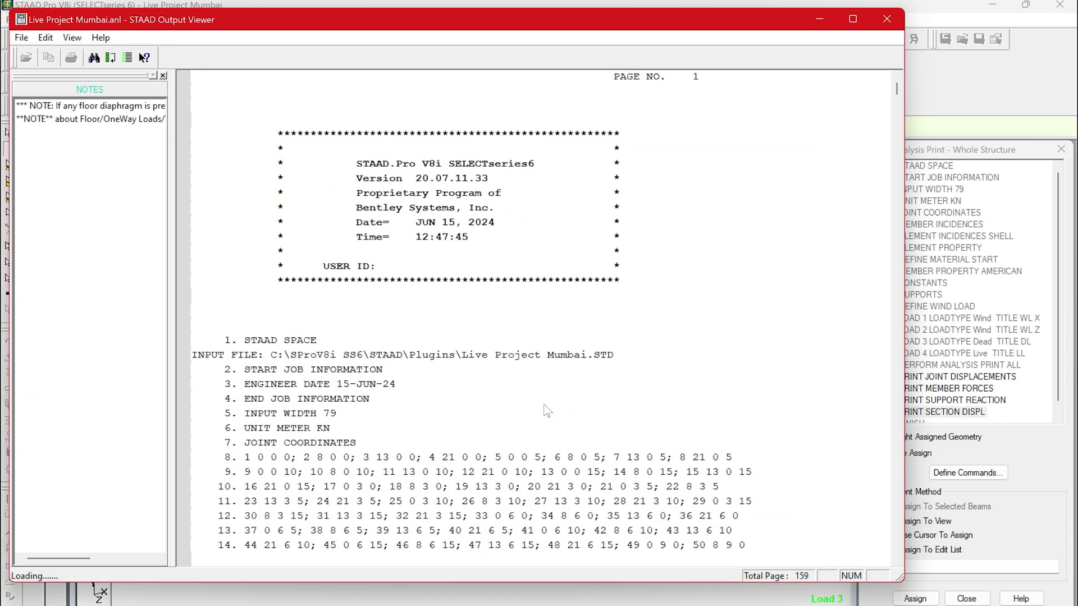
Examine the output file's input listing, problem statistics, joint loads for the wind cases and member loads for DL
scroll(547, 410, down, 20)
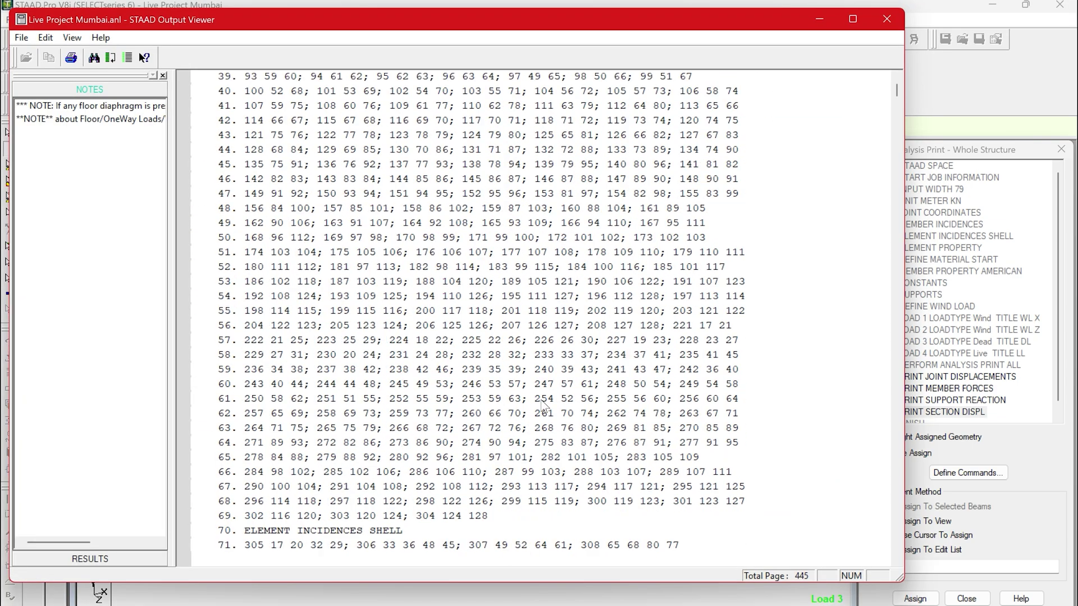
scroll(543, 404, down, 15)
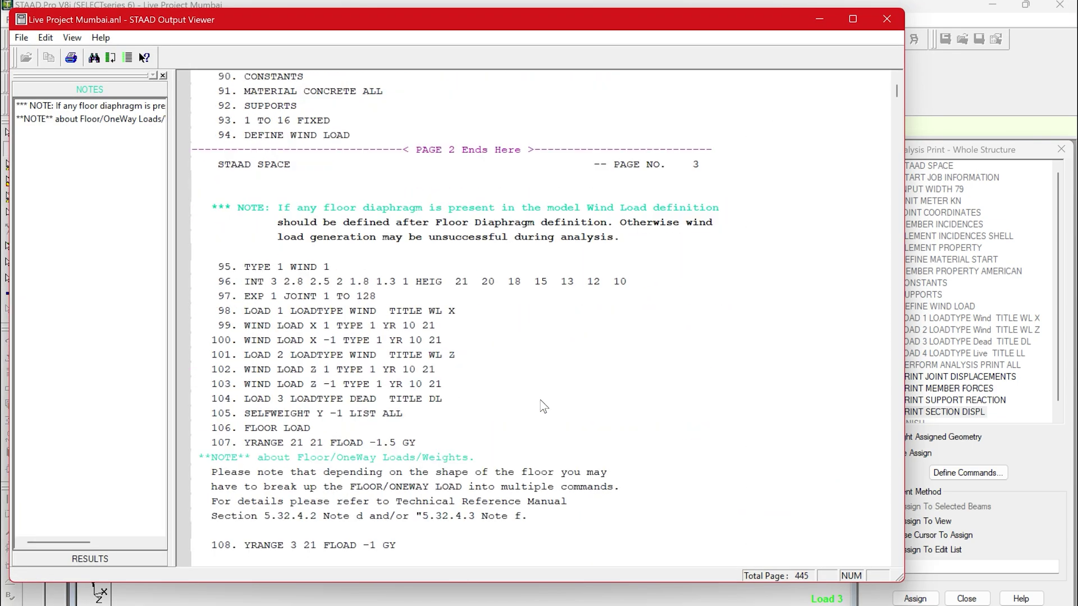
scroll(544, 405, down, 1)
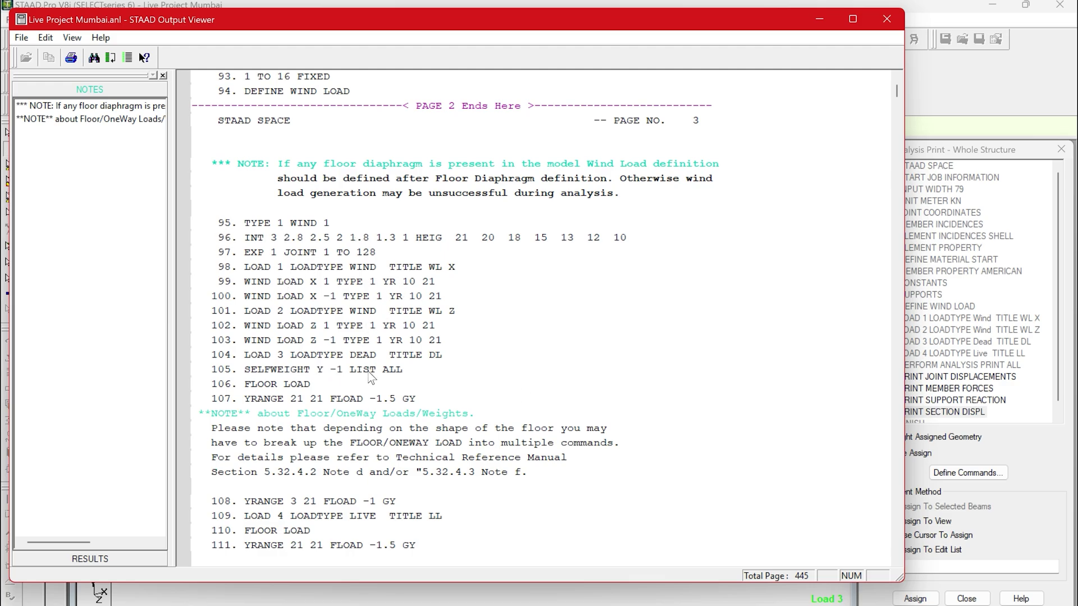
scroll(371, 377, down, 11)
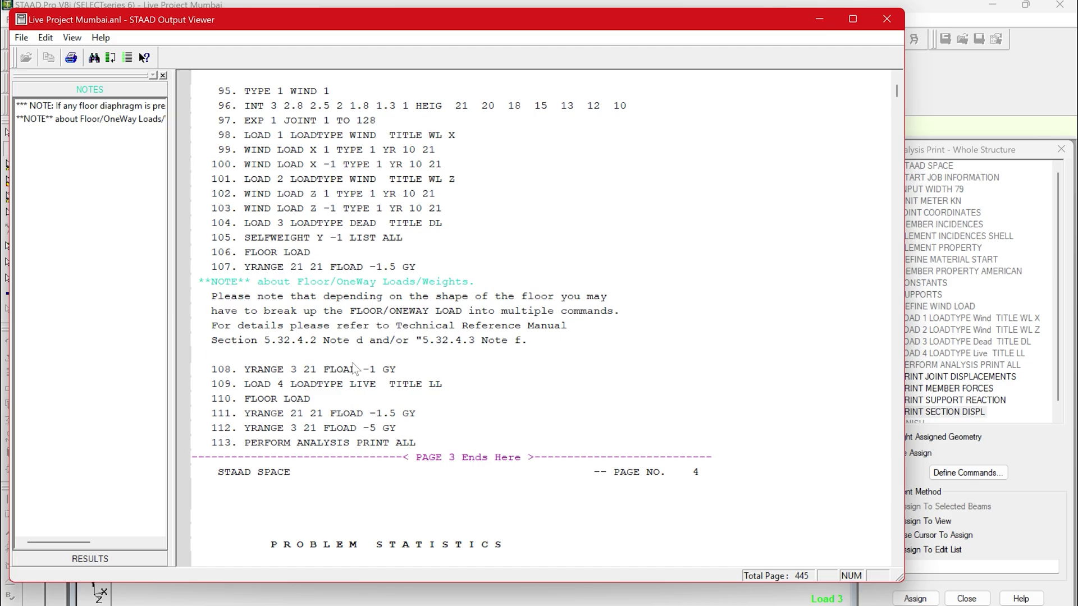
scroll(360, 401, down, 1)
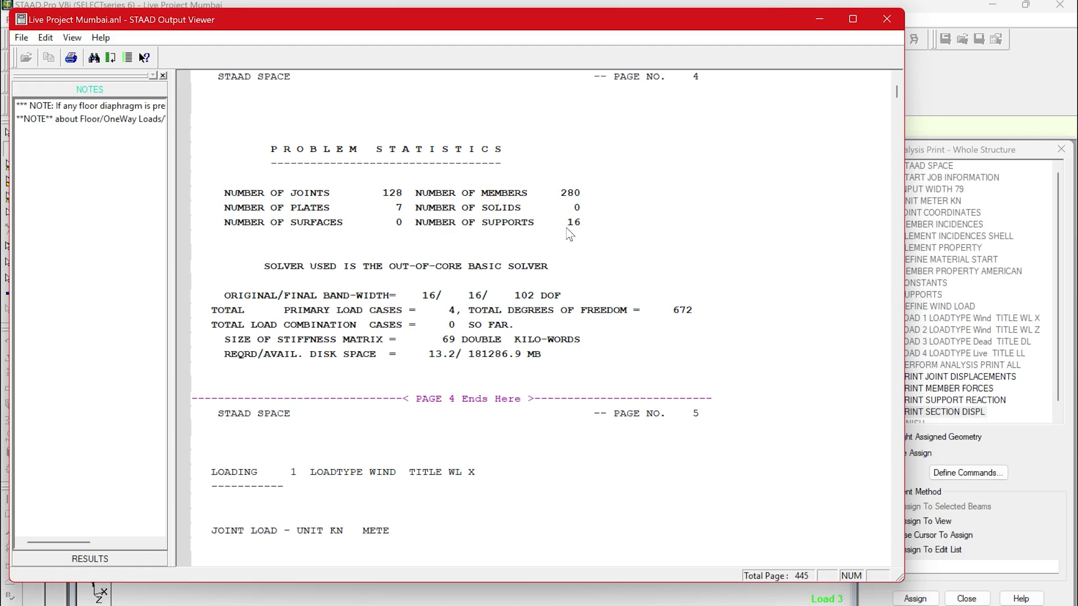
scroll(569, 234, down, 3)
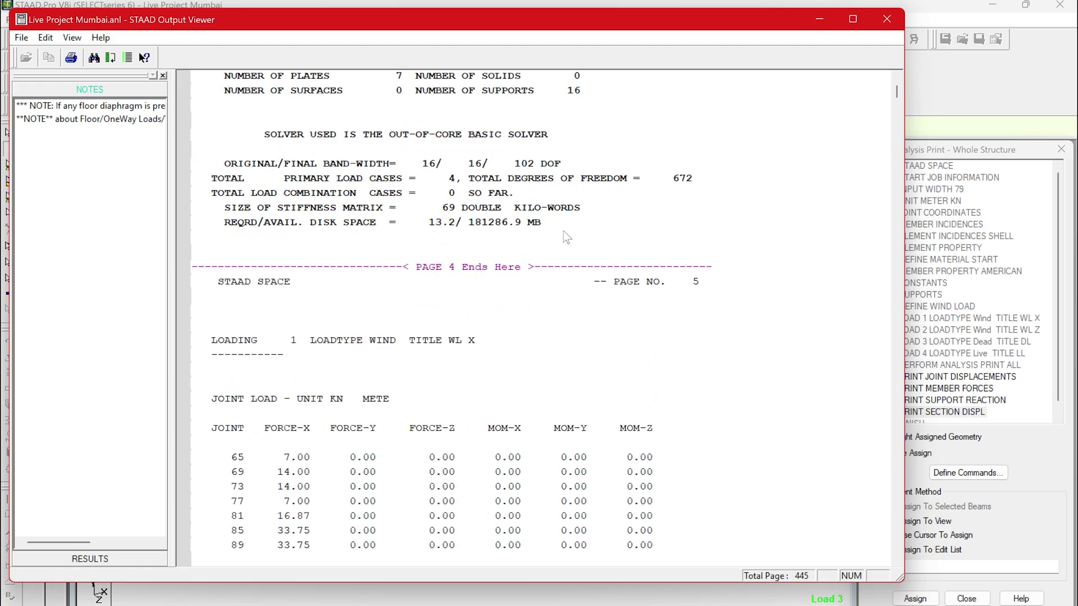
scroll(513, 279, down, 15)
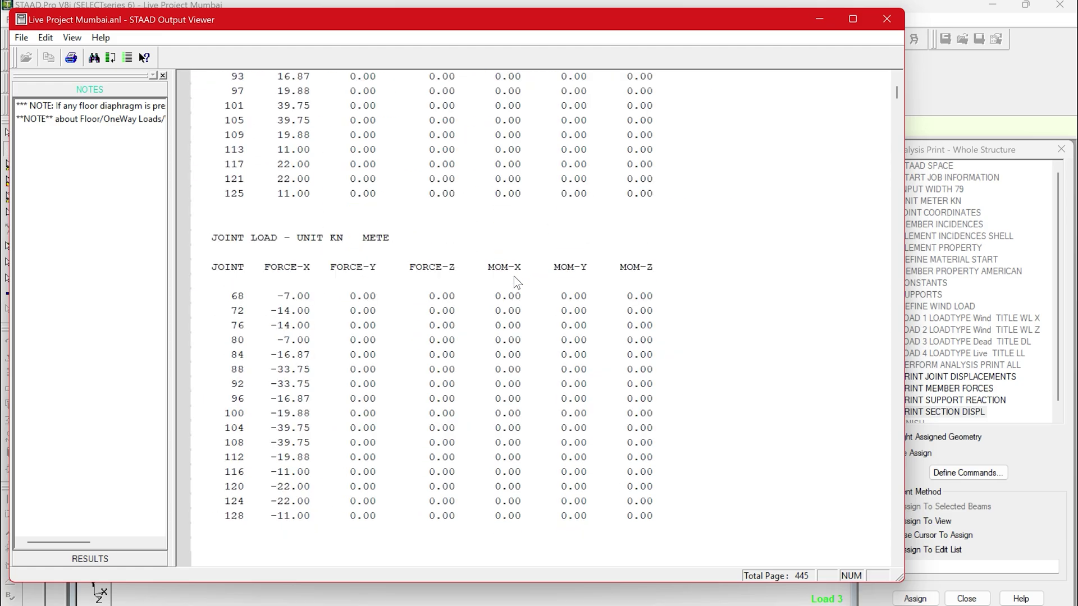
scroll(515, 281, down, 4)
scroll(517, 281, down, 18)
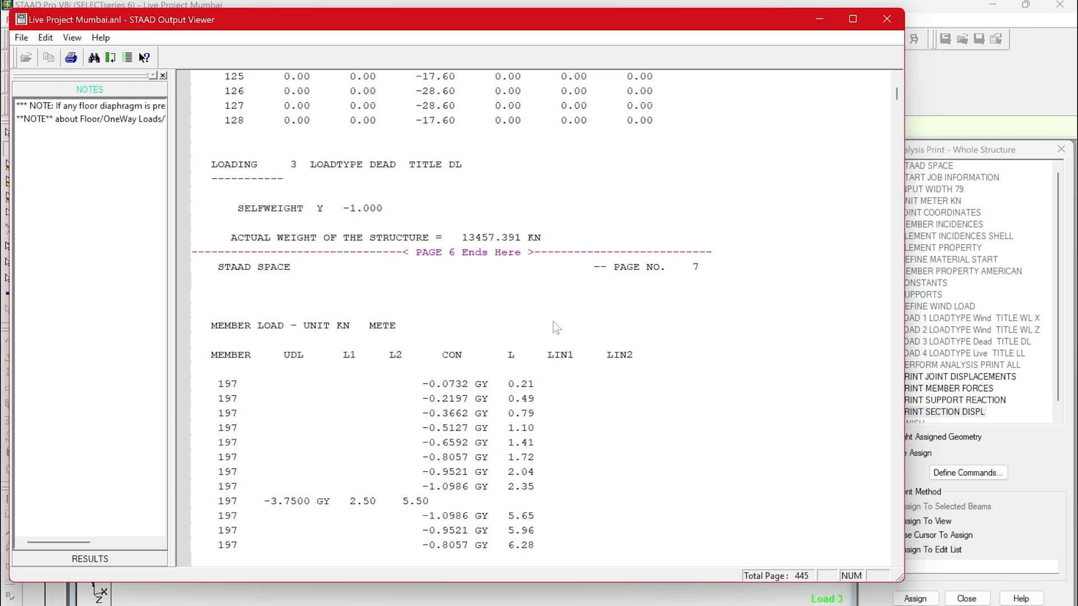
scroll(603, 439, down, 20)
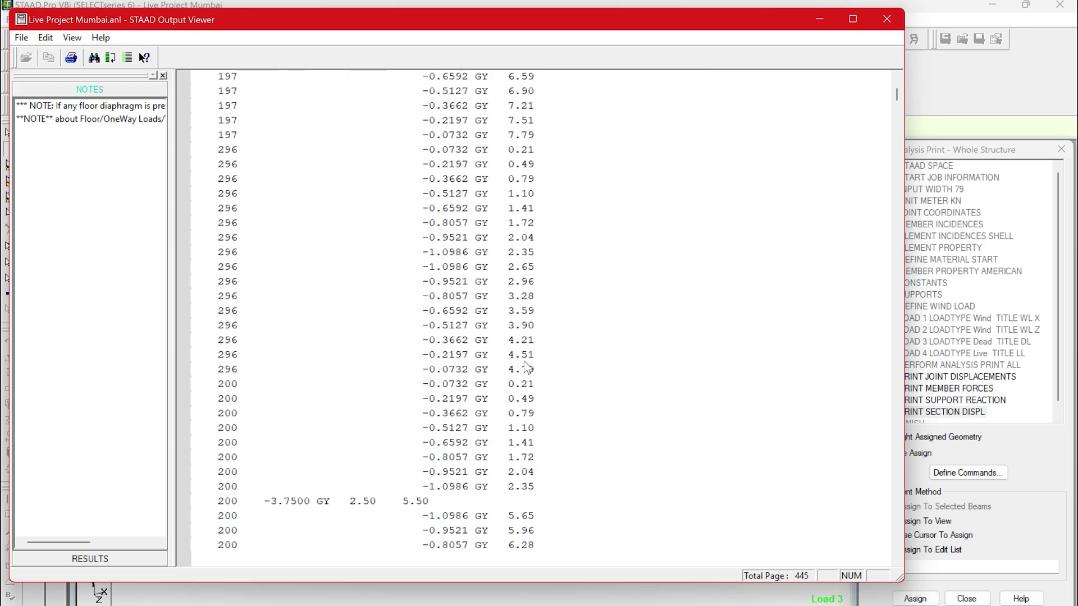
scroll(527, 368, down, 20)
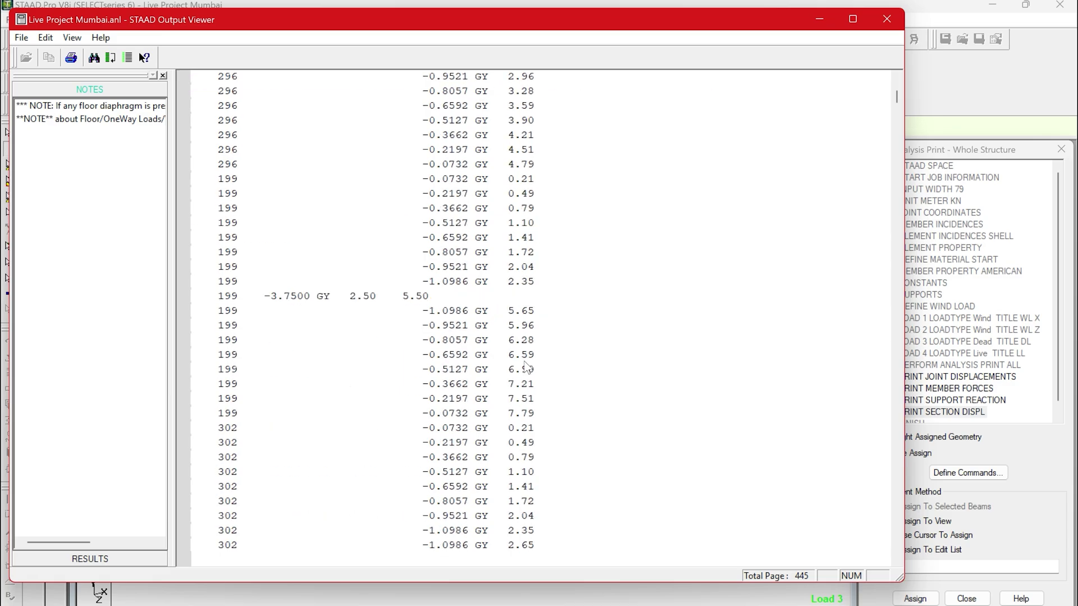
scroll(527, 368, down, 20)
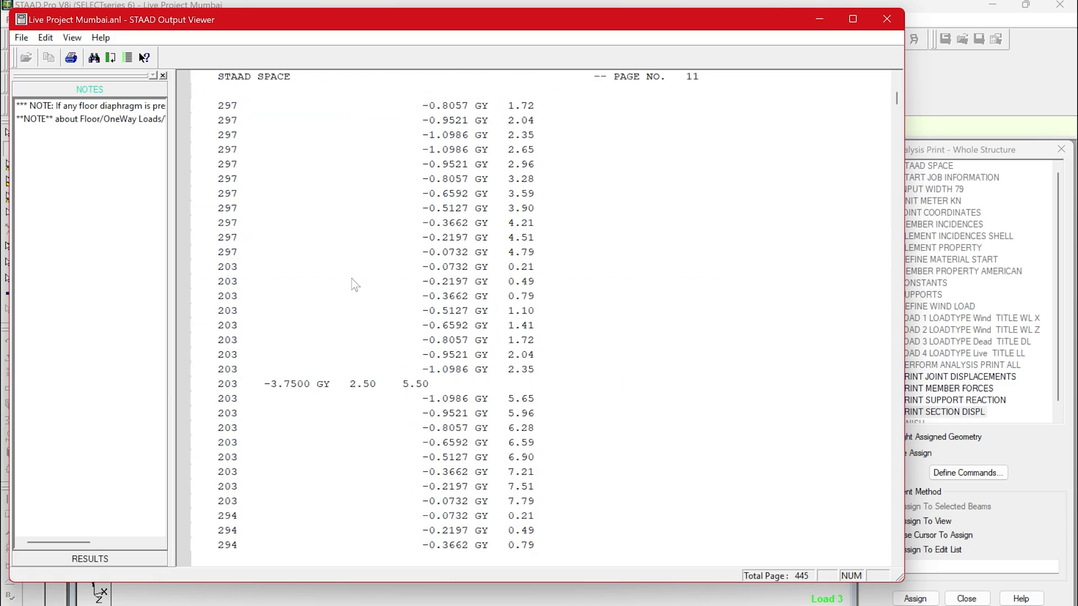
Review the output results for applied load 1, joint displacements, member forces, support reactions, section displacements and reaction load 4, and close the viewer
click(78, 559)
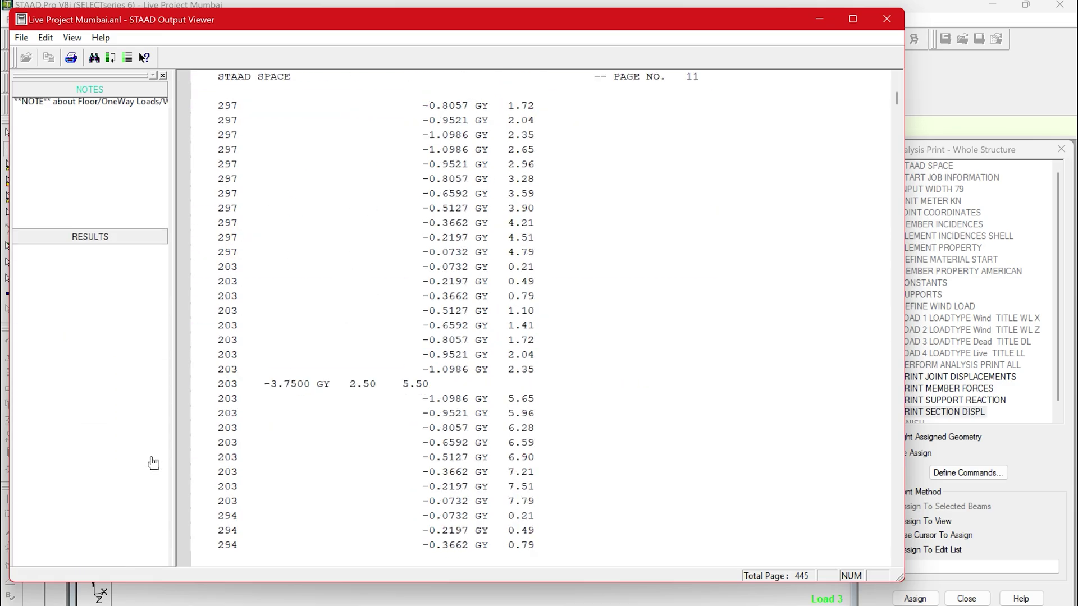
click(69, 123)
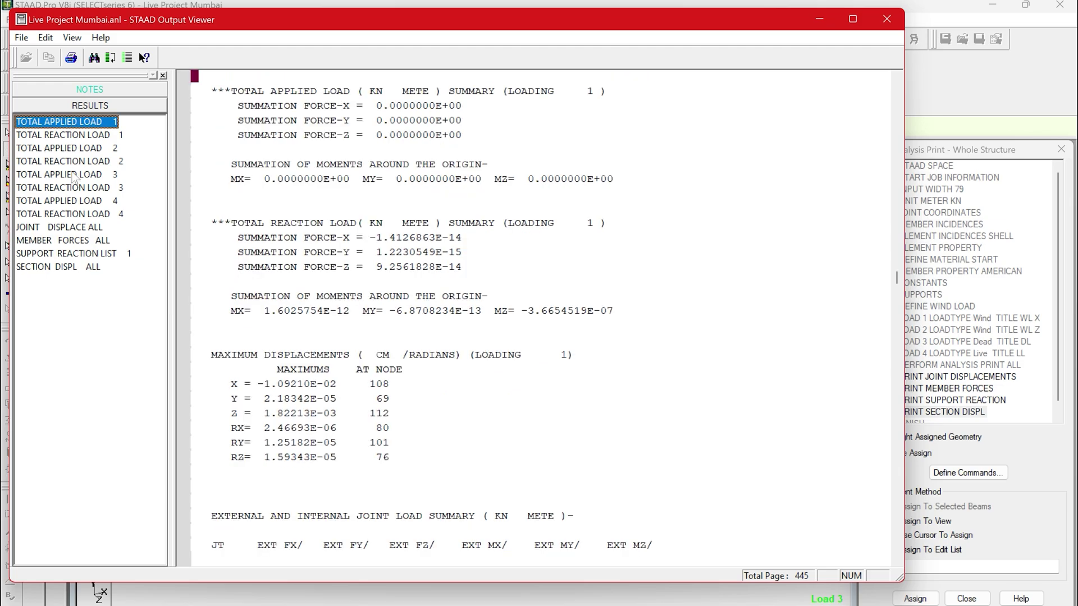
click(69, 230)
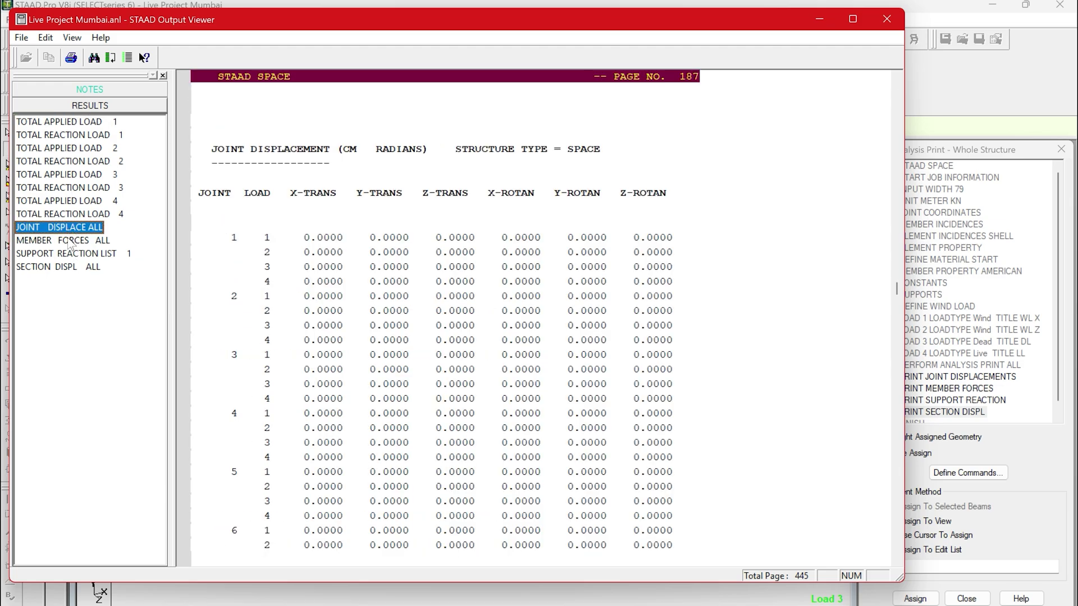
click(70, 241)
click(68, 255)
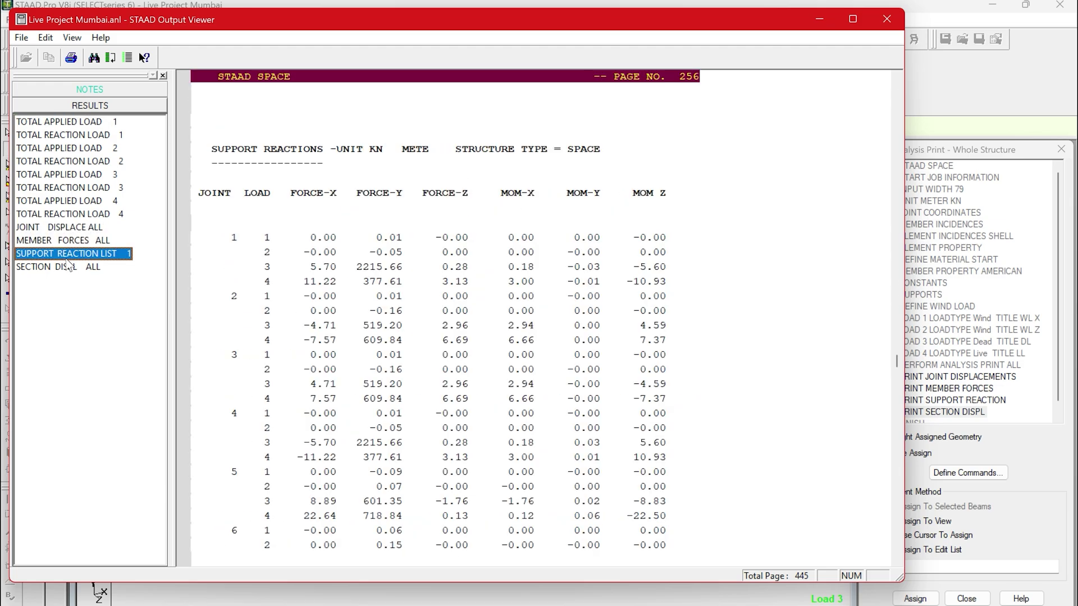
click(65, 269)
click(66, 215)
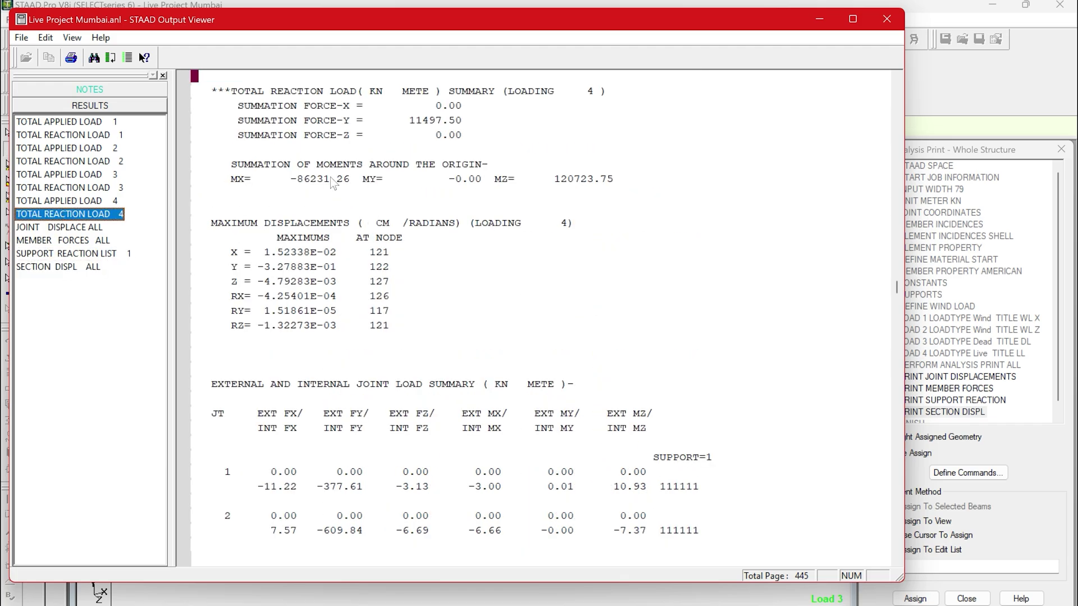
click(897, 24)
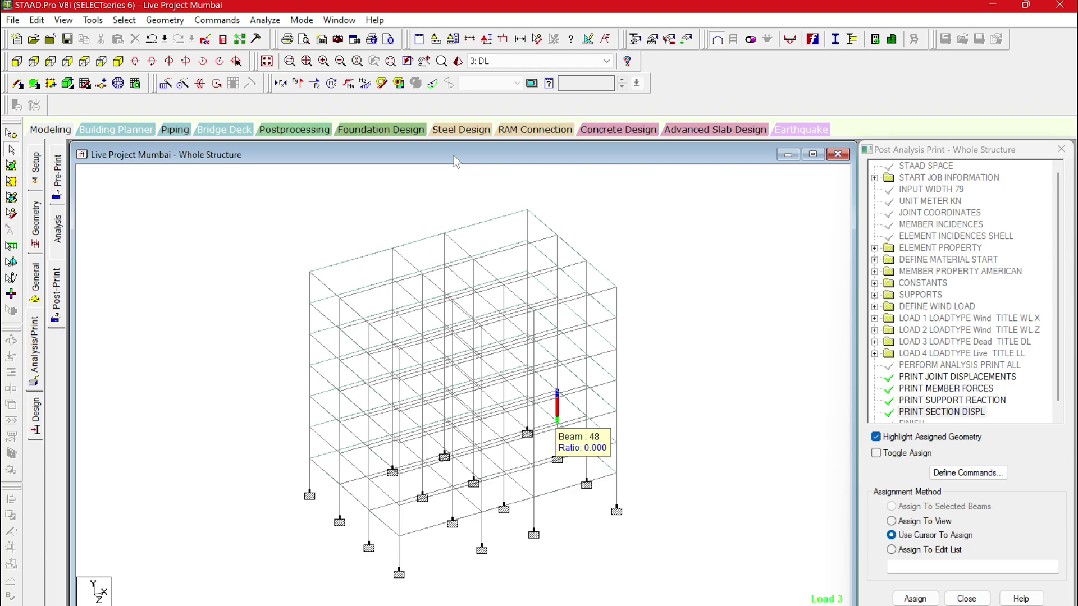
Enter postprocessing with load cases WL X, WL Z, DL and LL, and display the DL Shear Y and Bending Z diagrams
click(291, 132)
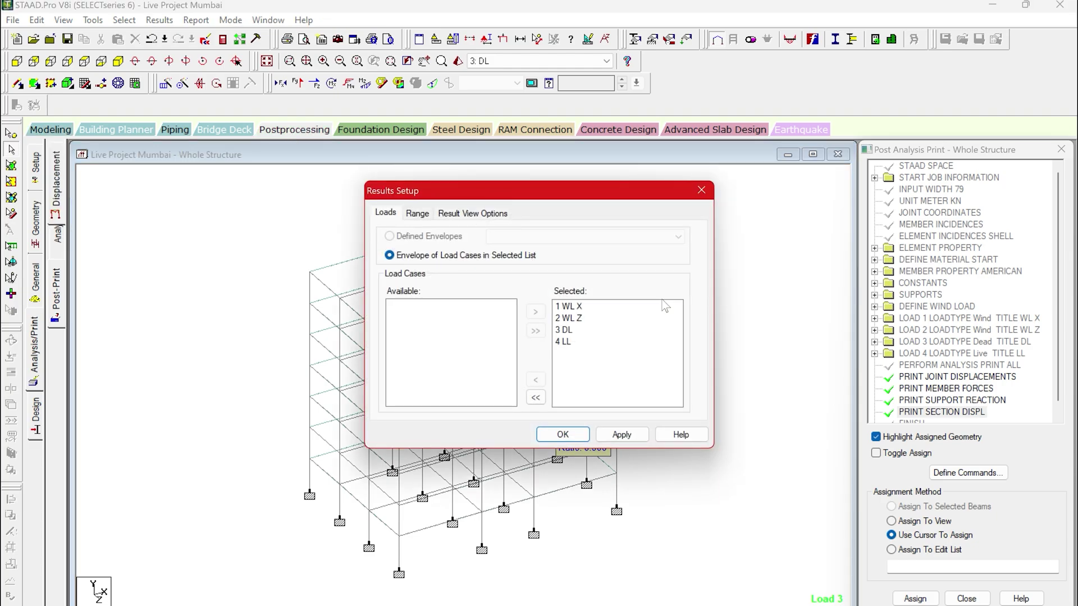
click(576, 438)
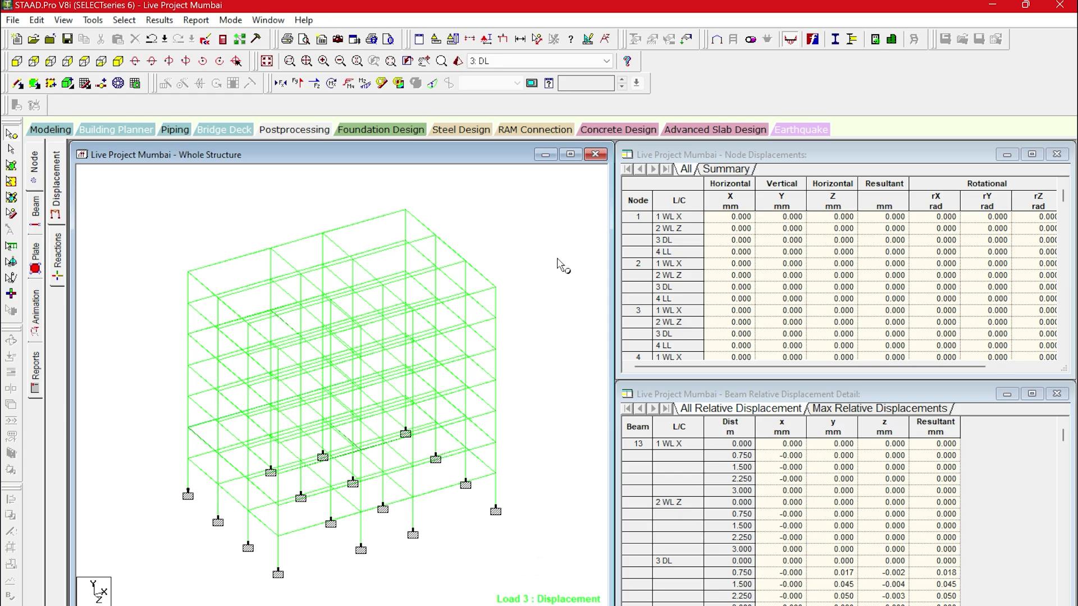
click(298, 84)
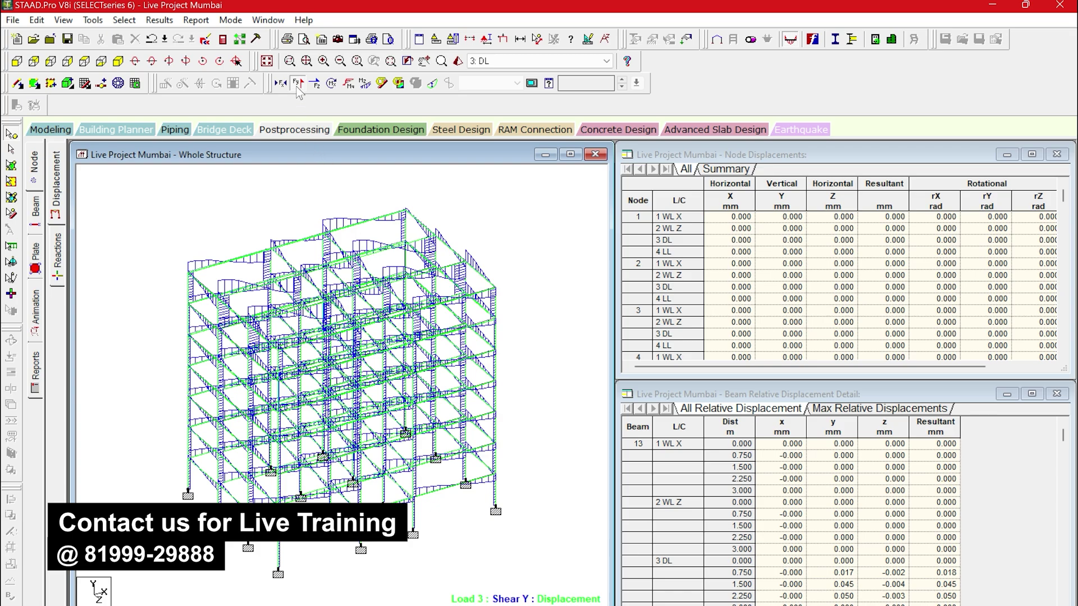
click(365, 83)
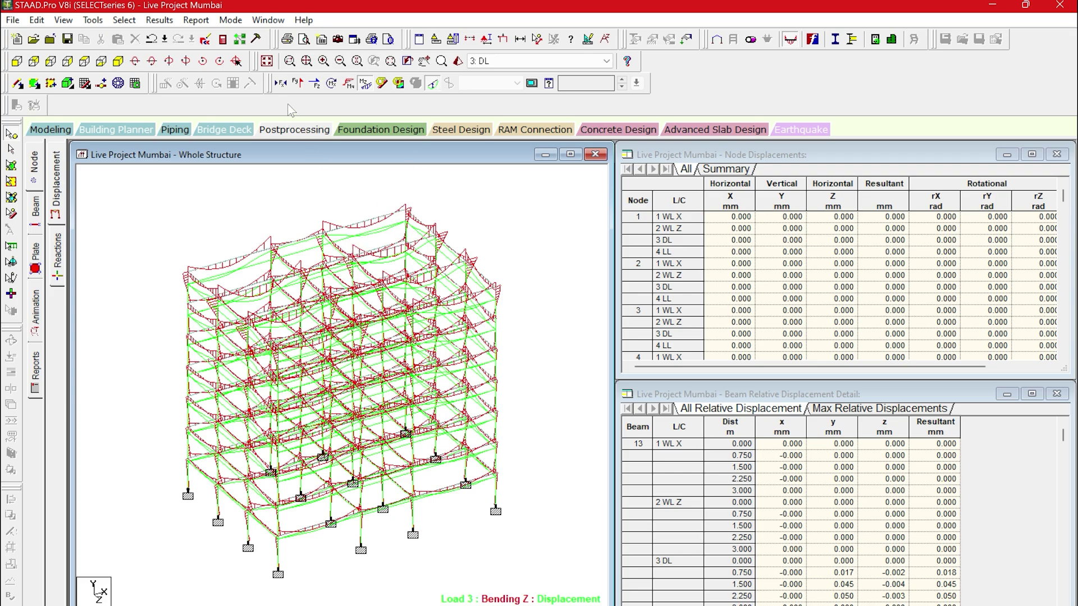
Show the Shear Y diagram for DL and annotate maximum bending, shear, displacement and combined stress, plus axial end values
click(298, 84)
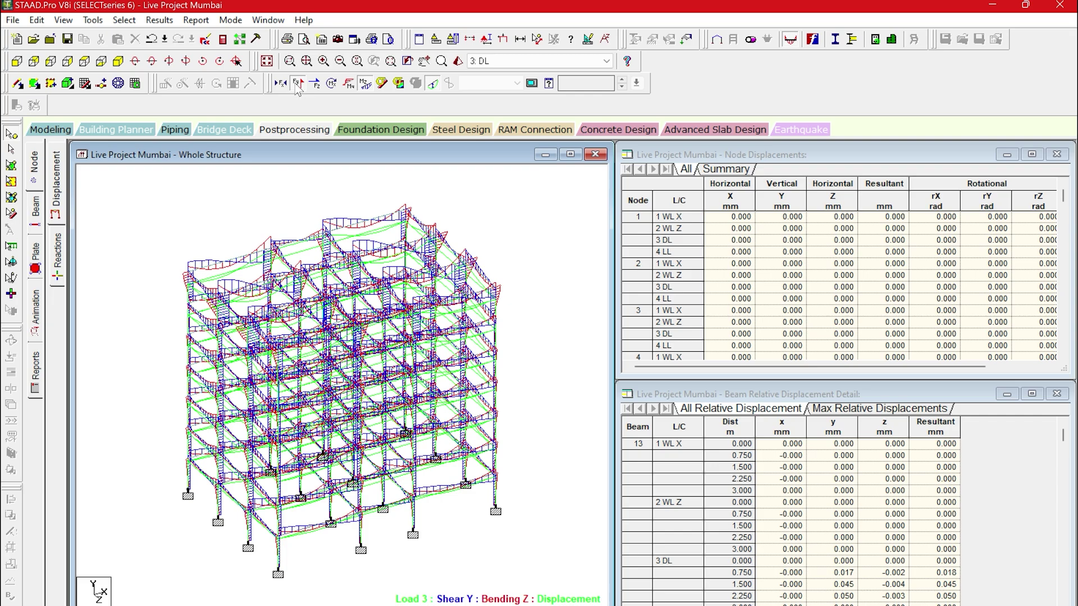
click(165, 23)
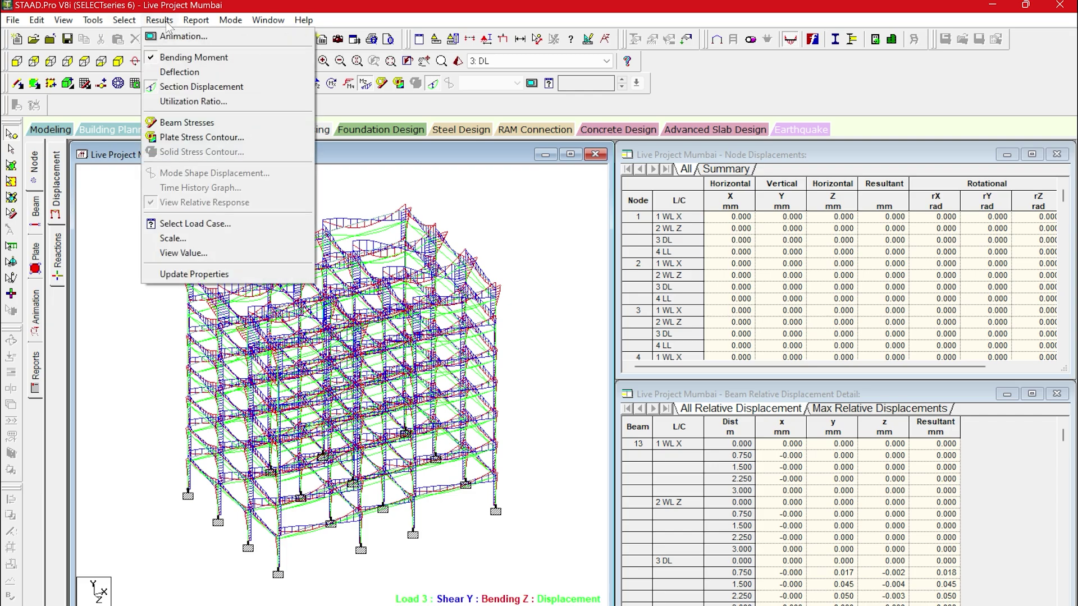
click(180, 254)
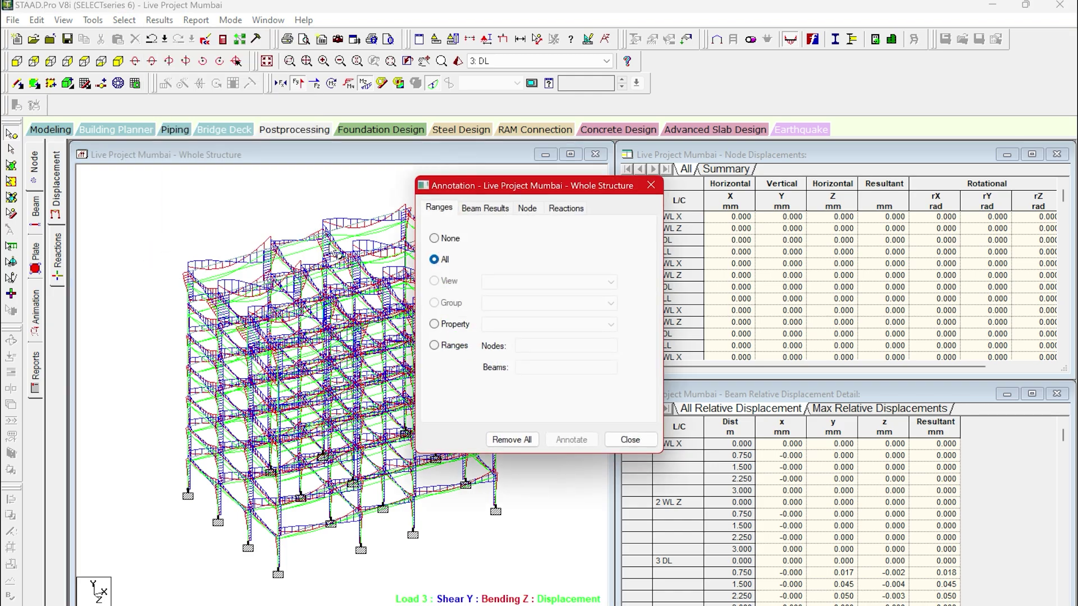
click(505, 211)
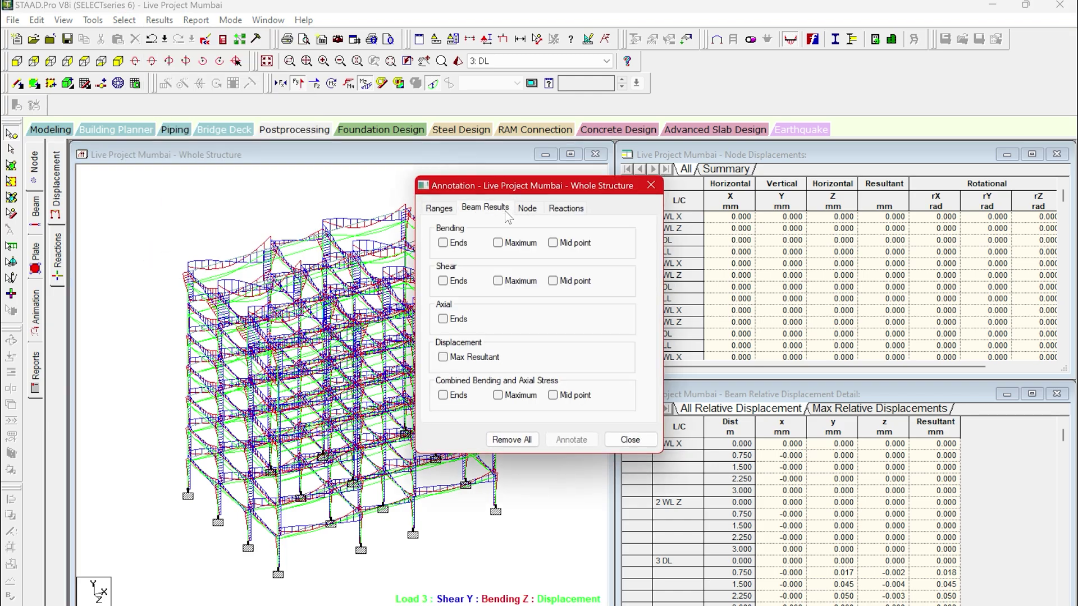
click(498, 243)
click(498, 281)
click(443, 319)
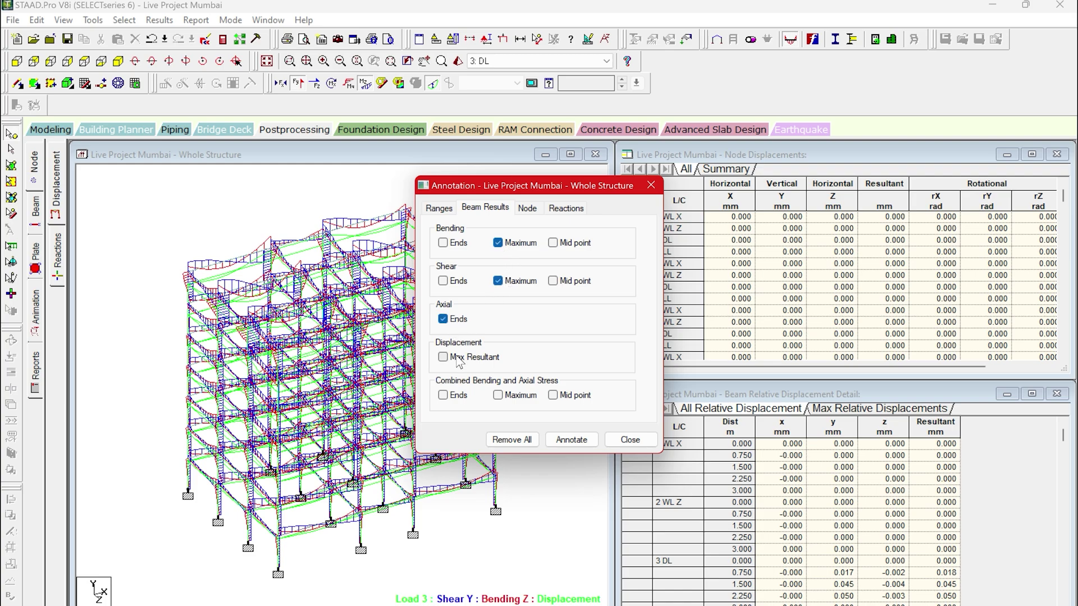
click(443, 357)
click(578, 438)
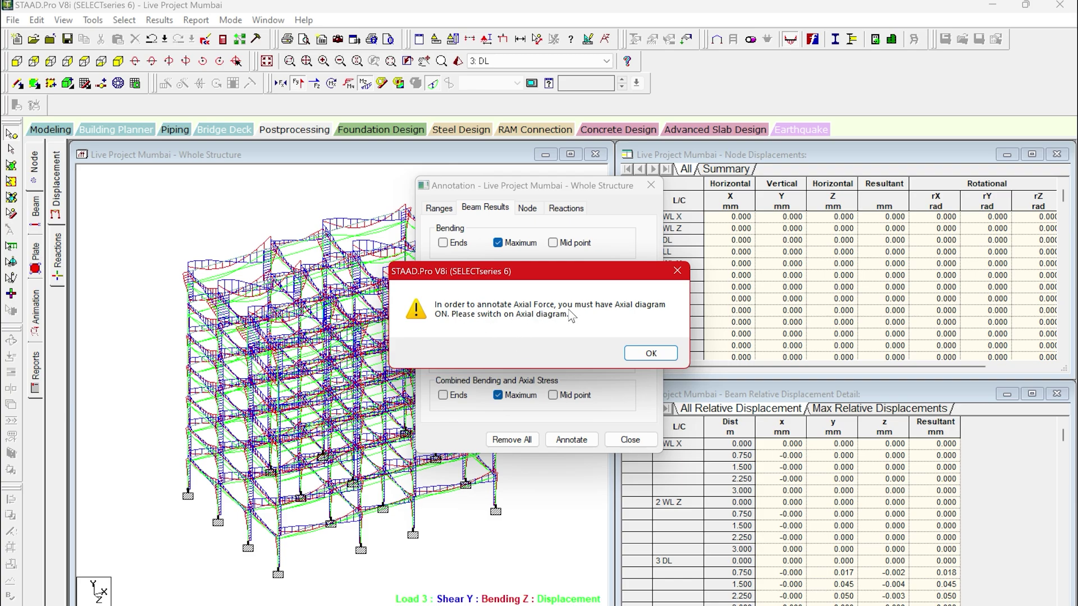
click(651, 353)
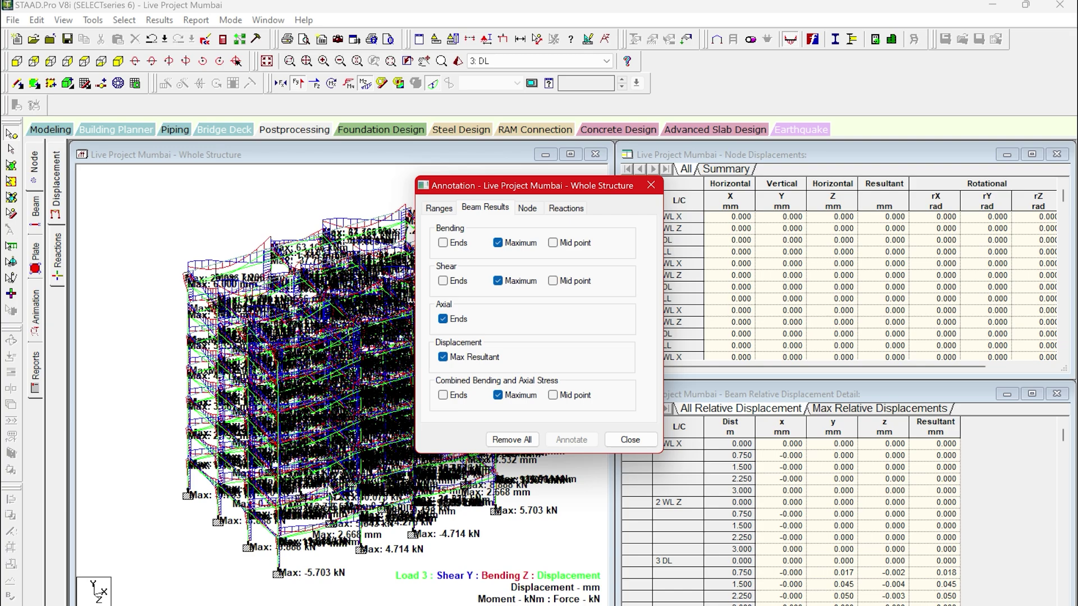
Remove all result annotations from the structure and close the annotation settings
click(530, 441)
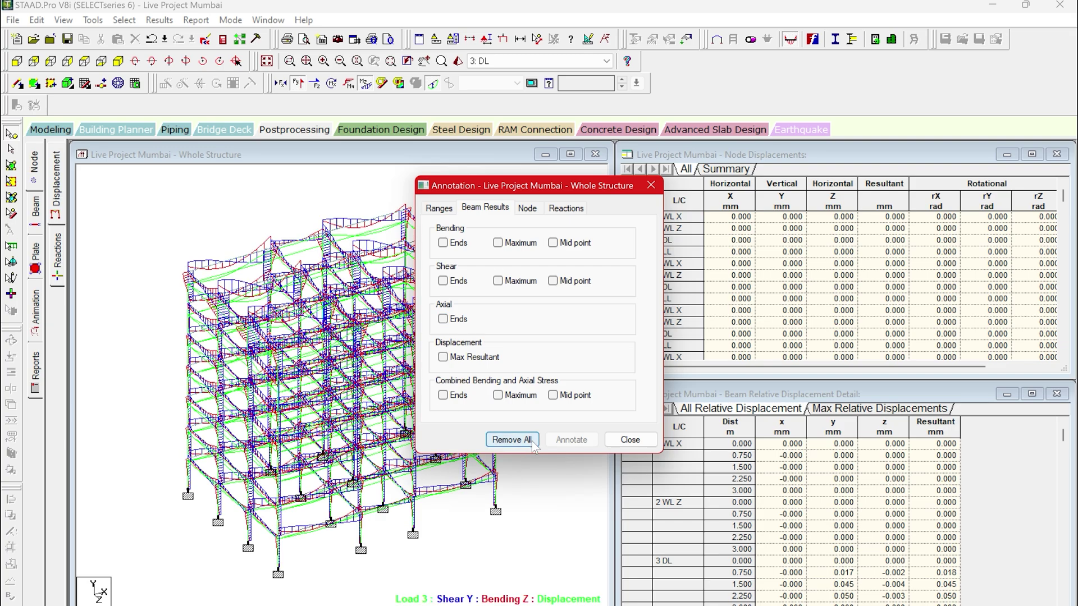
click(631, 440)
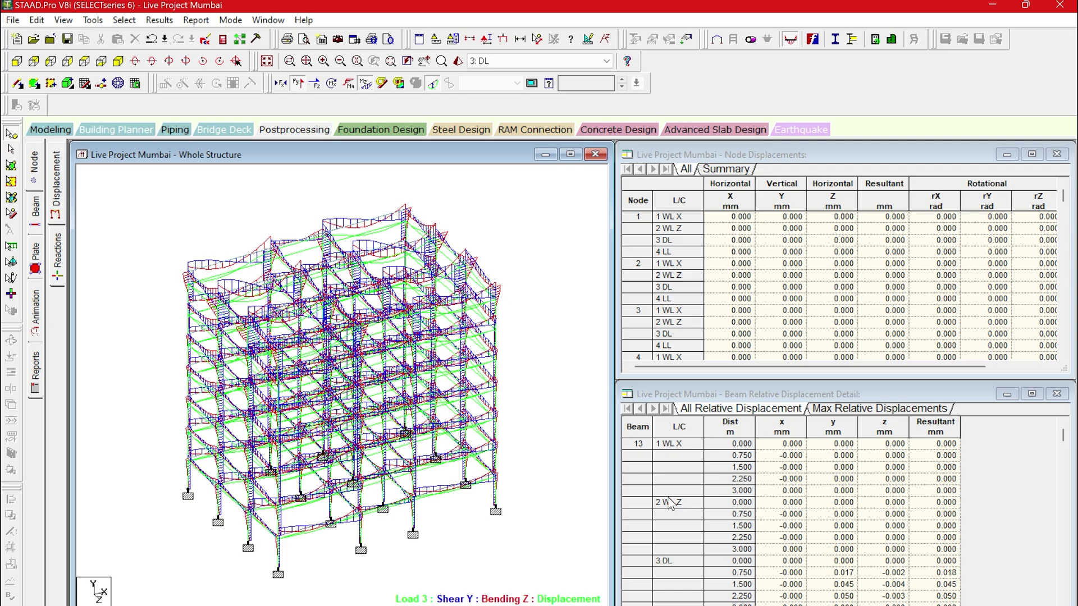
Display the Max Absolute plate stress contour with normal fill for load case 3: DL
click(35, 269)
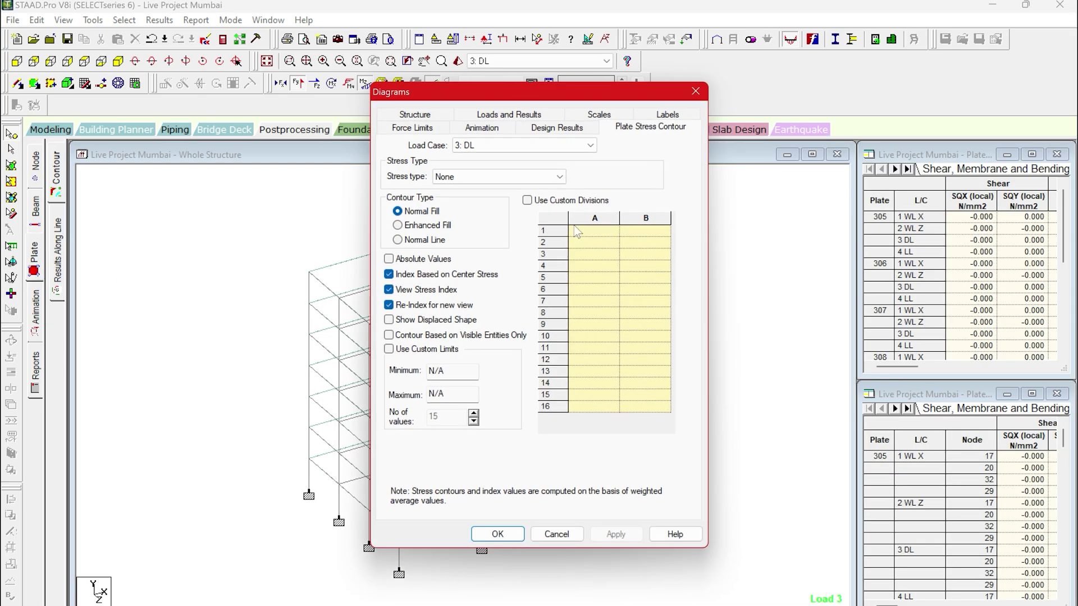
click(537, 148)
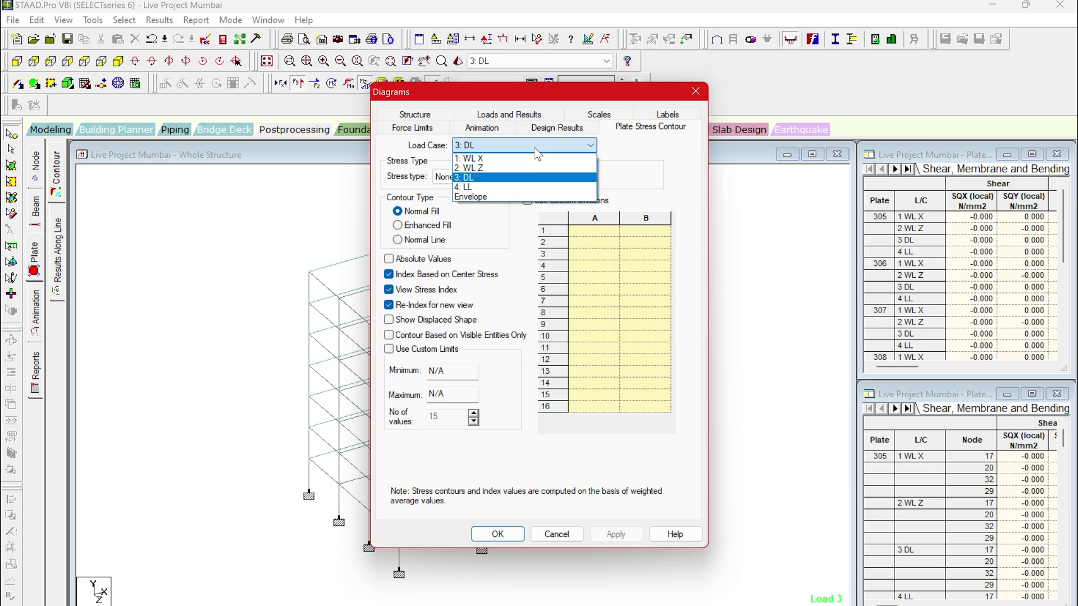
click(536, 149)
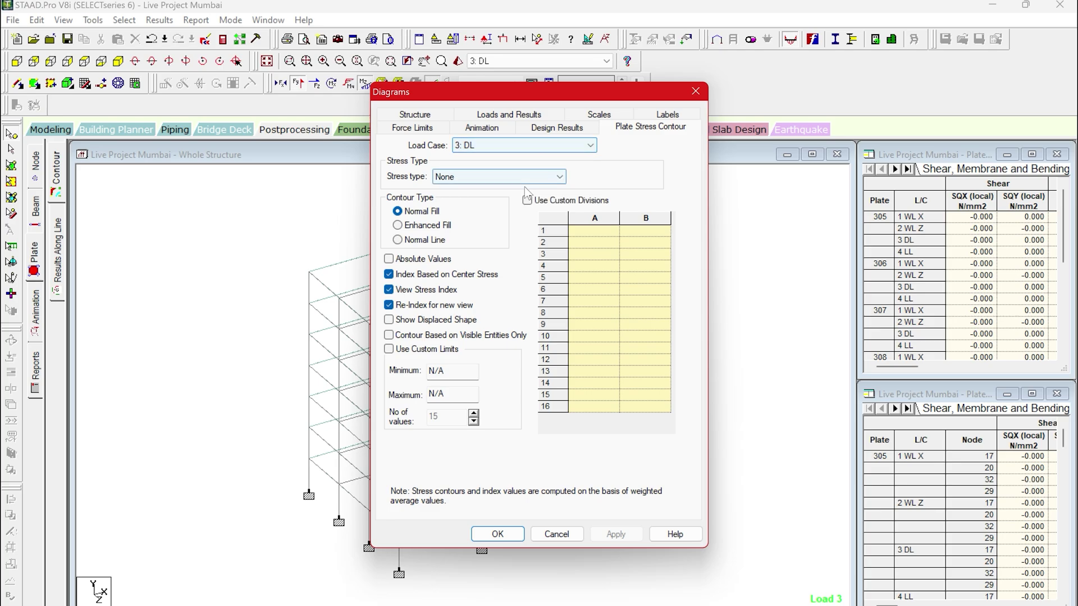
click(528, 177)
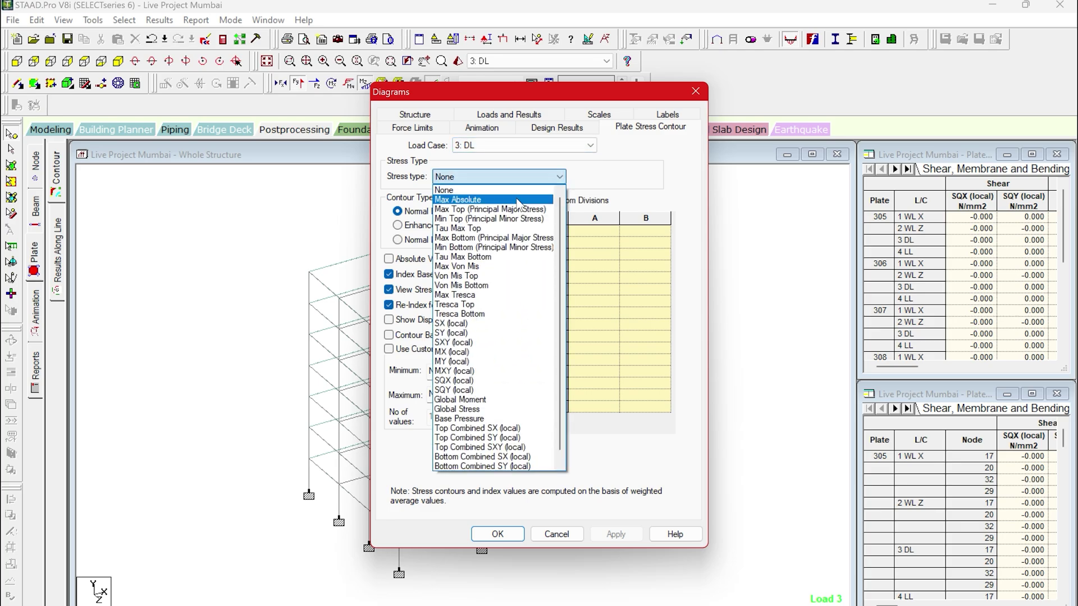
click(518, 201)
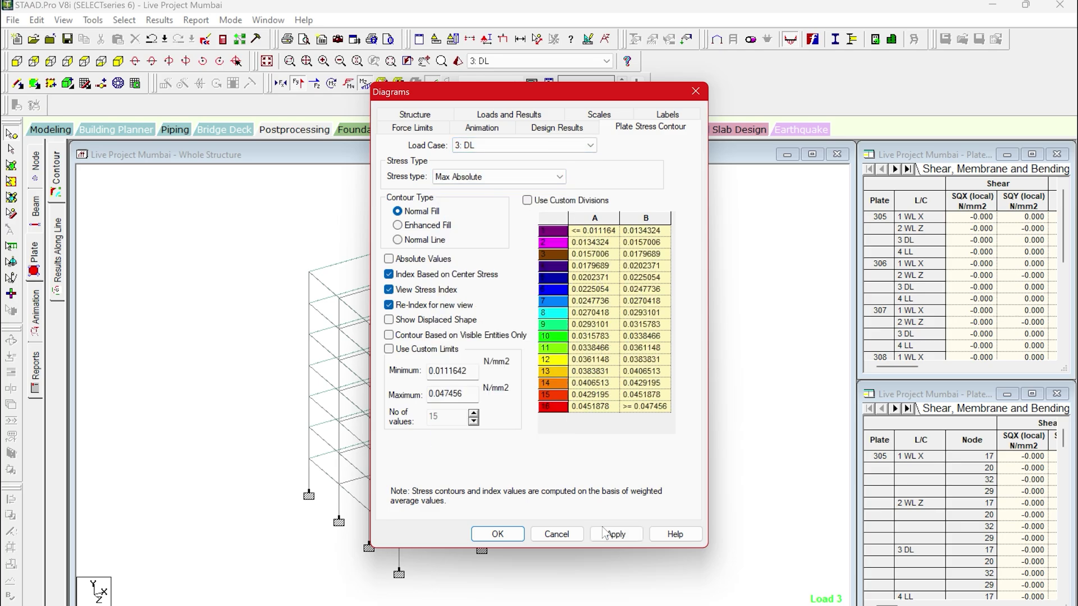
click(616, 534)
click(497, 534)
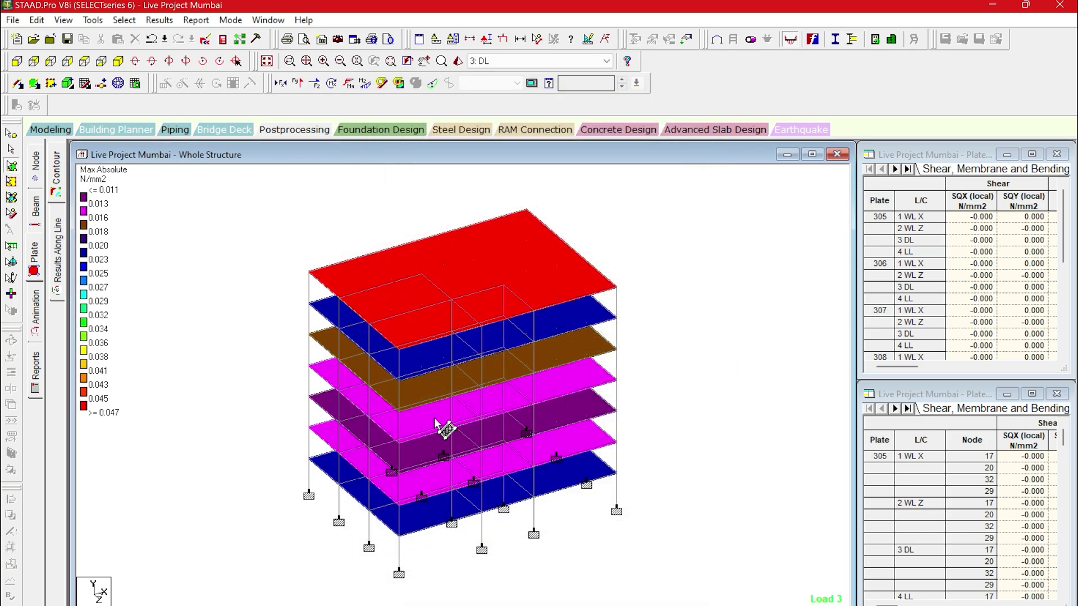
View the plate stress contours for load cases LL, WL X and WL Z in turn
click(527, 60)
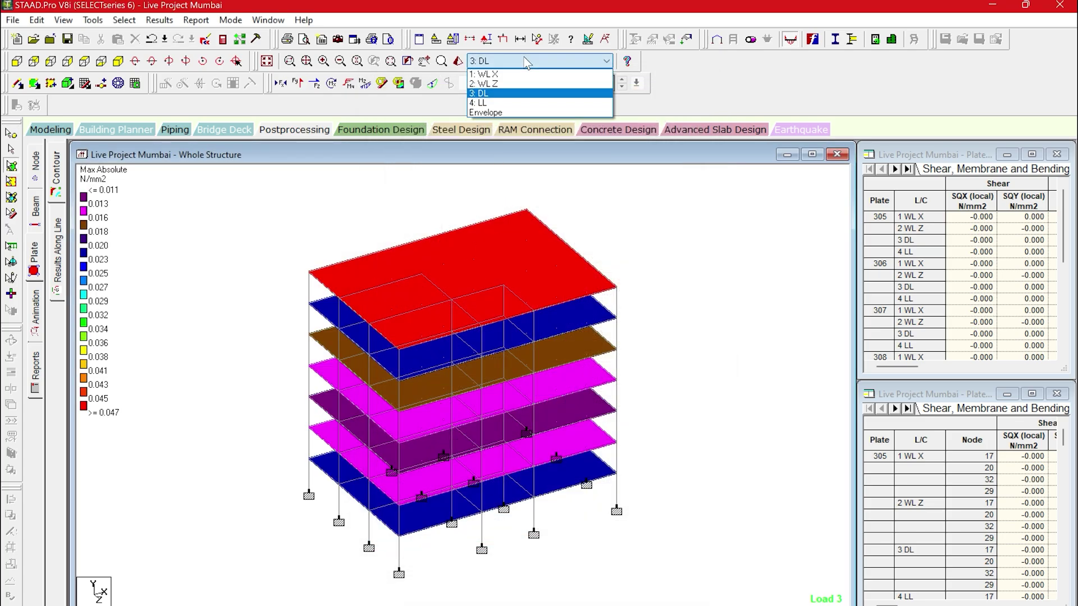
click(513, 103)
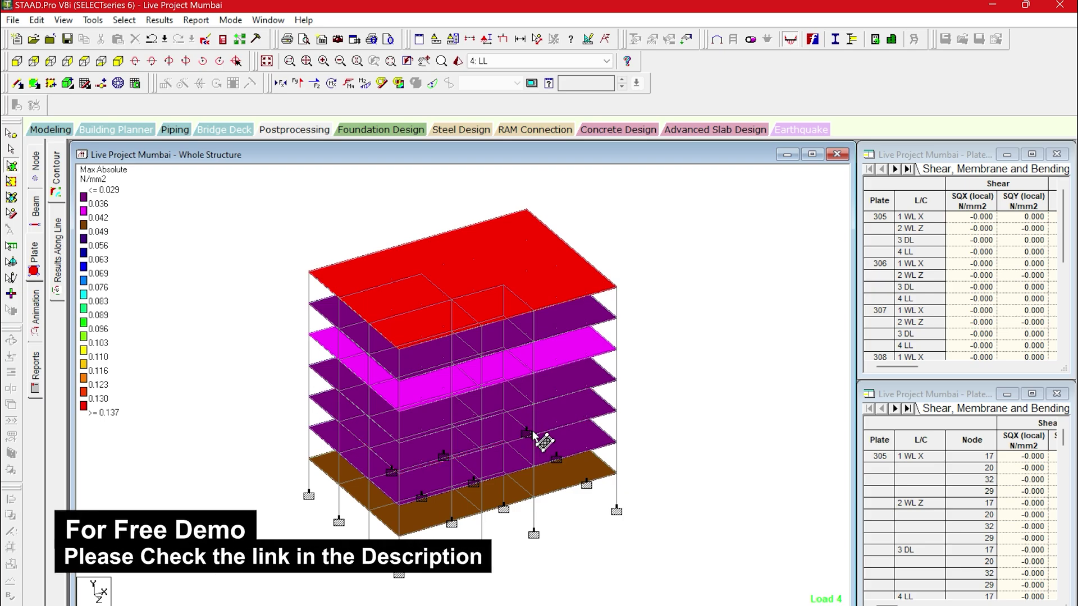
click(525, 60)
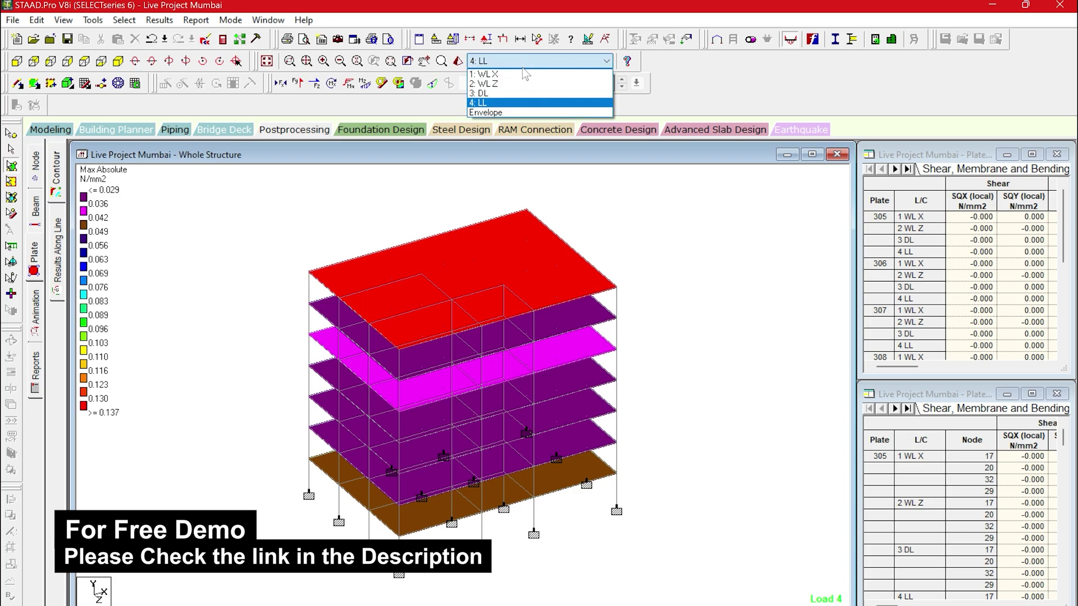
click(525, 73)
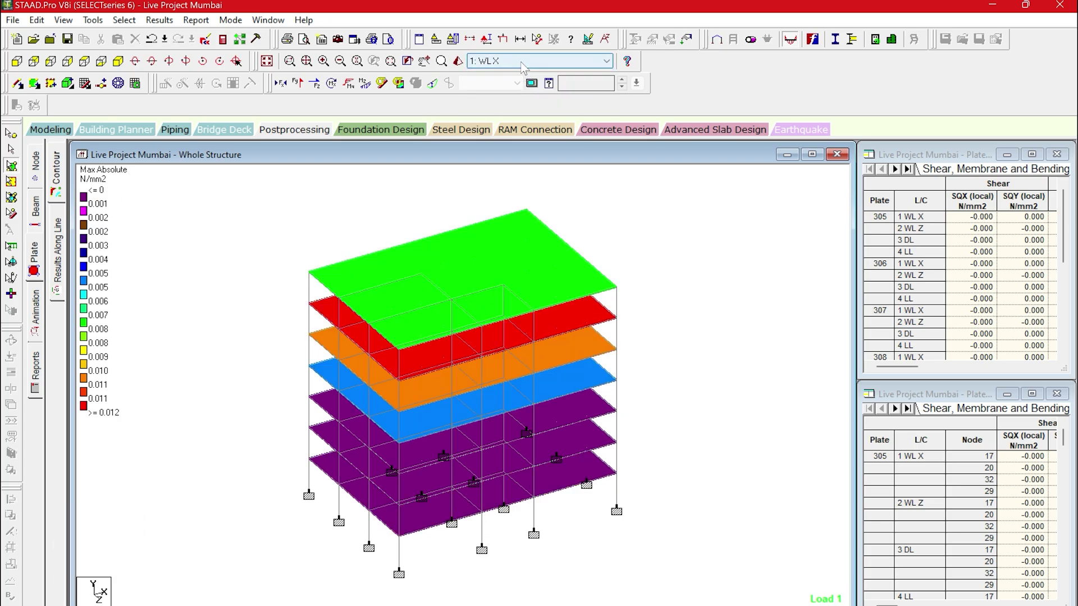
click(520, 62)
click(520, 83)
Switch to beam force results and view the global Y deflection of top-floor beam 197 under WL X
click(36, 217)
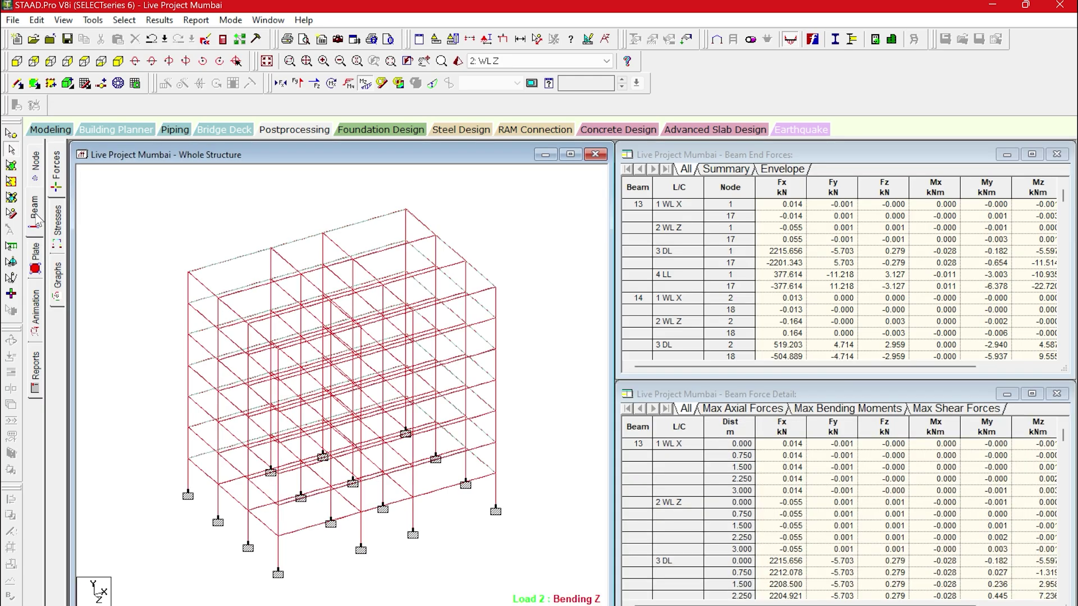
double_click(246, 265)
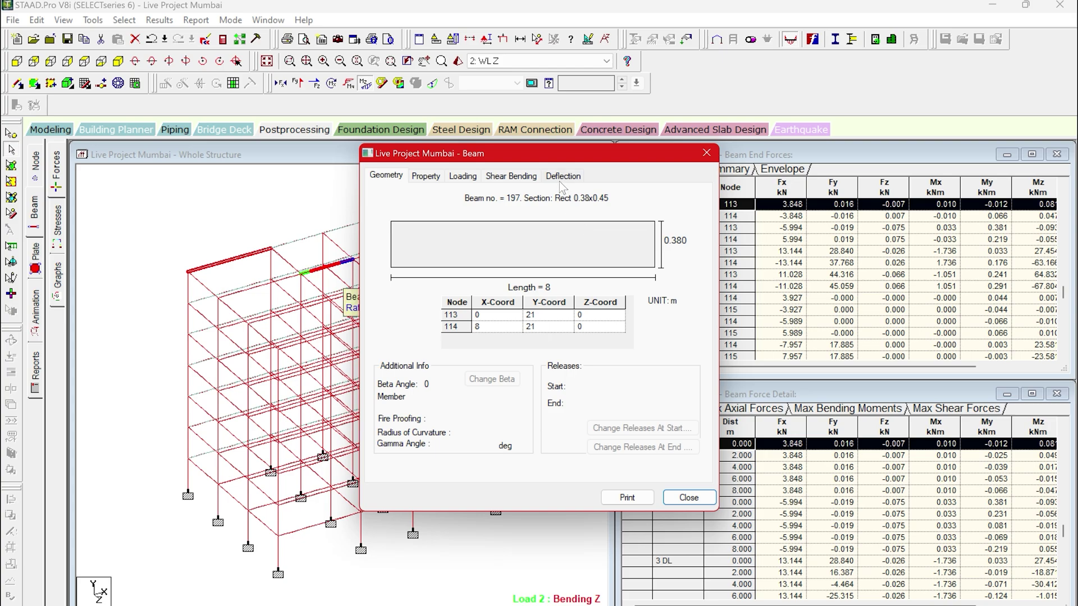
click(562, 176)
click(655, 431)
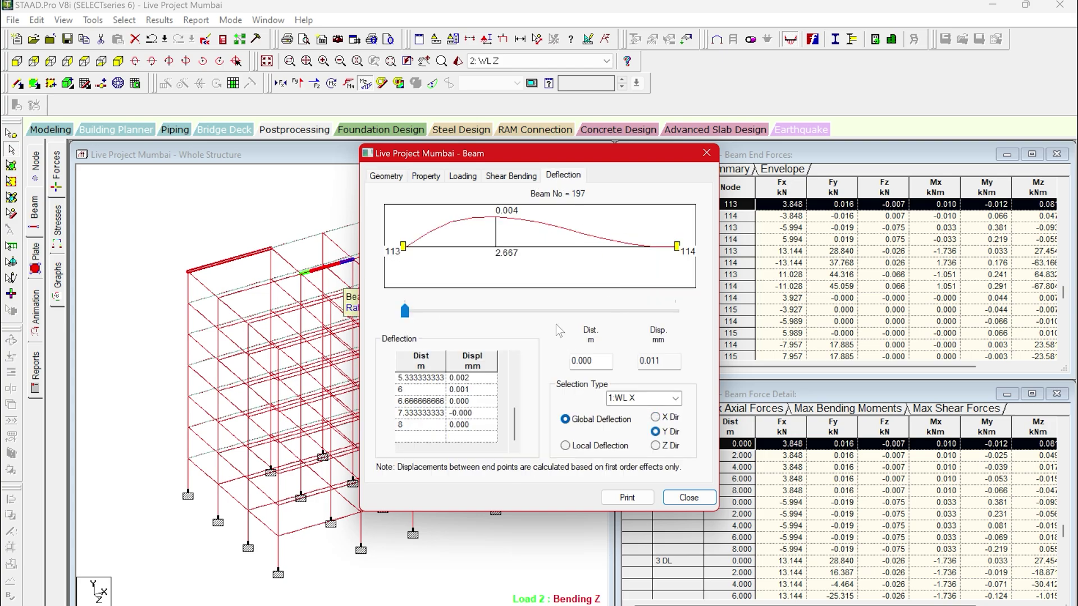
Review beam 197's Bending Z and Shear Y under WL X, view its Shear Y under DL, and close the beam details
click(522, 177)
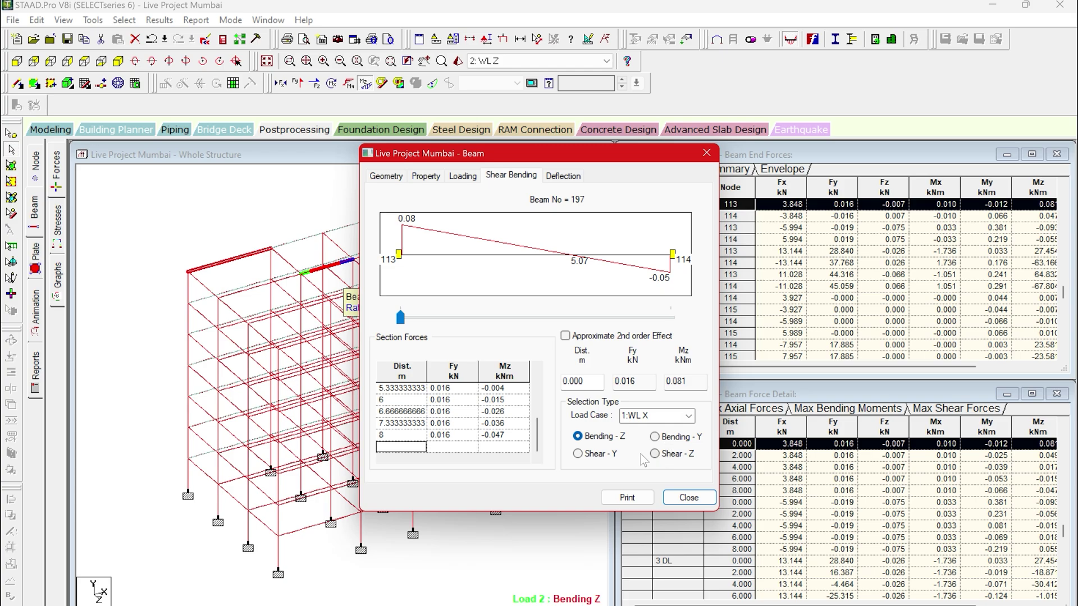
click(610, 456)
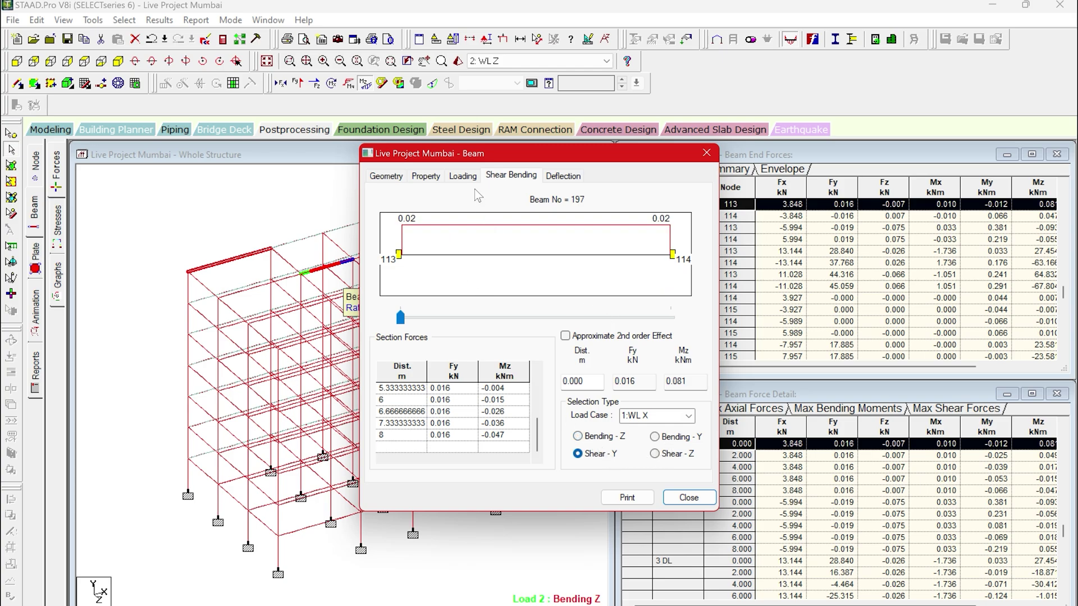
click(689, 416)
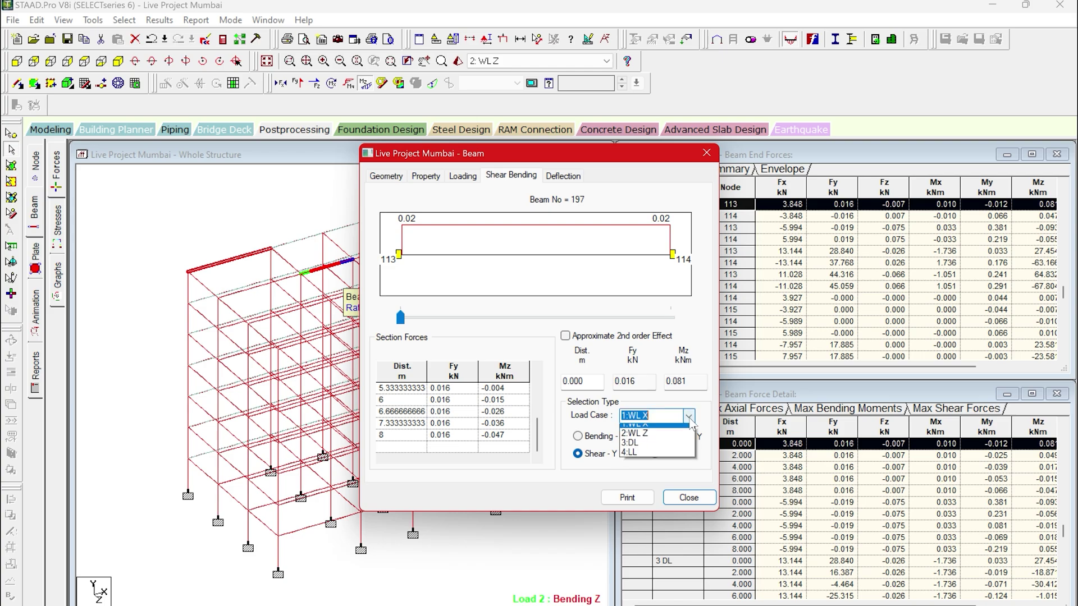
click(668, 449)
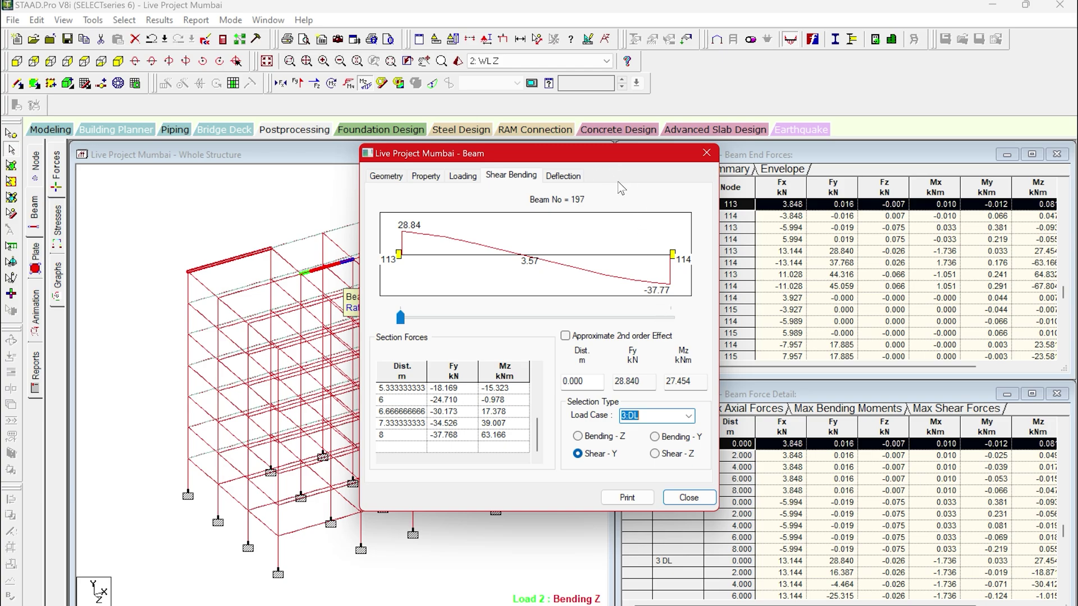
click(689, 498)
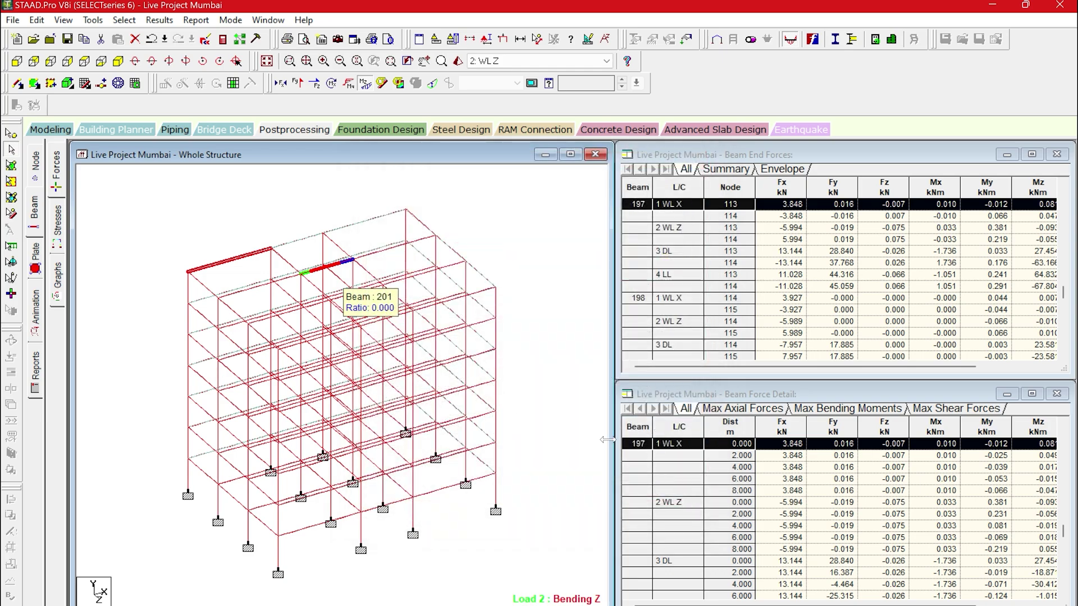
Return to modeling, clear the beam selection, and set the concrete design code to IS456
click(59, 134)
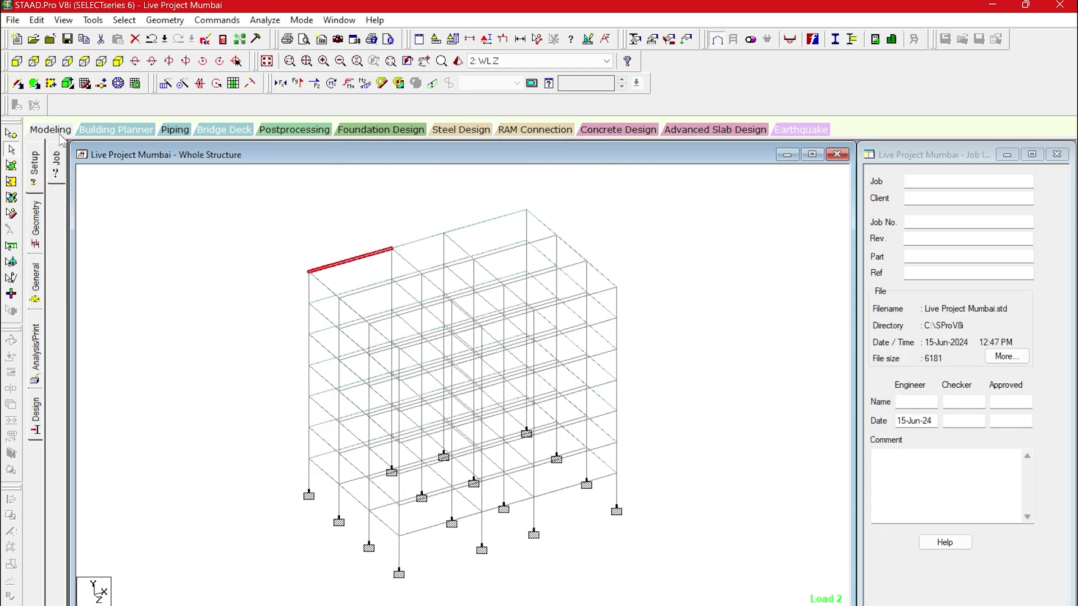
click(35, 419)
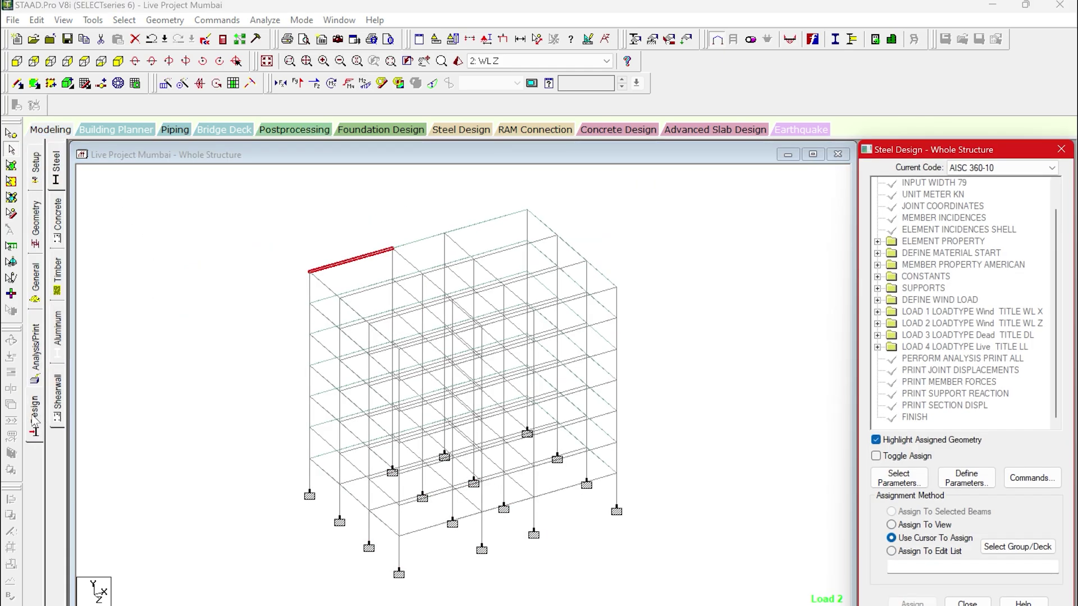
click(59, 237)
click(984, 168)
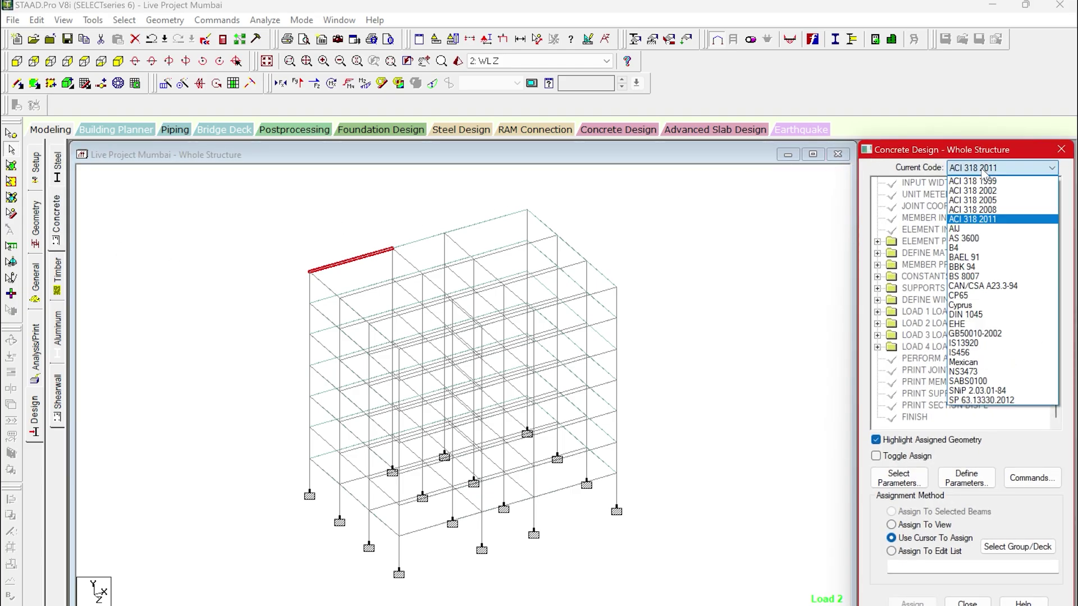
click(743, 224)
click(740, 220)
click(957, 168)
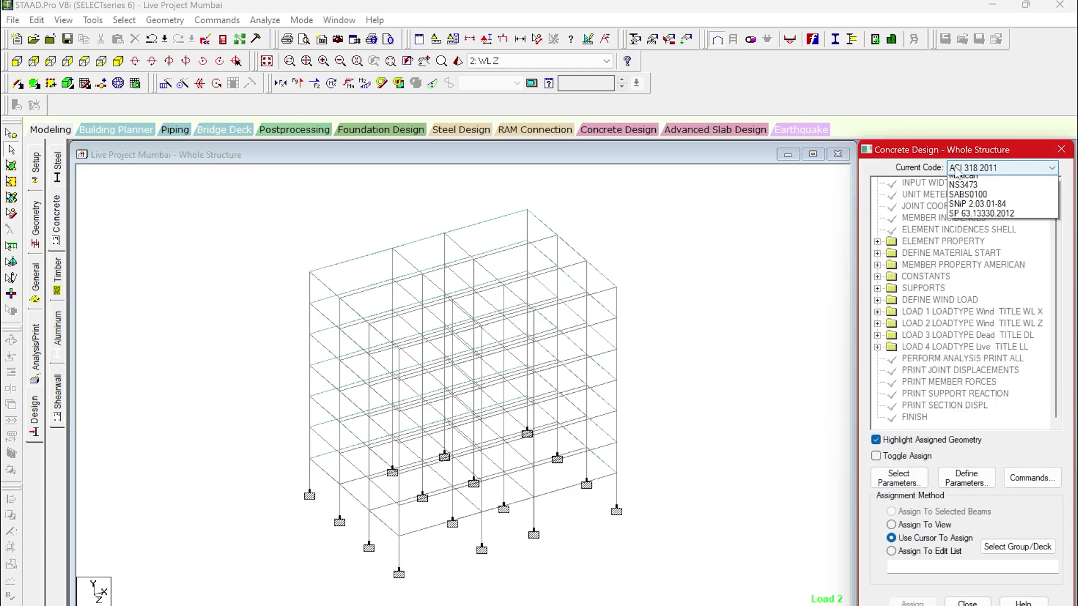
click(949, 353)
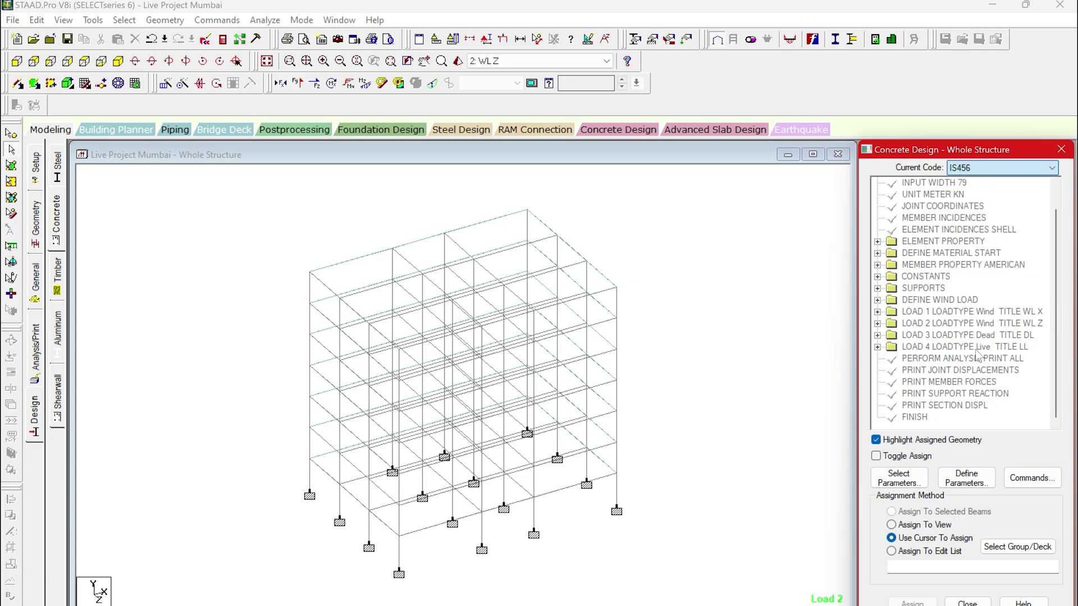
Clear the selected concrete design parameters and select only Fc, Fymain and Fysec
click(919, 480)
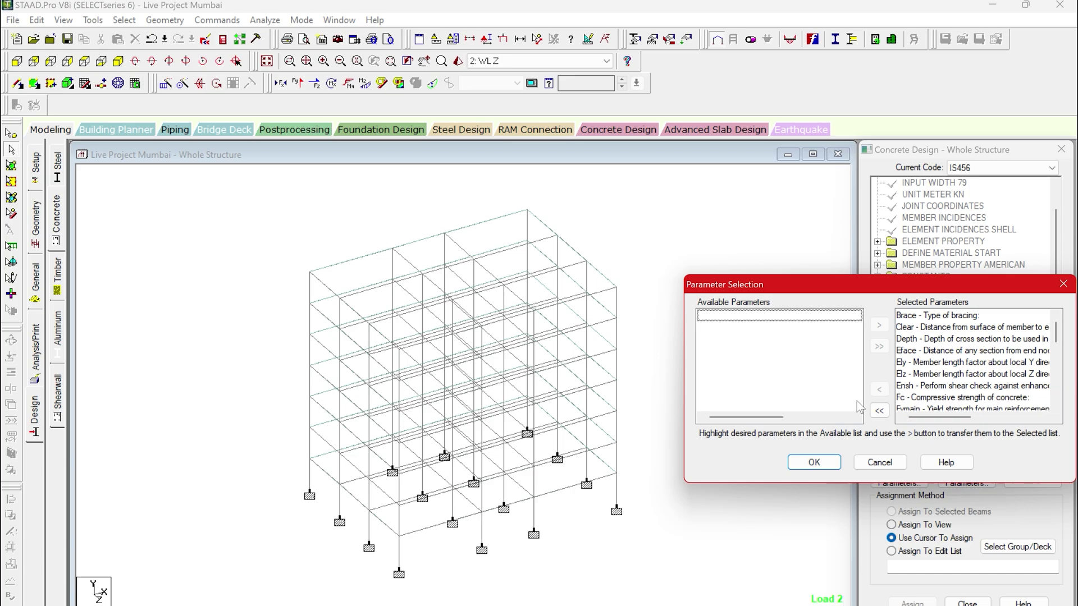
drag(919, 286, 686, 229)
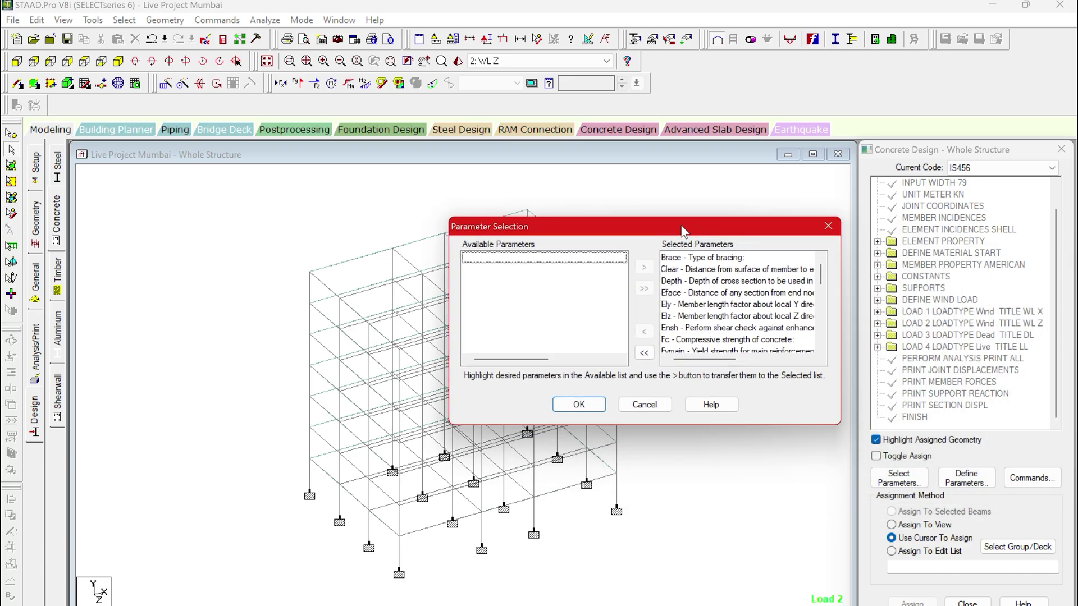
click(644, 353)
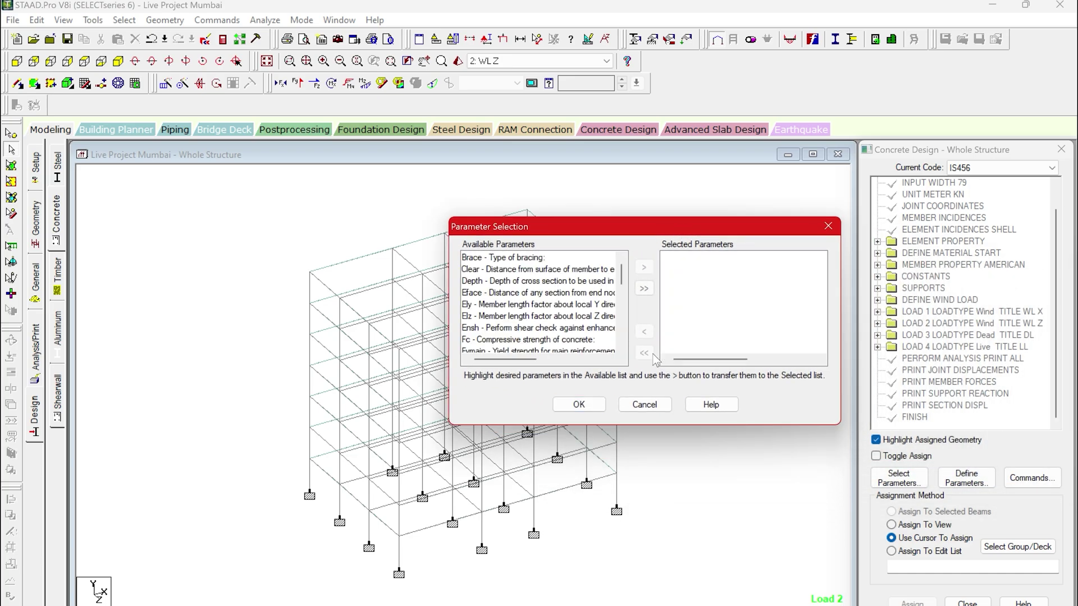
click(530, 340)
click(648, 269)
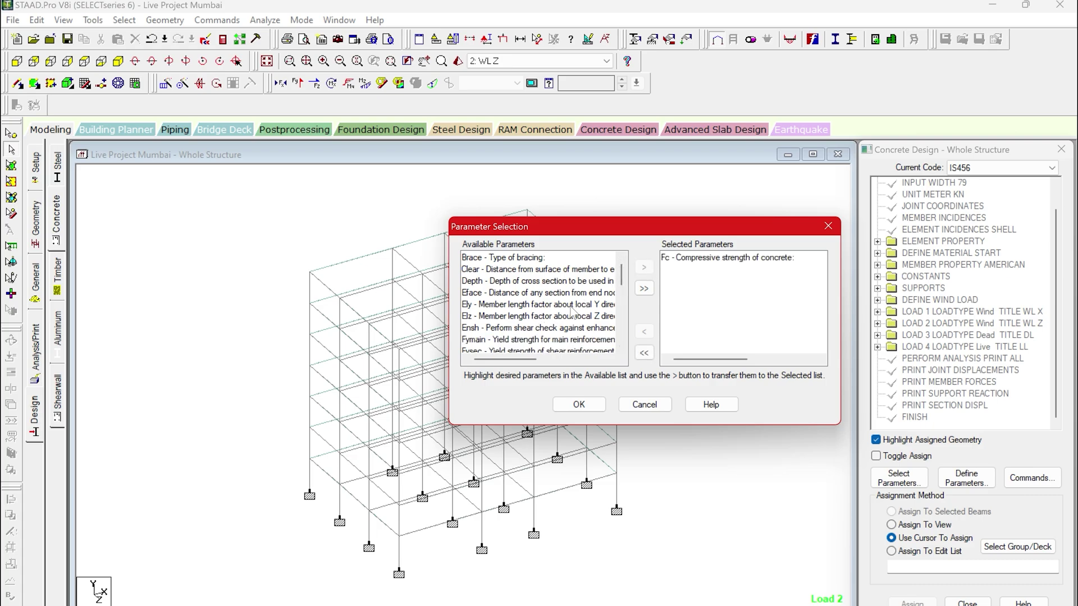
click(566, 341)
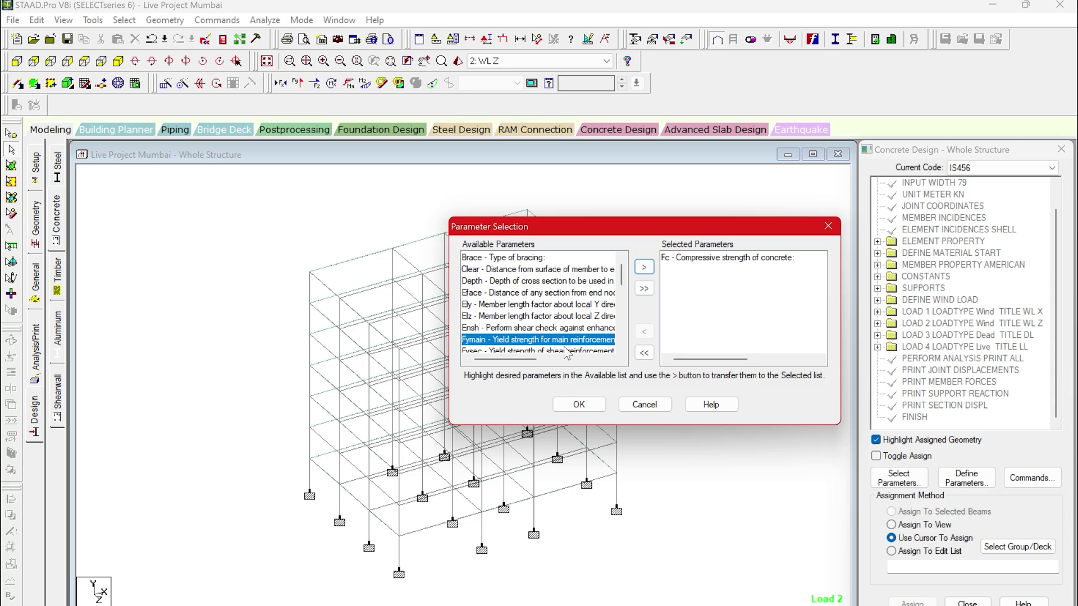
click(645, 269)
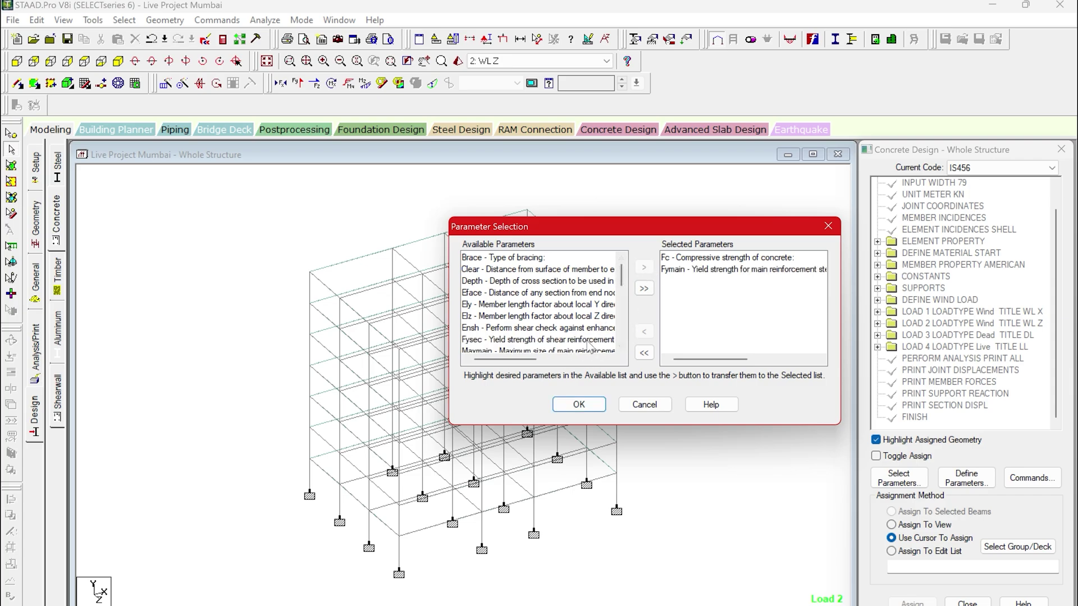
click(586, 342)
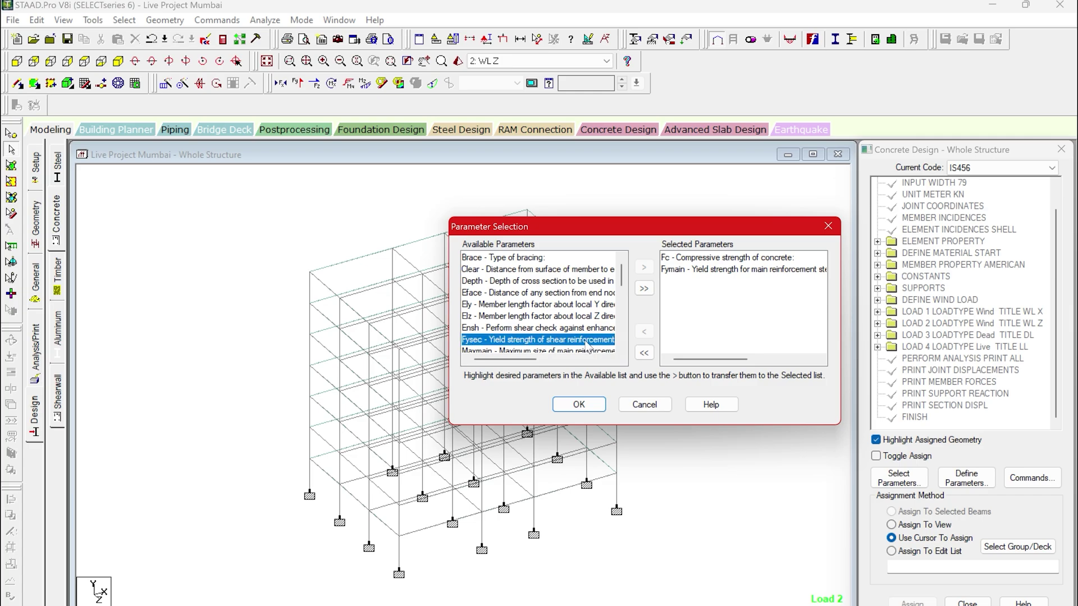
click(644, 268)
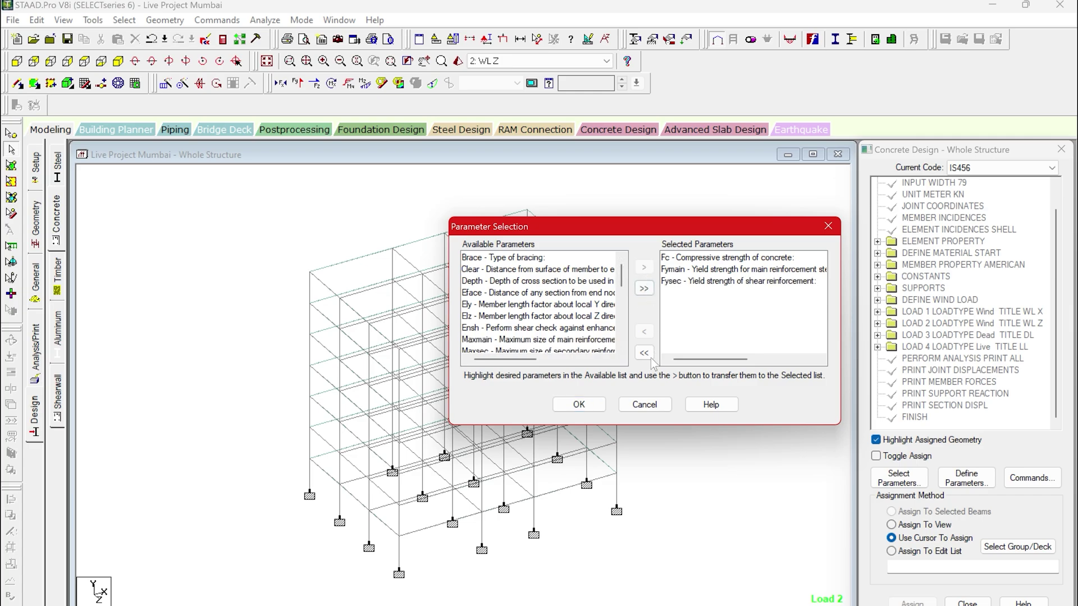
click(599, 406)
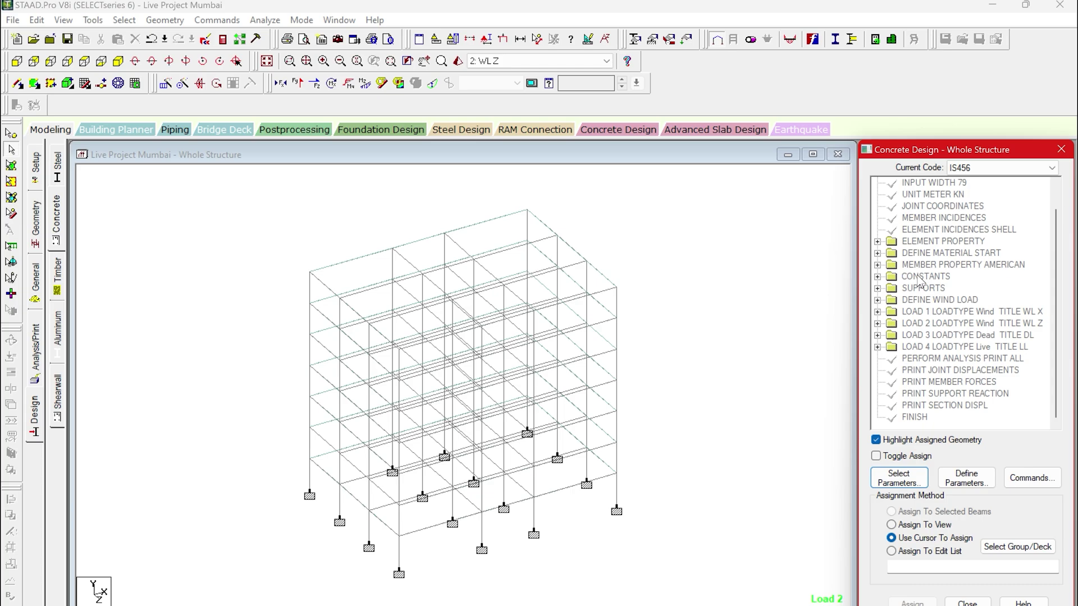
Check the concrete grade on the project's PowerPoint slide and add the FC parameter with a compressive strength of 30000 kN/m2
click(967, 474)
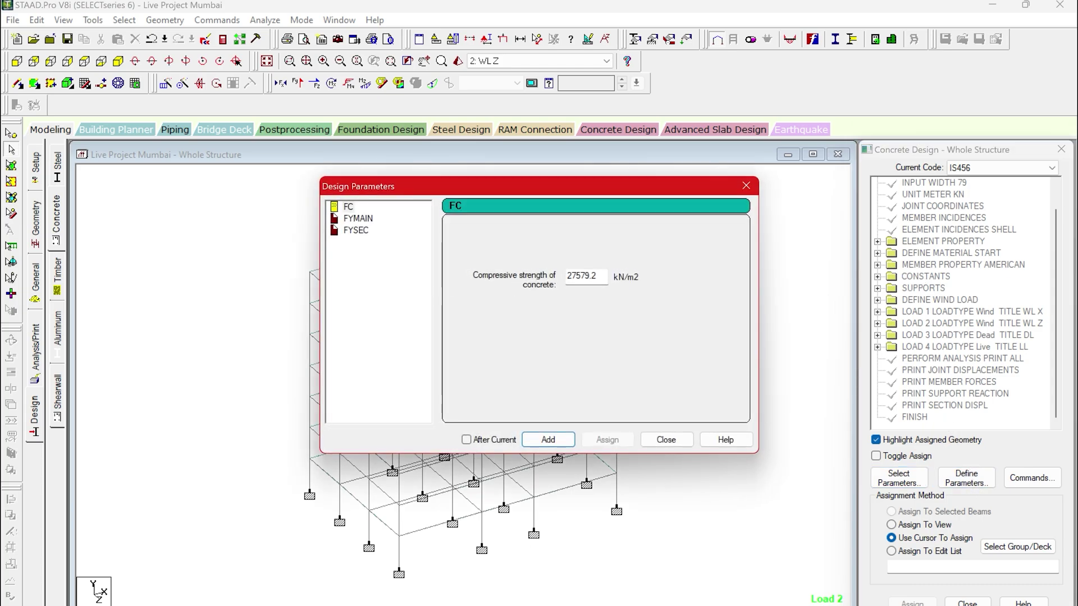
click(633, 571)
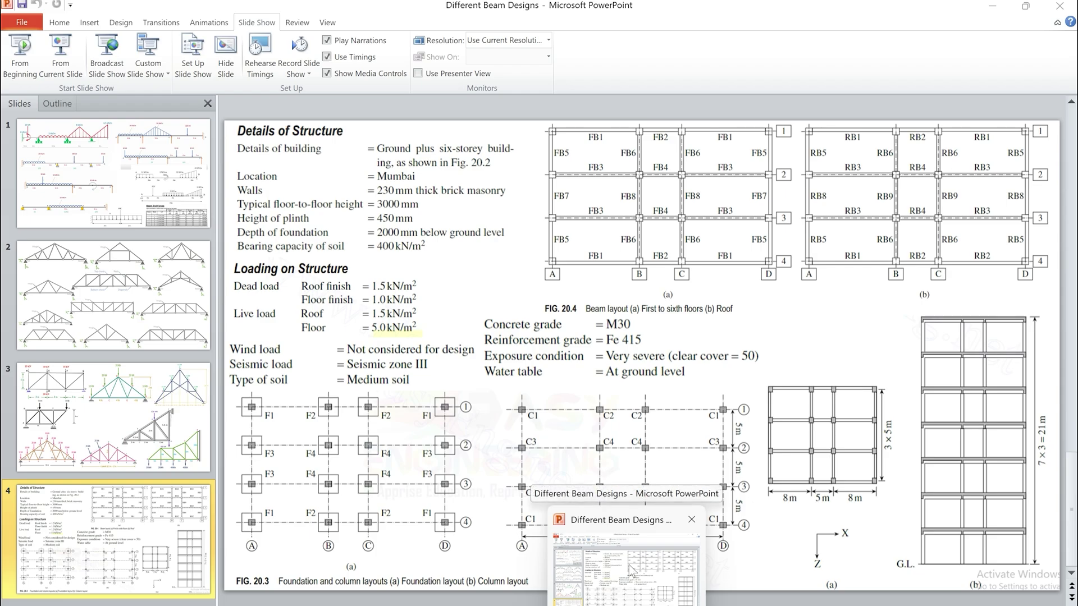
click(629, 565)
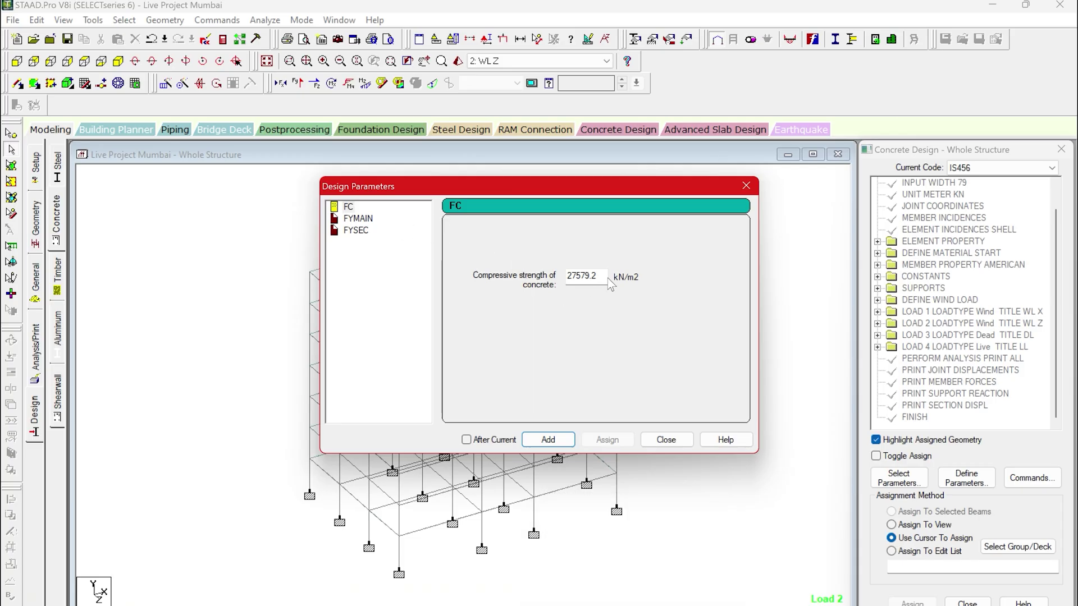
key(Tab)
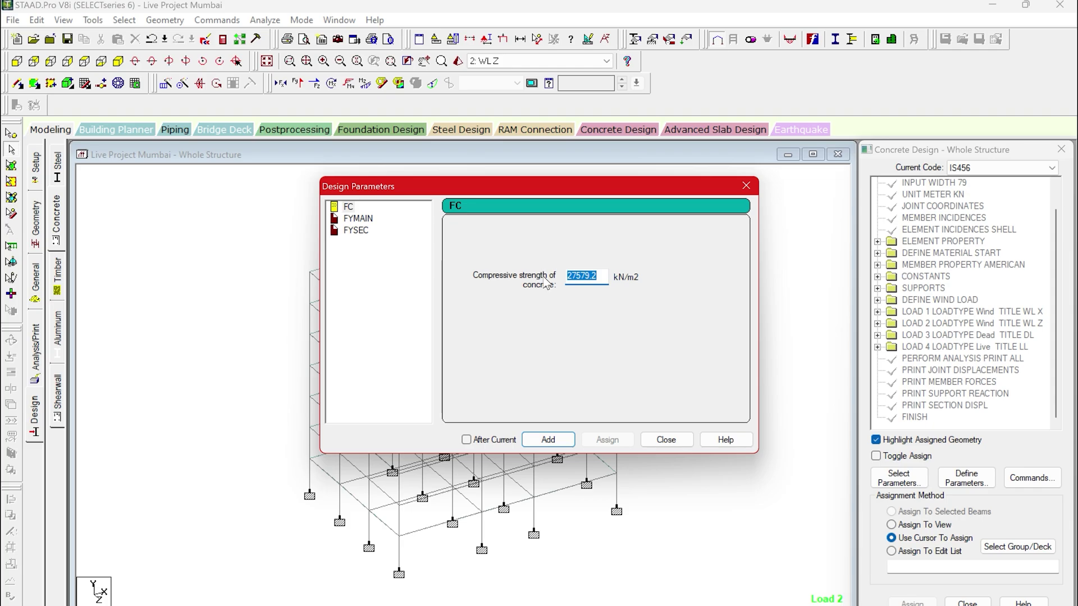
text(30000)
click(548, 439)
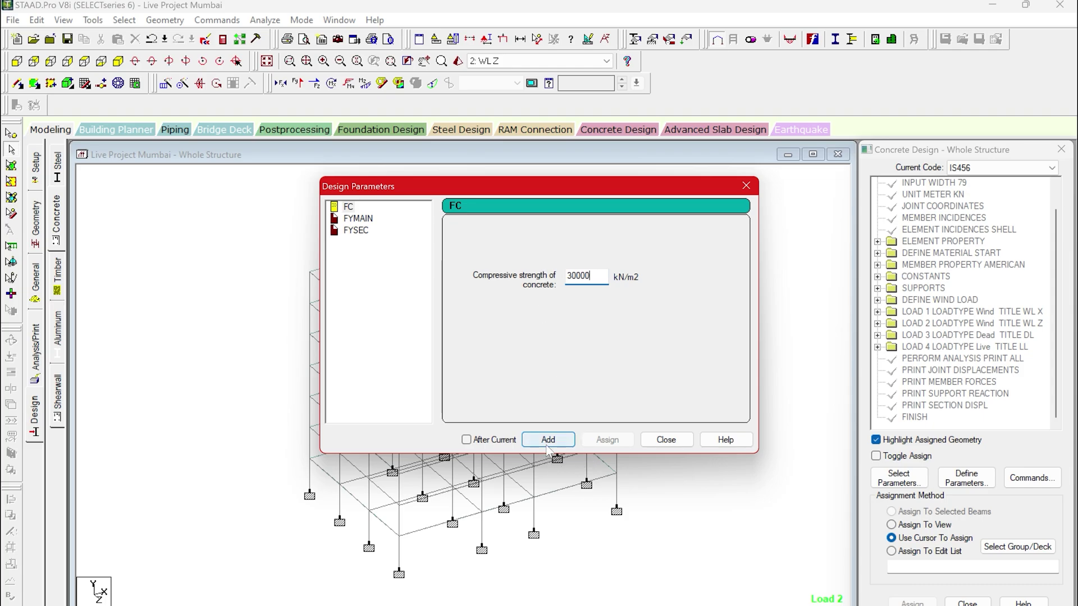
Check the reinforcement grade on the project slide and add the FYMAIN parameter with a yield strength of 415000 kN/m2
click(368, 220)
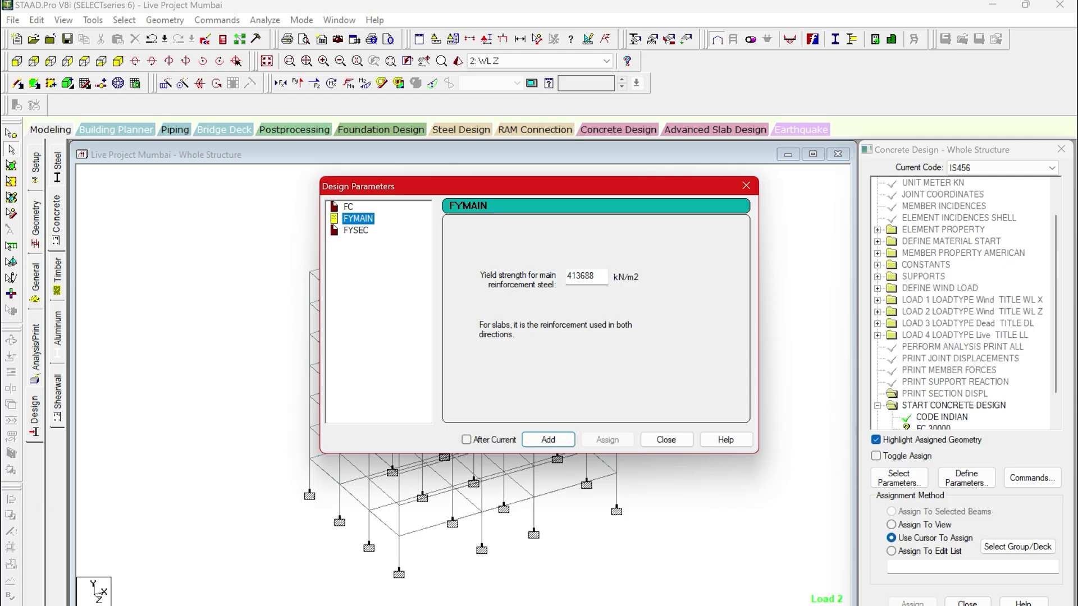
key(alt+Tab)
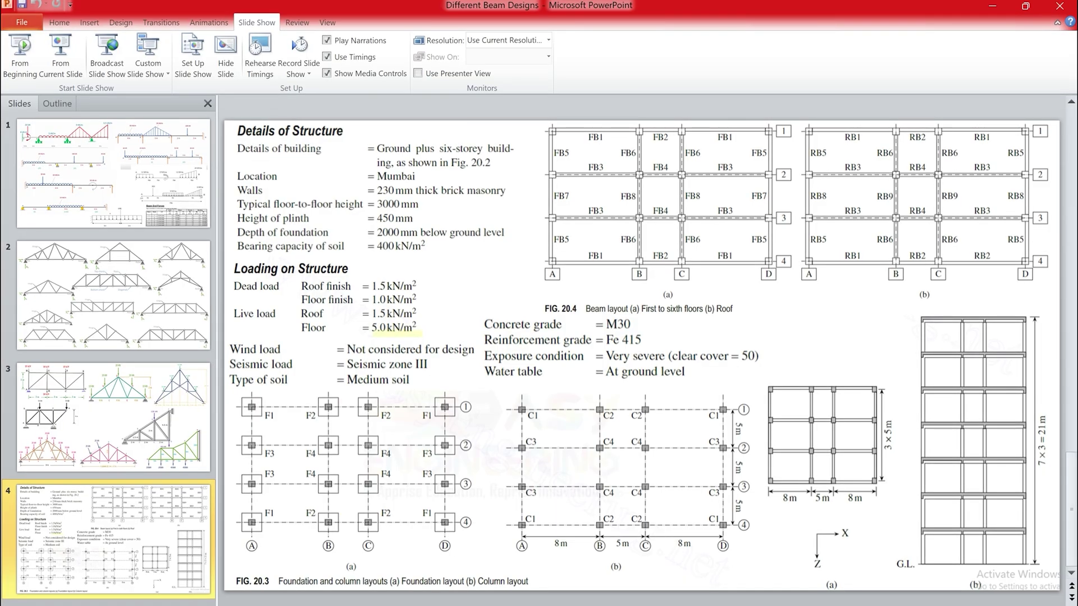
click(651, 541)
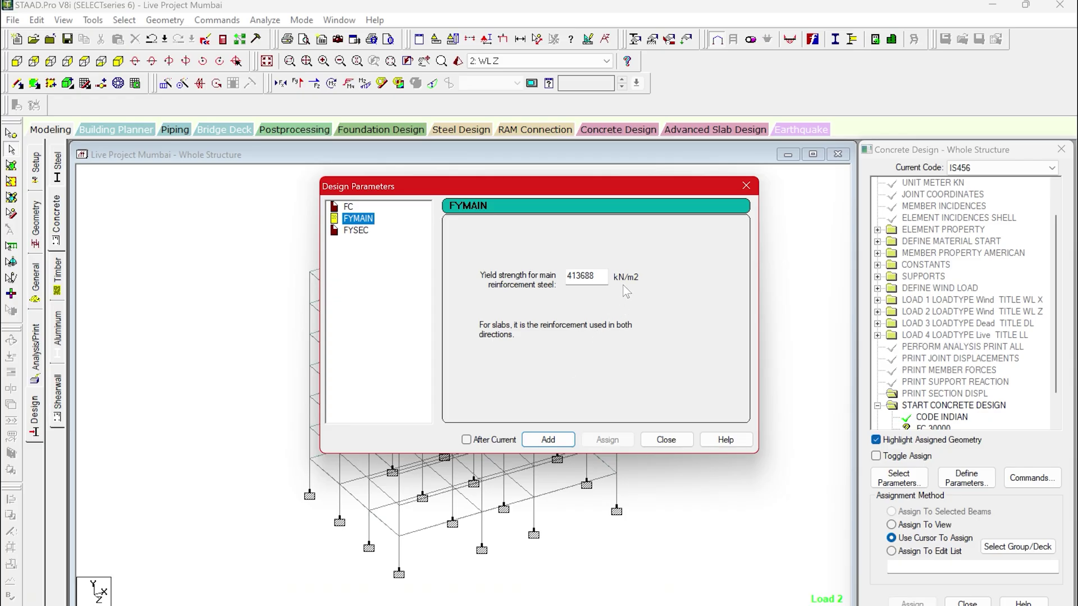
key(Tab)
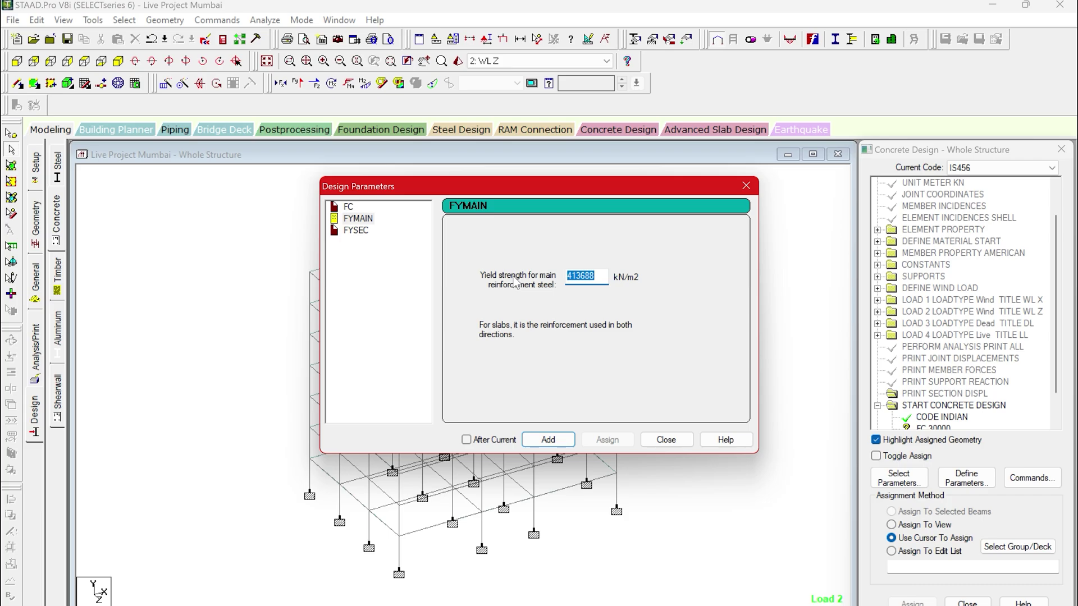
text(415000)
click(564, 440)
Add the FYSEC parameter with a shear reinforcement yield strength of 415000 kN/m2 and close the parameter definitions
click(356, 231)
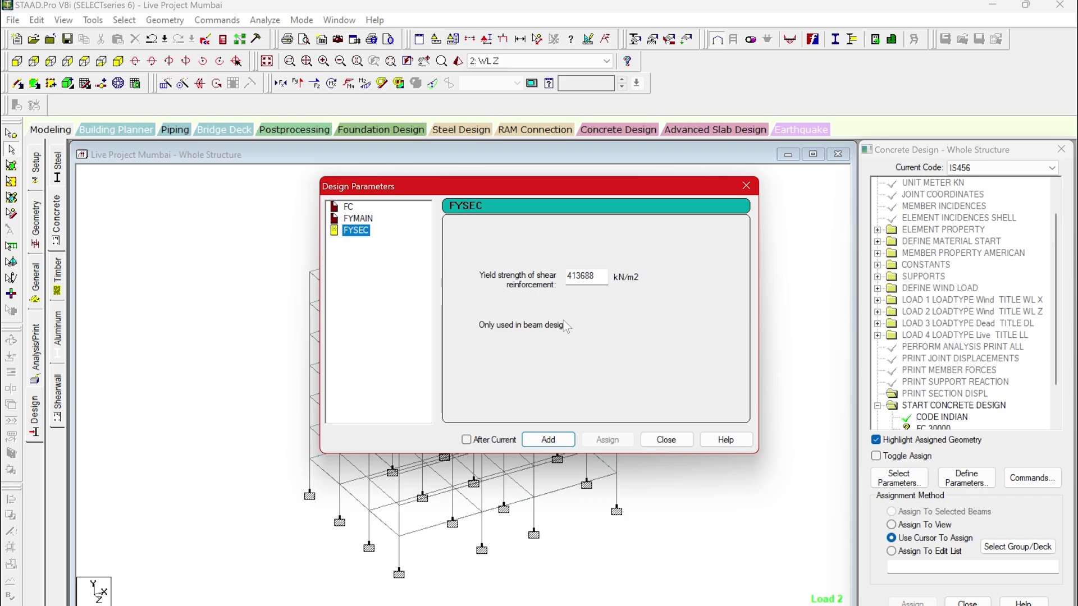
drag(596, 276, 540, 285)
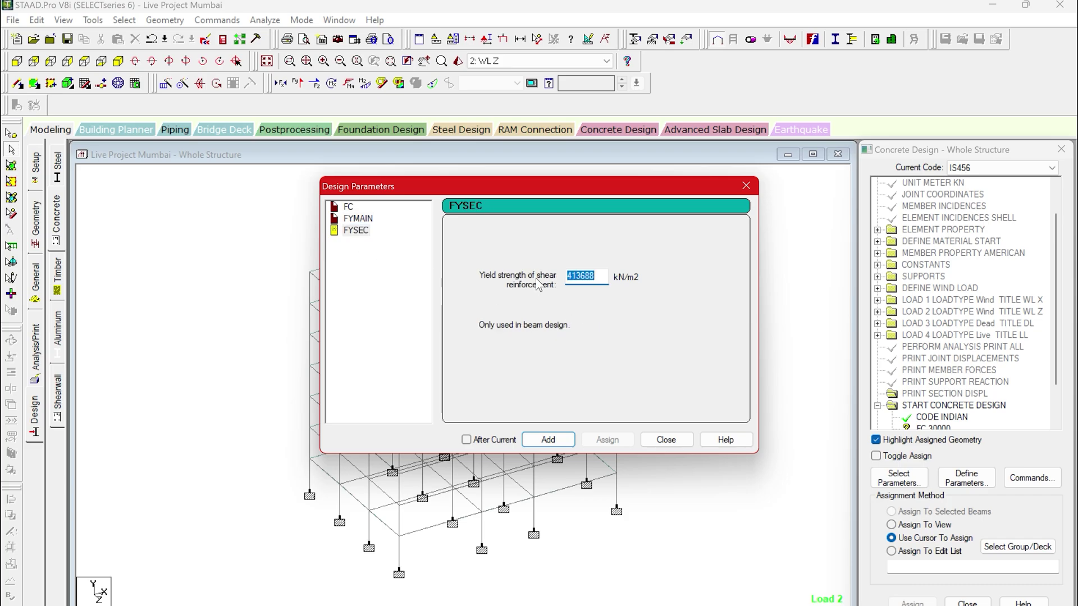
text(415000)
click(537, 443)
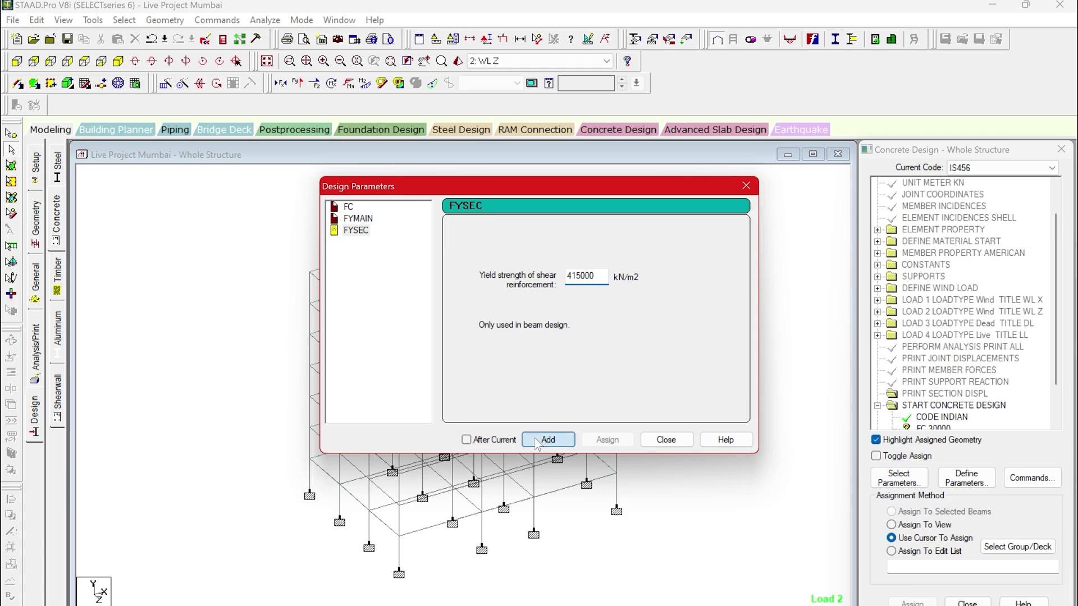
click(666, 440)
Assign the FC 30000 parameter to the whole structure with the Assign To View method
scroll(947, 366, down, 2)
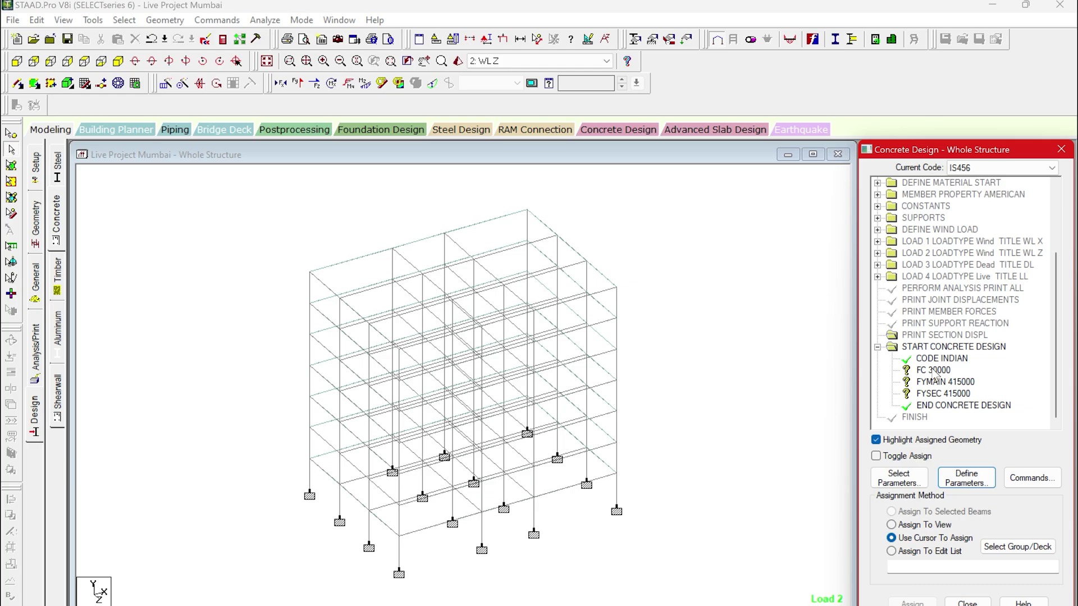
click(934, 371)
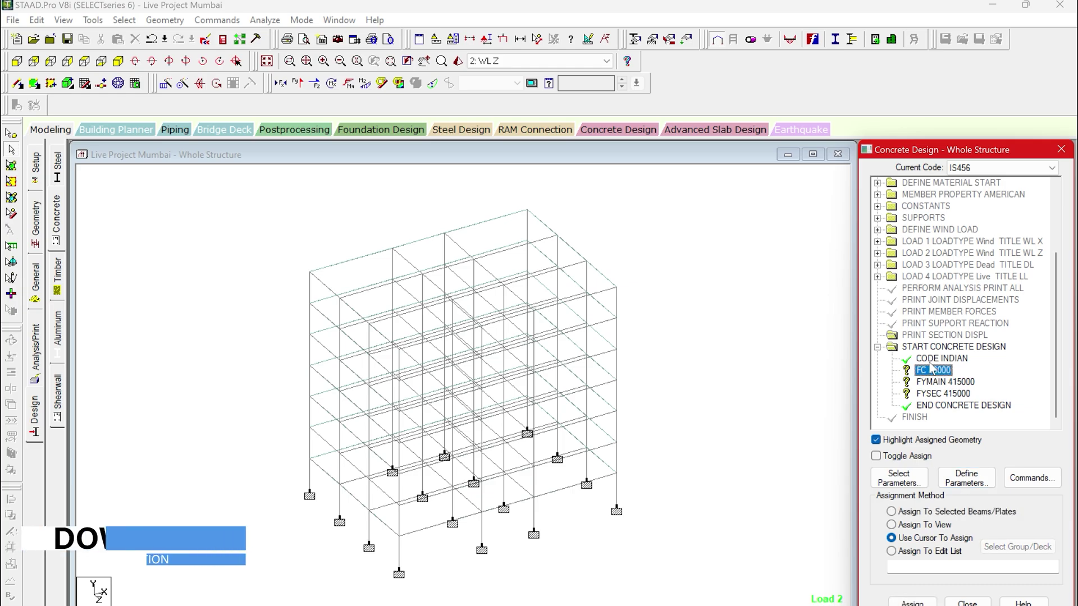
click(827, 421)
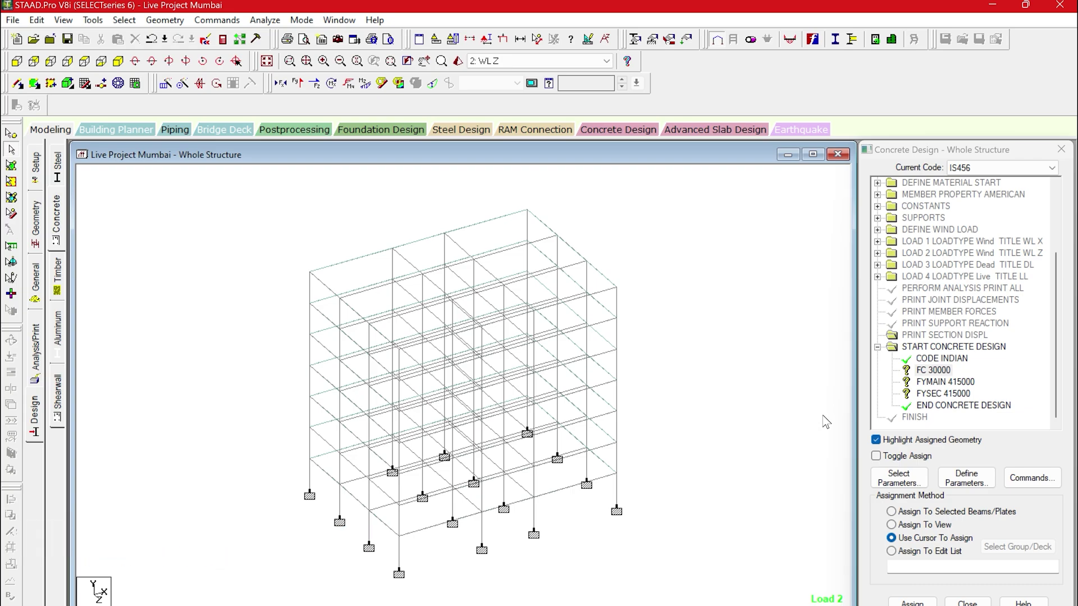
click(934, 371)
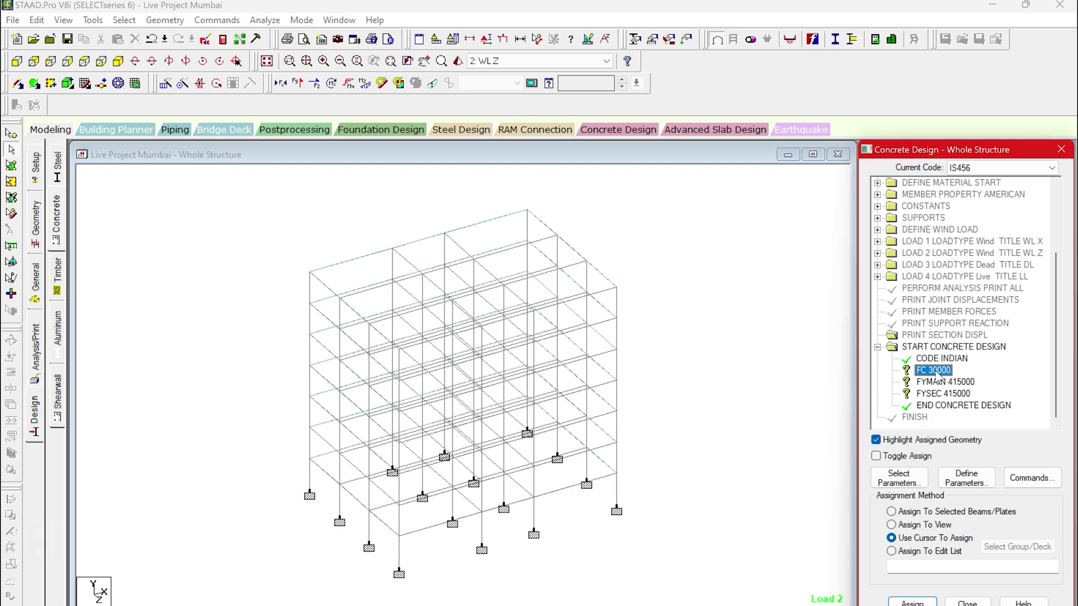
click(921, 526)
click(912, 602)
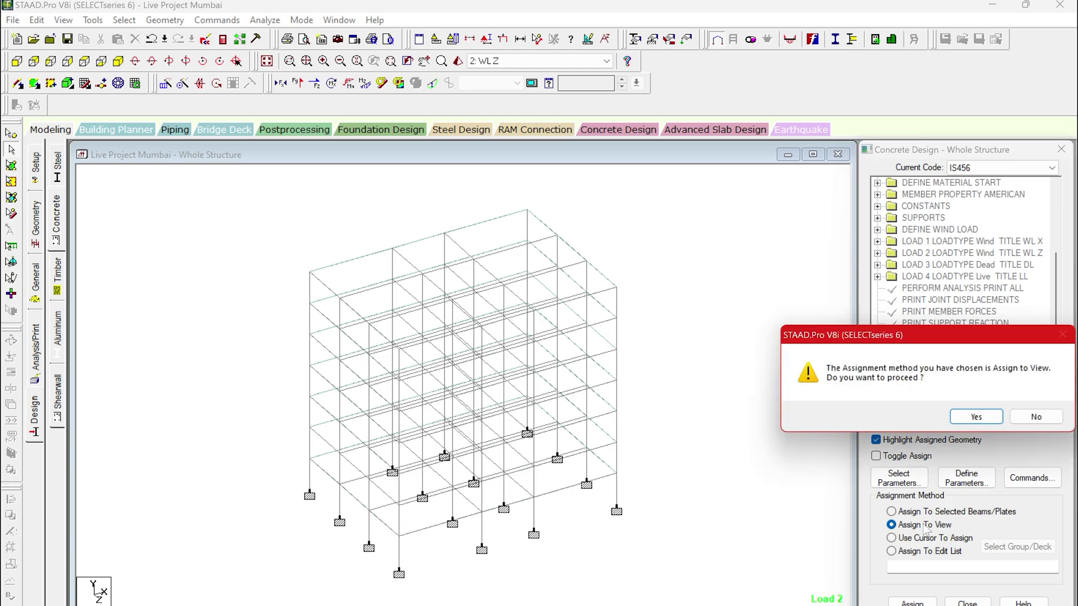
click(977, 418)
Assign the FYMAIN 415000 and FYSEC 415000 parameters to the whole structure with the Assign To View method
click(946, 382)
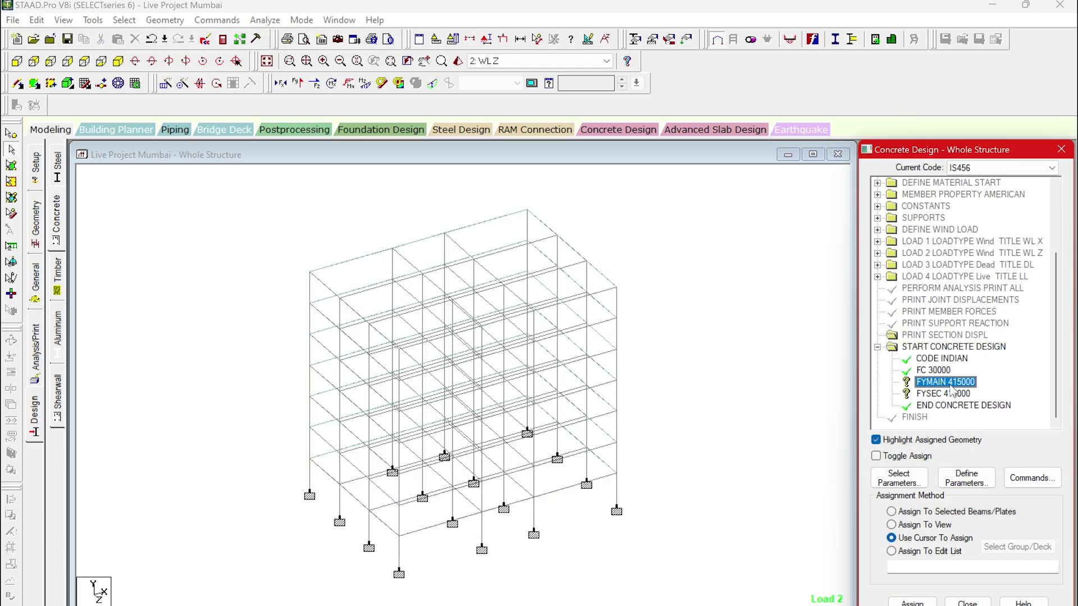
click(941, 527)
click(912, 602)
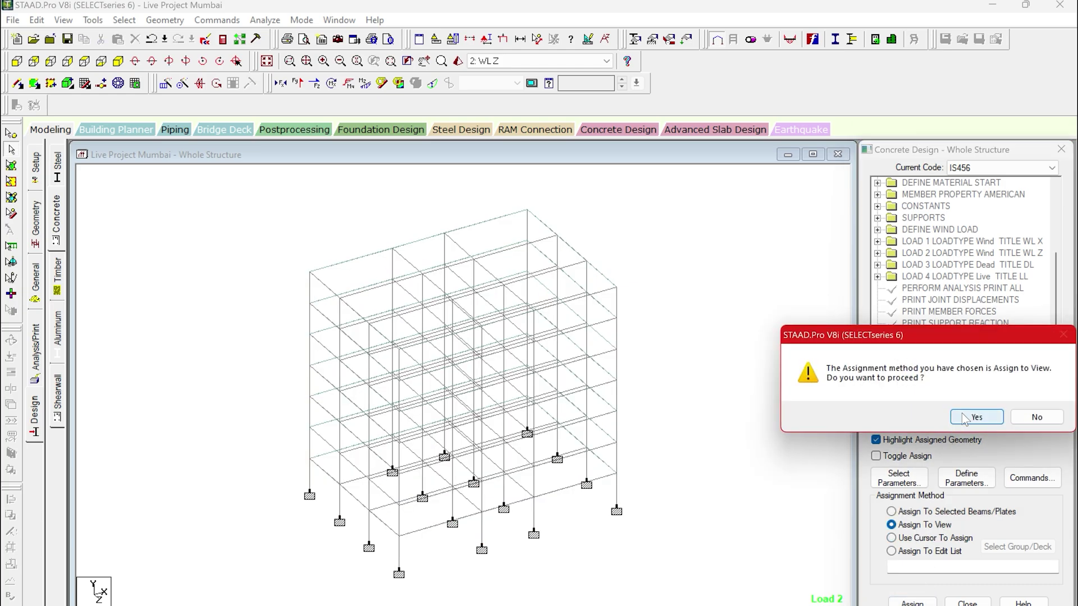
click(978, 418)
click(944, 393)
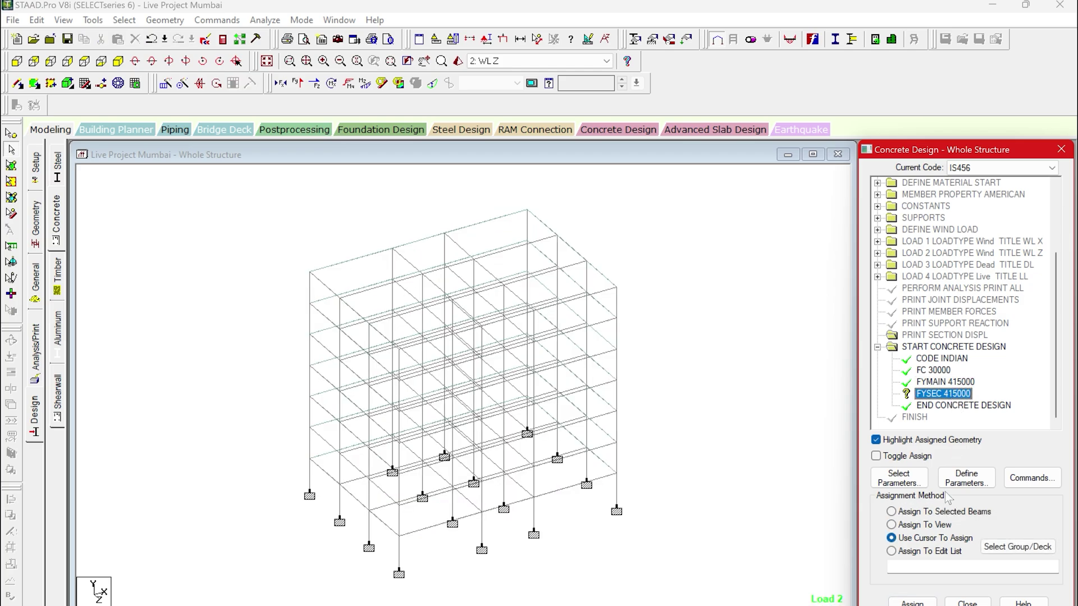
click(937, 525)
click(912, 603)
click(977, 418)
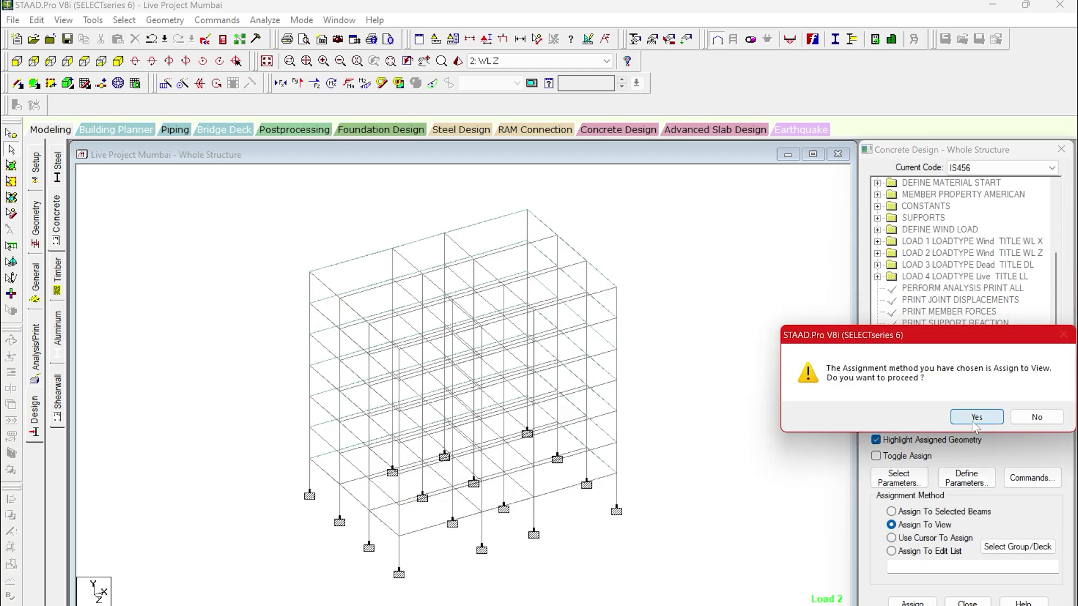
Add the DESIGN BEAM and DESIGN COLUMN commands to the concrete design
click(1032, 478)
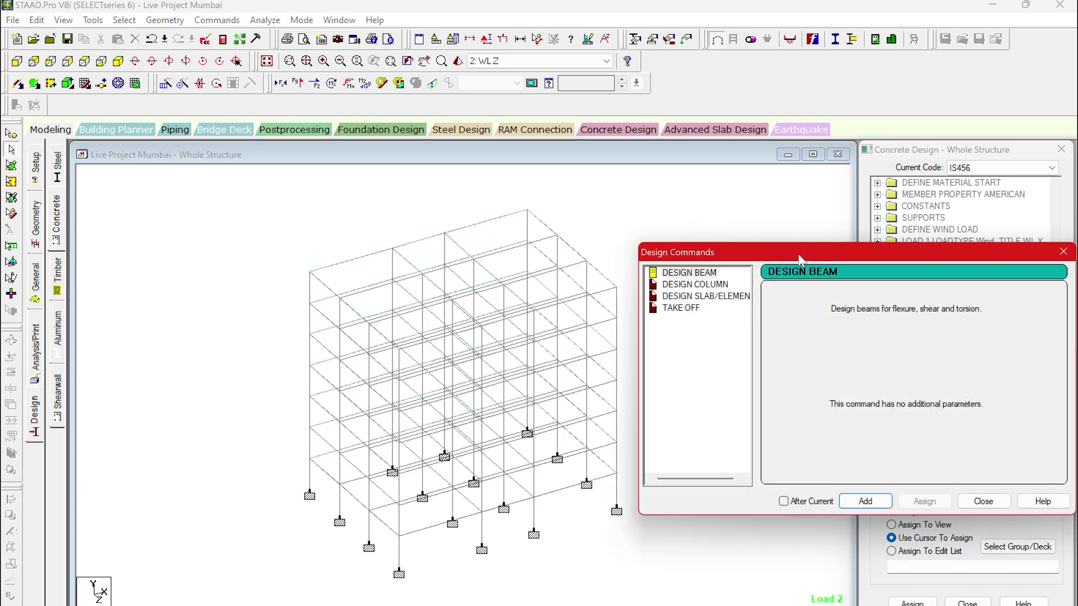
drag(800, 260, 667, 234)
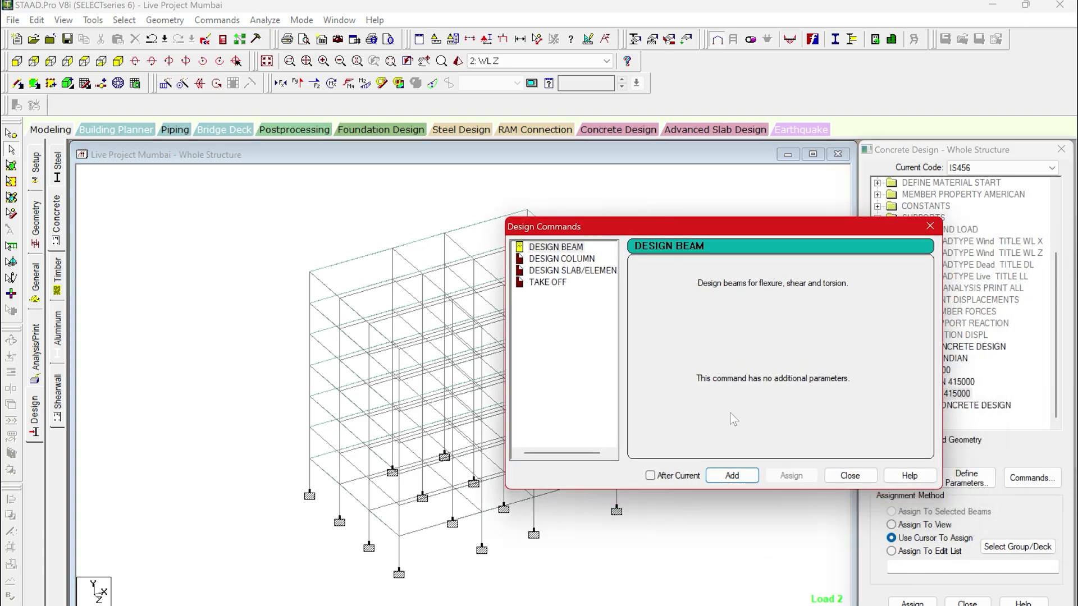
click(732, 475)
click(562, 260)
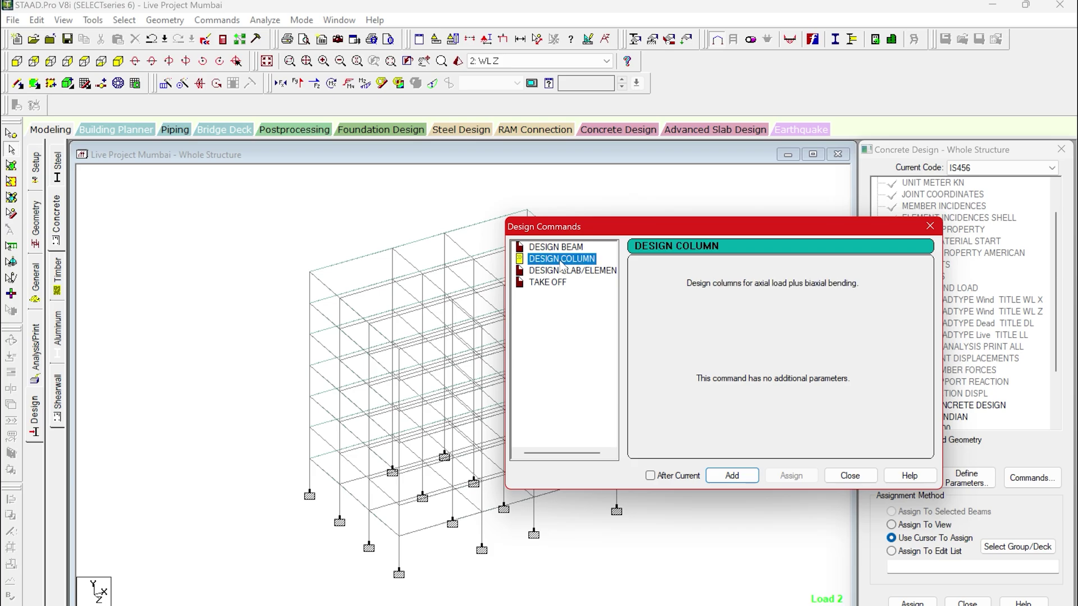
click(732, 475)
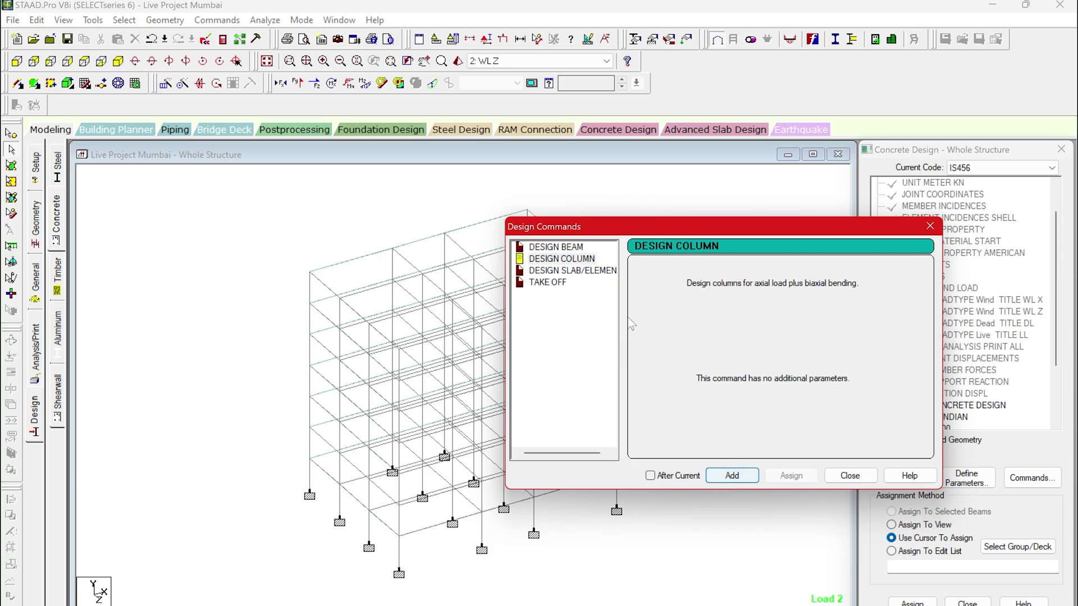
Add the DESIGN SLAB/ELEMENT and TAKE OFF commands to the concrete design and close the design commands
click(562, 274)
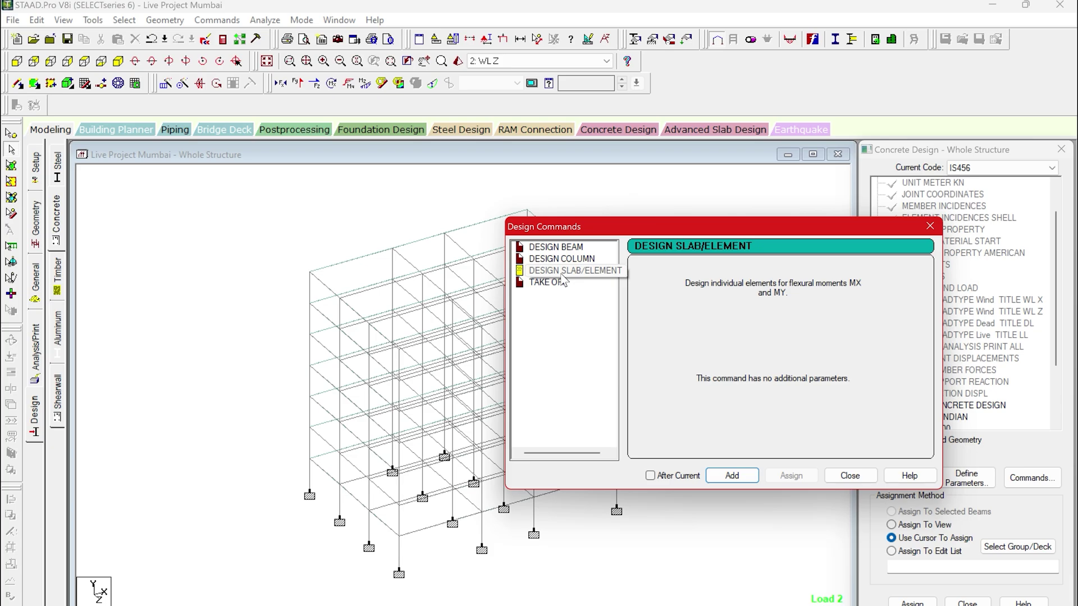
click(732, 475)
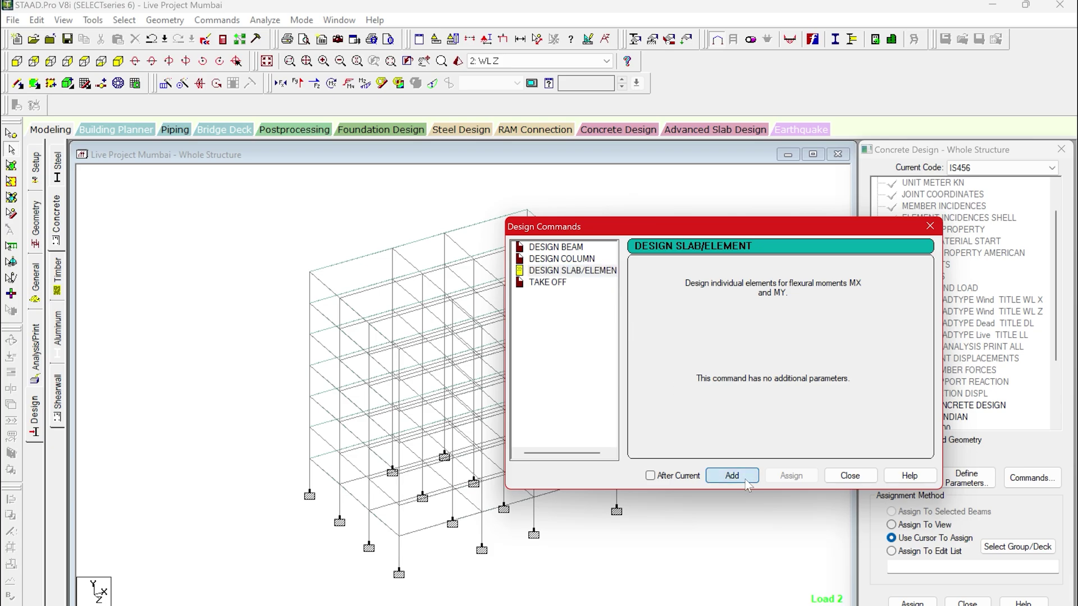
click(543, 285)
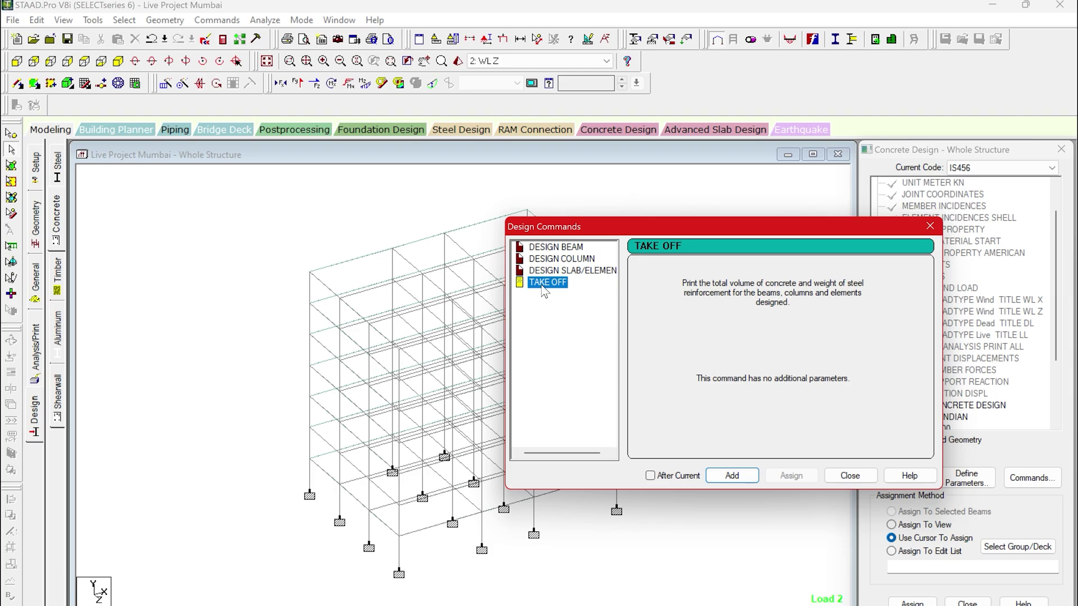
click(732, 475)
click(850, 475)
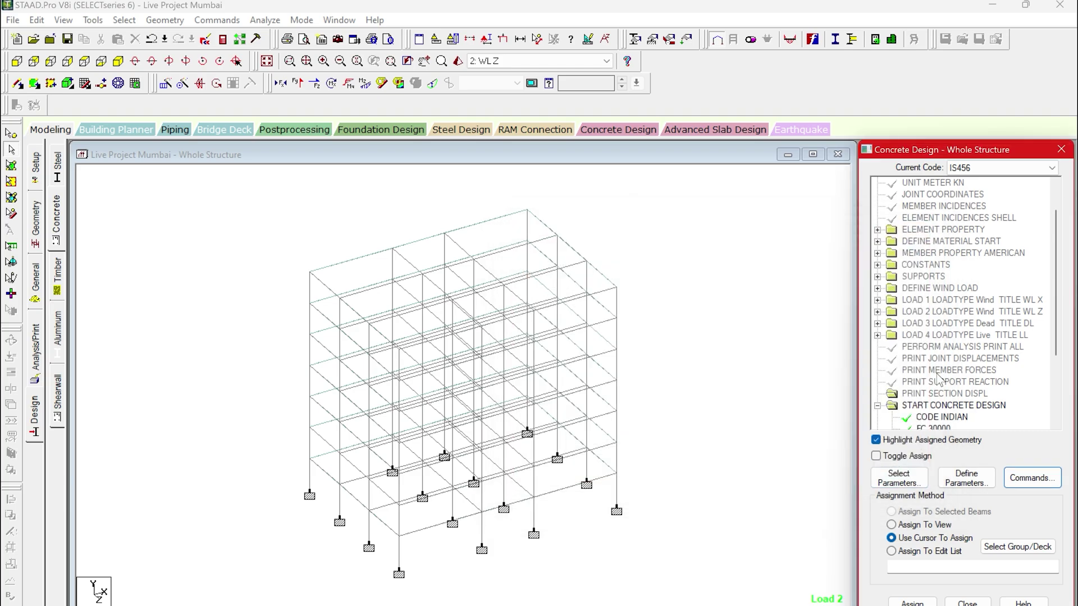
Assign the DESIGN BEAM command to all beams parallel to X and Z with the Assign To Selected Beams method
scroll(939, 377, down, 4)
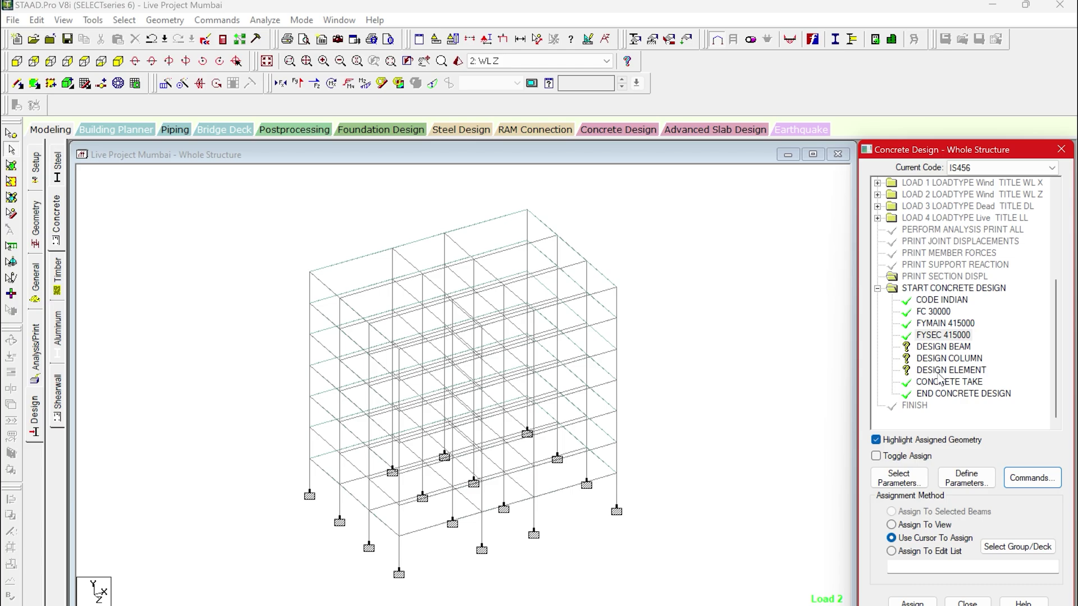
click(934, 348)
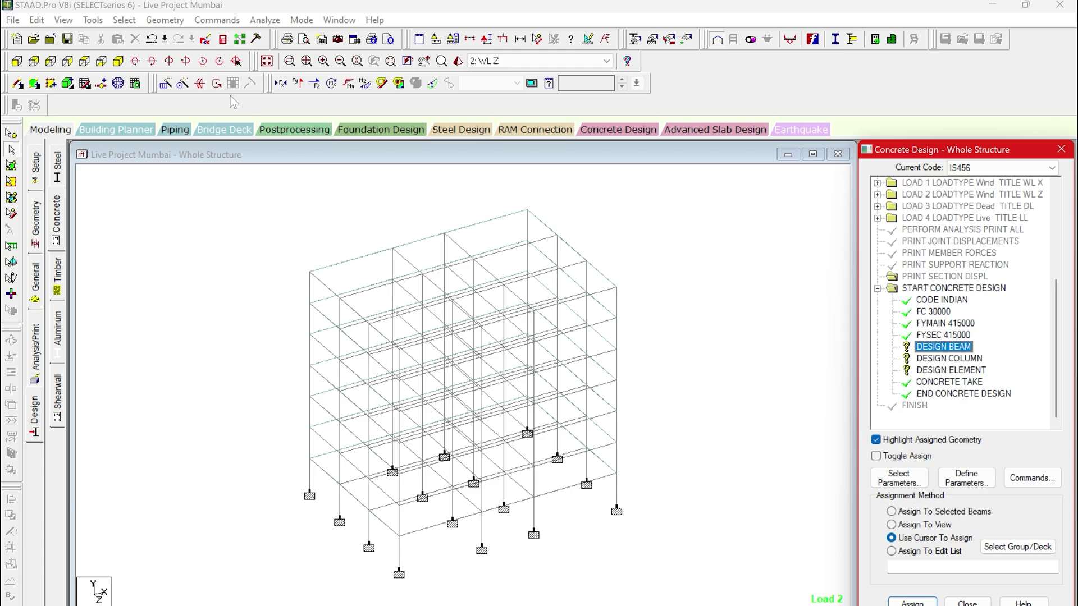
click(128, 21)
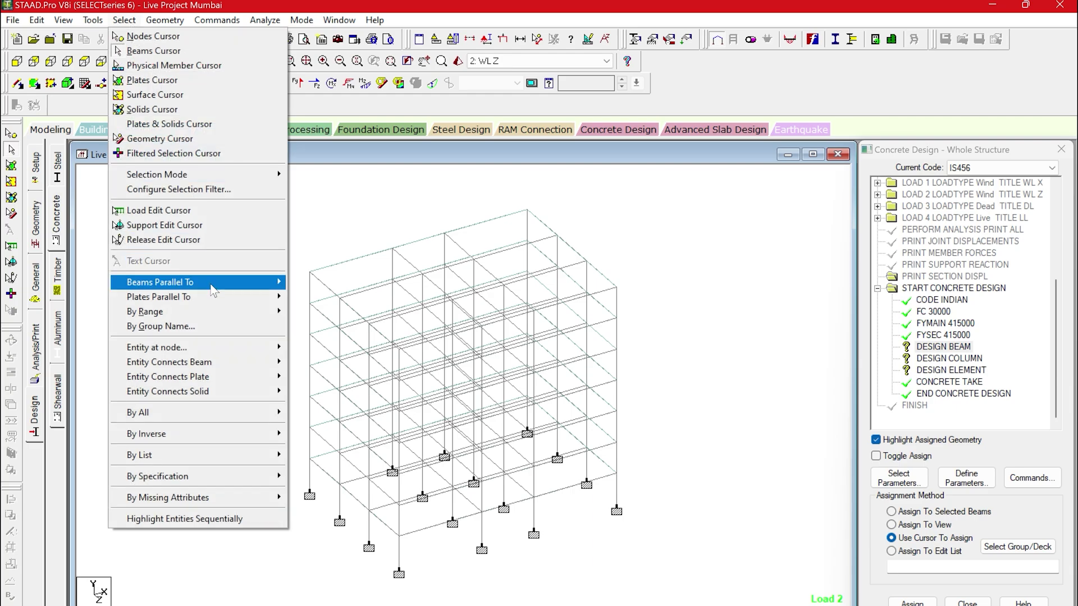
mouse_move(212, 284)
click(293, 282)
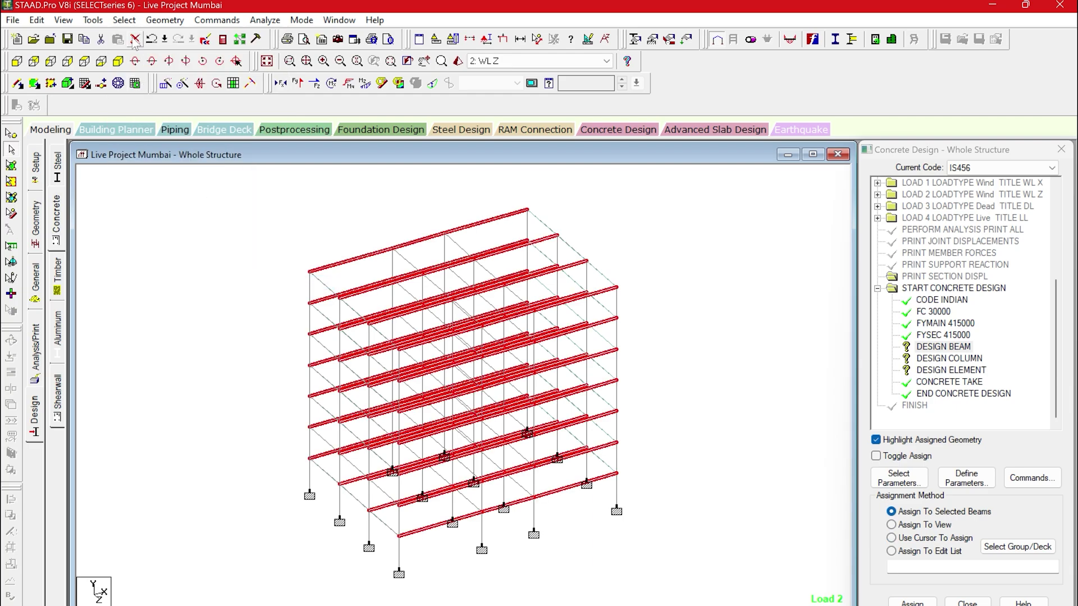
click(124, 20)
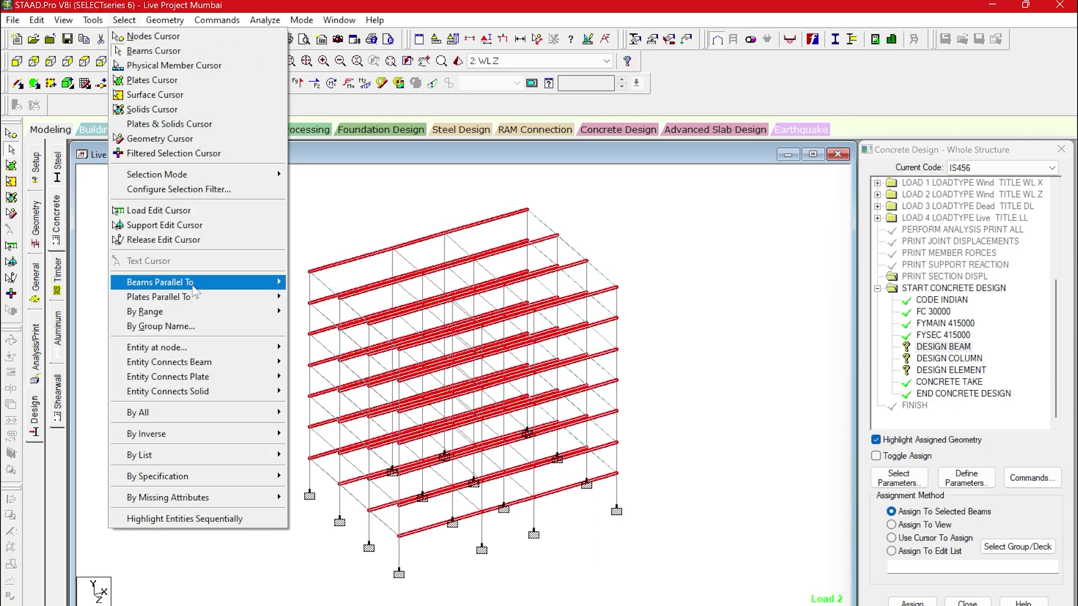
mouse_move(224, 282)
click(310, 312)
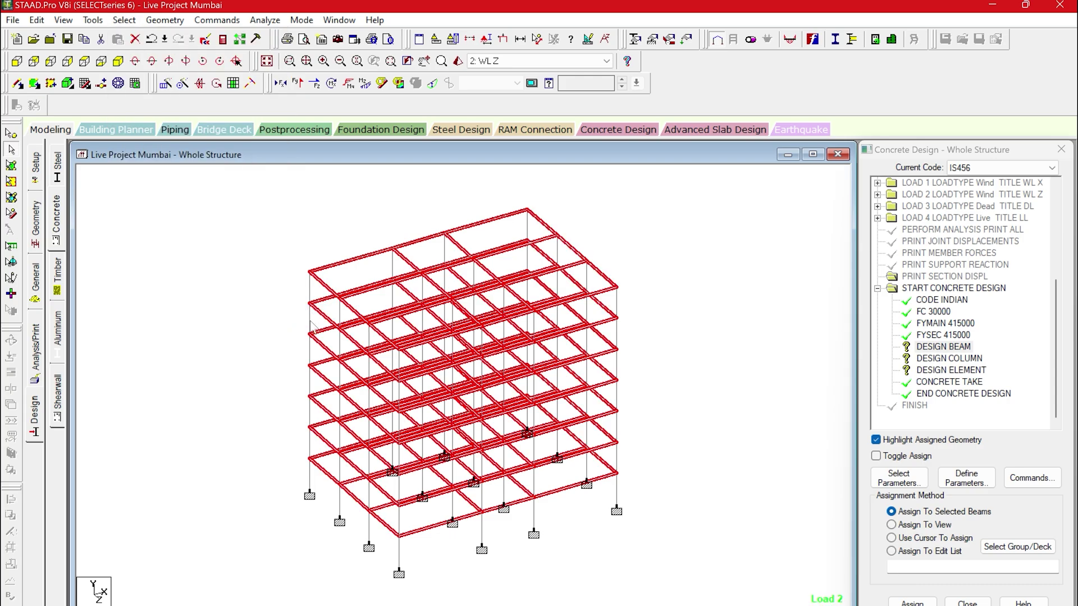
click(913, 602)
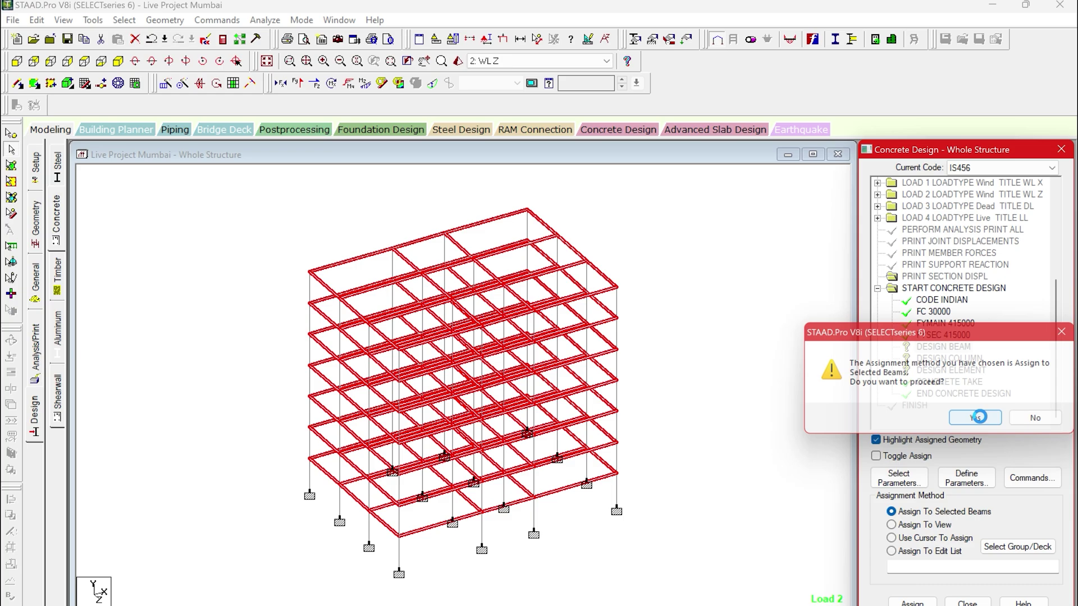
click(976, 419)
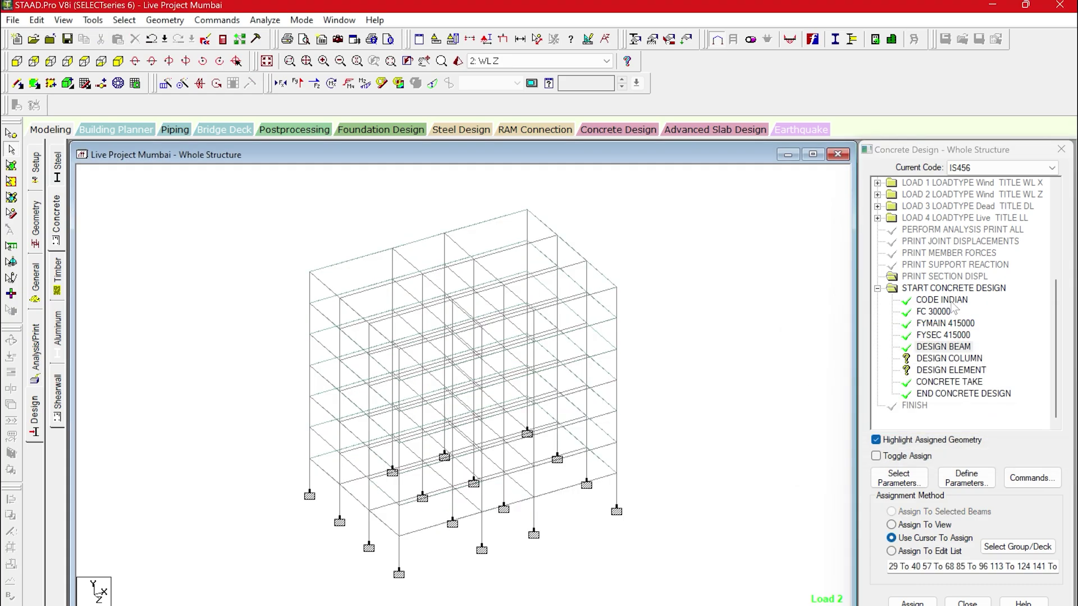
Assign the DESIGN COLUMN command to all members parallel to Y with the Assign To Selected Beams method
click(974, 360)
click(125, 21)
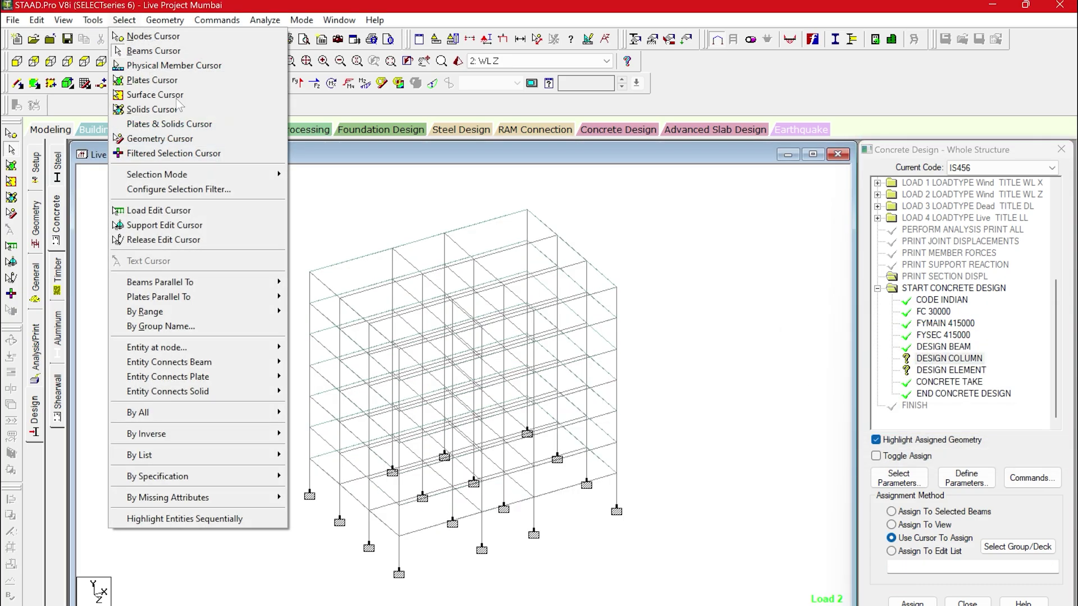
mouse_move(213, 287)
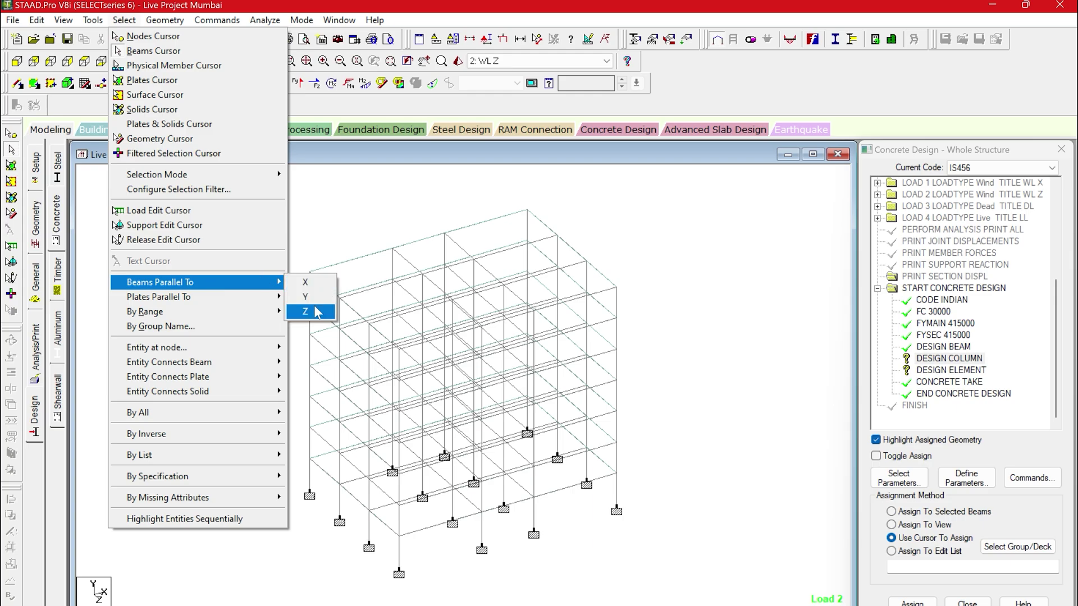
click(306, 303)
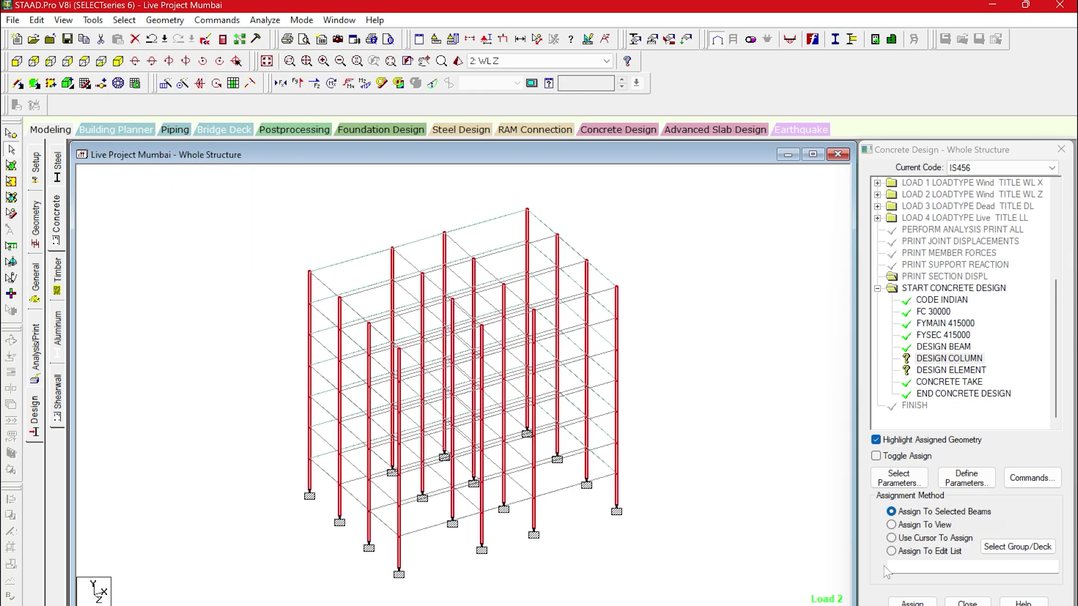
click(911, 602)
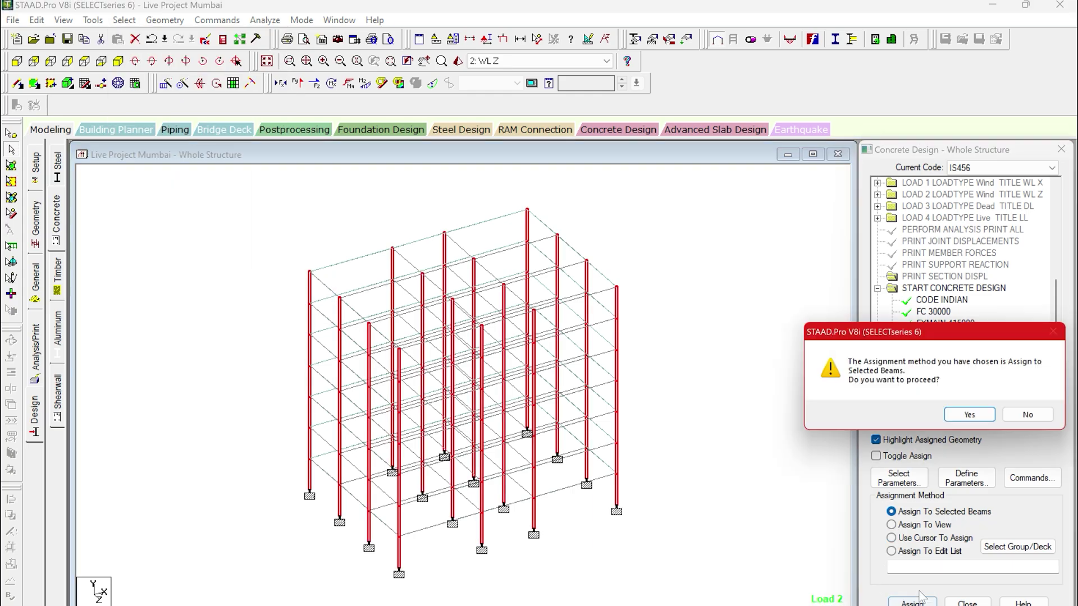
click(963, 421)
Assign the DESIGN ELEMENT command to all plates with the Assign To View method
click(945, 371)
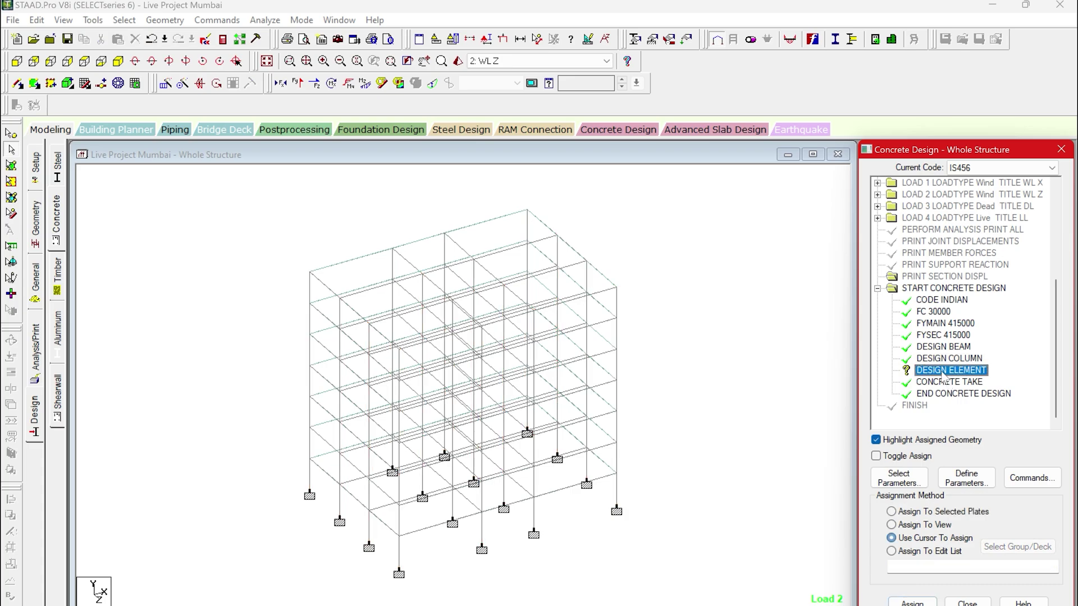
click(913, 526)
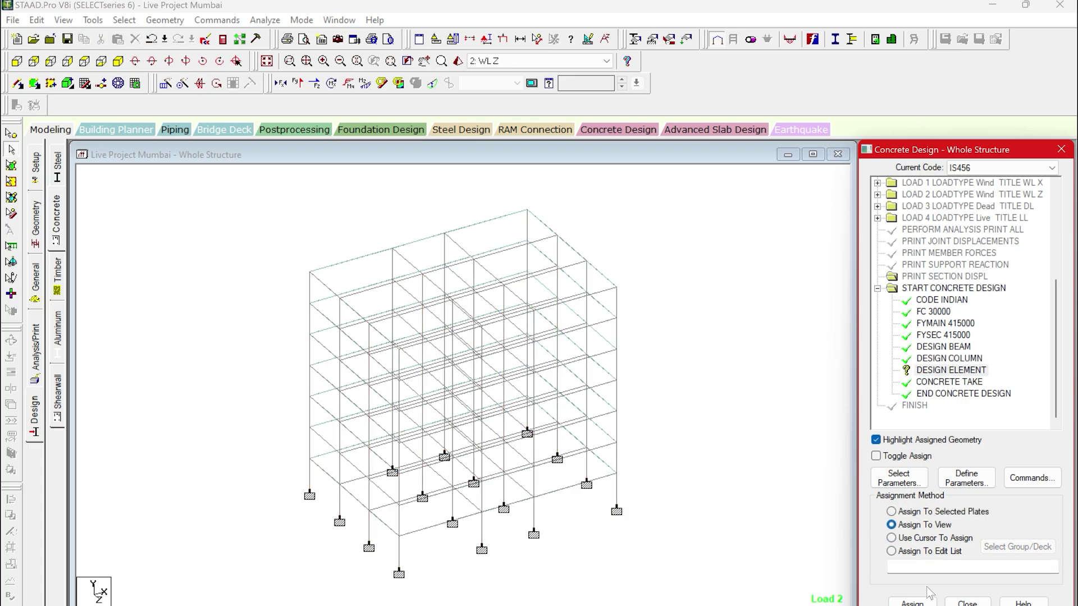
click(912, 602)
click(991, 418)
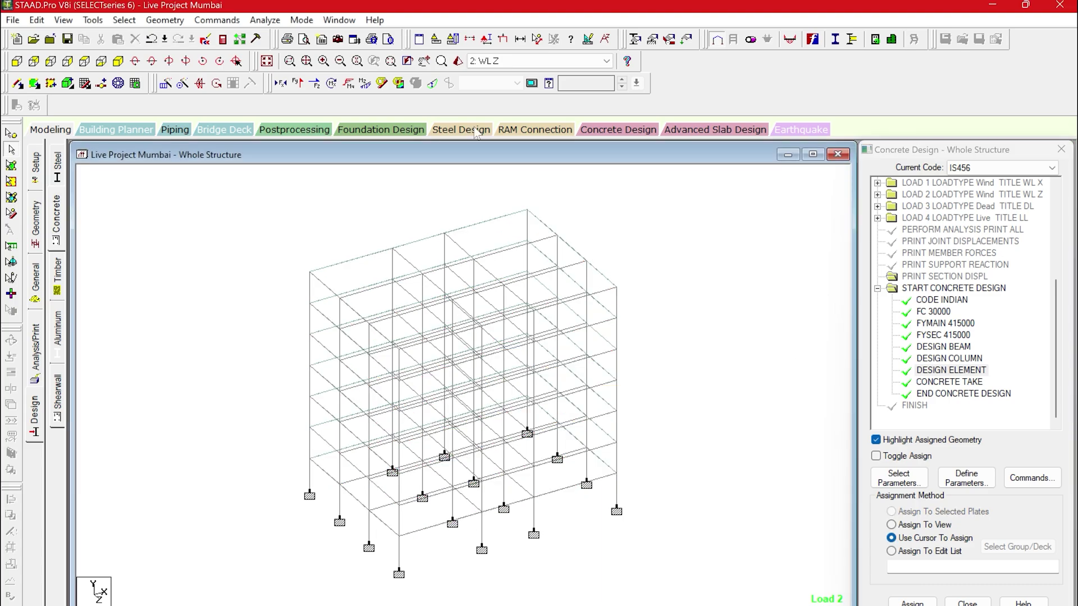
Save the structure, rerun the analysis and open its output file
click(265, 20)
click(278, 36)
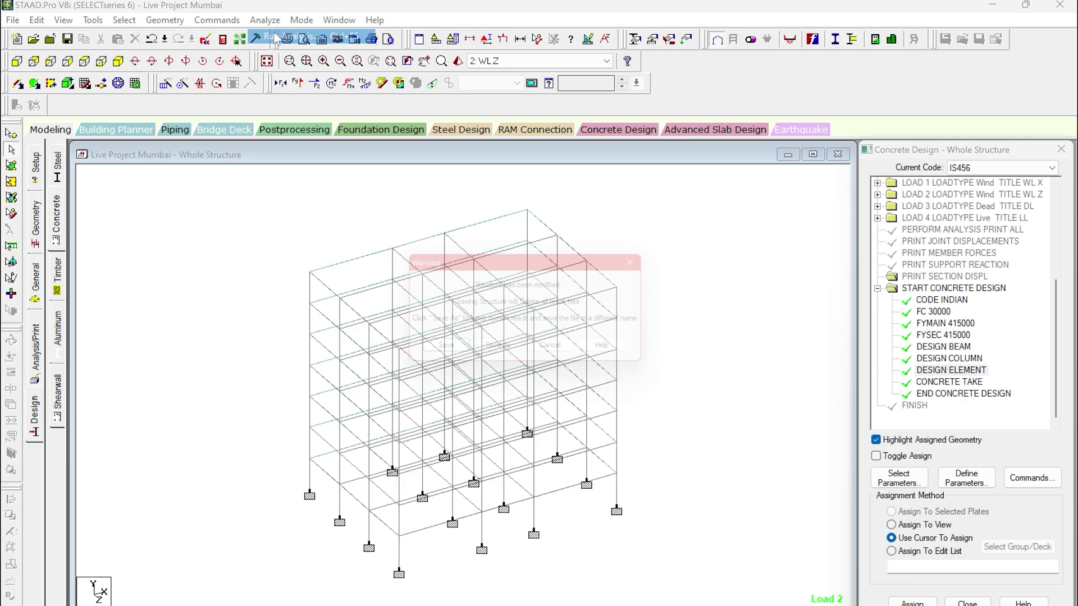
click(449, 357)
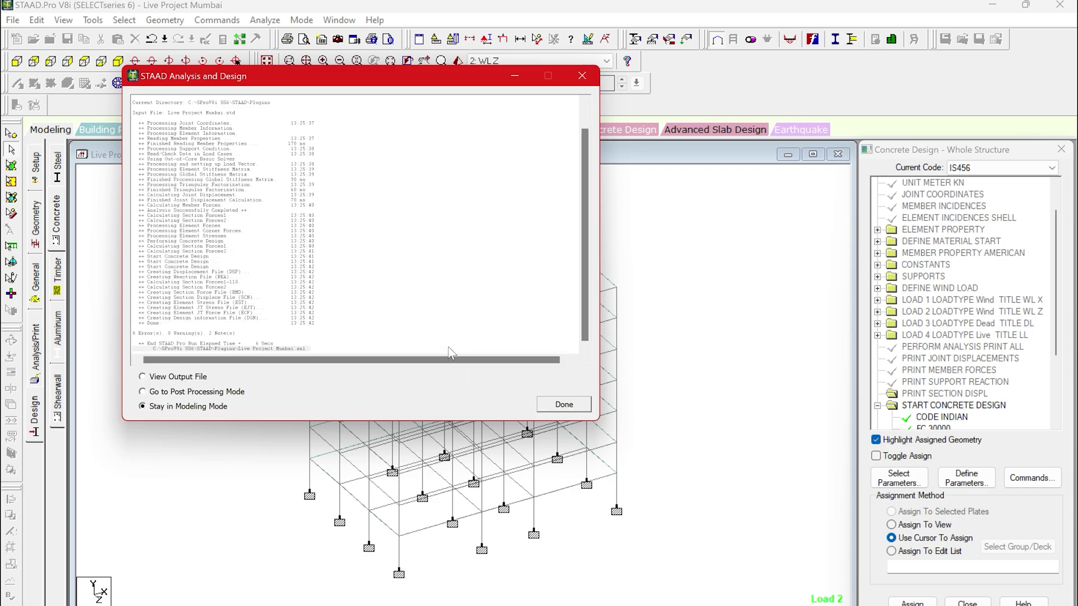
click(177, 376)
click(563, 406)
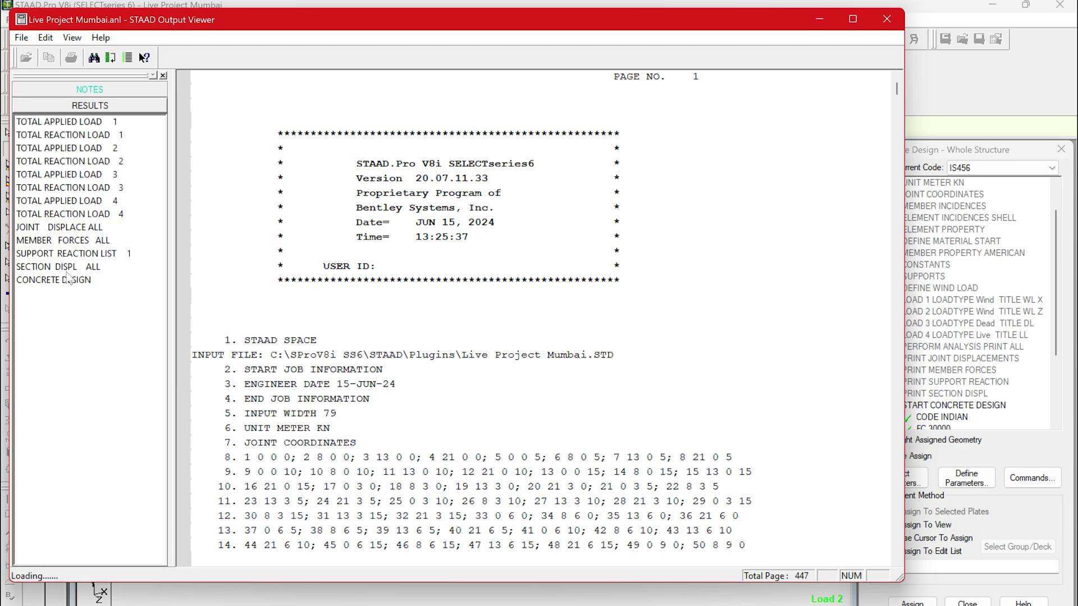
Review the concrete design and support reaction results in the output file and close the viewer
click(56, 267)
click(54, 280)
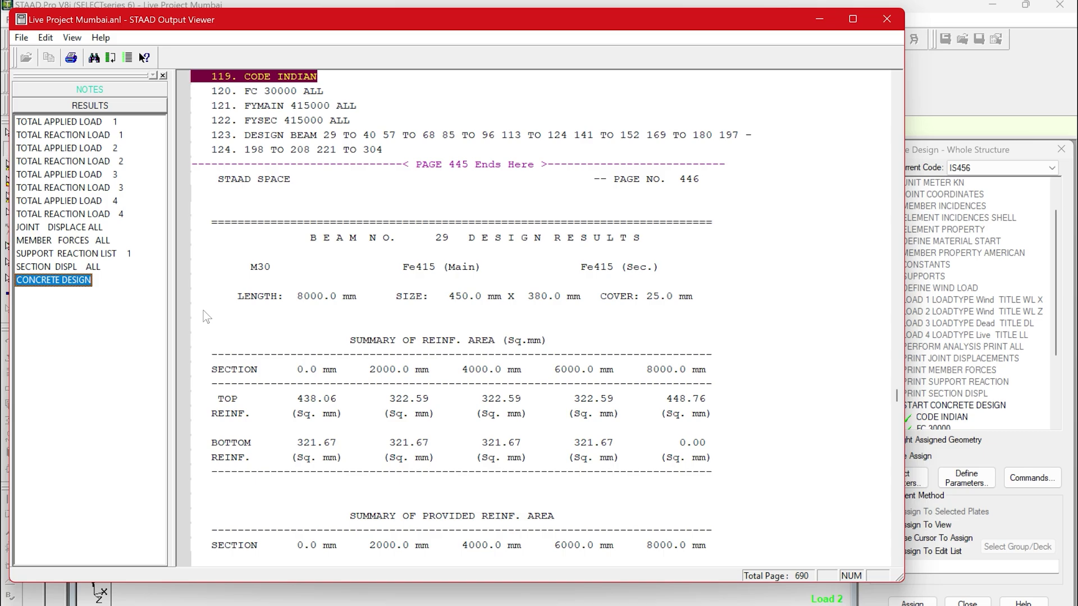
scroll(397, 373, down, 20)
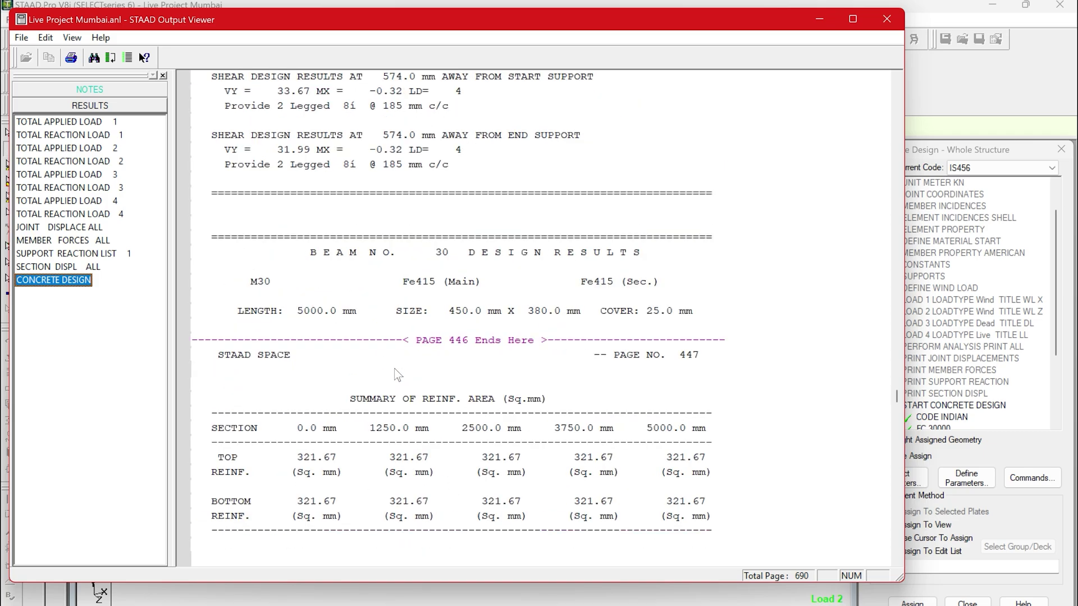
scroll(395, 371, down, 20)
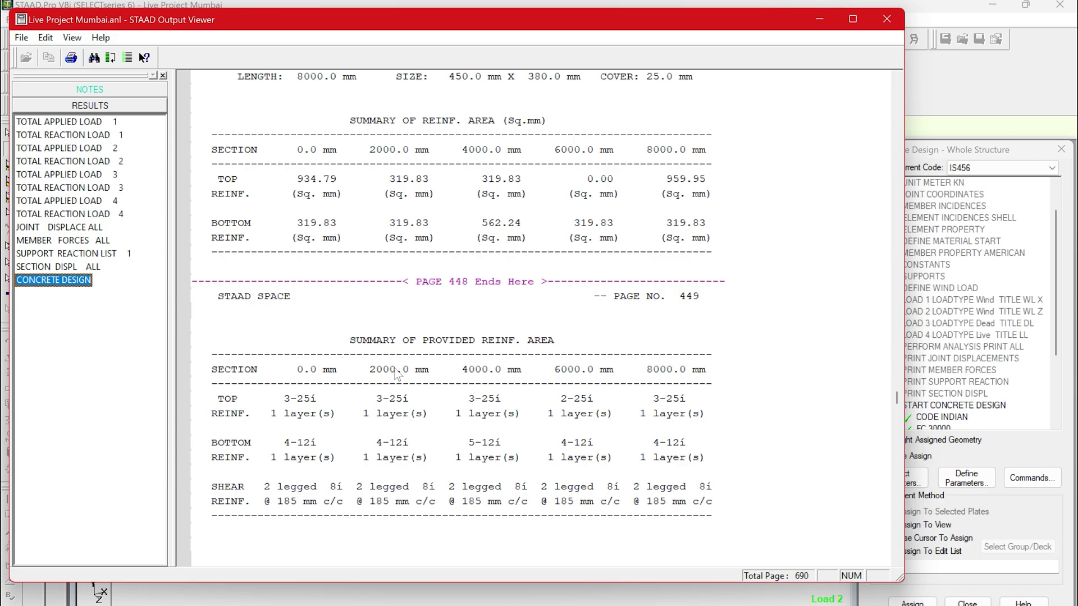
click(99, 268)
click(95, 256)
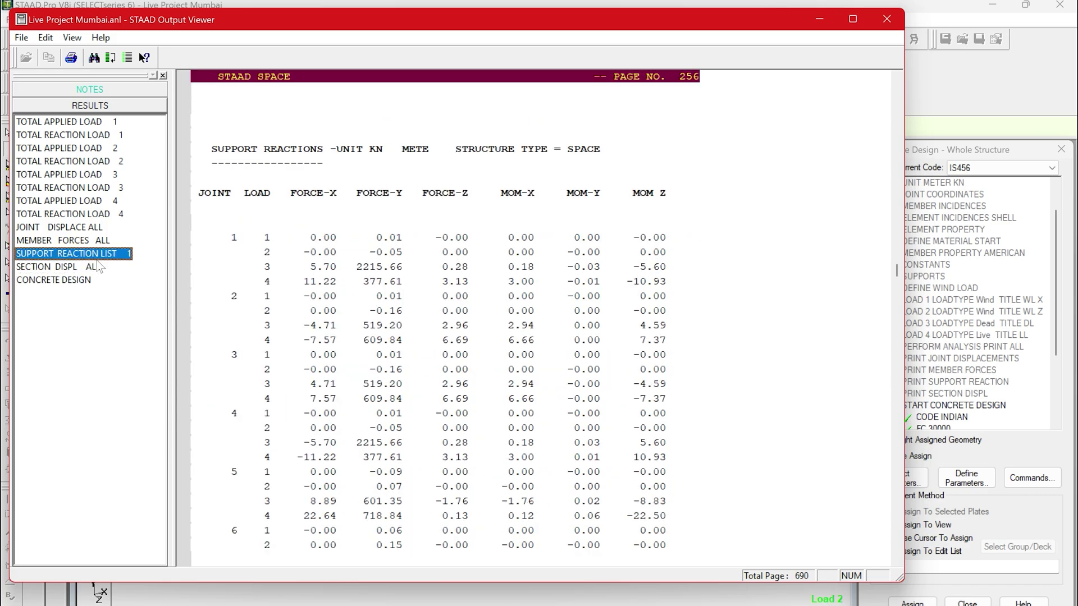
click(887, 20)
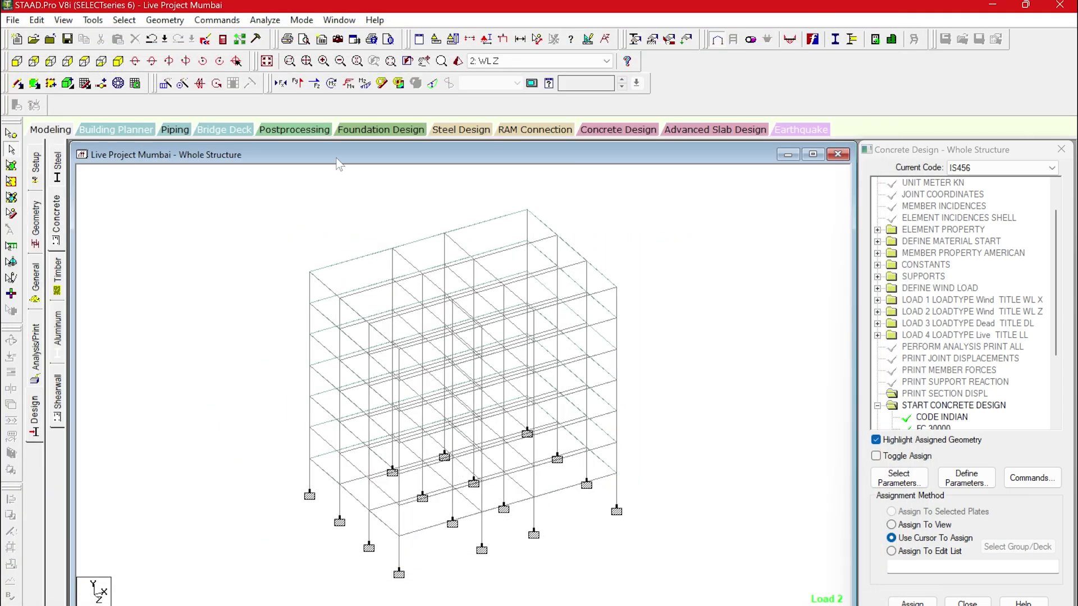
Inspect the concrete design of the 8 m roof edge beam (beam 197) in the postprocessing beam results
click(311, 135)
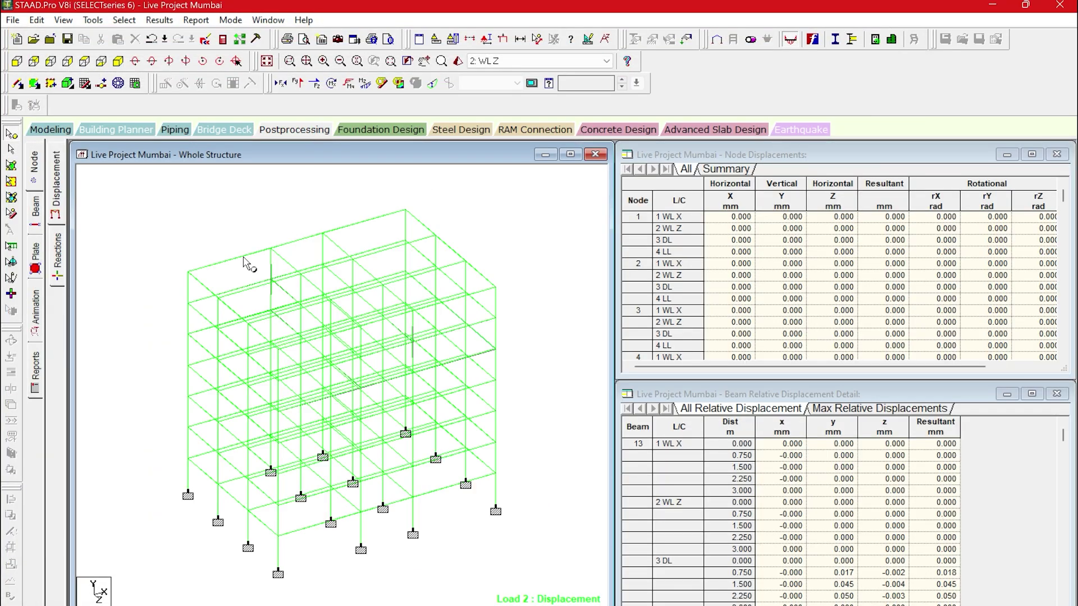
click(35, 209)
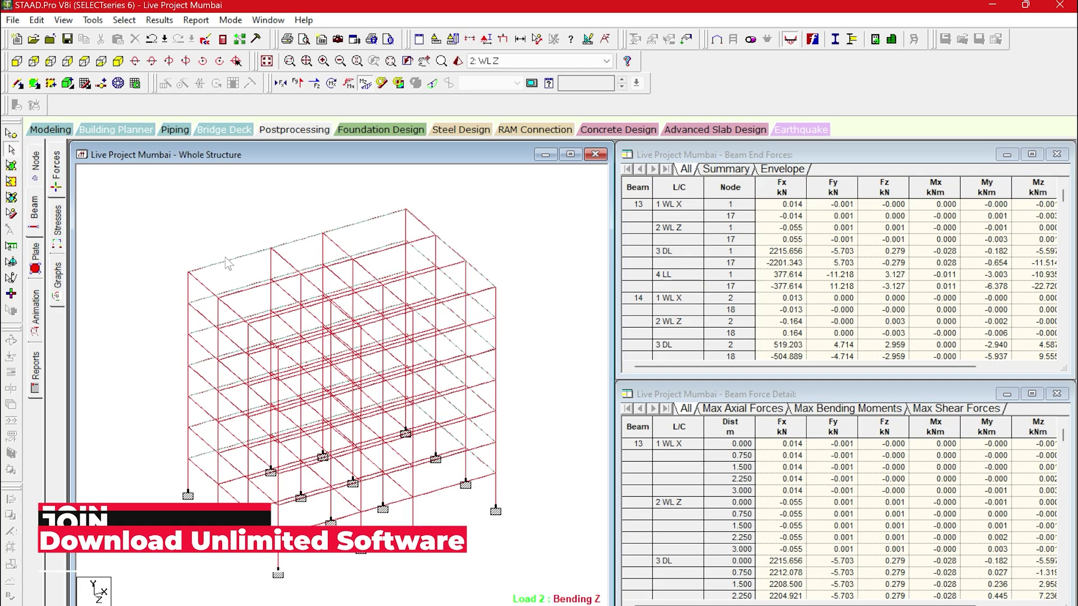
click(225, 260)
double_click(226, 261)
click(619, 175)
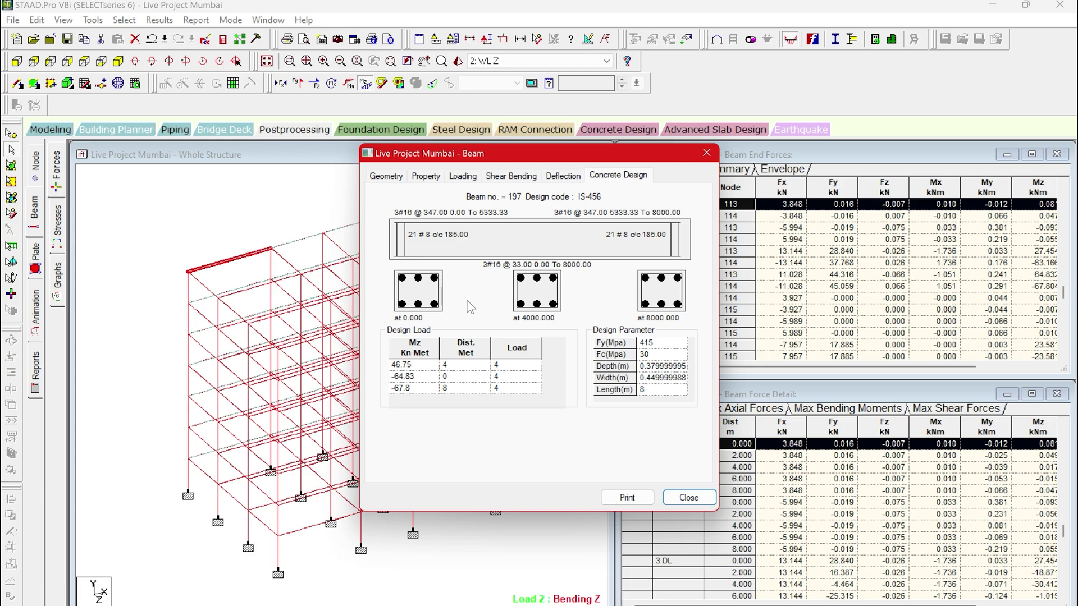
click(687, 499)
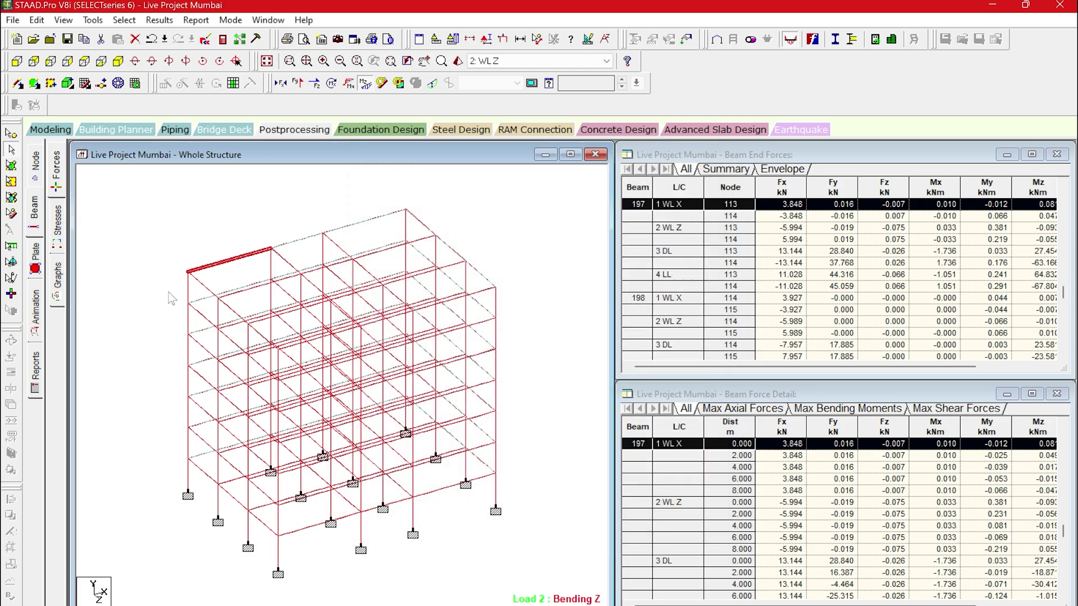
Inspect the concrete design of the top-storey corner column (member 181), close its details and clear the selection
double_click(190, 294)
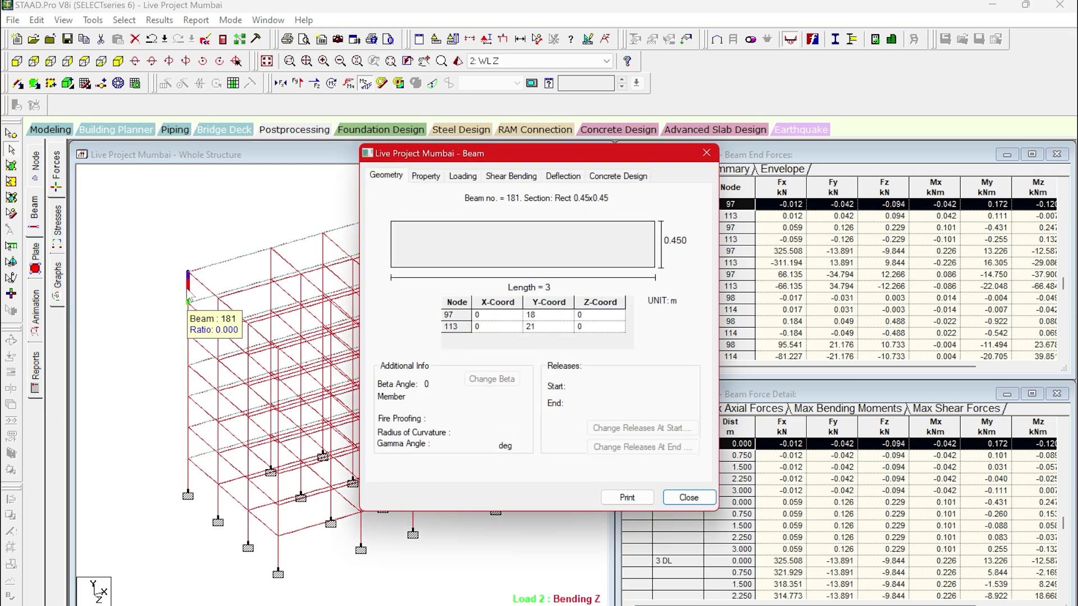
click(634, 177)
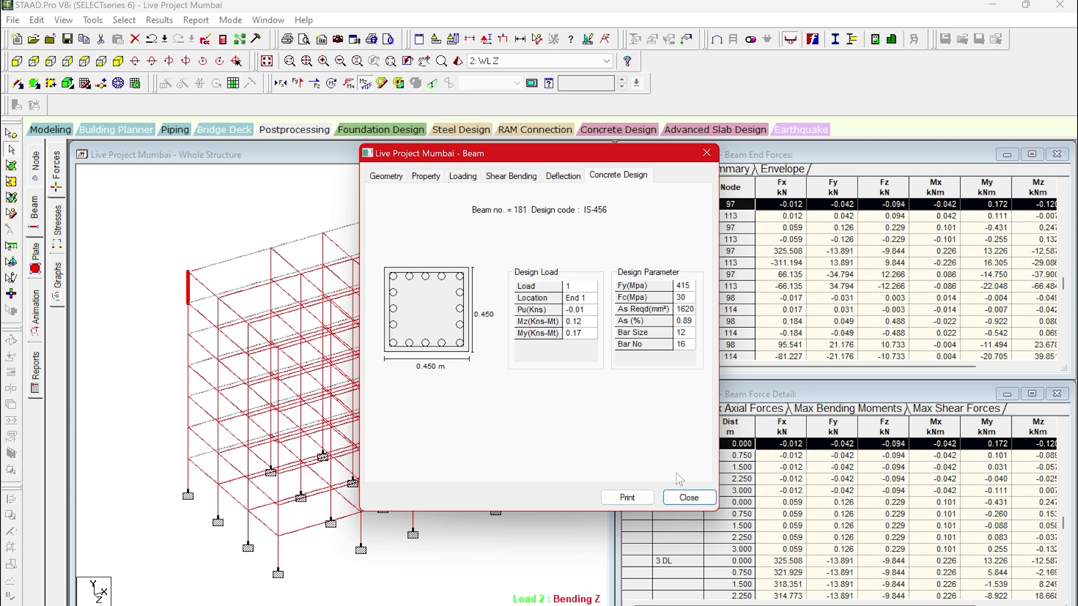
click(689, 497)
click(553, 264)
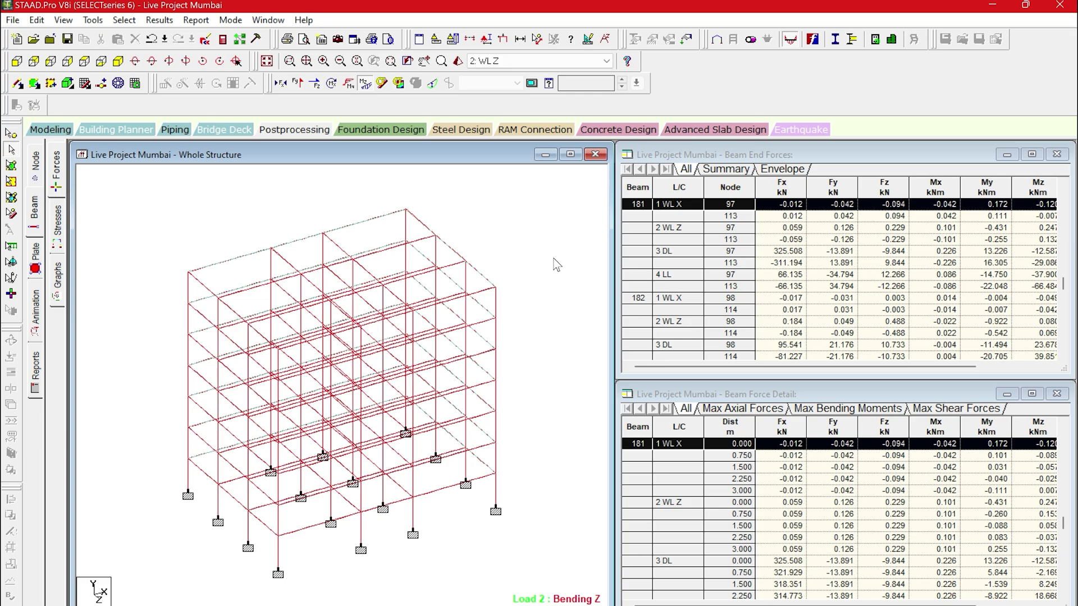
Include load cases WL X, WL Z, DL and LL for all supports in foundation design and transfer the model to STAAD.foundation
click(355, 131)
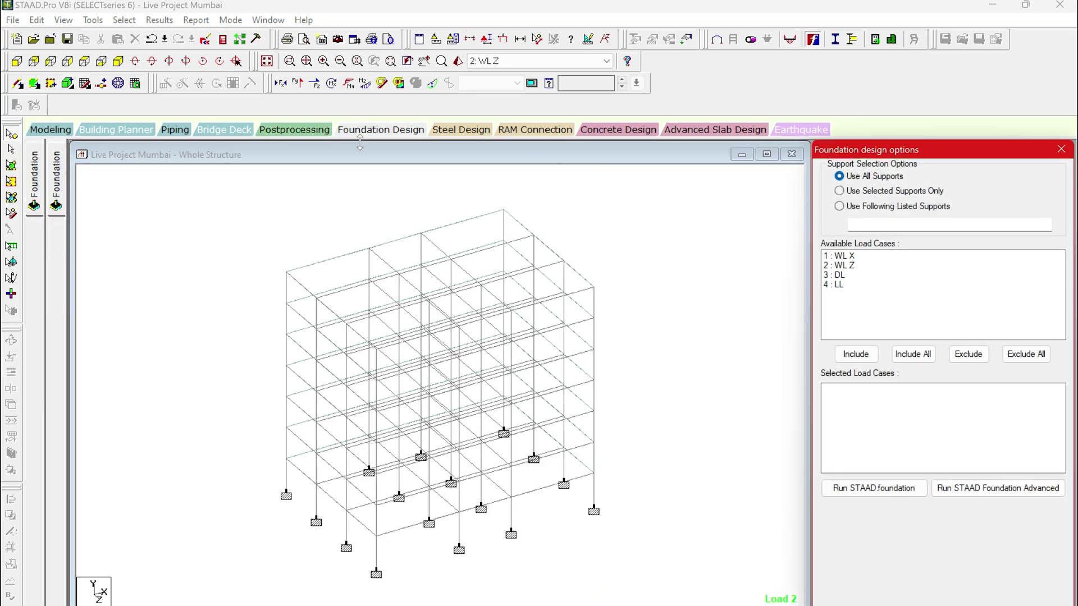
click(919, 360)
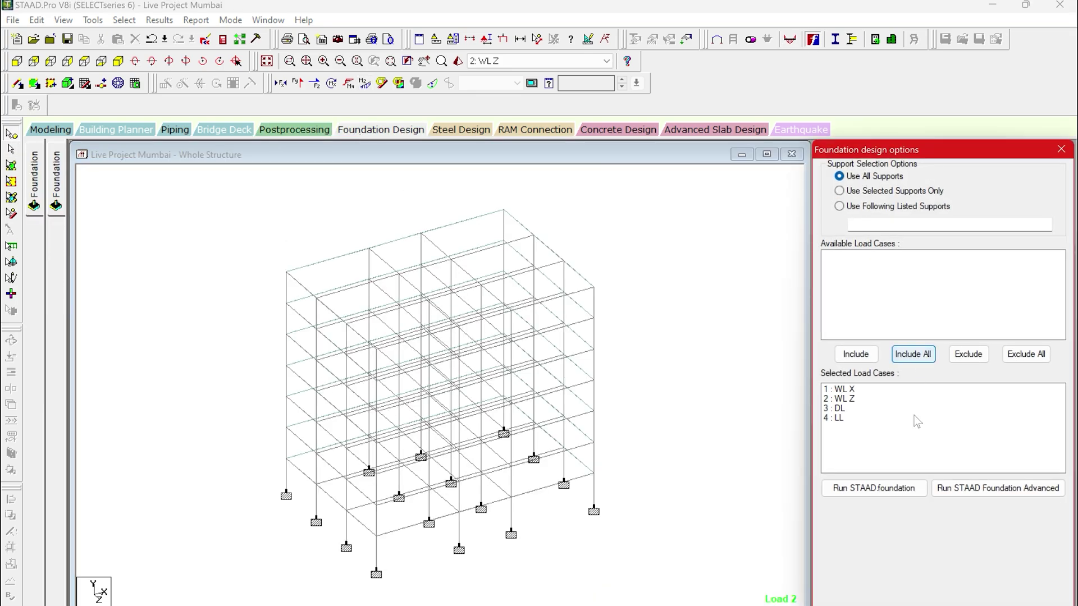
click(904, 491)
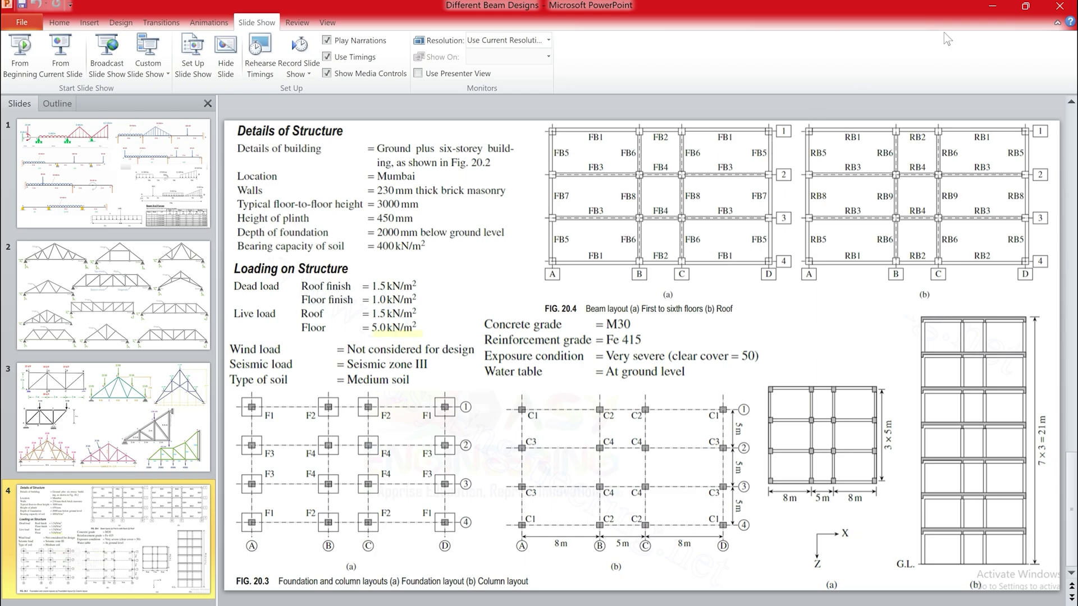
click(996, 5)
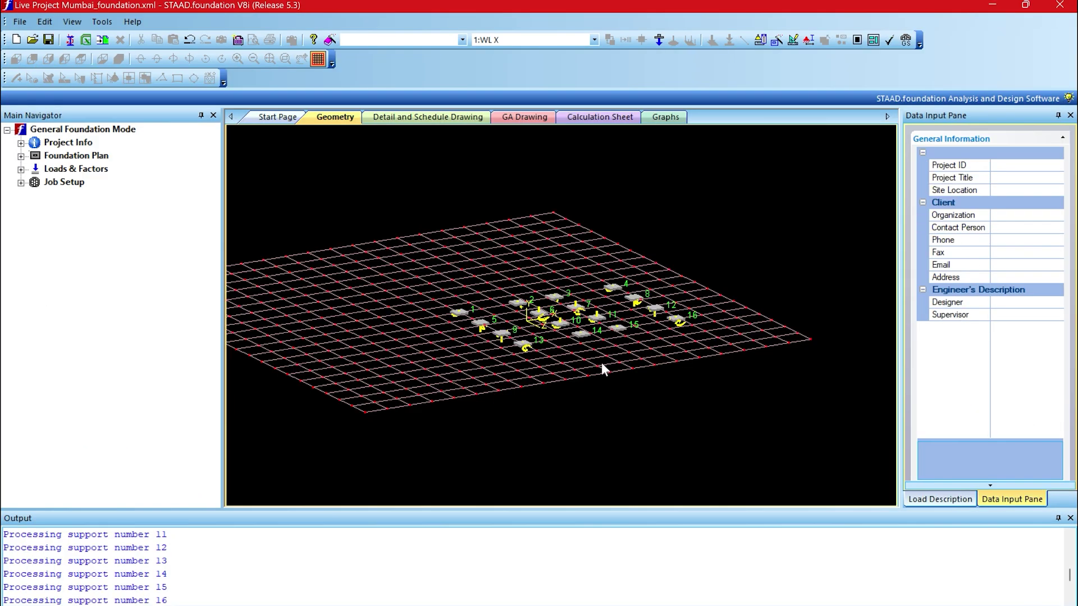
scroll(574, 281, up, 5)
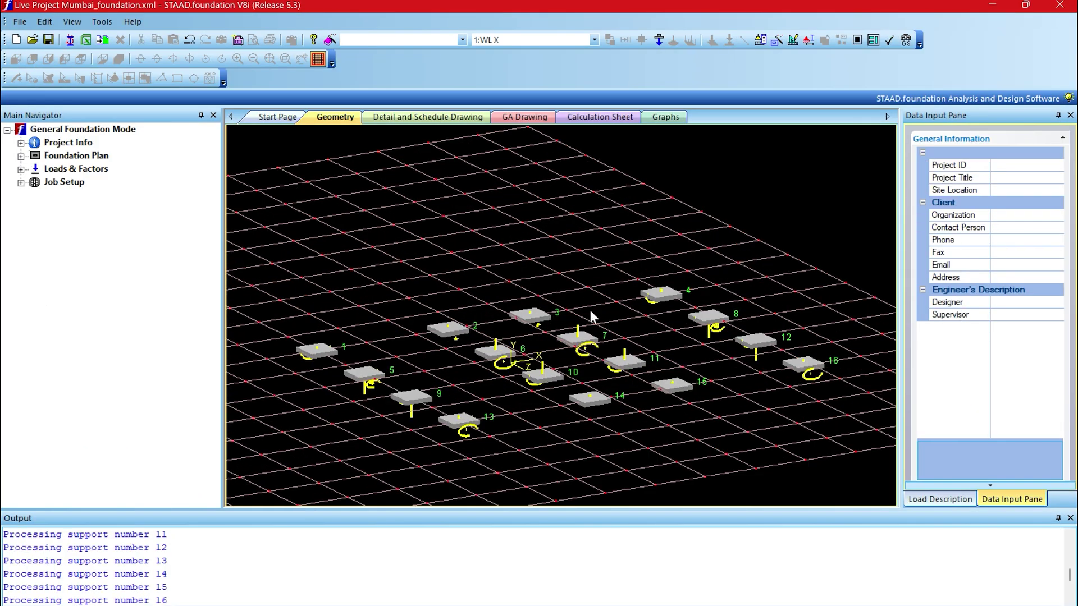
Generate the service load combinations from the INDIAN load combination table, numbered from 101
click(21, 169)
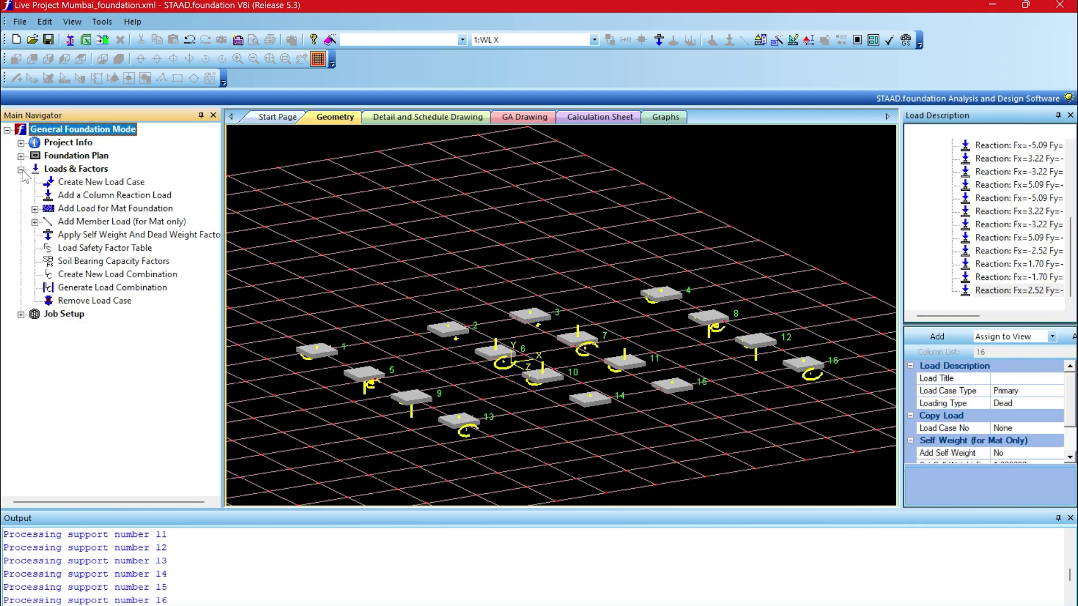
click(105, 288)
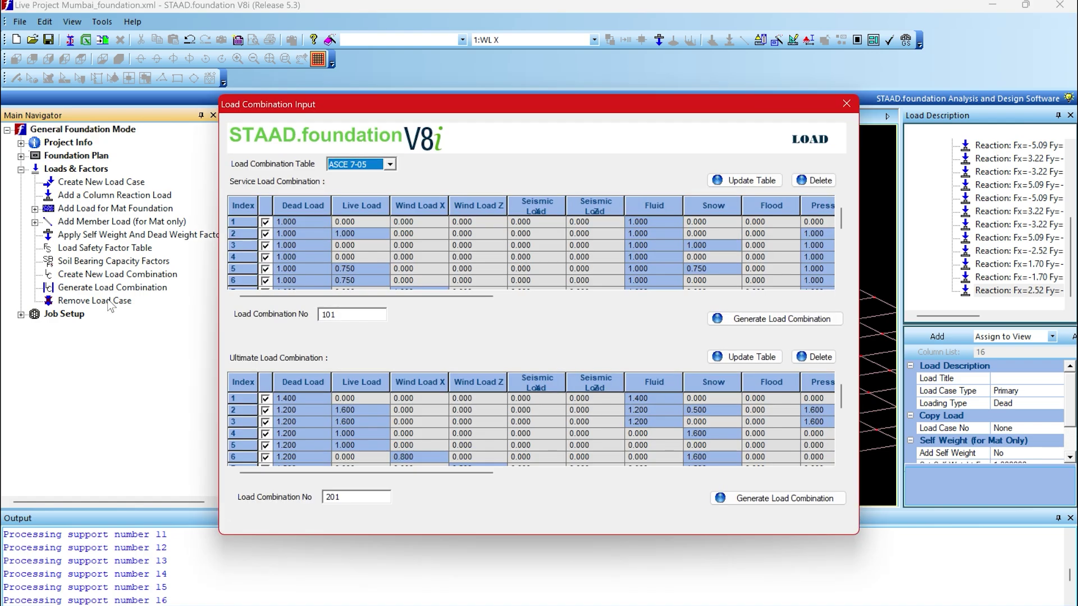
click(389, 165)
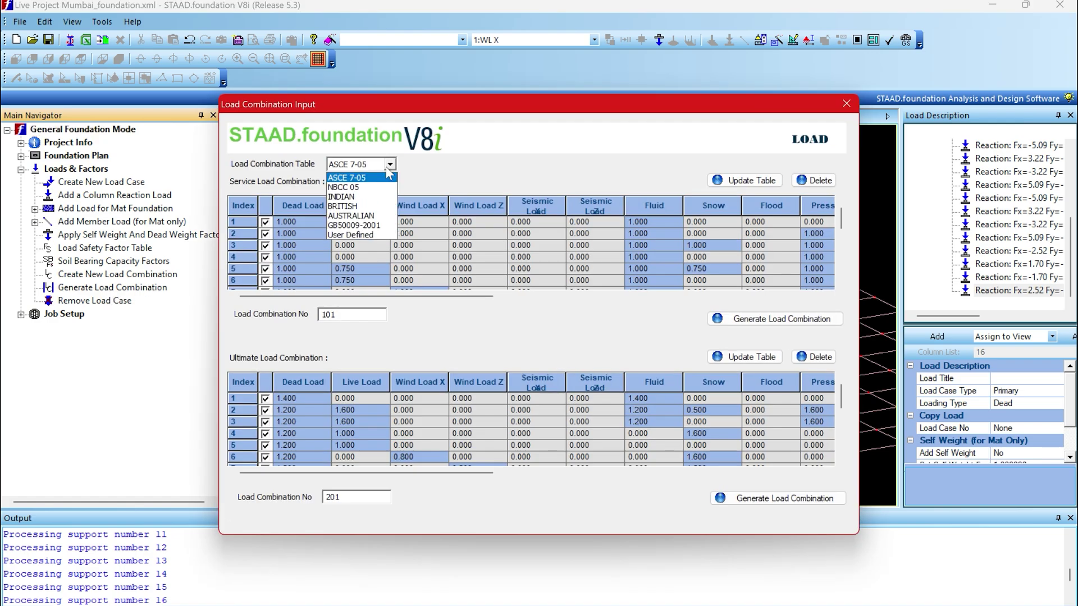
click(374, 197)
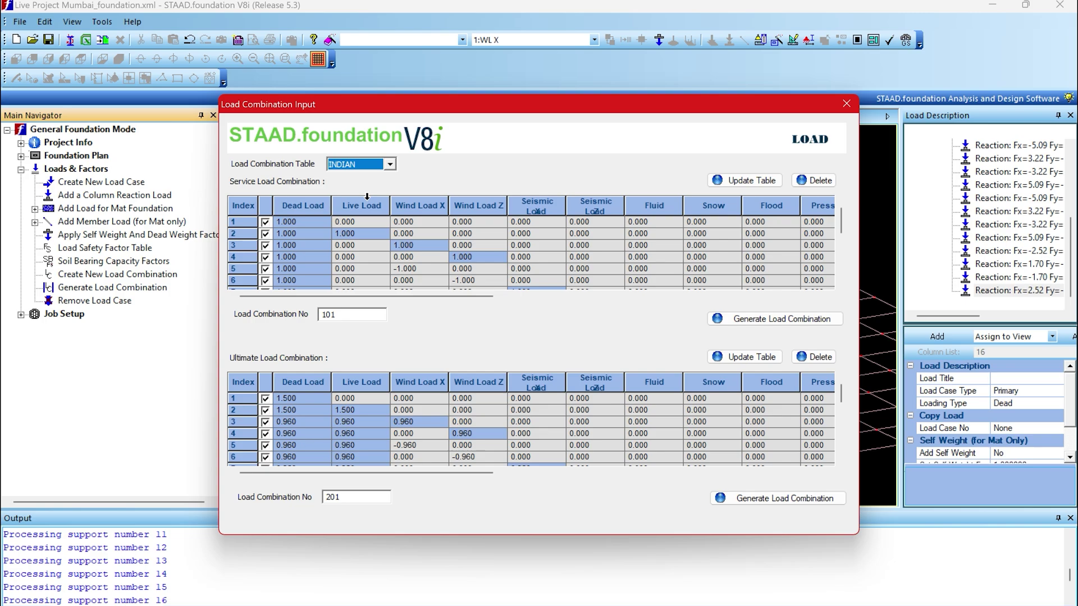
click(781, 320)
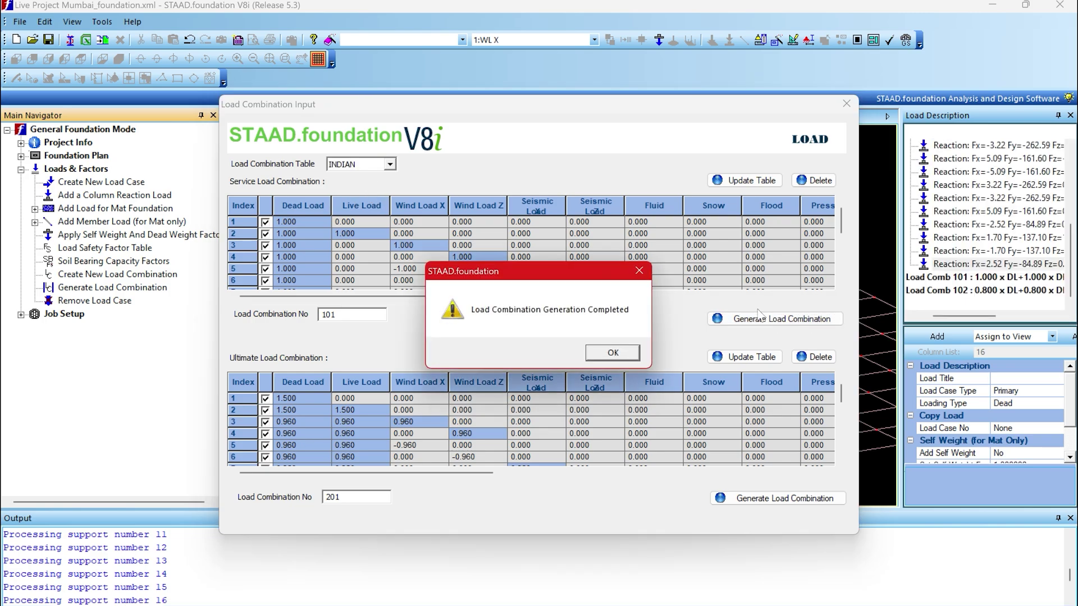
click(616, 350)
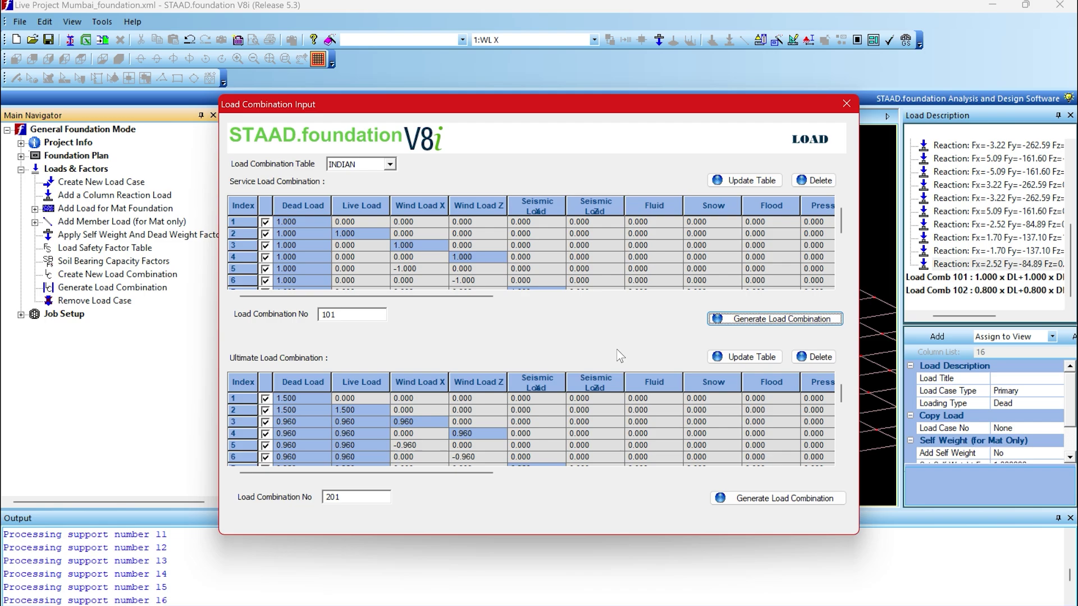
Generate the ultimate load combinations from the INDIAN table, numbered from 201, and close the load combination input
click(763, 500)
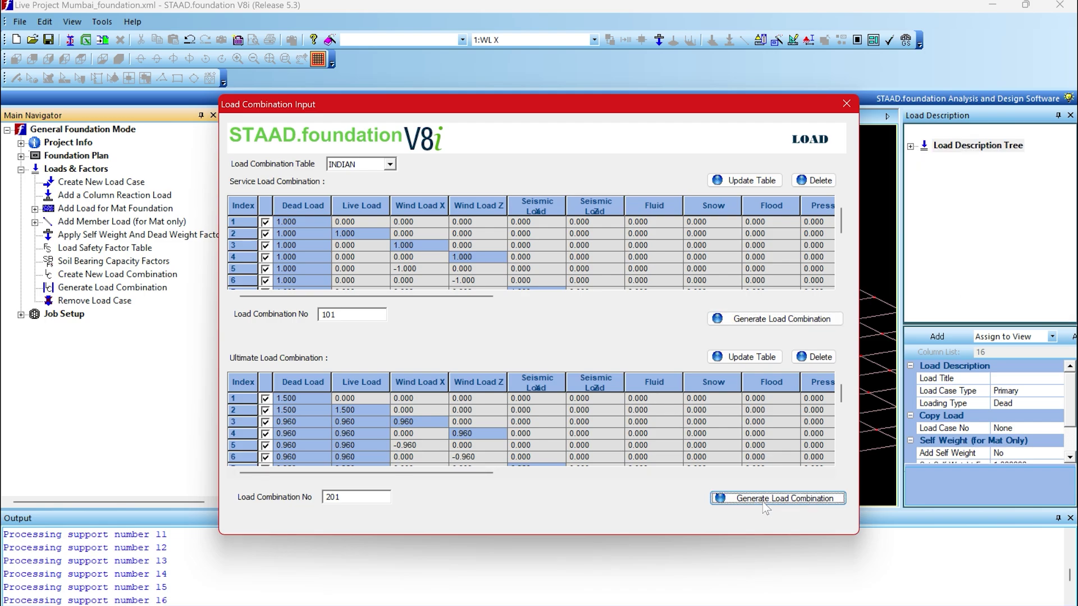
click(614, 354)
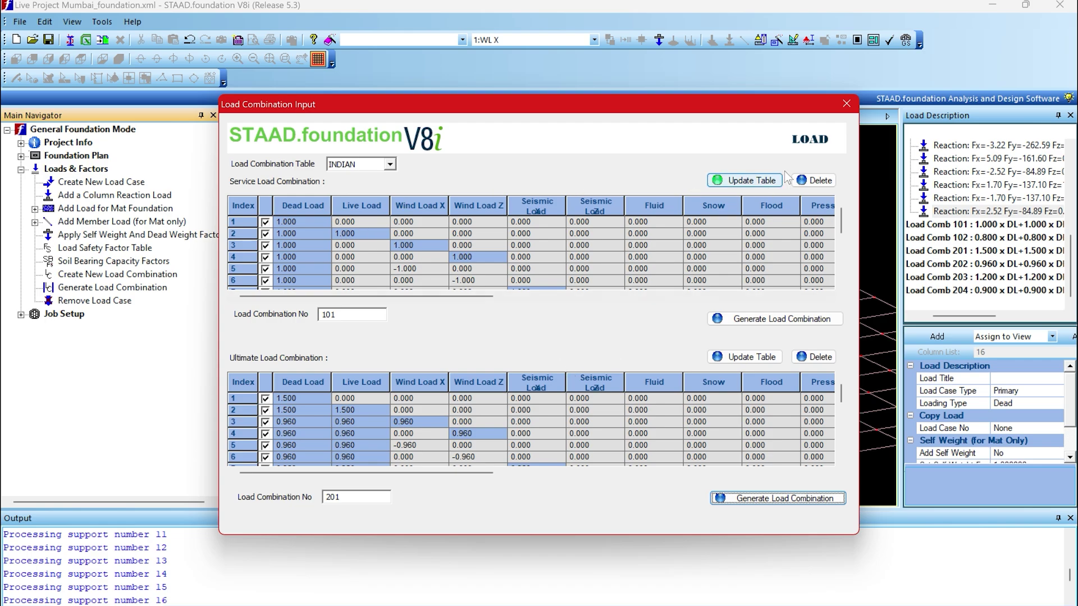
click(847, 104)
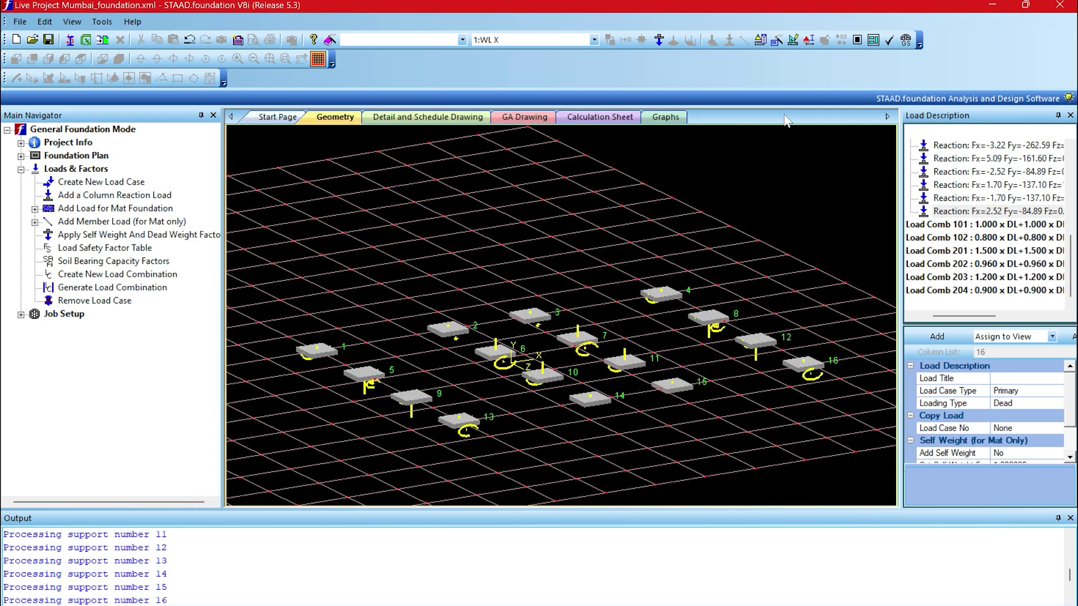
Start a new isolated footing job for all supports with the Indian design code and SI units
click(54, 317)
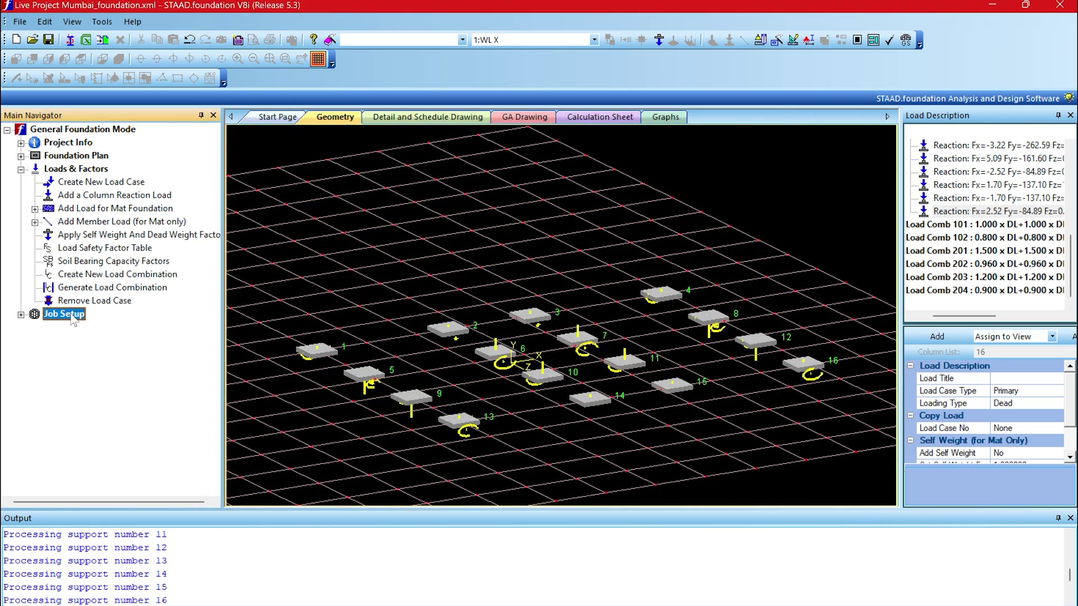
click(21, 315)
click(88, 331)
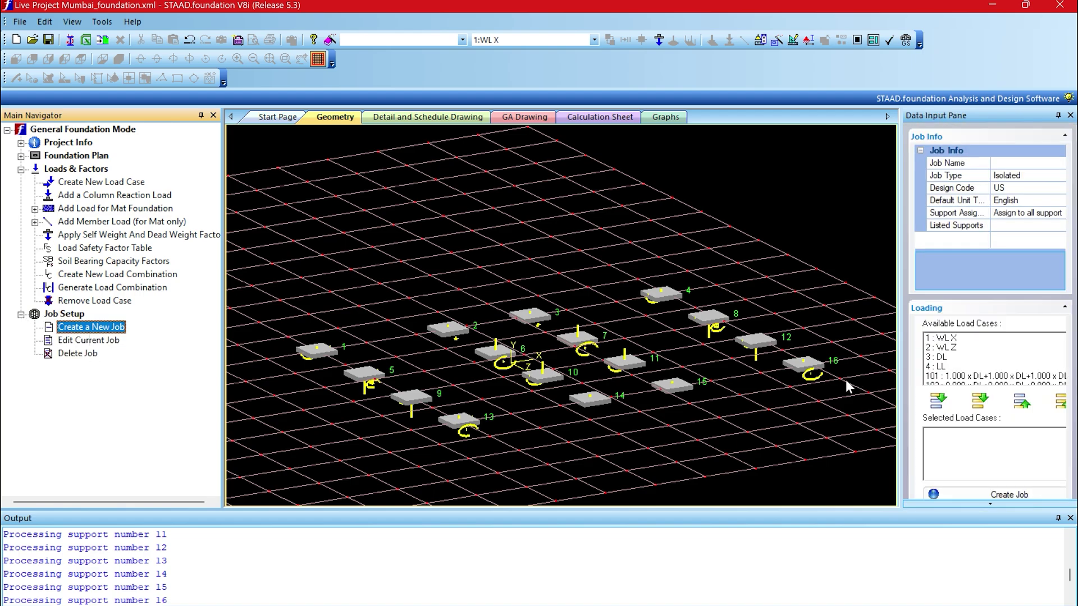
click(1033, 188)
click(1060, 188)
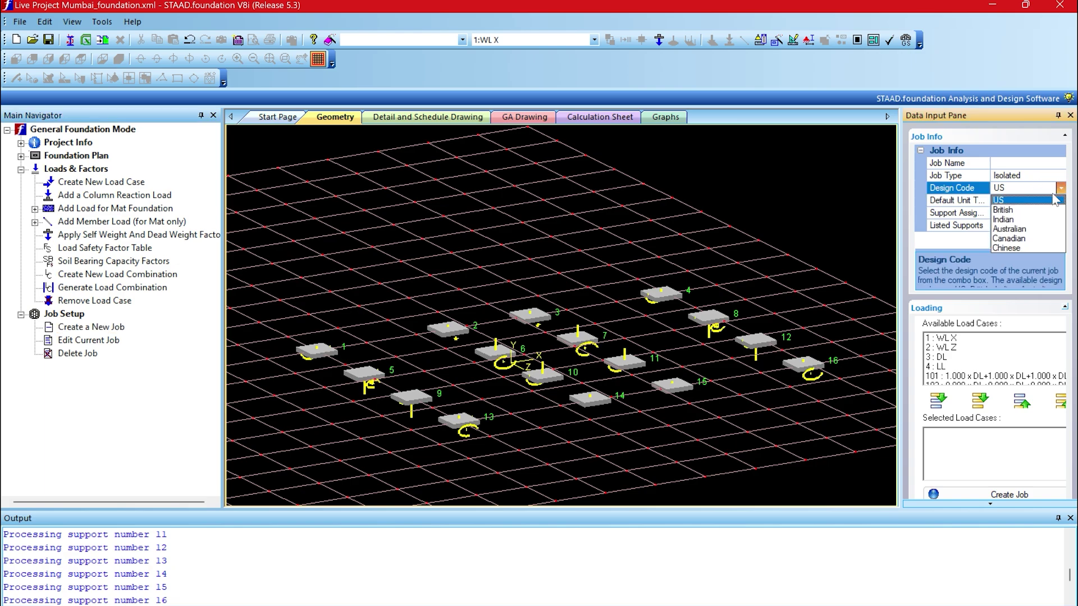
click(1023, 222)
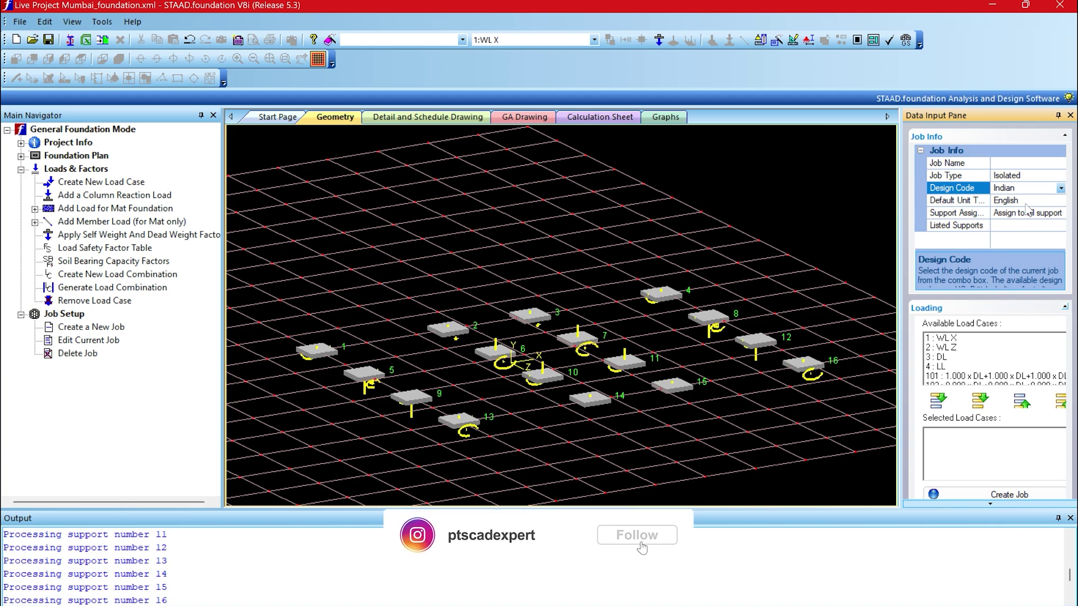
double_click(1029, 201)
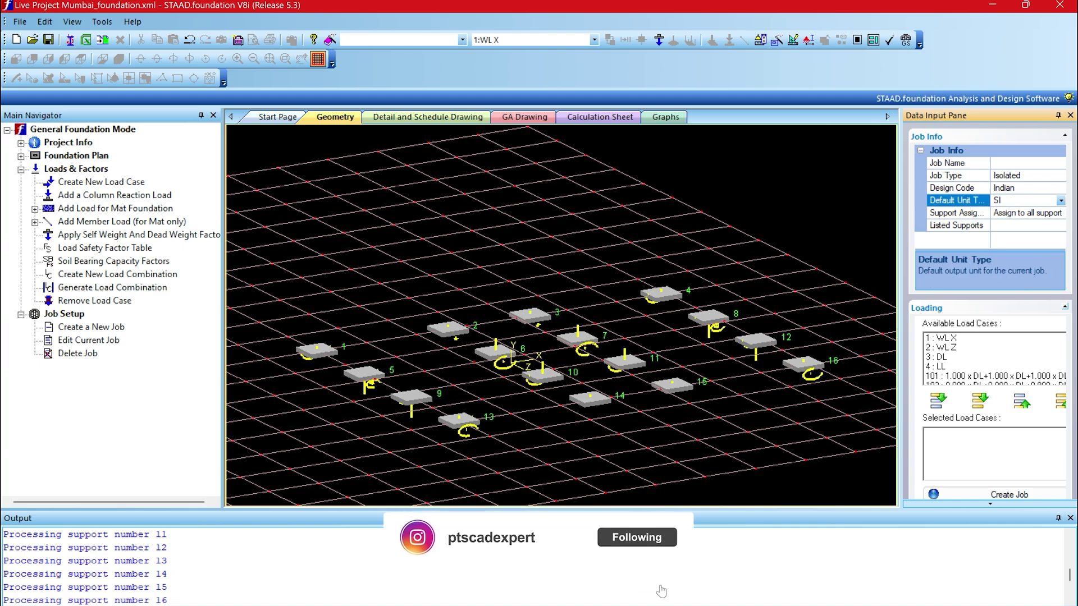
Include all available load cases in the job, name it "Live project Foundation Design" and create it
click(980, 401)
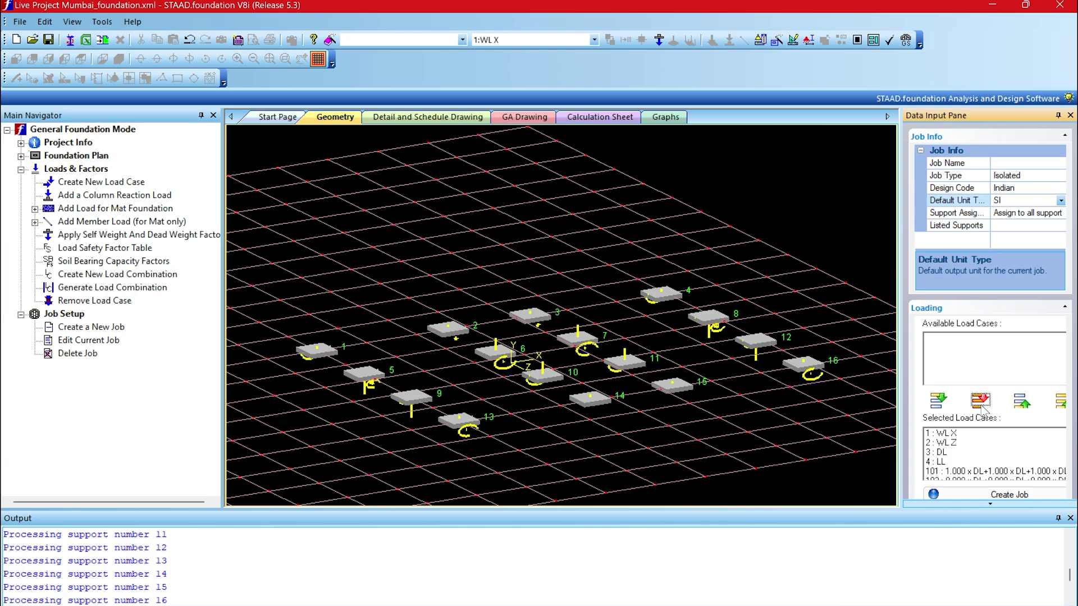
click(993, 496)
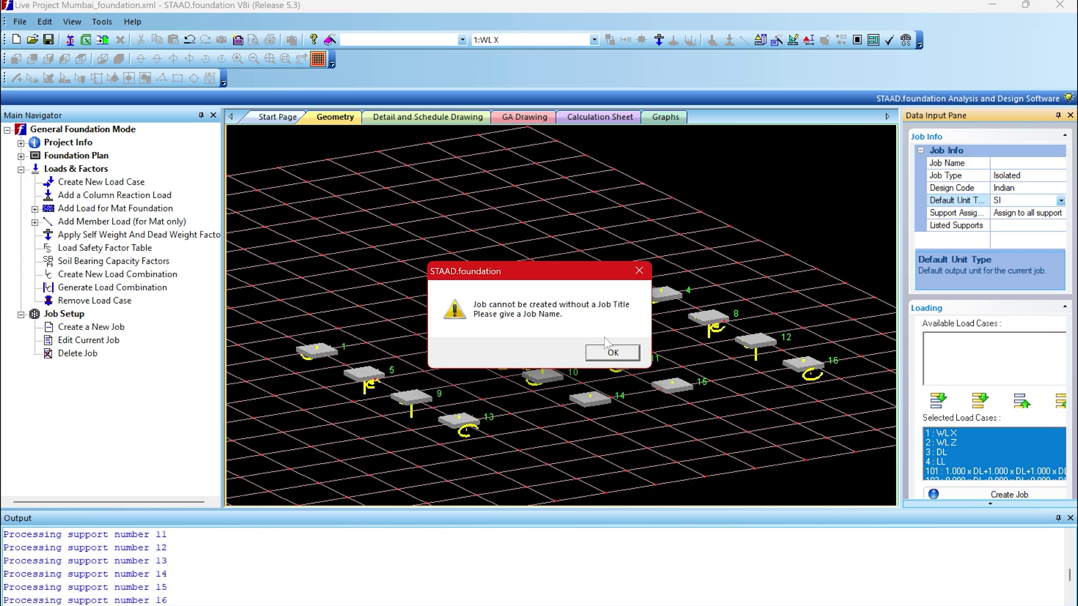
click(610, 352)
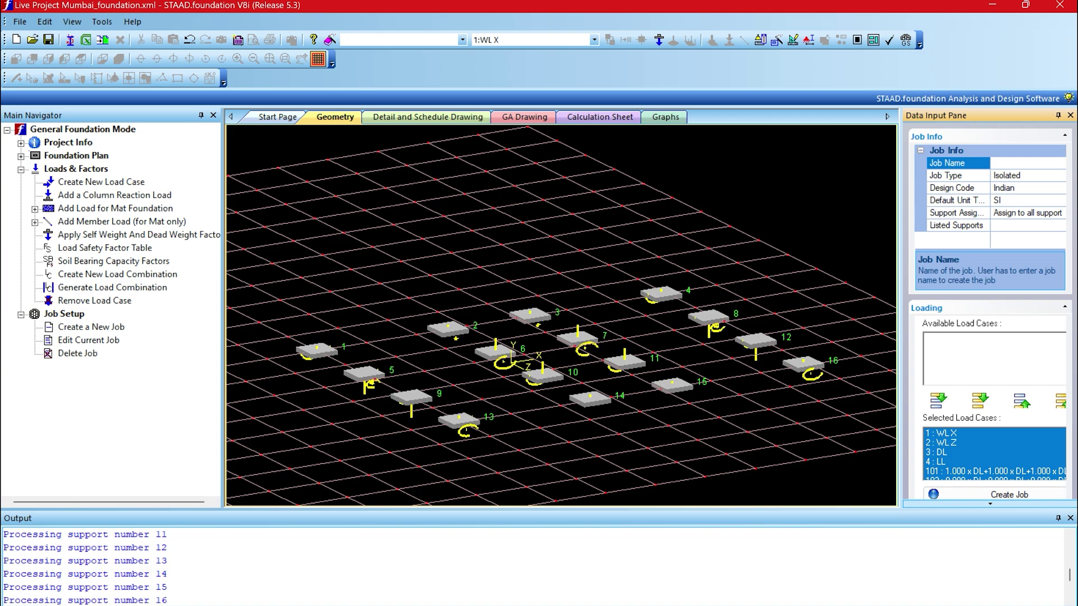
text(Live project Founf)
key(BackSpace)
text(dation Design)
click(1006, 499)
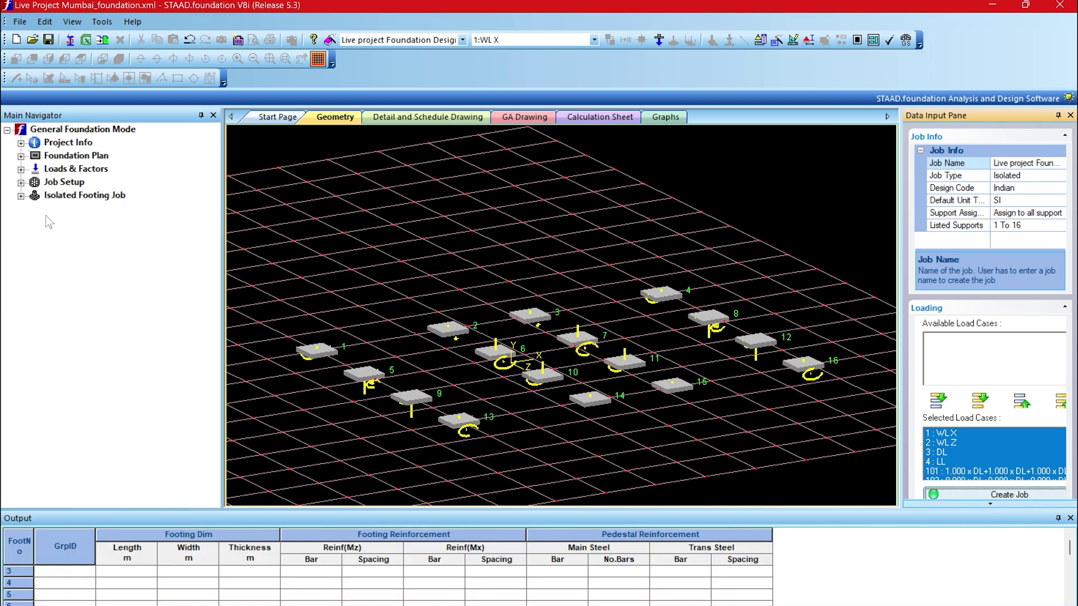
Review the concrete and rebar design parameters of the isolated footing job
click(60, 196)
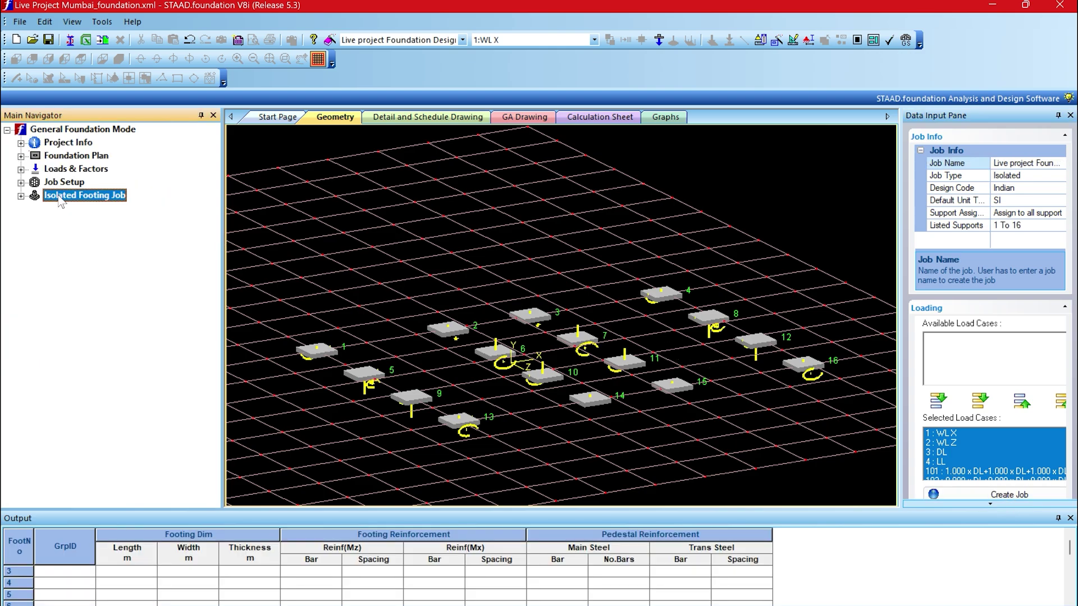
click(21, 196)
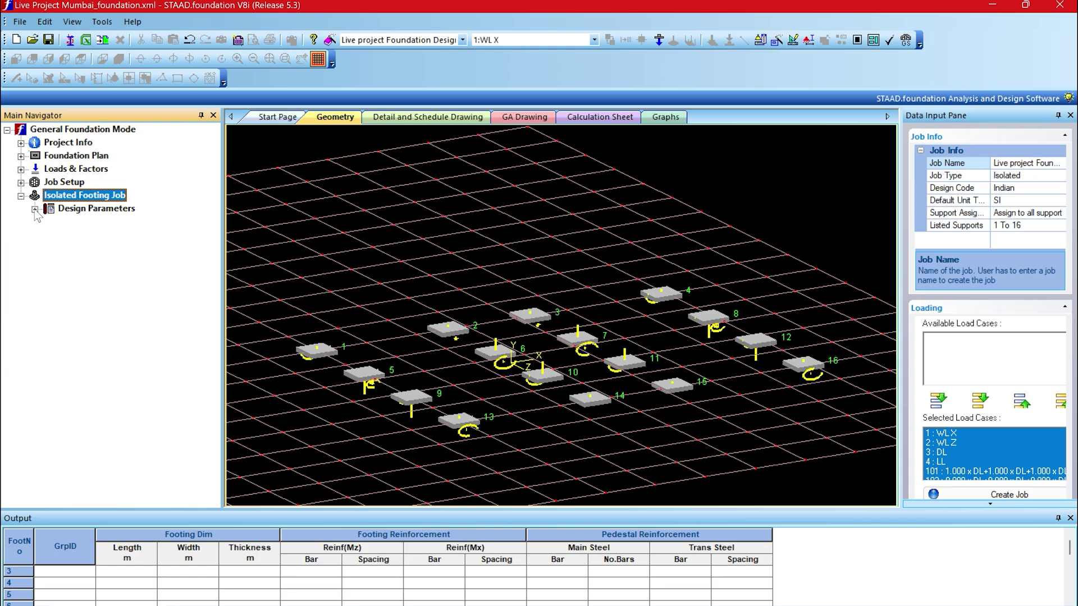
click(35, 209)
click(97, 222)
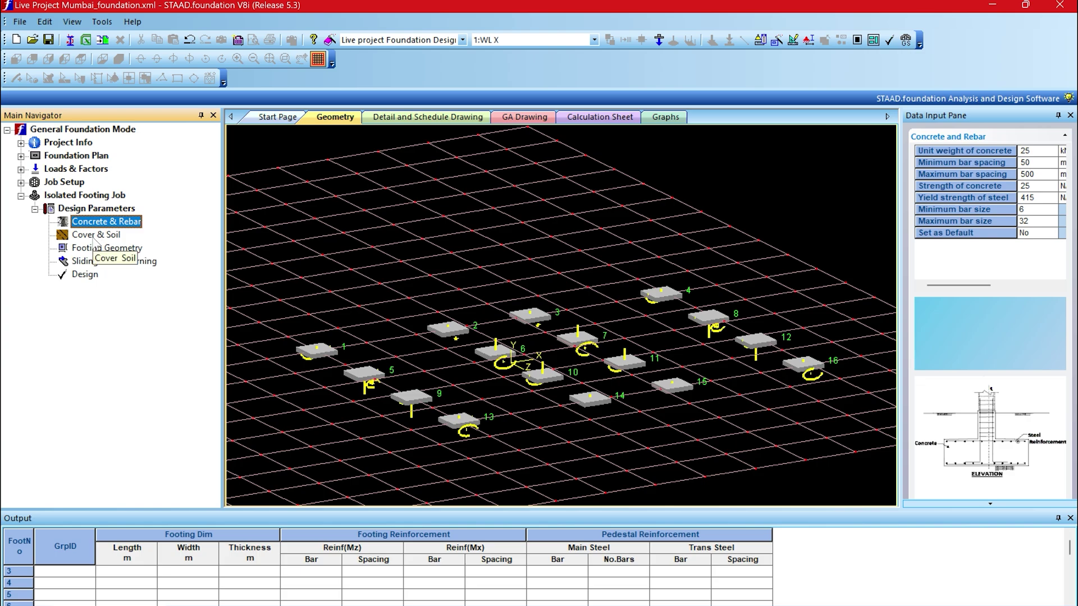
Set the soil bearing capacity to 400 kN/m2 in the footing job's cover and soil parameters
click(93, 239)
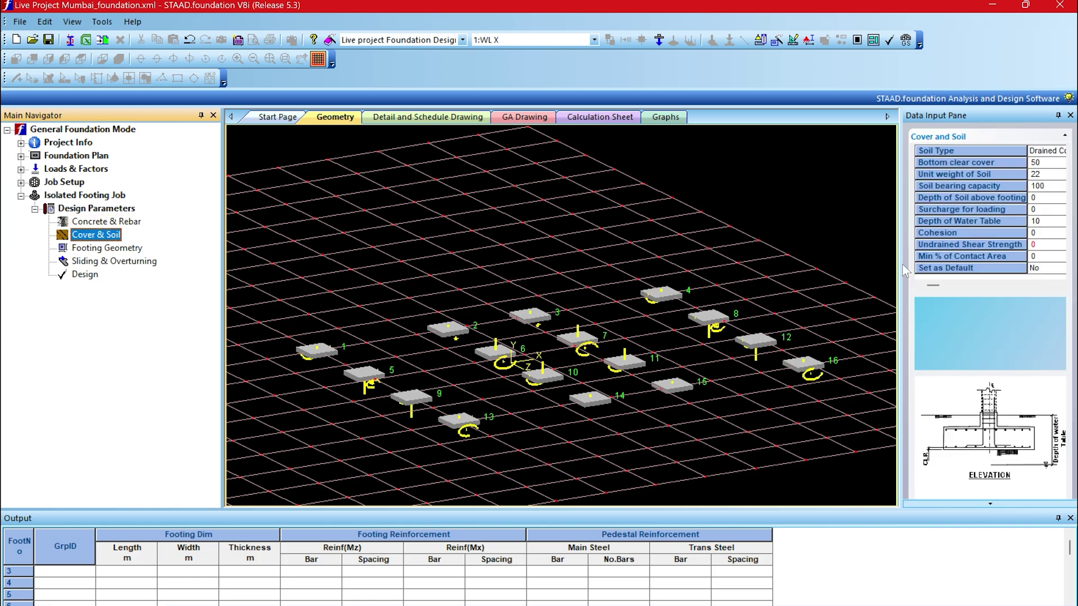
click(1053, 188)
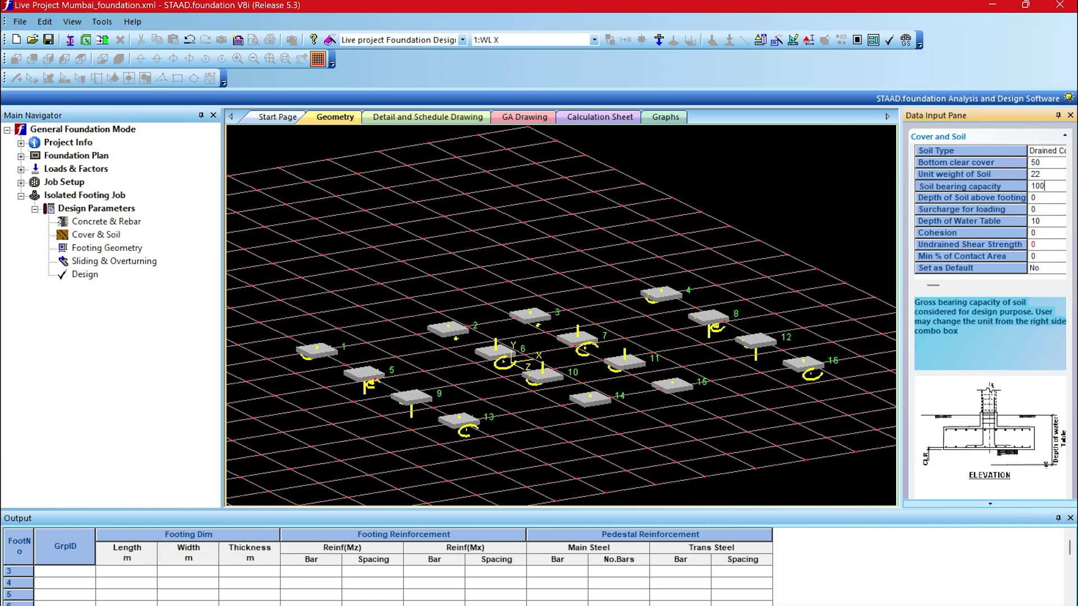
key(BackSpace)
key(BackSpace)
key(BackSpace)
text(400)
key(Tab)
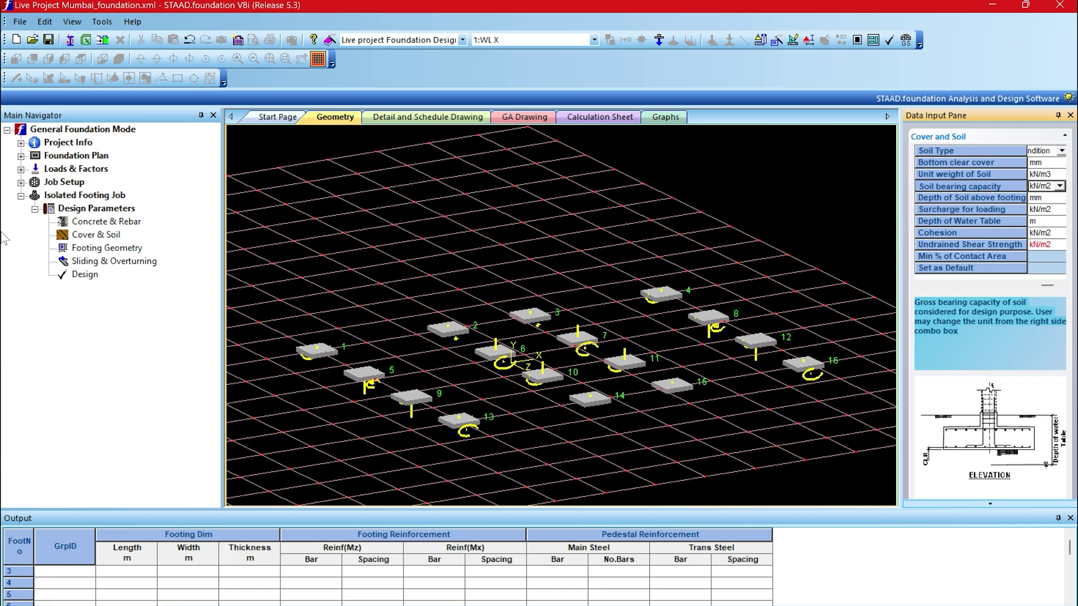
Check the footing geometry and the sliding and overturning parameters, and run the isolated footing design
click(120, 252)
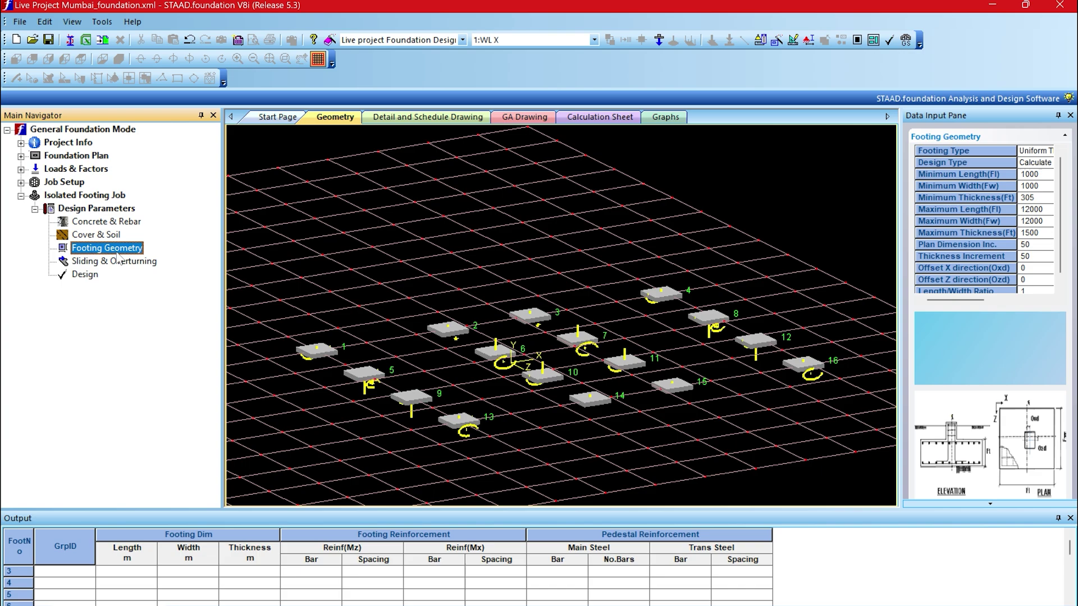
click(119, 264)
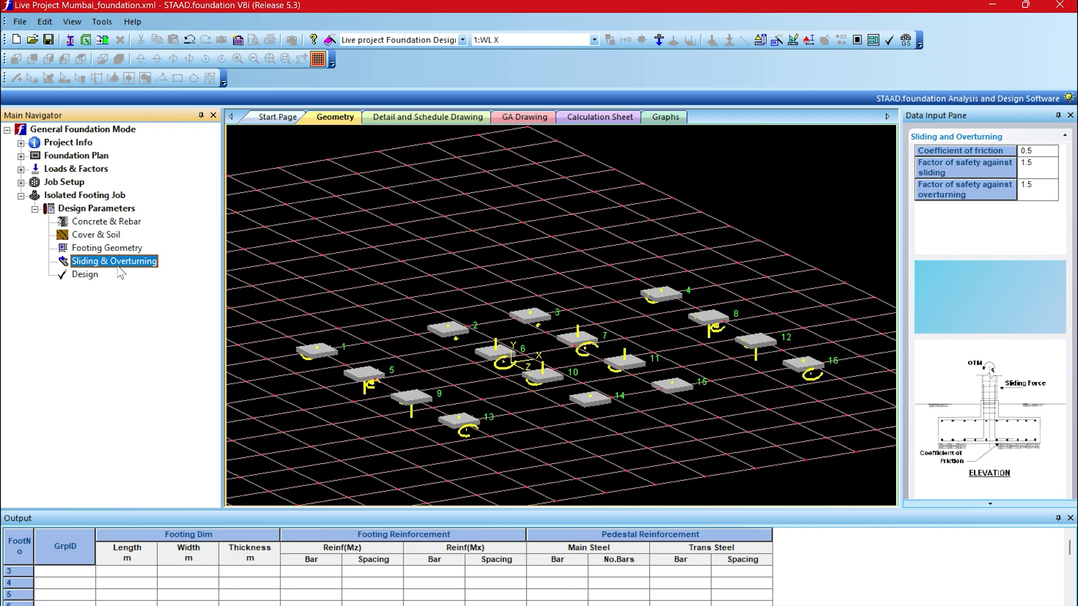
click(79, 277)
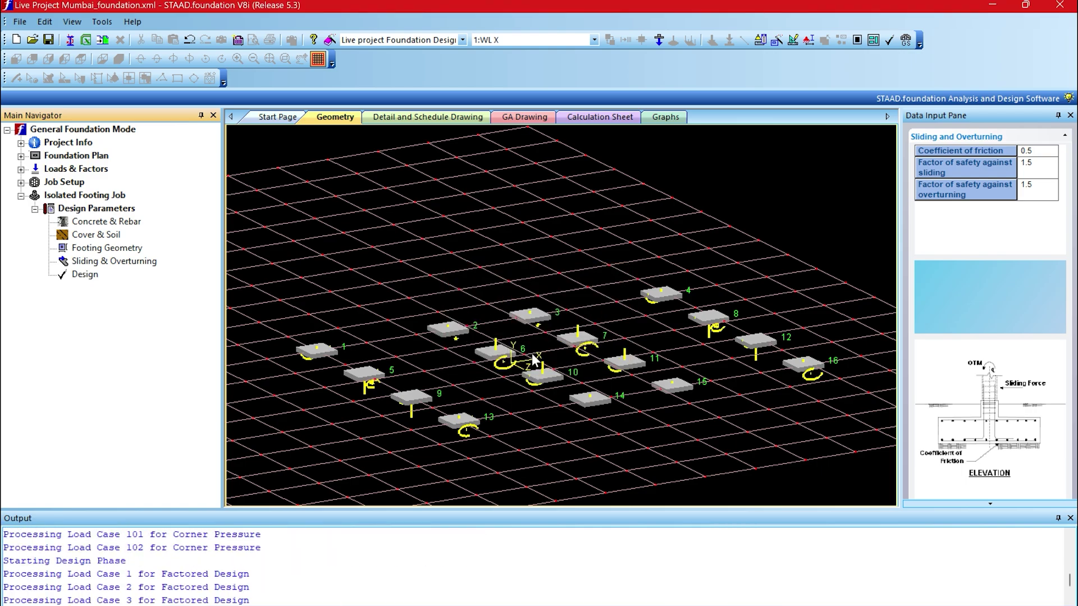
click(534, 357)
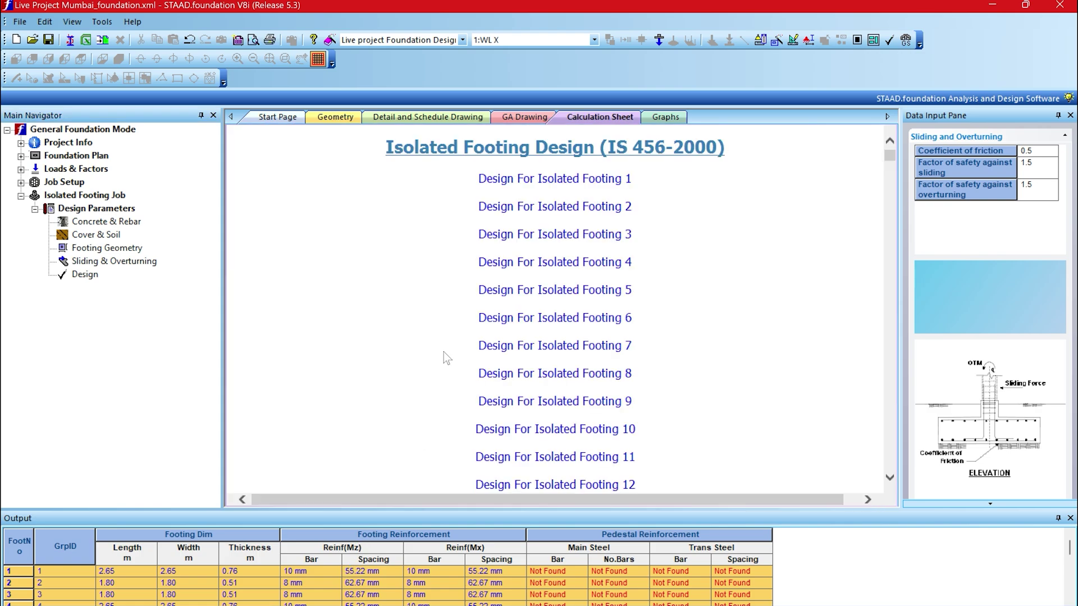
Close the output results table and examine isolated footing 1's corner pressure, stability, trial depth, shear and reinforcement calculations
click(1070, 518)
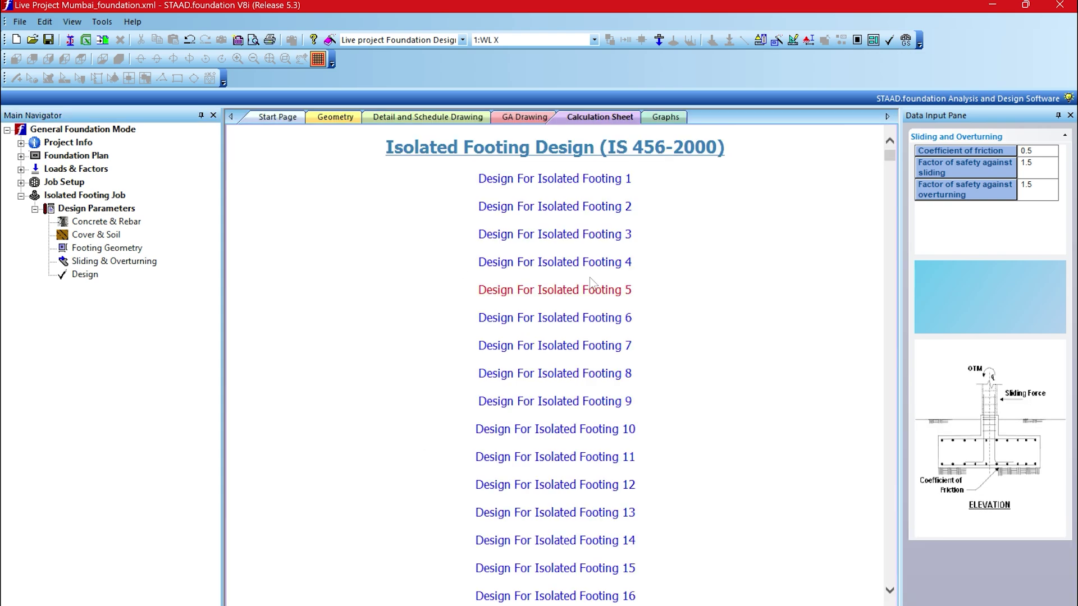
click(602, 179)
scroll(576, 337, down, 10)
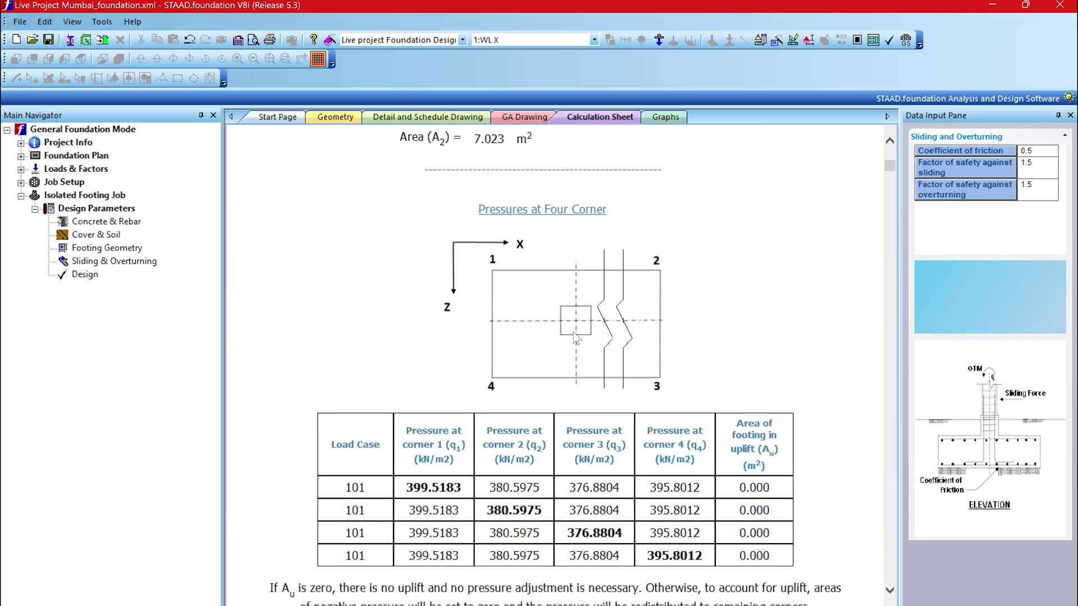
scroll(575, 337, down, 10)
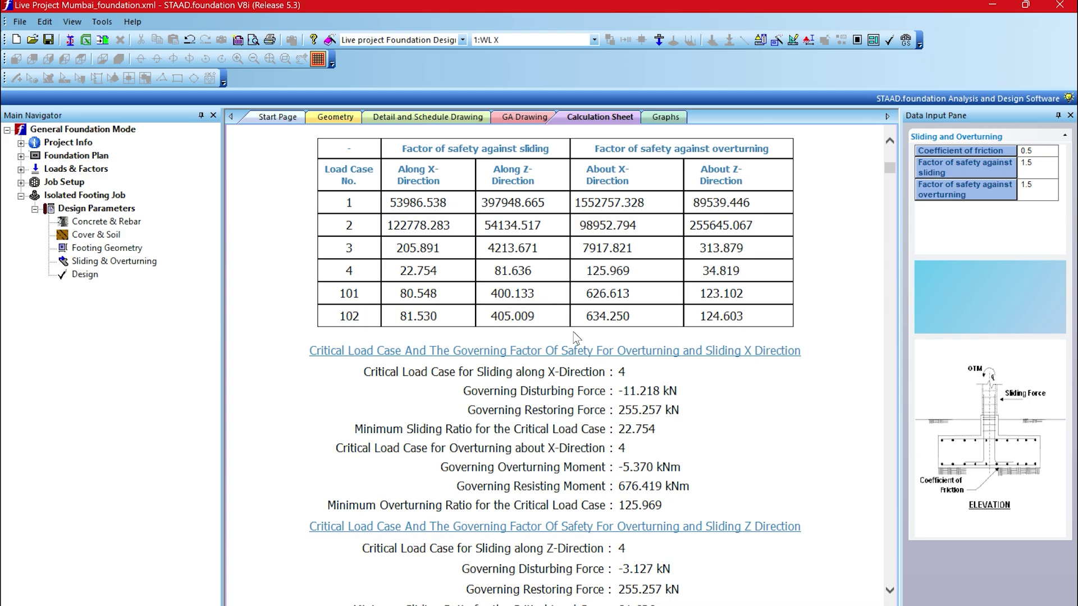
scroll(576, 338, down, 15)
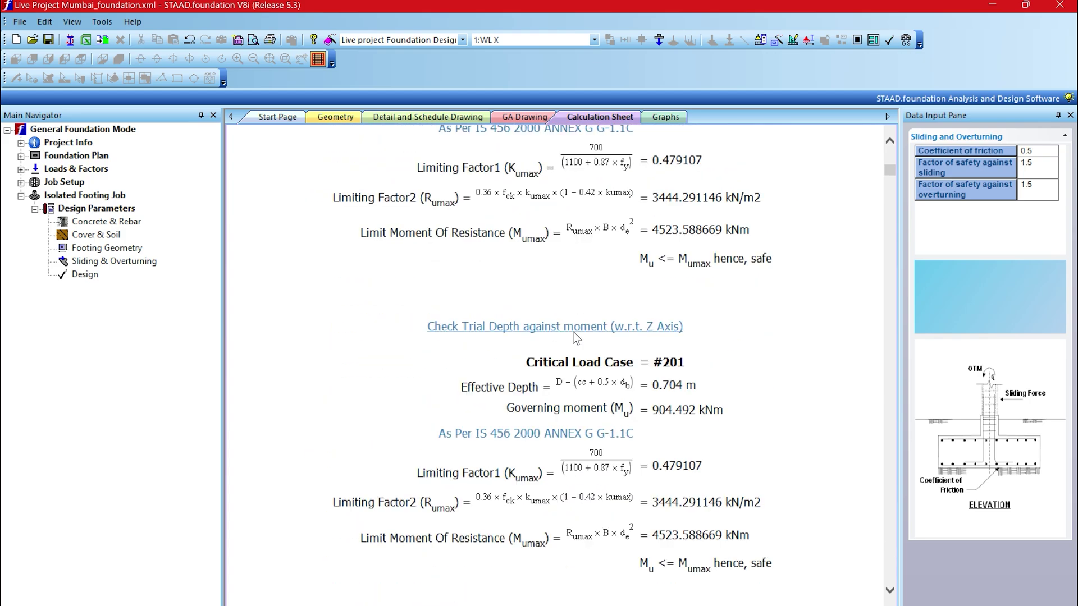
scroll(574, 332, down, 15)
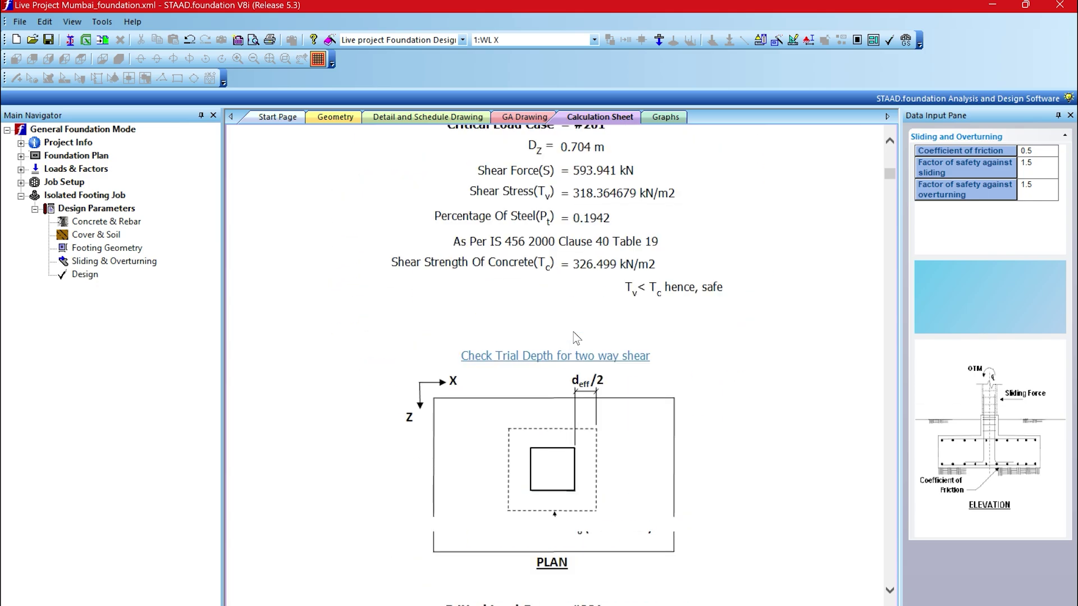
scroll(576, 337, down, 15)
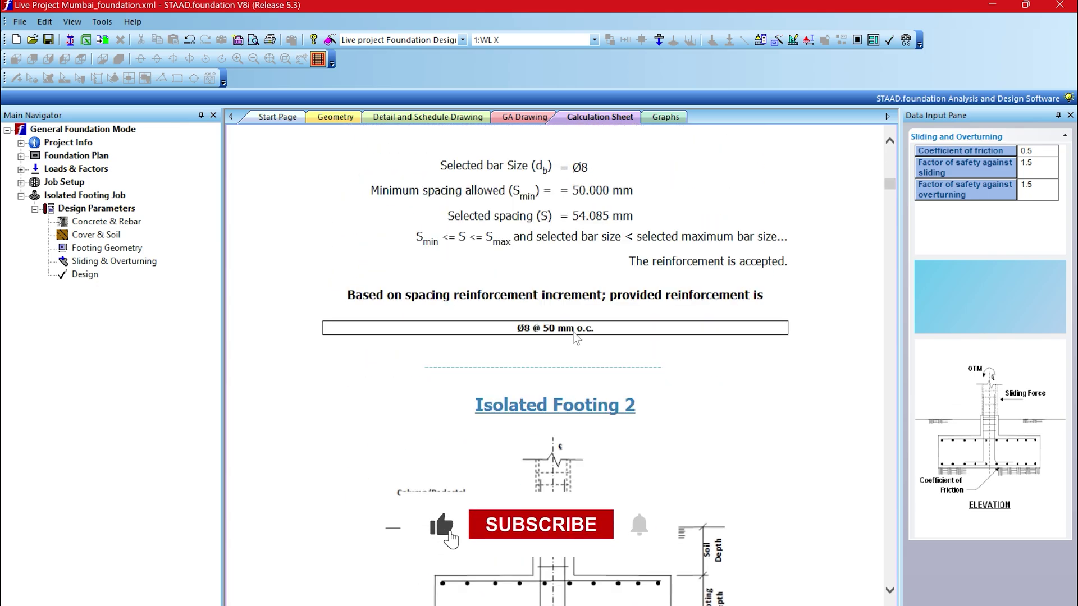
scroll(574, 333, down, 5)
scroll(574, 332, up, 13)
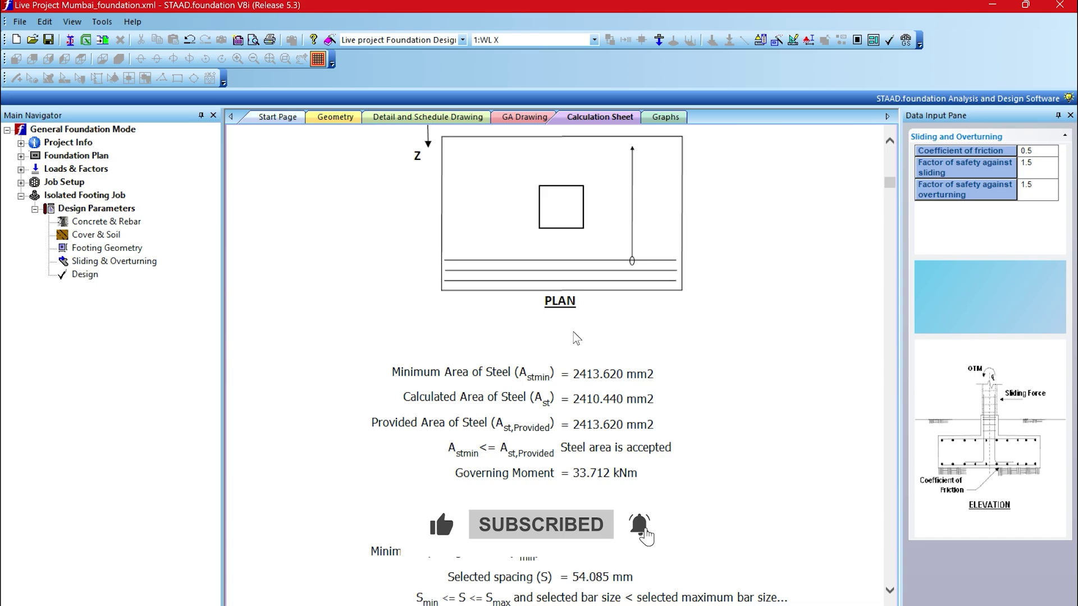
scroll(577, 337, up, 1)
Examine isolated footing 2's geometry, soil bearing capacity, load combinations, corner pressures and reinforcement, continuing into the following footings' calculations
scroll(576, 337, down, 10)
scroll(575, 336, down, 12)
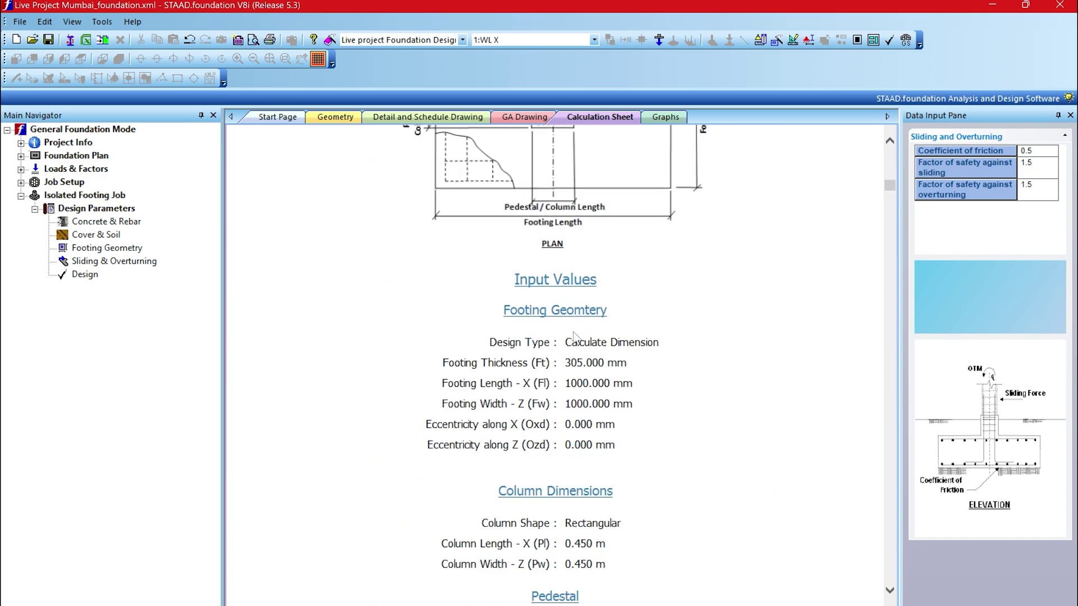
scroll(574, 333, down, 5)
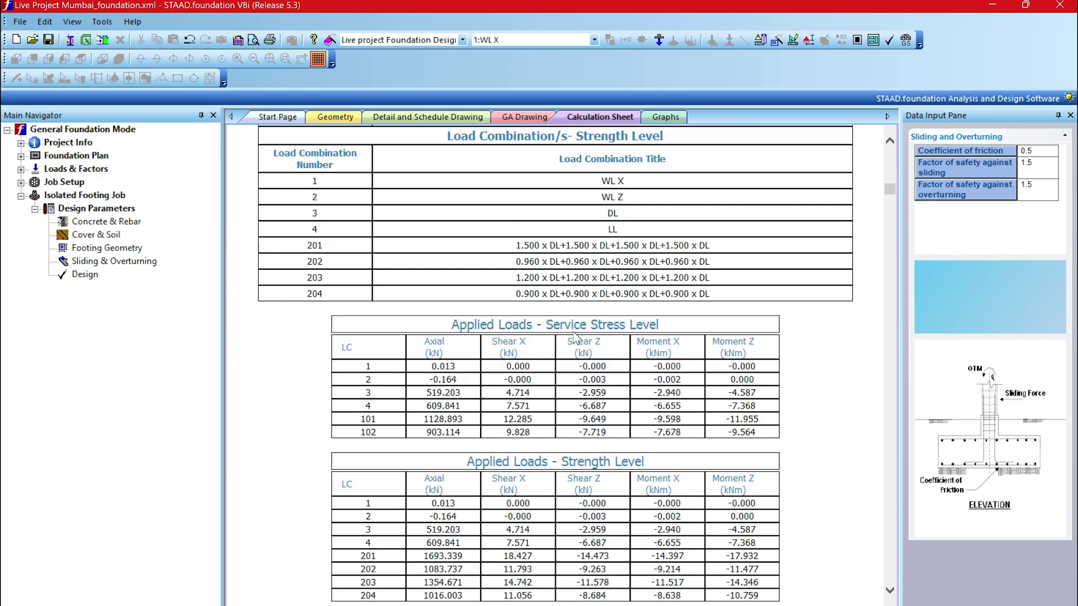
scroll(574, 334, up, 12)
scroll(577, 337, down, 4)
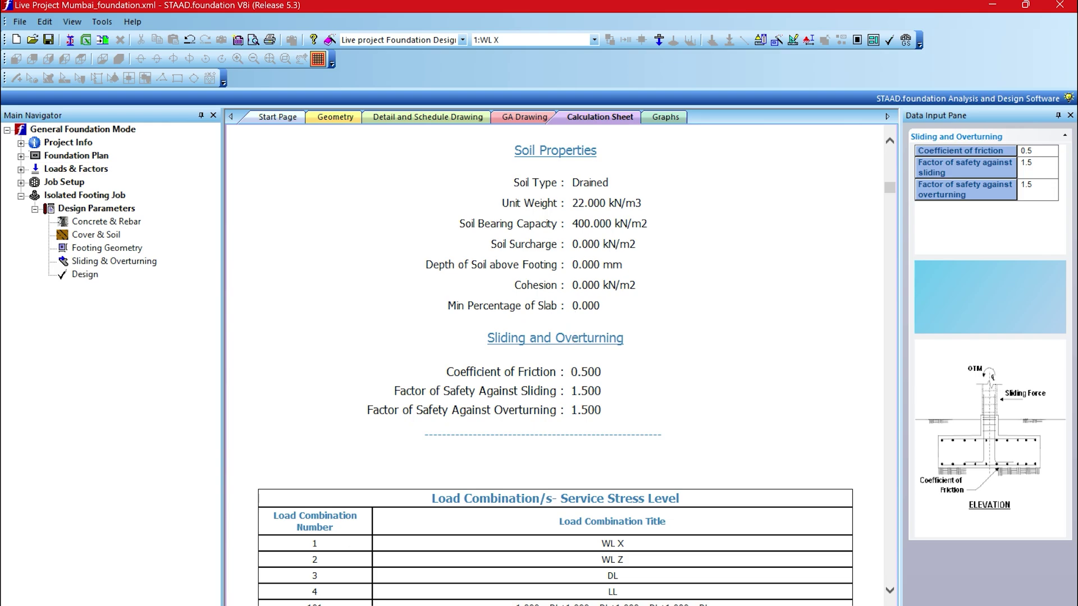
drag(512, 223, 628, 224)
click(703, 309)
scroll(703, 308, down, 10)
scroll(643, 305, down, 20)
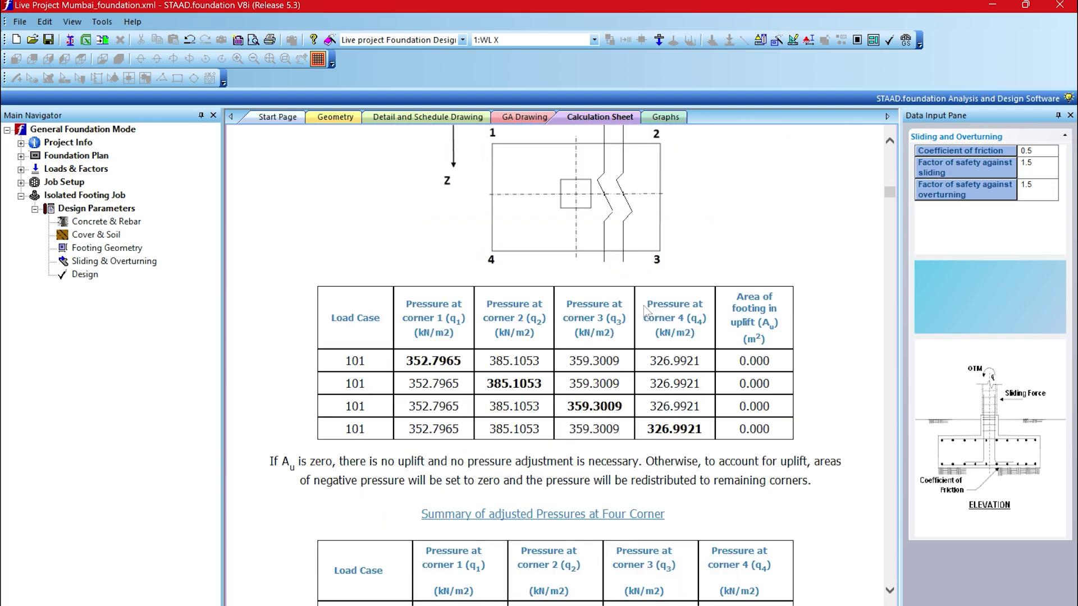
scroll(644, 306, down, 20)
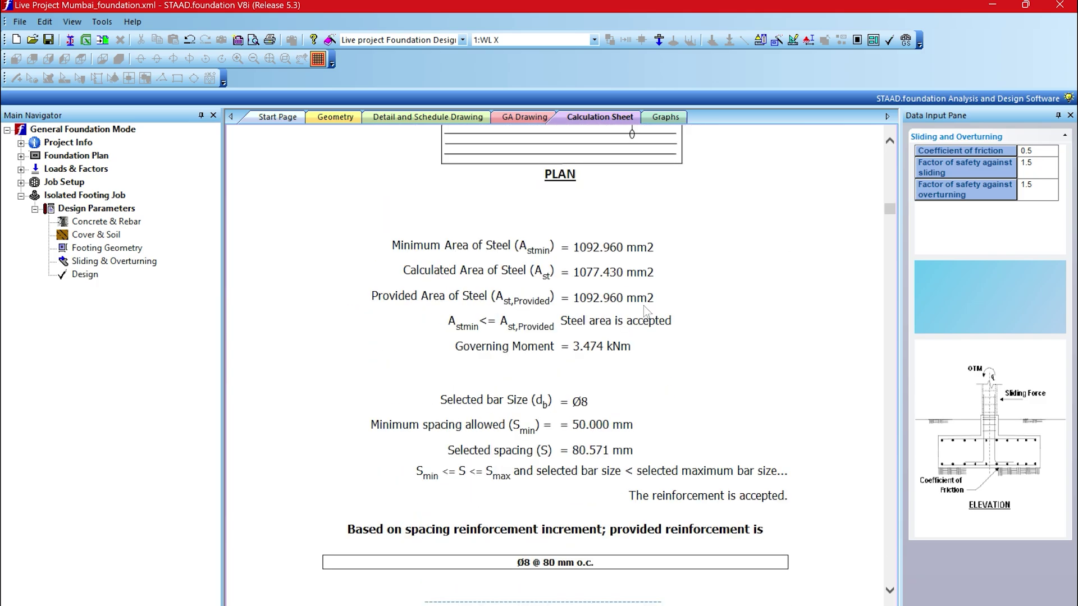
scroll(644, 306, down, 5)
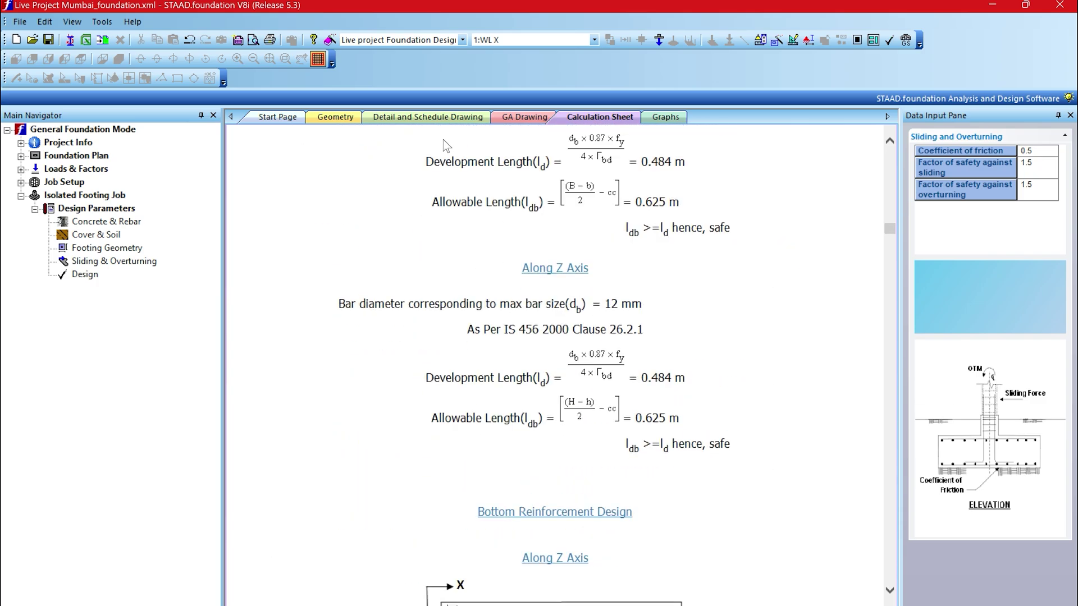
Inspect the general arrangement drawing of all footings and the detail drawing of footing 1
click(507, 122)
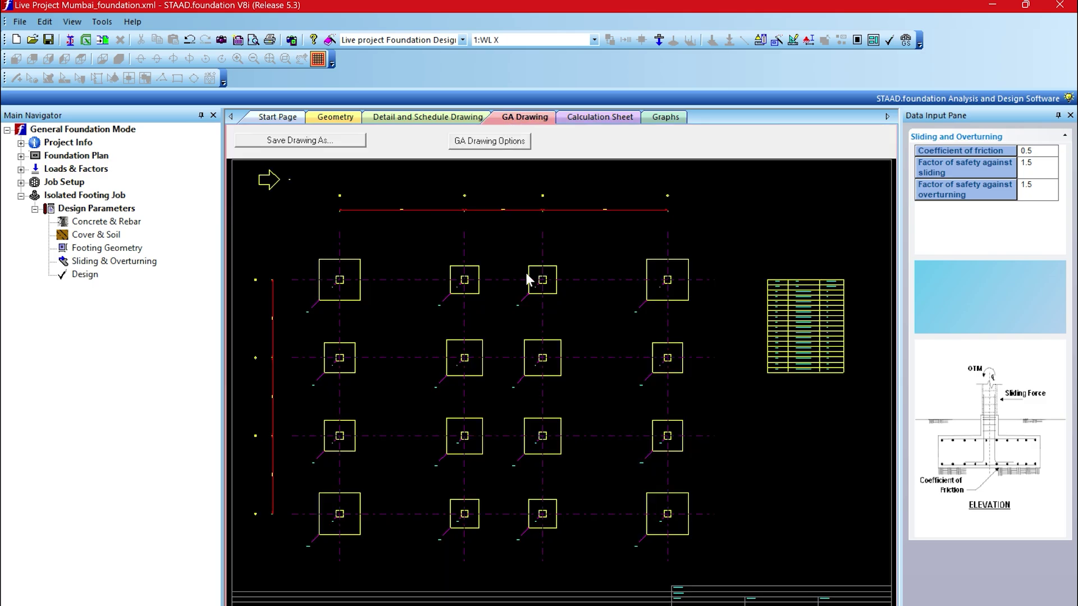
click(408, 120)
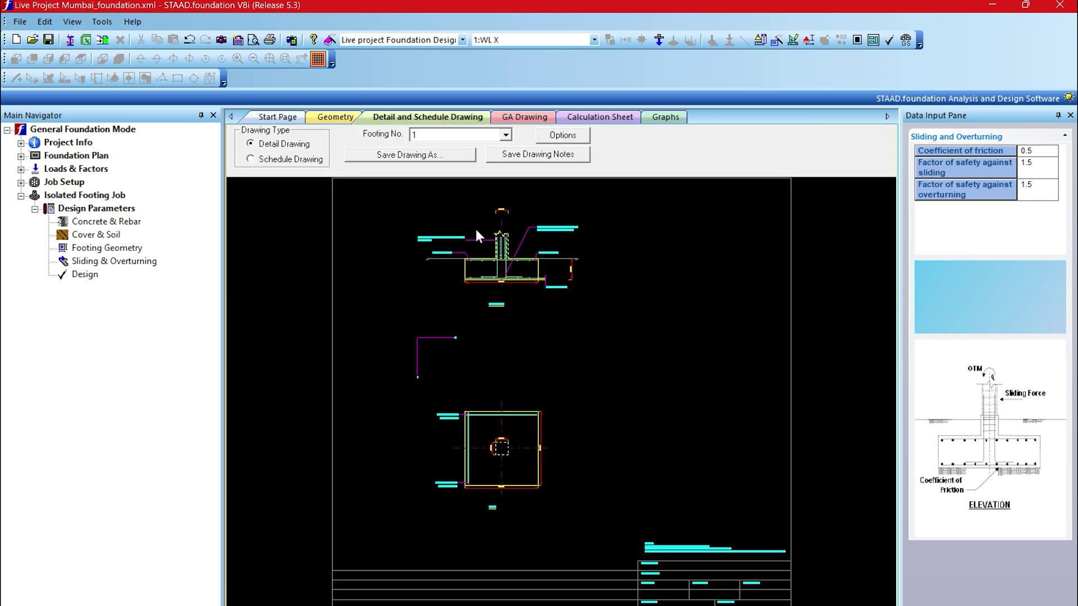
scroll(475, 228, down, 10)
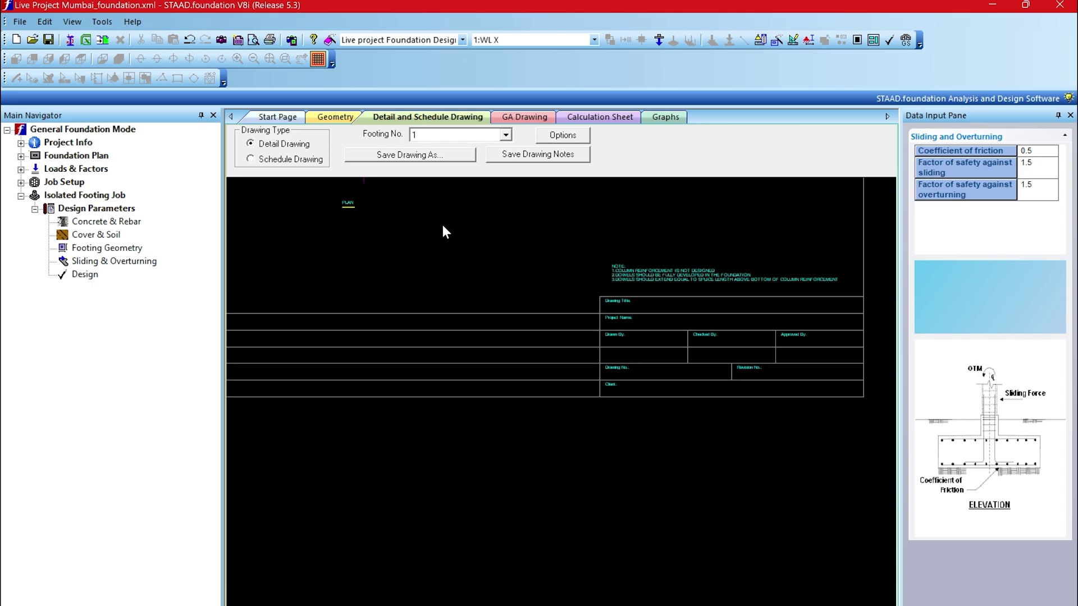
scroll(612, 247, up, 5)
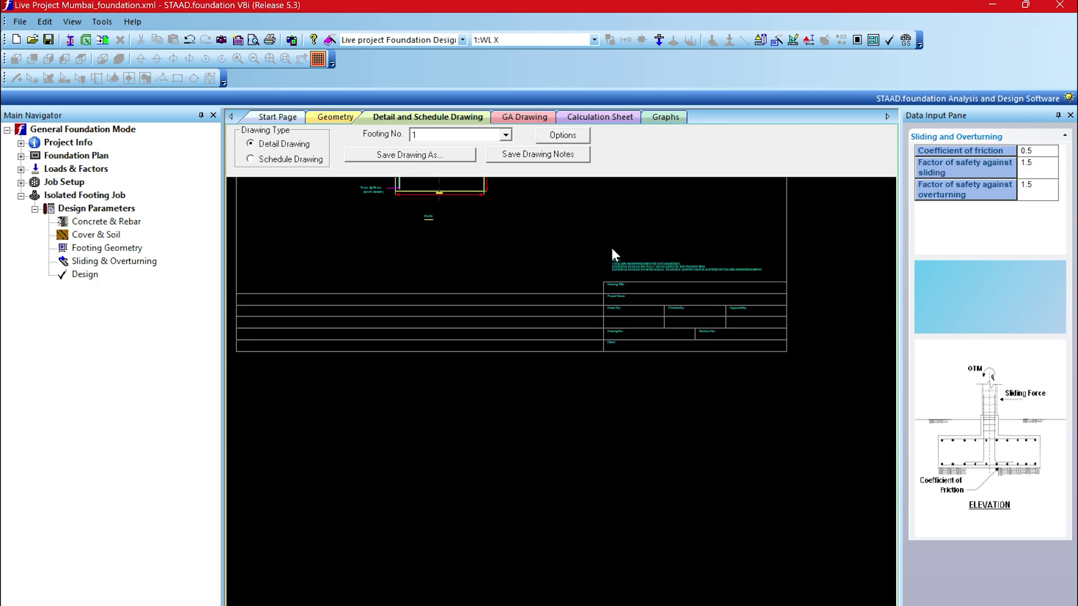
scroll(473, 191, down, 3)
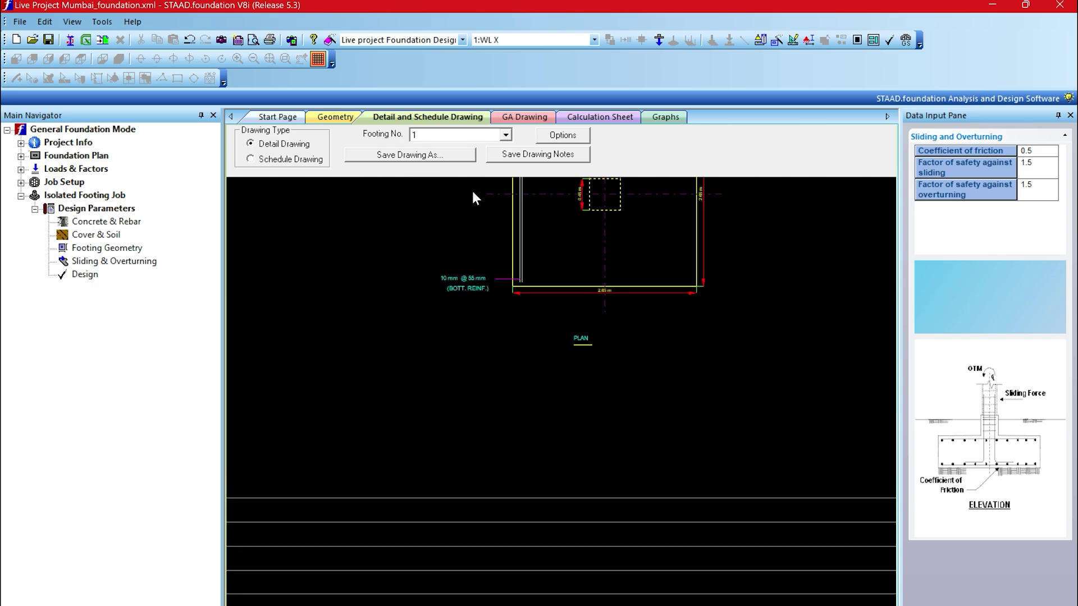
Look through the geometry, calculation sheet and graphs views of the foundation job
click(335, 116)
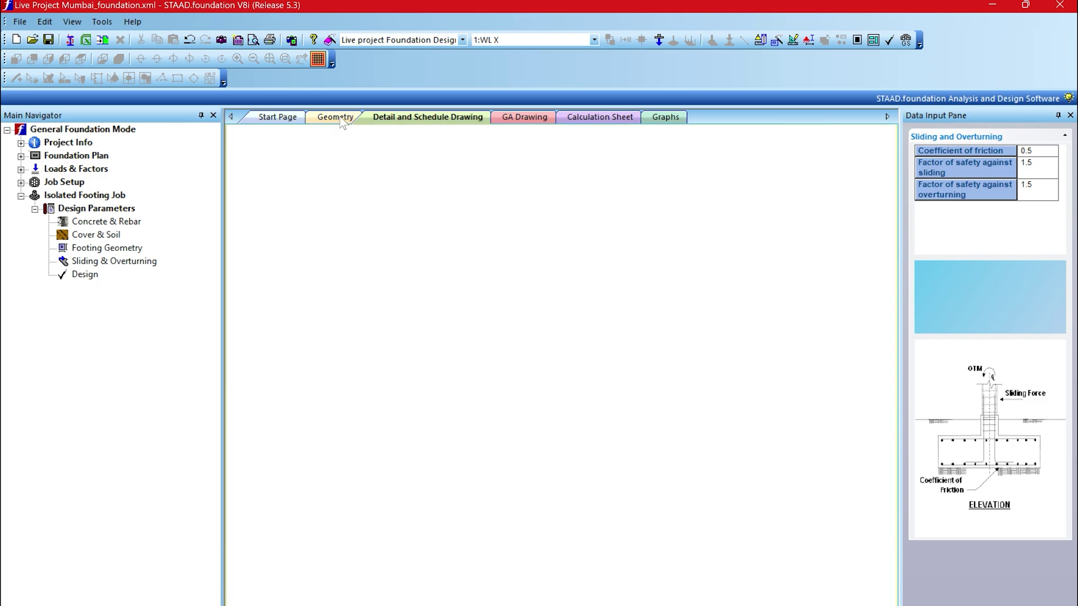
click(618, 118)
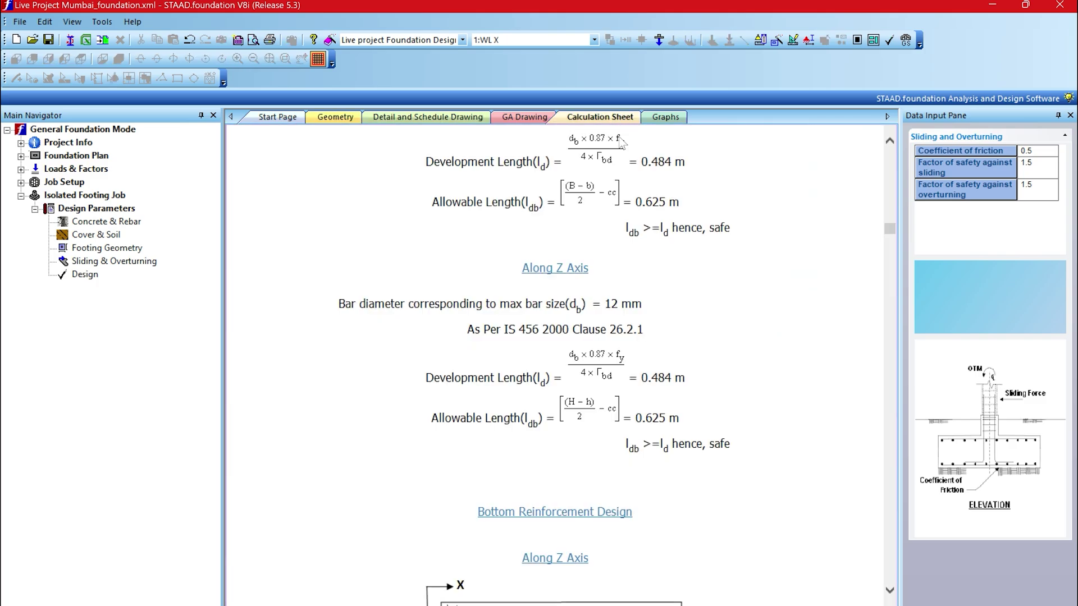
click(653, 124)
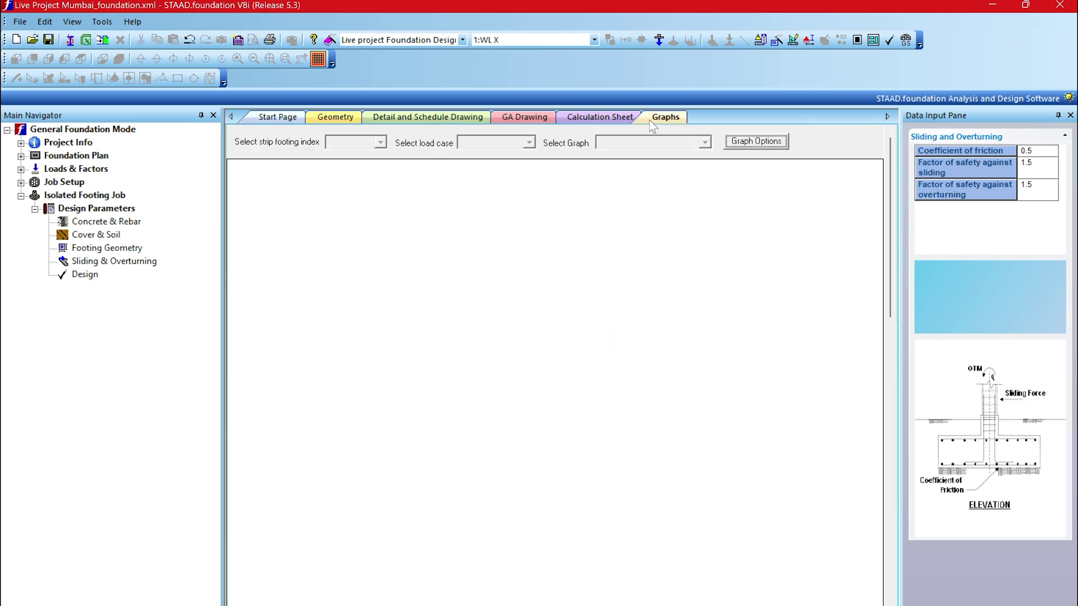
Return to the calculation sheet and examine the one-way shear check and the bottom and top reinforcement design
click(606, 119)
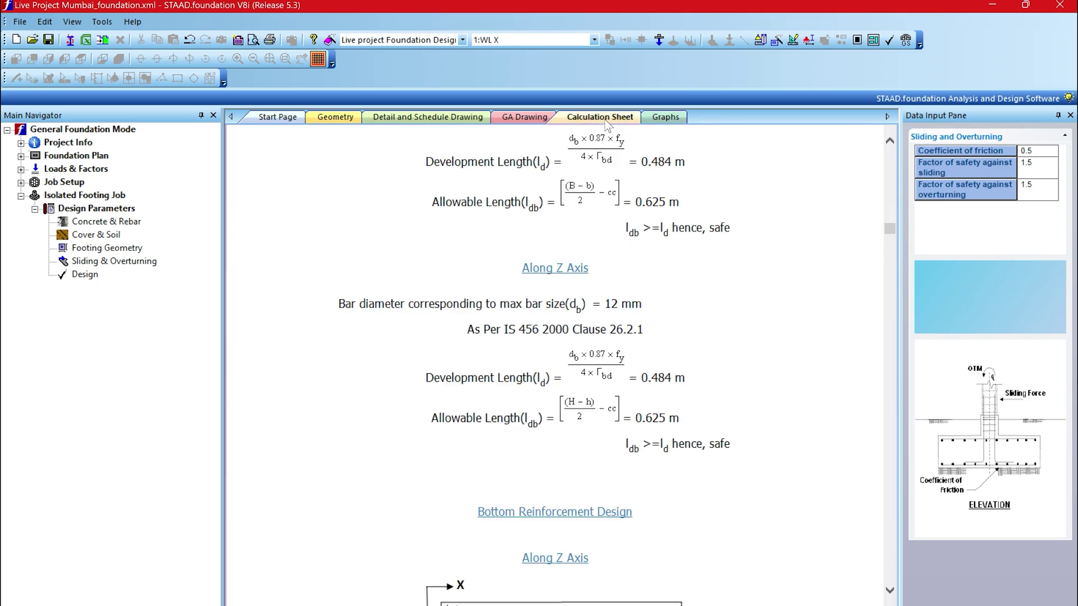
scroll(371, 396, down, 20)
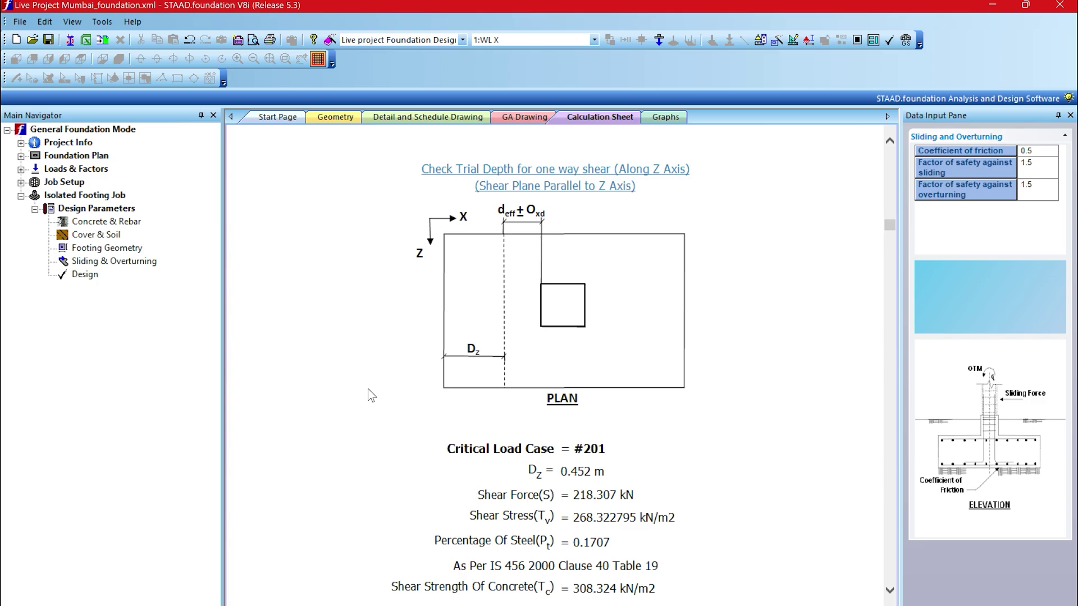
scroll(367, 389, up, 10)
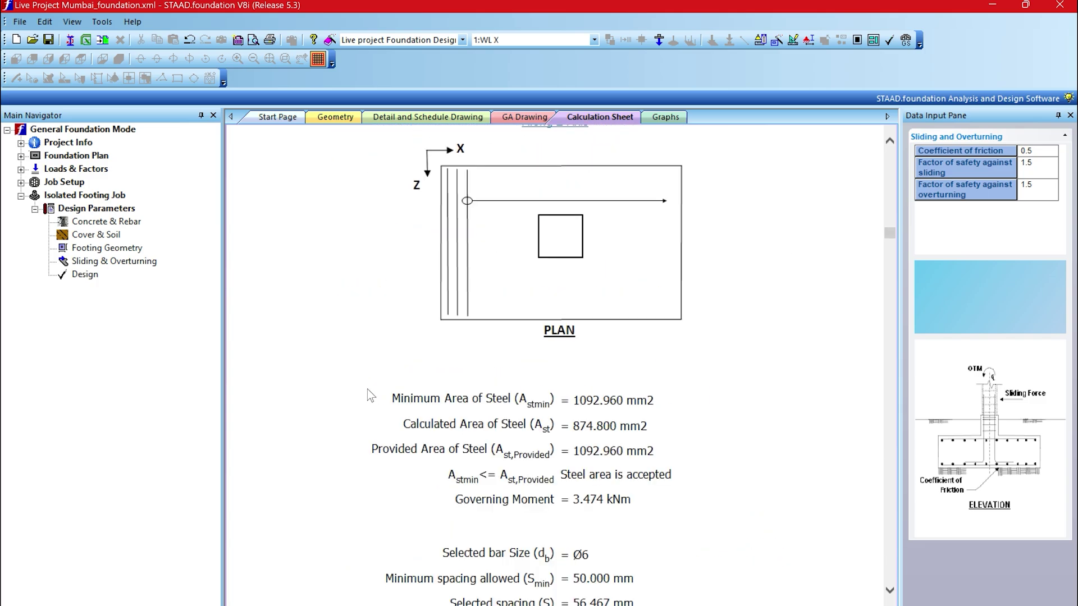
scroll(367, 389, down, 6)
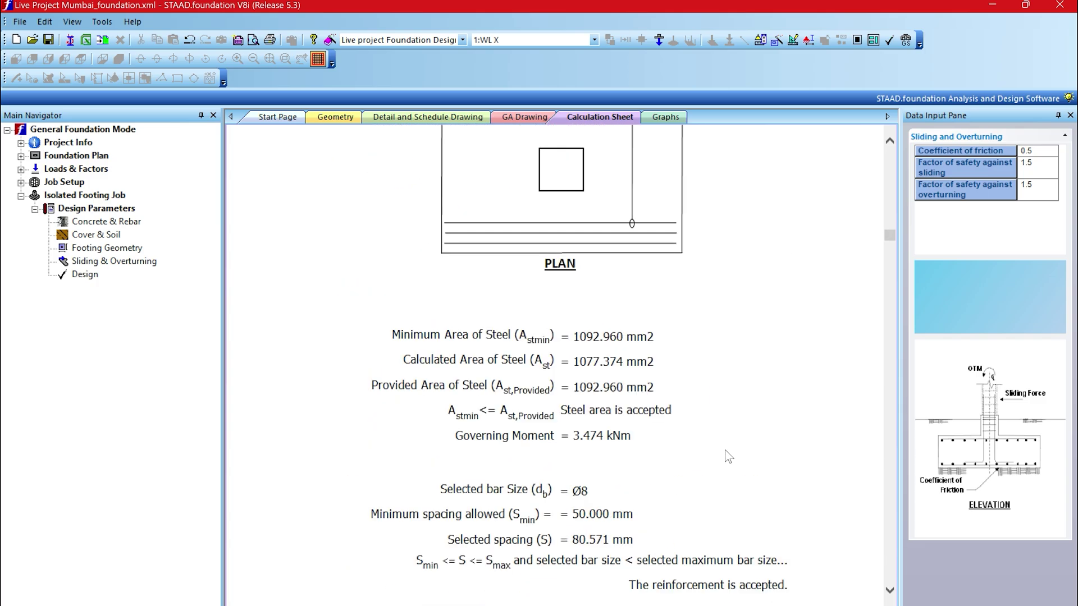
Go to the end of the calculation sheet and check its print options without printing
drag(889, 238, 890, 576)
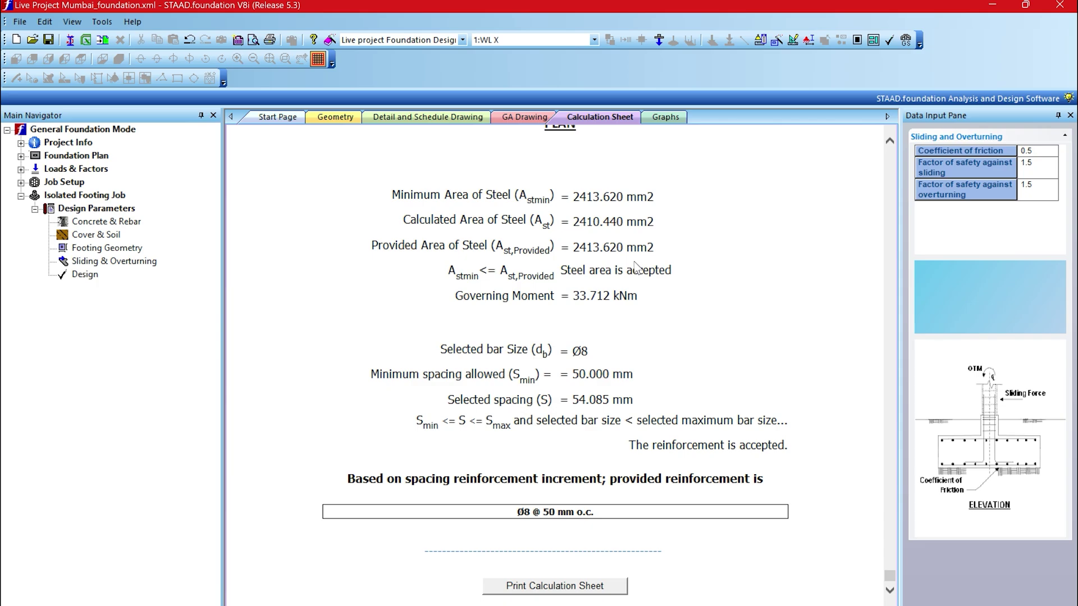
click(555, 588)
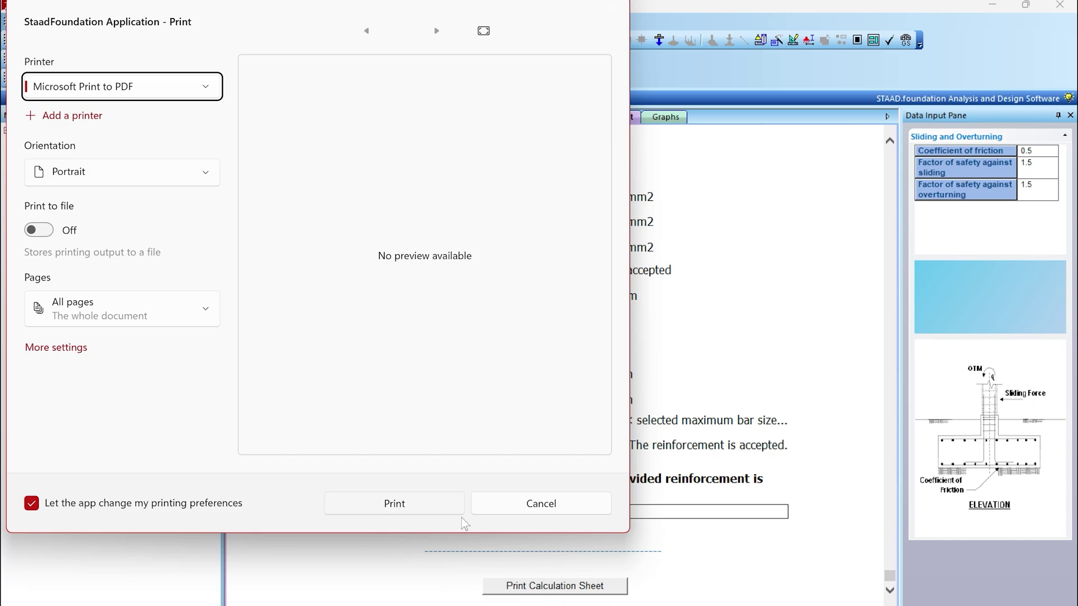
click(538, 513)
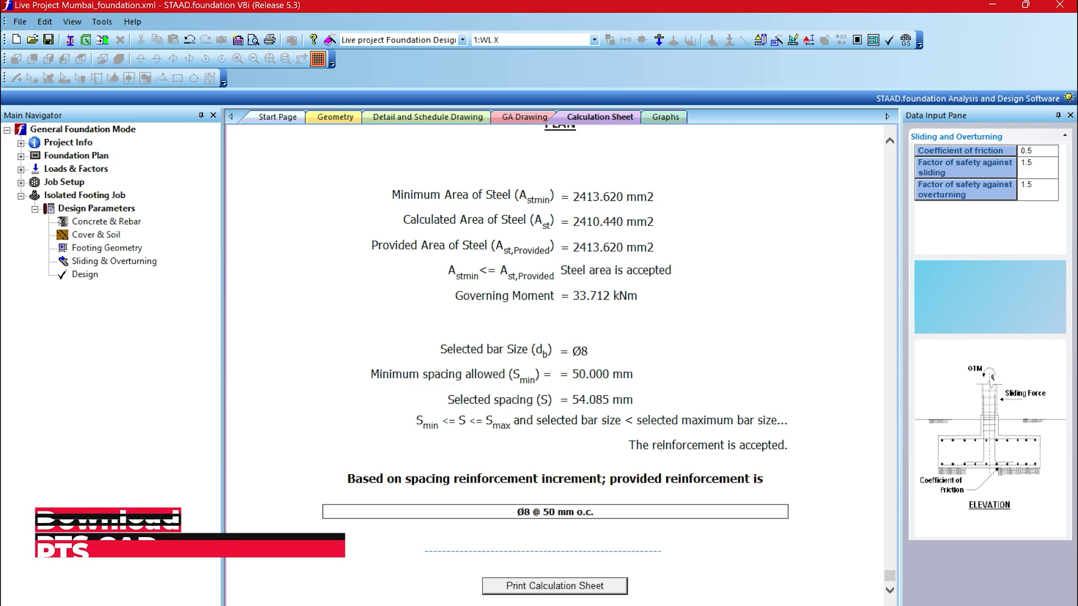
Go back to the last footing's soil properties and load combinations, and let auto save store the foundation file
scroll(556, 359, up, 10)
scroll(473, 351, up, 15)
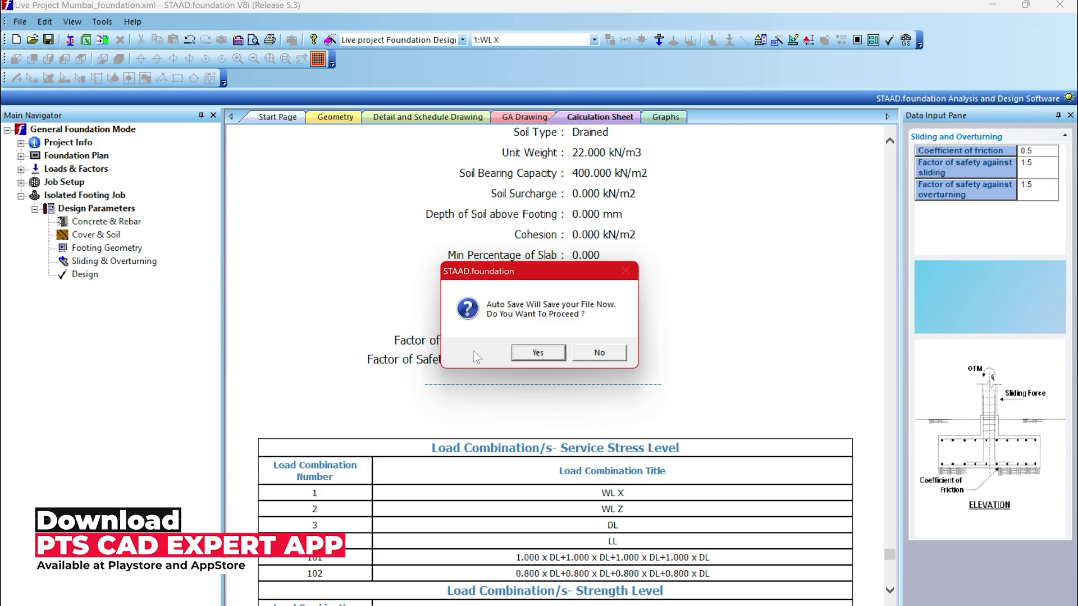
click(536, 353)
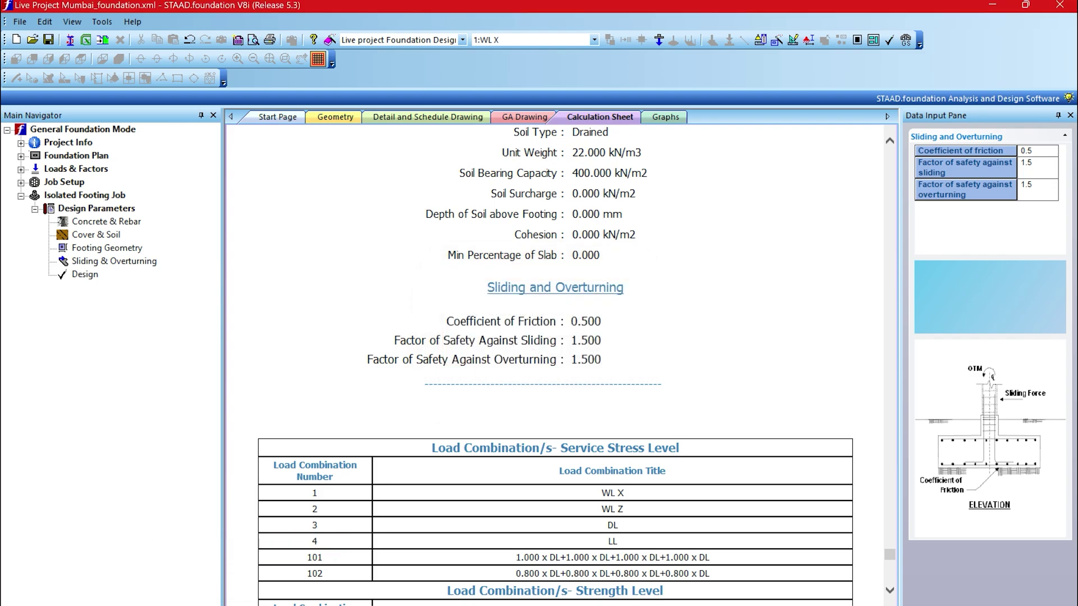